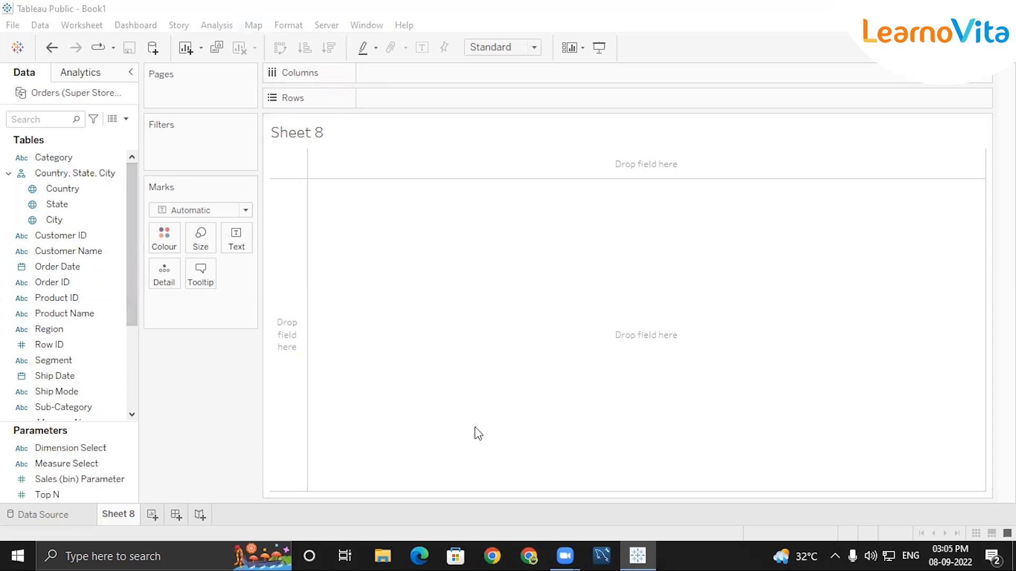
pyautogui.moveTo(426, 194); pyautogui.dragTo(410, 213)
pyautogui.moveTo(444, 212)
pyautogui.mouseDown()
pyautogui.moveTo(478, 199)
pyautogui.moveTo(513, 200)
pyautogui.moveTo(522, 212)
pyautogui.mouseUp()
pyautogui.moveTo(470, 181); pyautogui.dragTo(465, 213)
pyautogui.moveTo(564, 191); pyautogui.dragTo(845, 215)
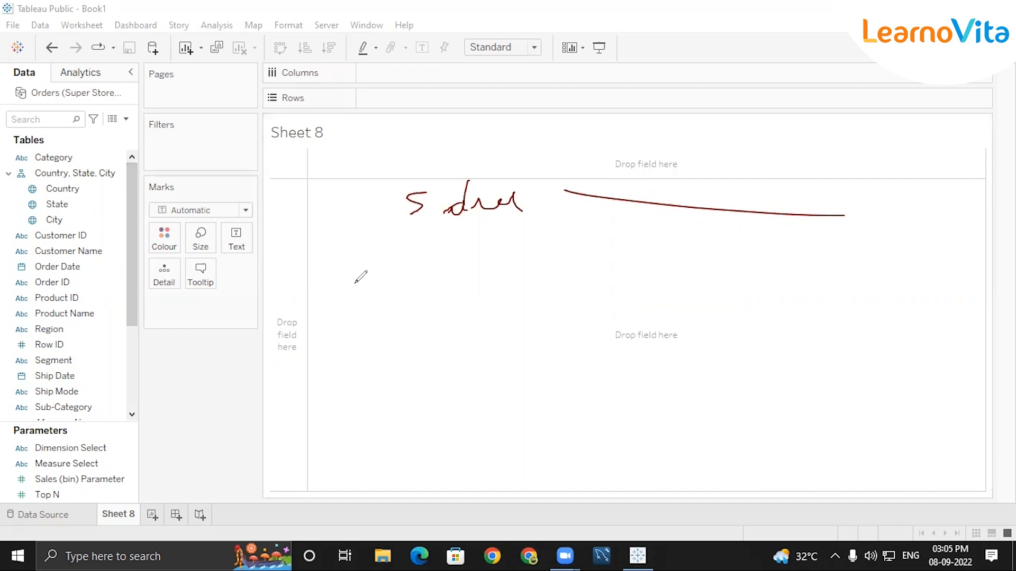
pyautogui.moveTo(360, 281)
pyautogui.mouseDown()
pyautogui.moveTo(366, 306)
pyautogui.moveTo(374, 281)
pyautogui.moveTo(429, 303)
pyautogui.moveTo(479, 287)
pyautogui.mouseUp()
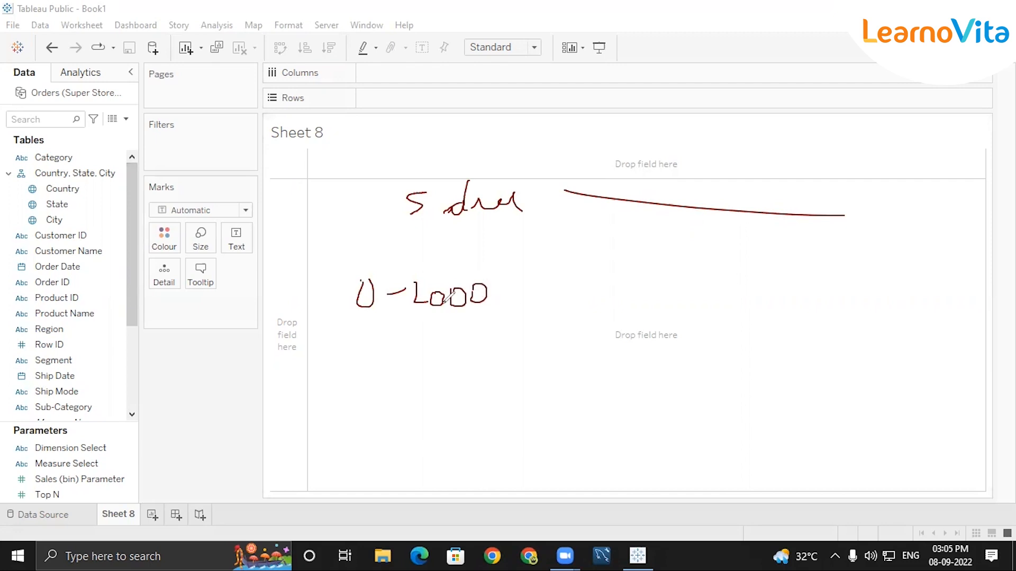
pyautogui.moveTo(329, 226); pyautogui.dragTo(319, 252)
pyautogui.click(301, 239)
pyautogui.click(336, 252)
pyautogui.moveTo(556, 283)
pyautogui.mouseDown()
pyautogui.moveTo(590, 316)
pyautogui.moveTo(590, 306)
pyautogui.moveTo(605, 306)
pyautogui.mouseUp()
pyautogui.moveTo(609, 300); pyautogui.dragTo(623, 298)
pyautogui.moveTo(632, 286)
pyautogui.mouseDown()
pyautogui.moveTo(649, 305)
pyautogui.moveTo(649, 322)
pyautogui.mouseUp()
pyautogui.moveTo(659, 301)
pyautogui.mouseDown()
pyautogui.moveTo(661, 318)
pyautogui.moveTo(677, 313)
pyautogui.mouseUp()
pyautogui.moveTo(733, 273)
pyautogui.mouseDown()
pyautogui.moveTo(747, 274)
pyautogui.moveTo(752, 318)
pyautogui.mouseUp()
pyautogui.moveTo(768, 288); pyautogui.dragTo(782, 300)
pyautogui.moveTo(821, 244); pyautogui.dragTo(820, 292)
pyautogui.moveTo(792, 291); pyautogui.dragTo(862, 288)
pyautogui.moveTo(348, 321); pyautogui.dragTo(451, 314)
pyautogui.moveTo(526, 340); pyautogui.dragTo(607, 335)
pyautogui.moveTo(740, 340); pyautogui.dragTo(892, 315)
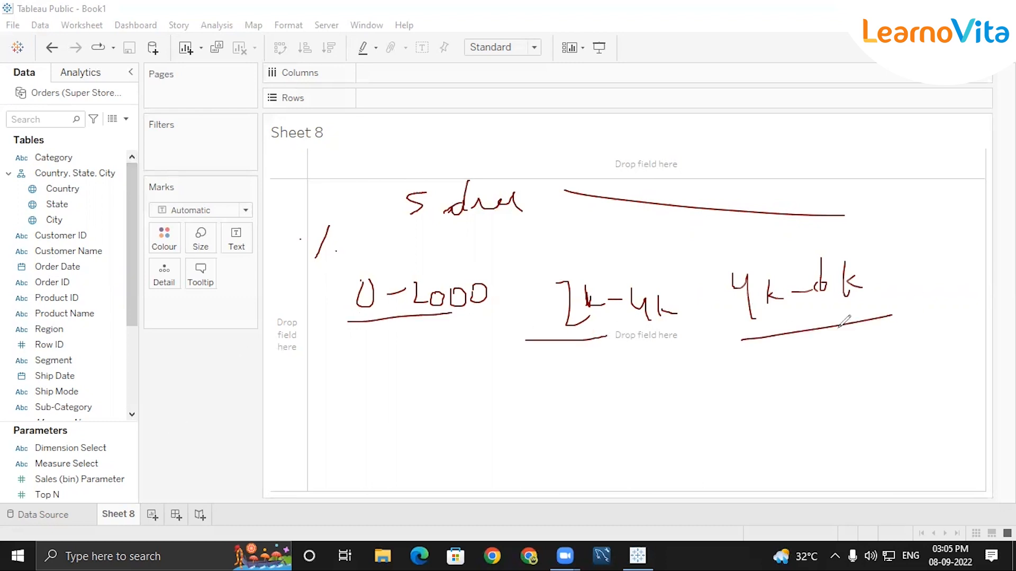
pyautogui.moveTo(341, 308)
pyautogui.mouseDown()
pyautogui.moveTo(343, 291)
pyautogui.moveTo(445, 266)
pyautogui.moveTo(470, 312)
pyautogui.mouseUp()
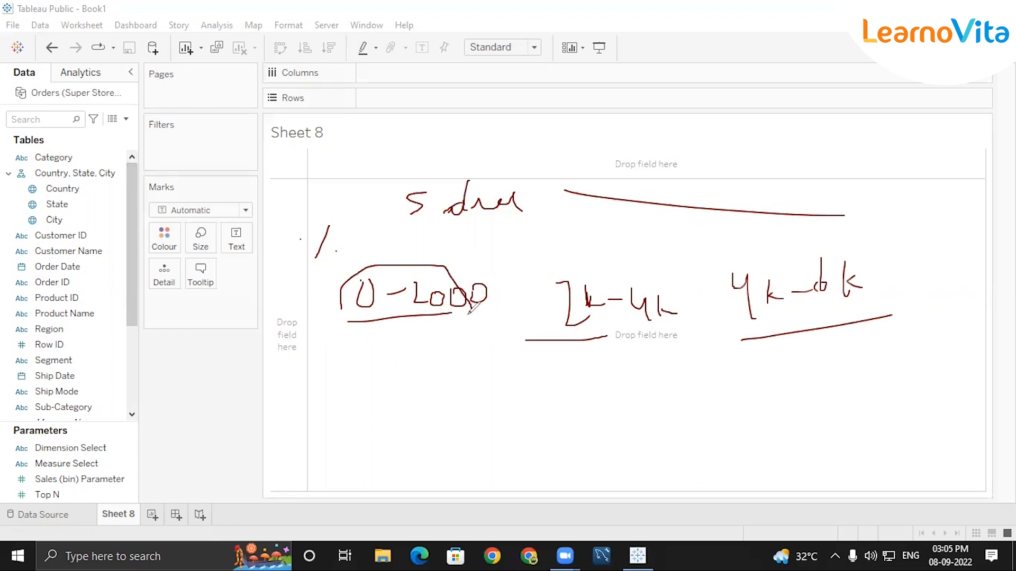
pyautogui.moveTo(389, 272)
pyautogui.mouseDown()
pyautogui.moveTo(362, 232)
pyautogui.moveTo(393, 246)
pyautogui.mouseUp()
pyautogui.moveTo(558, 279); pyautogui.dragTo(569, 274)
pyautogui.moveTo(672, 280); pyautogui.dragTo(669, 300)
pyautogui.moveTo(802, 239)
pyautogui.mouseDown()
pyautogui.moveTo(795, 319)
pyautogui.moveTo(841, 271)
pyautogui.mouseUp()
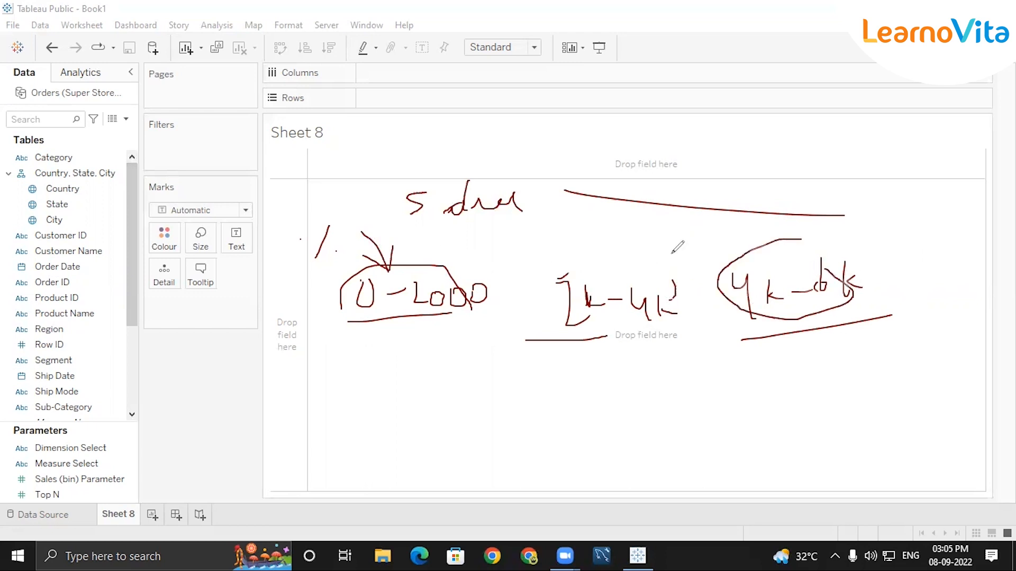
pyautogui.click(649, 160)
pyautogui.click(755, 94)
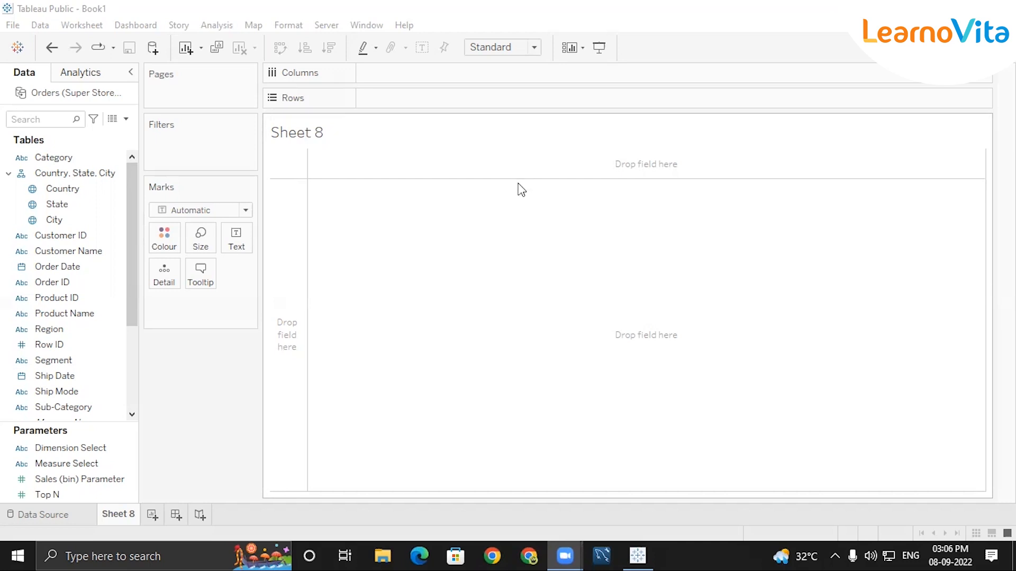
# - Replace the sheet title with "% of sales for slabs 1-2000,"
pyautogui.moveTo(134, 306); pyautogui.dragTo(135, 418)
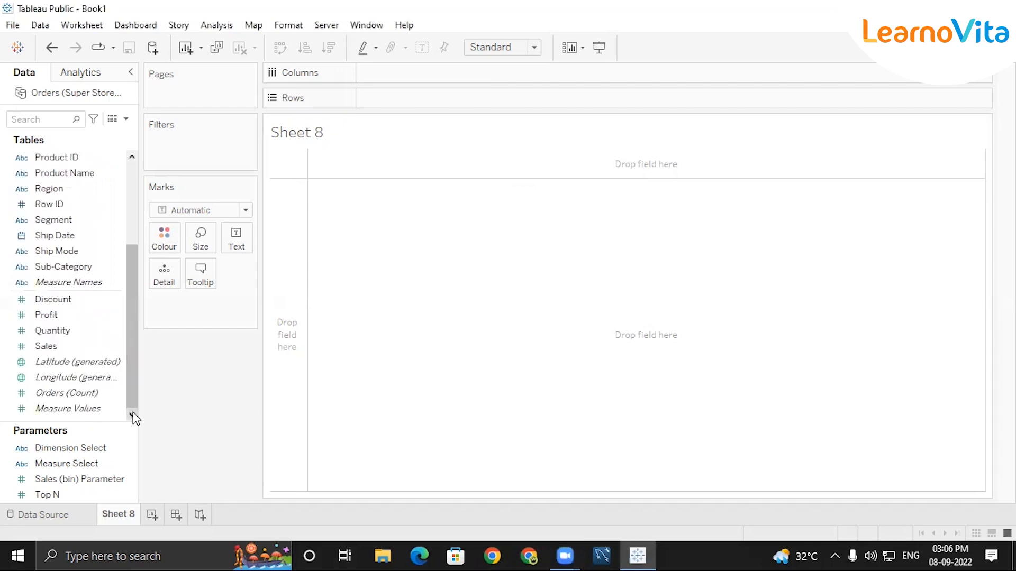
pyautogui.doubleClick(291, 133)
pyautogui.doubleClick(546, 234)
pyautogui.press('BackSpace')
pyautogui.write('% sales')
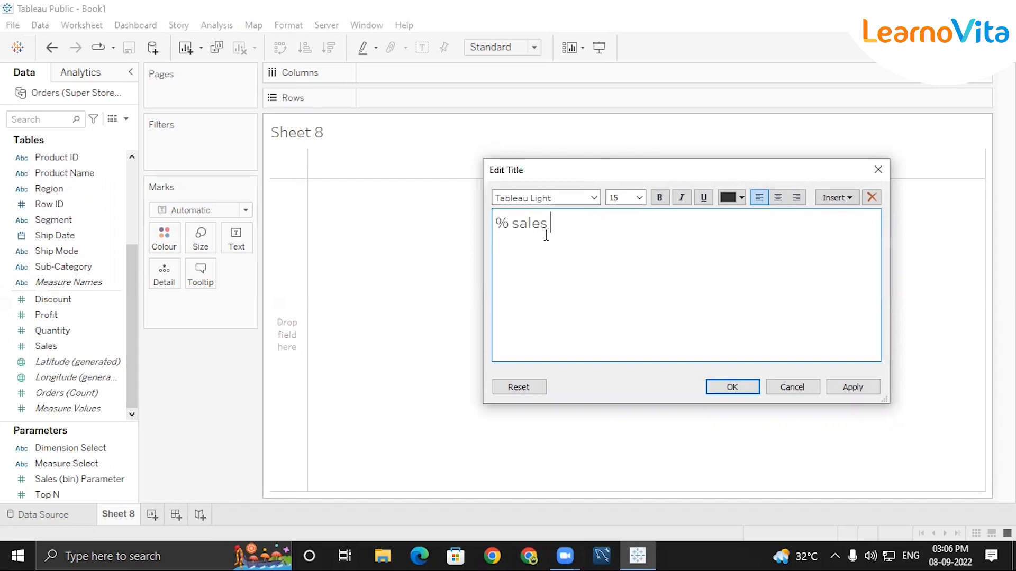
pyautogui.press('Left')
pyautogui.press('Left')
pyautogui.press('Left')
pyautogui.press('Left')
pyautogui.press('Left')
pyautogui.write('of')
pyautogui.press('End')
pyautogui.write('for slabs 1-2000,')
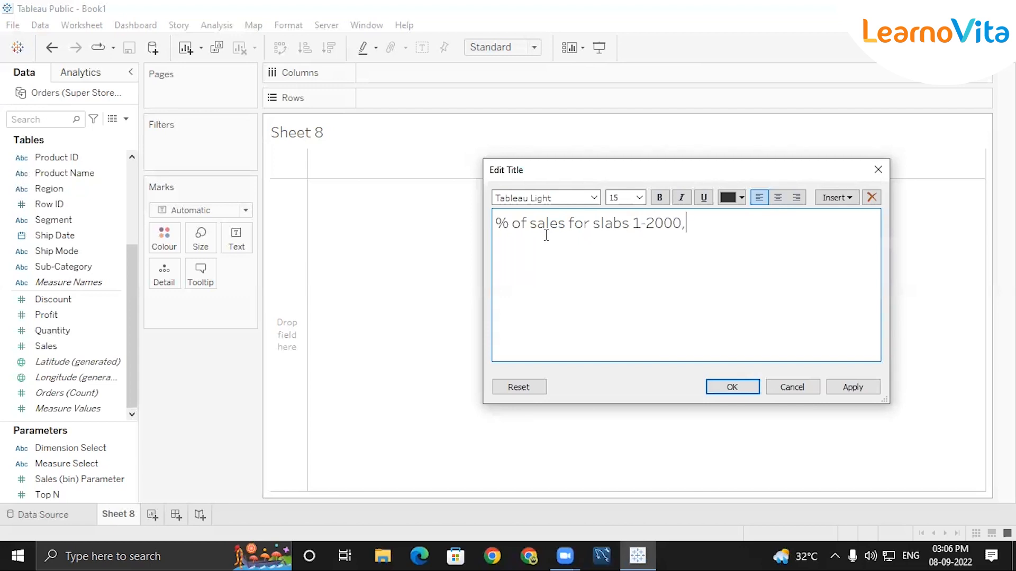
# - Append the ranges "2001-4000,4001-6000" to the sheet title and apply it
pyautogui.write('2001-4000')
pyautogui.write(',400')
pyautogui.write('01-6')
pyautogui.write('000')
pyautogui.press('Left')
pyautogui.press('Left')
pyautogui.press('Left')
pyautogui.press('Left')
pyautogui.press('Left')
pyautogui.press('Left')
pyautogui.press('BackSpace')
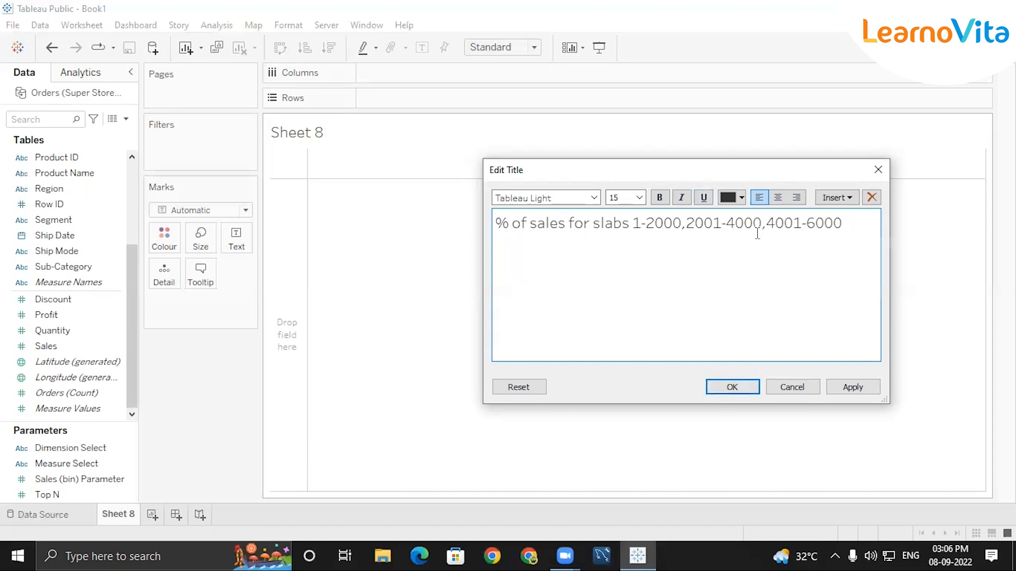
pyautogui.click(729, 384)
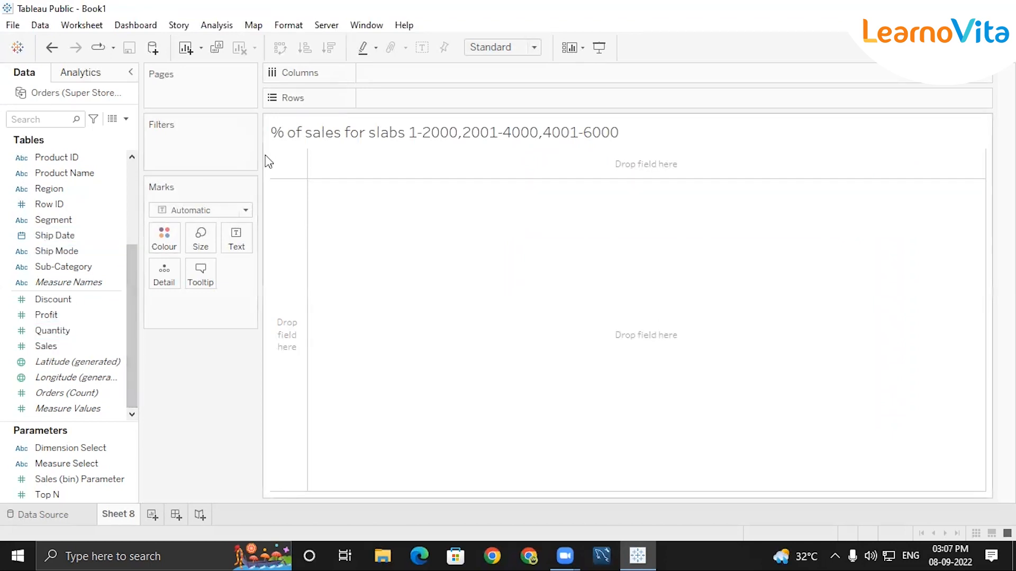
pyautogui.doubleClick(60, 249)
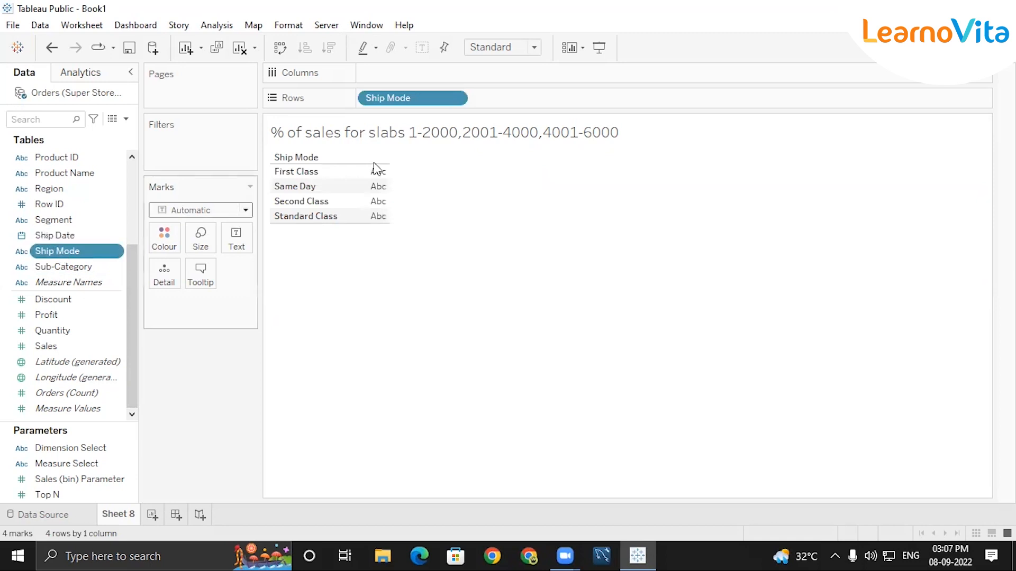
pyautogui.click(449, 106)
pyautogui.click(417, 351)
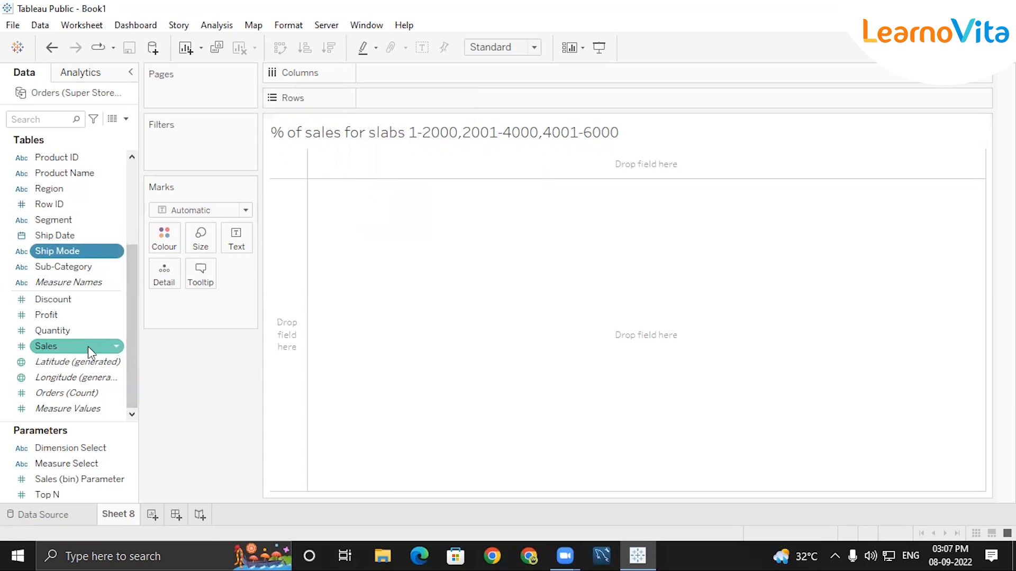
# - Create a bin field named Sales (bin) from the Sales measure with a bin size of 2000
pyautogui.click(113, 347)
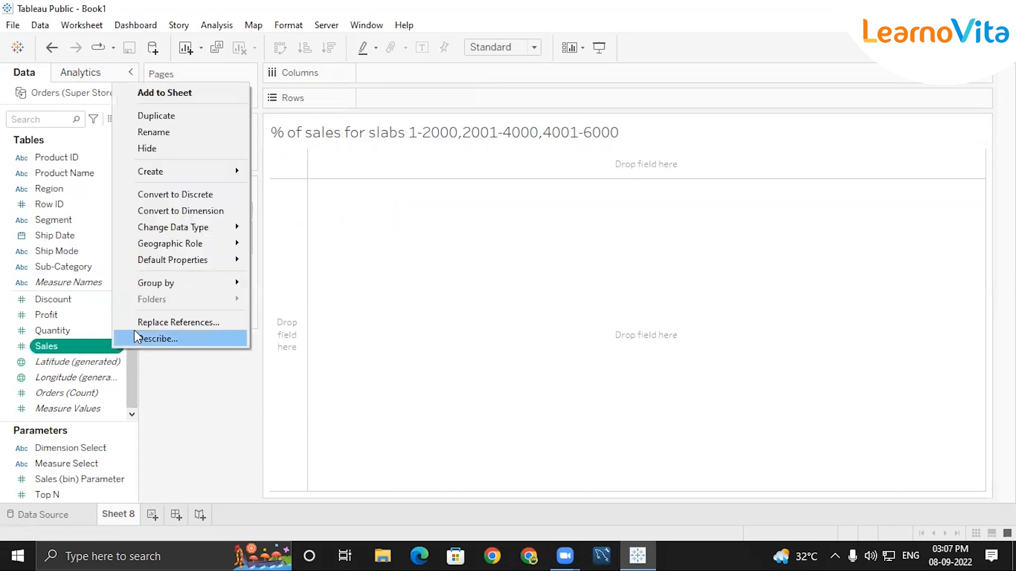
pyautogui.moveTo(150, 180)
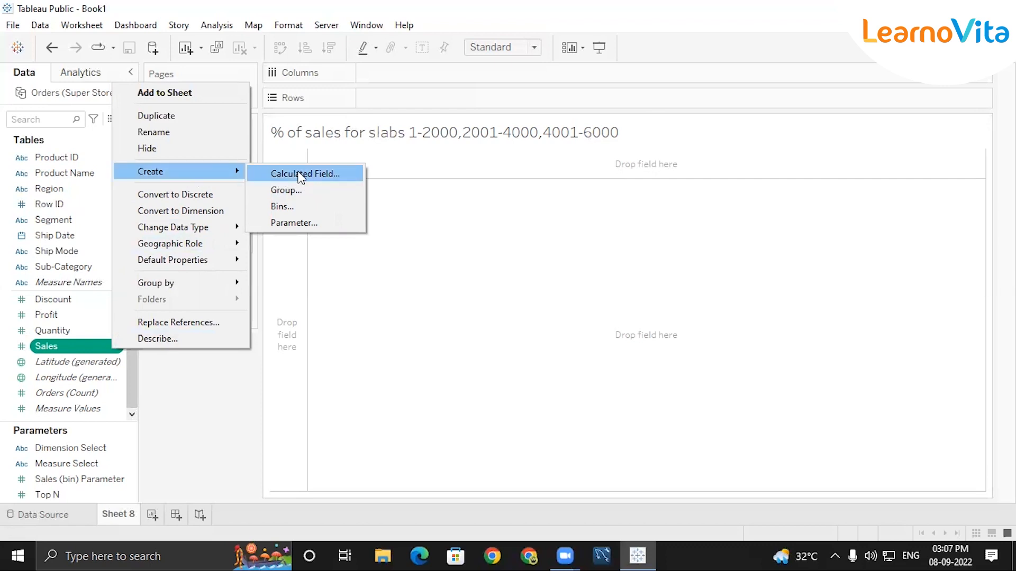
pyautogui.click(288, 208)
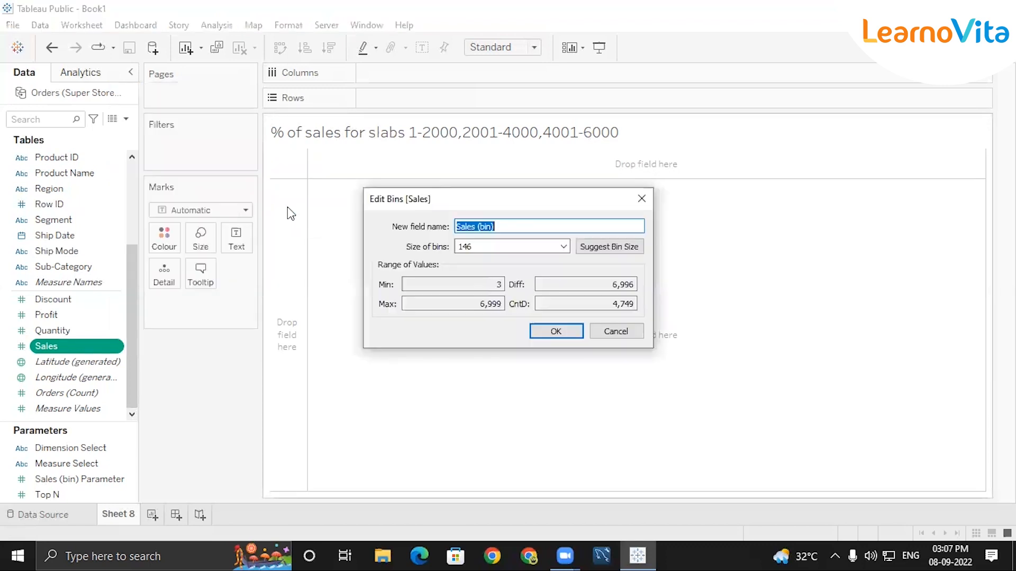
pyautogui.click(508, 227)
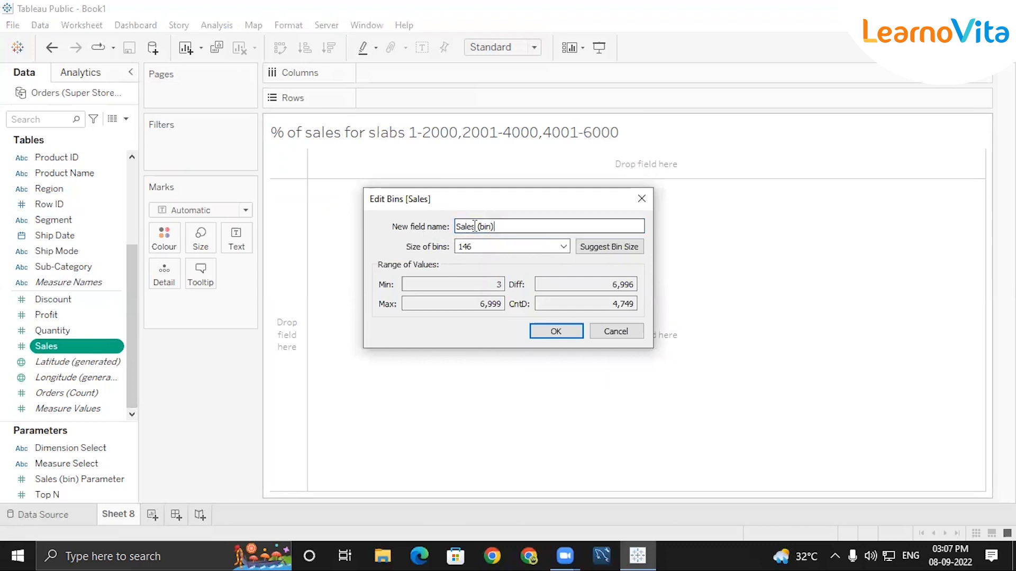
pyautogui.click(494, 248)
pyautogui.press('BackSpace')
pyautogui.press('BackSpace')
pyautogui.press('BackSpace')
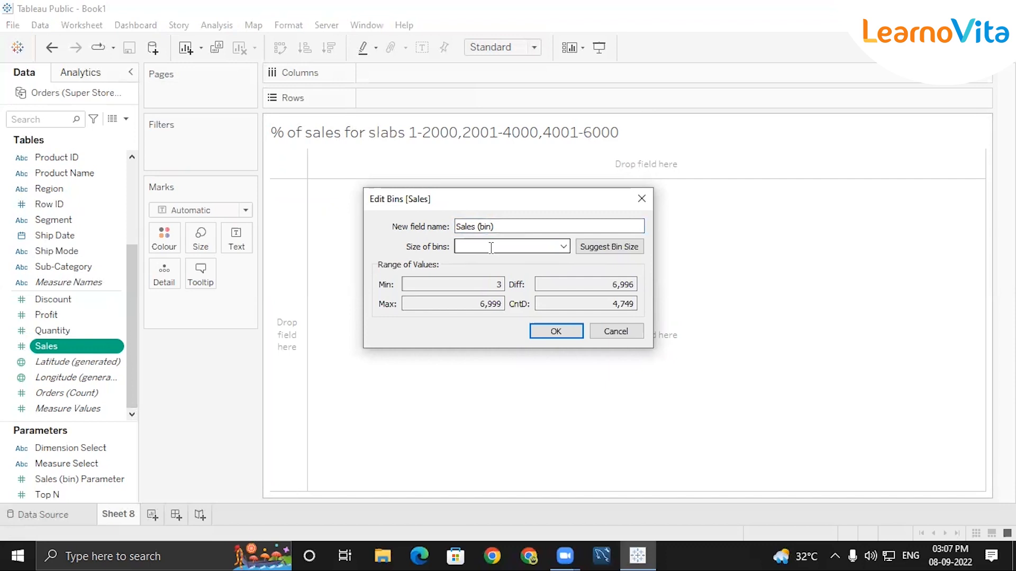
pyautogui.write('146')
pyautogui.press('BackSpace')
pyautogui.press('BackSpace')
pyautogui.press('BackSpace')
pyautogui.write('2000')
pyautogui.click(554, 333)
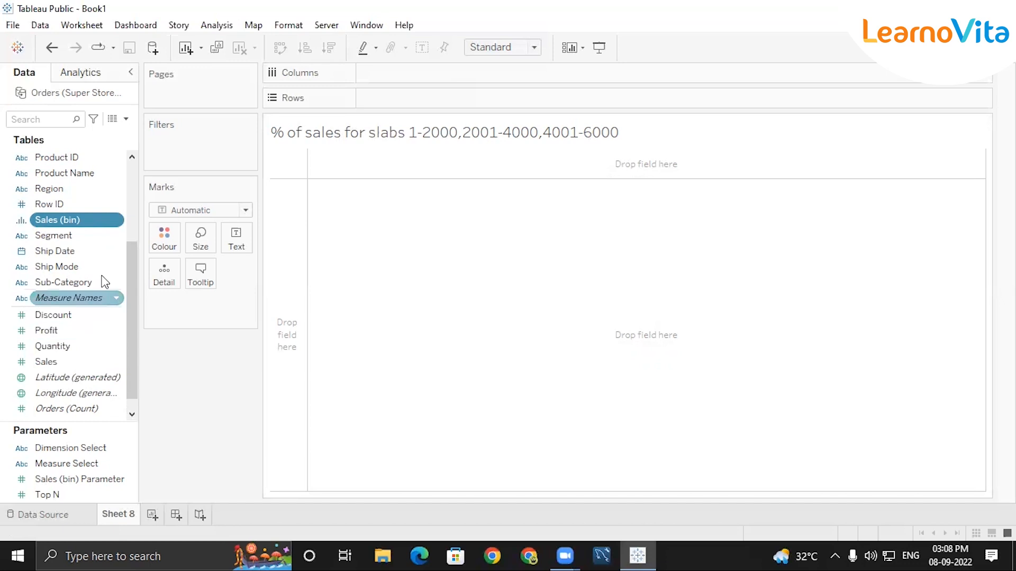
# - Build a text table with Sales (bin) as rows and the sum of Sales as values
pyautogui.doubleClick(53, 224)
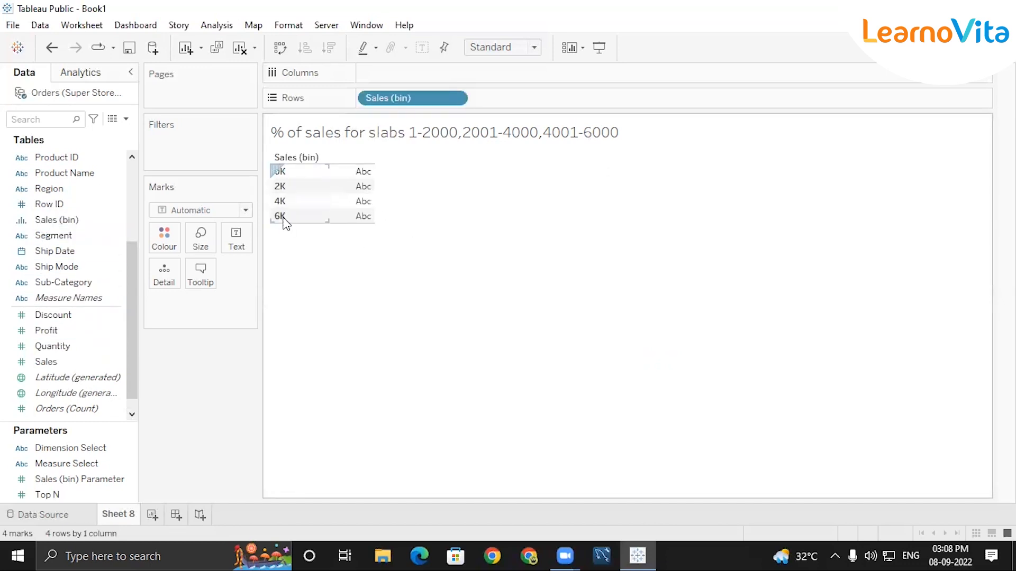
pyautogui.doubleClick(47, 362)
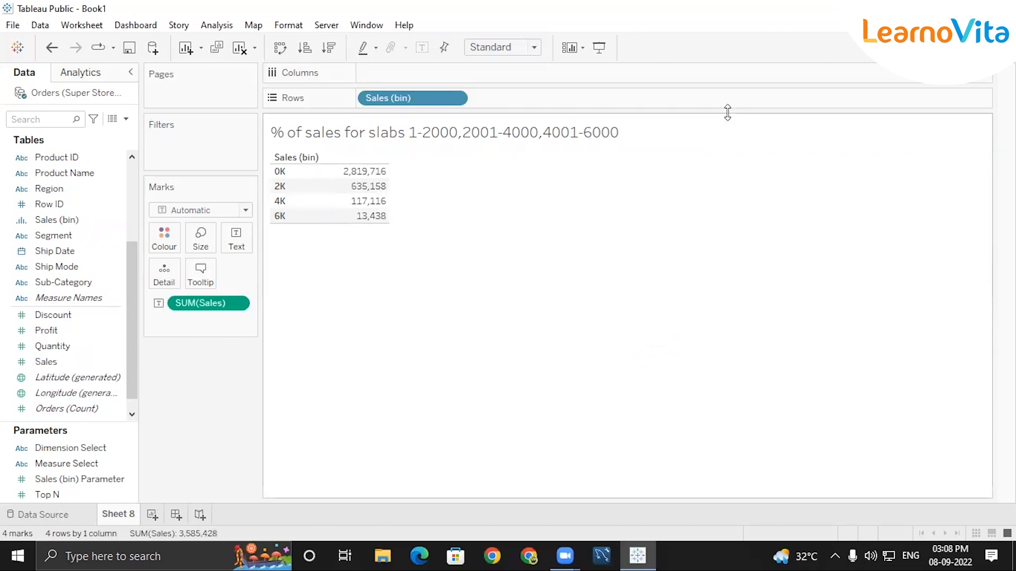
pyautogui.click(989, 47)
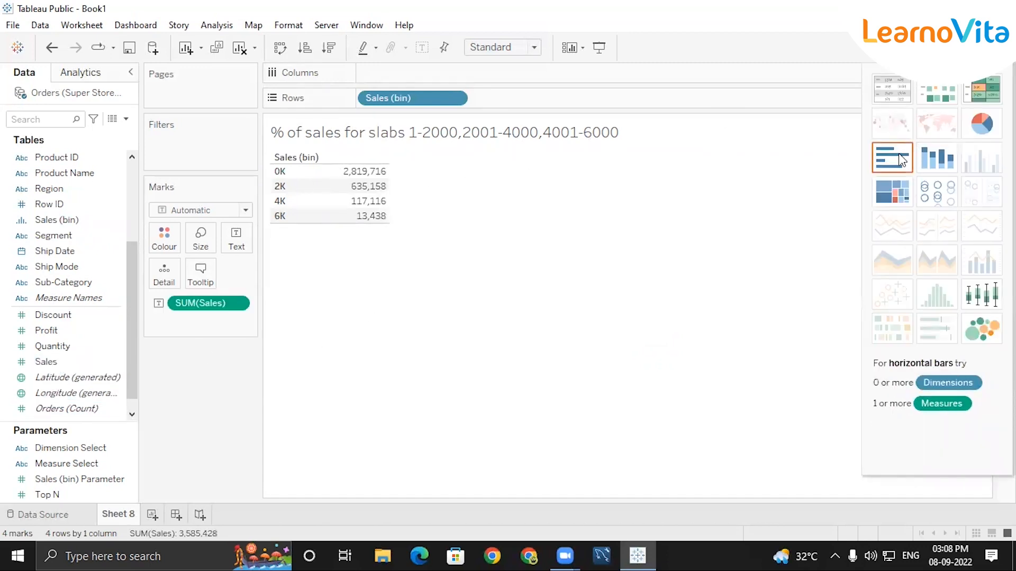
pyautogui.click(898, 155)
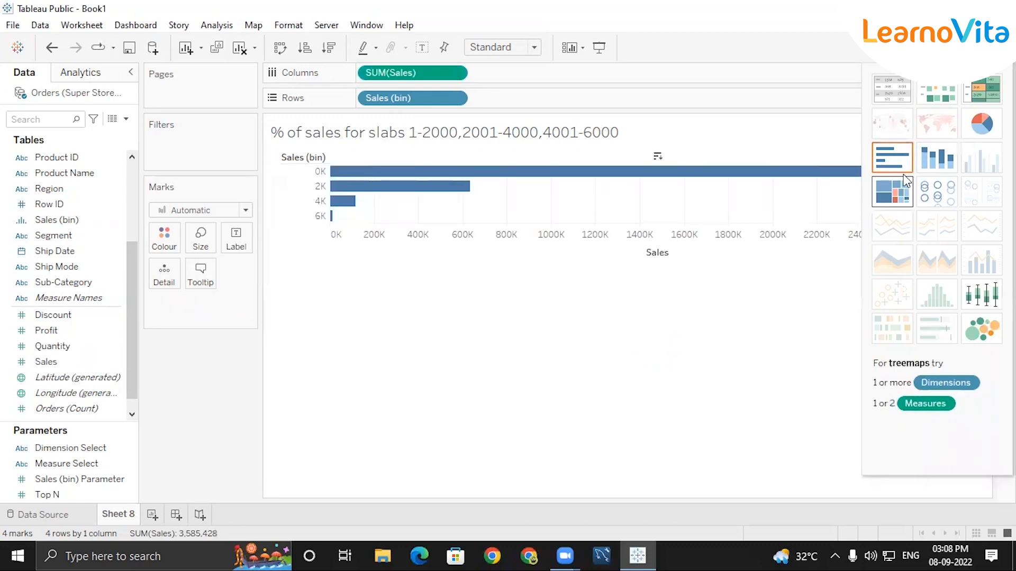
pyautogui.click(892, 89)
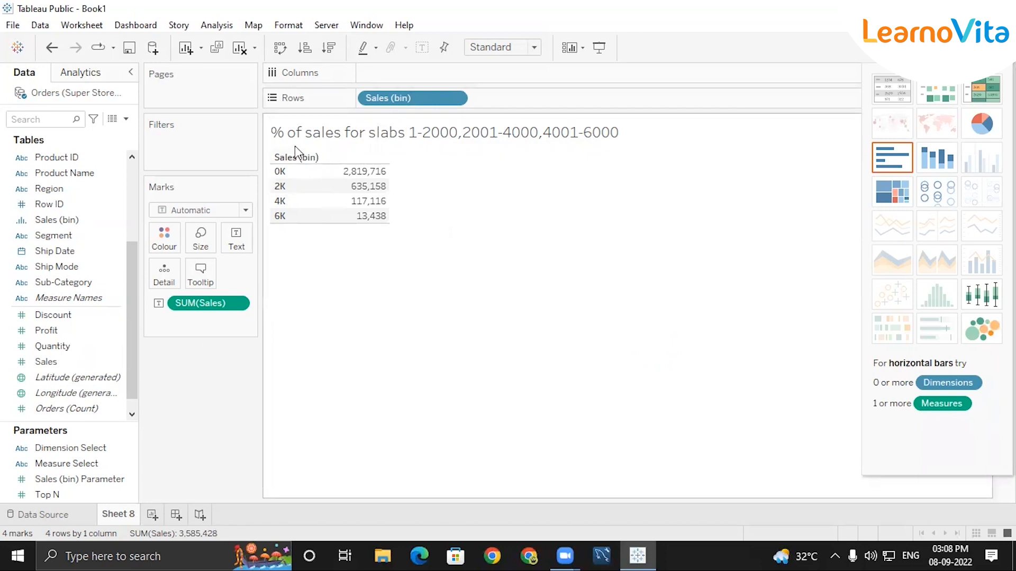
# - Apply the Percent of Total quick table calculation to the Sales sum in the table
pyautogui.click(242, 303)
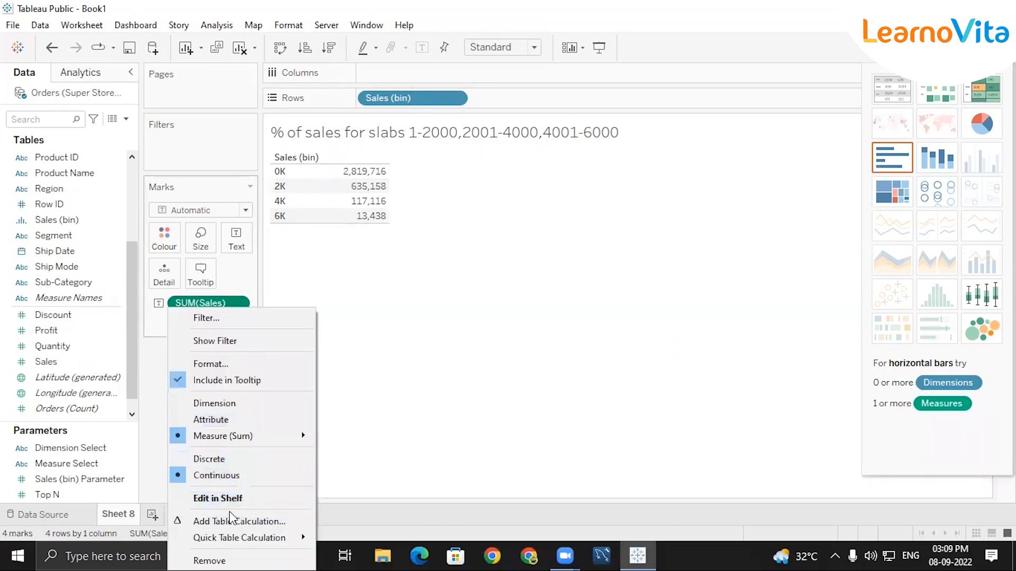
pyautogui.moveTo(233, 536)
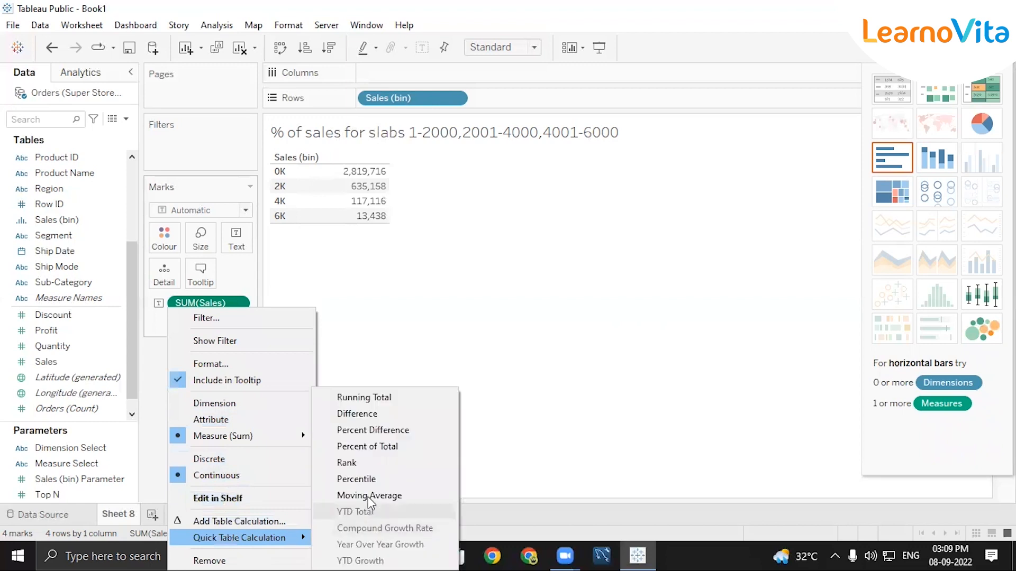
pyautogui.click(365, 447)
# - Turn the table into a vertical bar chart of percent of total sales per bin, with mark labels shown
pyautogui.click(906, 164)
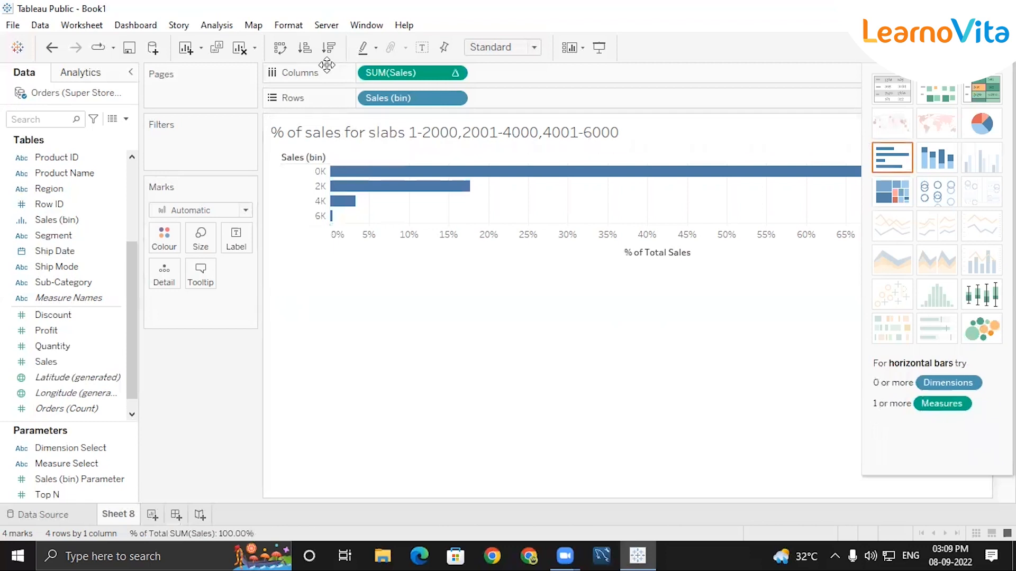
pyautogui.click(280, 47)
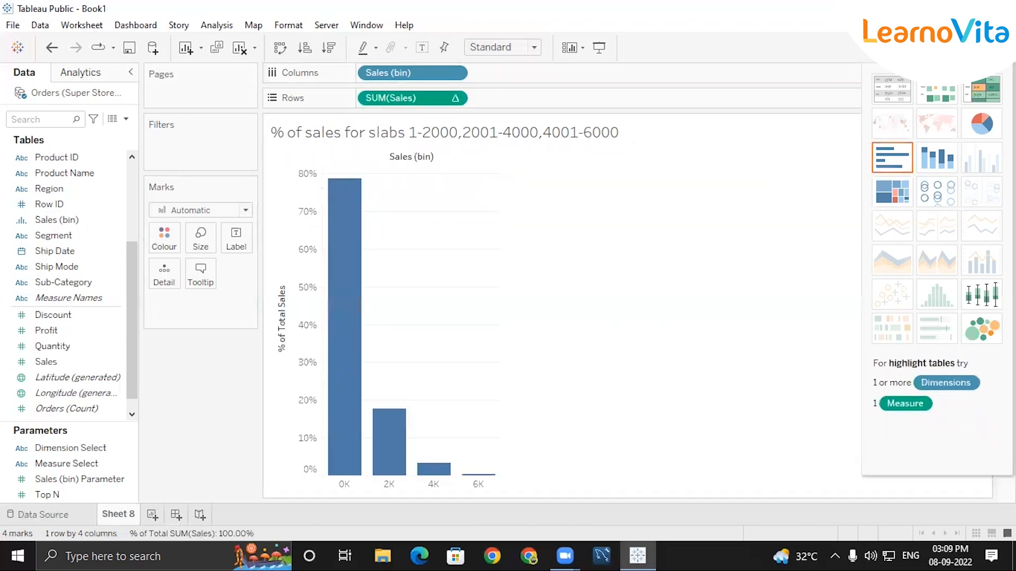
pyautogui.click(421, 49)
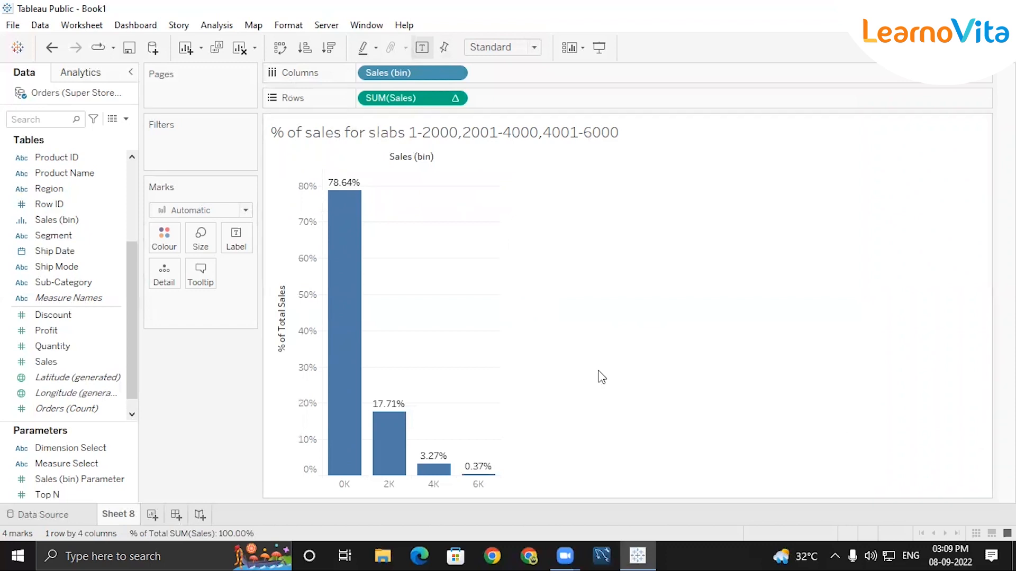
pyautogui.moveTo(336, 449)
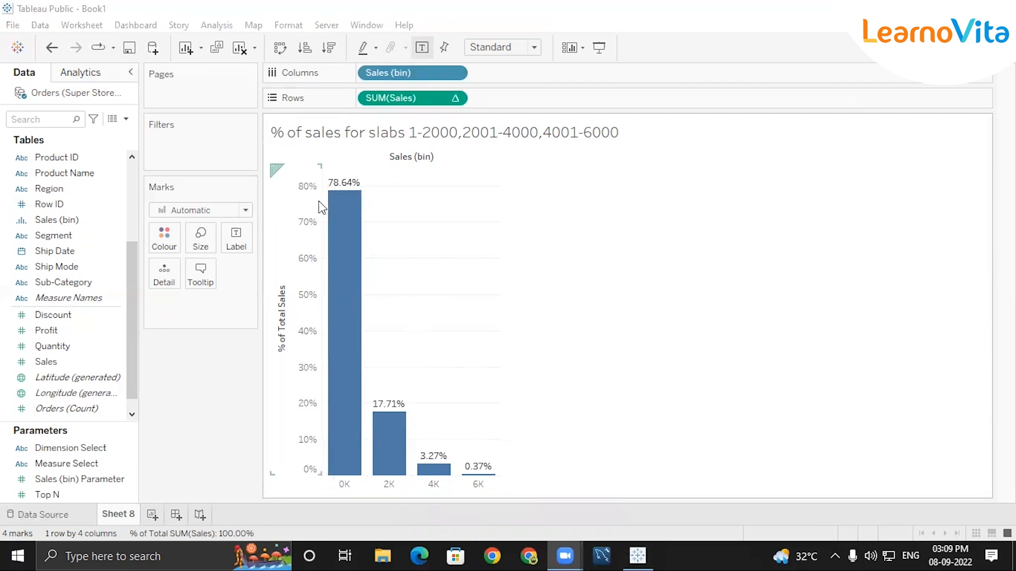
pyautogui.moveTo(338, 193)
pyautogui.moveTo(348, 212)
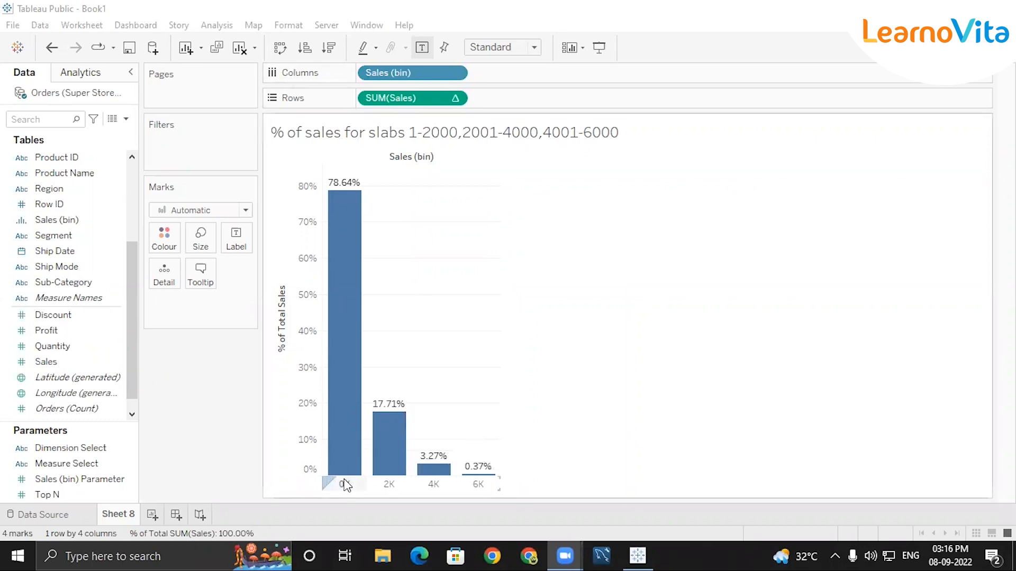
pyautogui.moveTo(365, 482)
pyautogui.moveTo(345, 193)
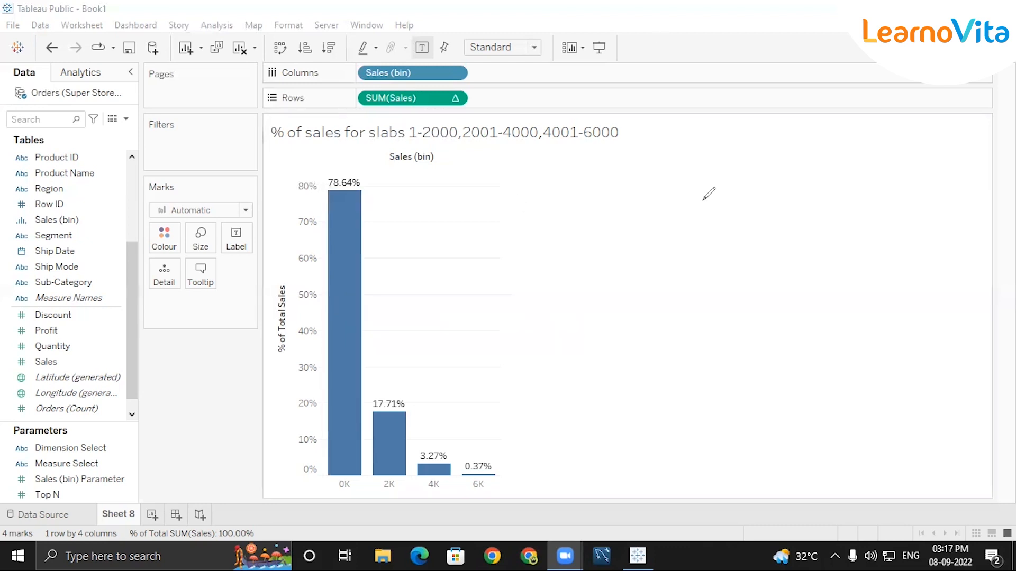
pyautogui.moveTo(675, 177); pyautogui.dragTo(674, 202)
pyautogui.moveTo(704, 200); pyautogui.dragTo(734, 194)
pyautogui.moveTo(746, 179); pyautogui.dragTo(753, 185)
pyautogui.moveTo(772, 170); pyautogui.dragTo(778, 180)
pyautogui.moveTo(792, 166); pyautogui.dragTo(804, 154)
pyautogui.moveTo(662, 214); pyautogui.dragTo(808, 210)
pyautogui.moveTo(721, 215)
pyautogui.mouseDown()
pyautogui.moveTo(725, 274)
pyautogui.moveTo(763, 290)
pyautogui.moveTo(759, 301)
pyautogui.moveTo(800, 290)
pyautogui.mouseUp()
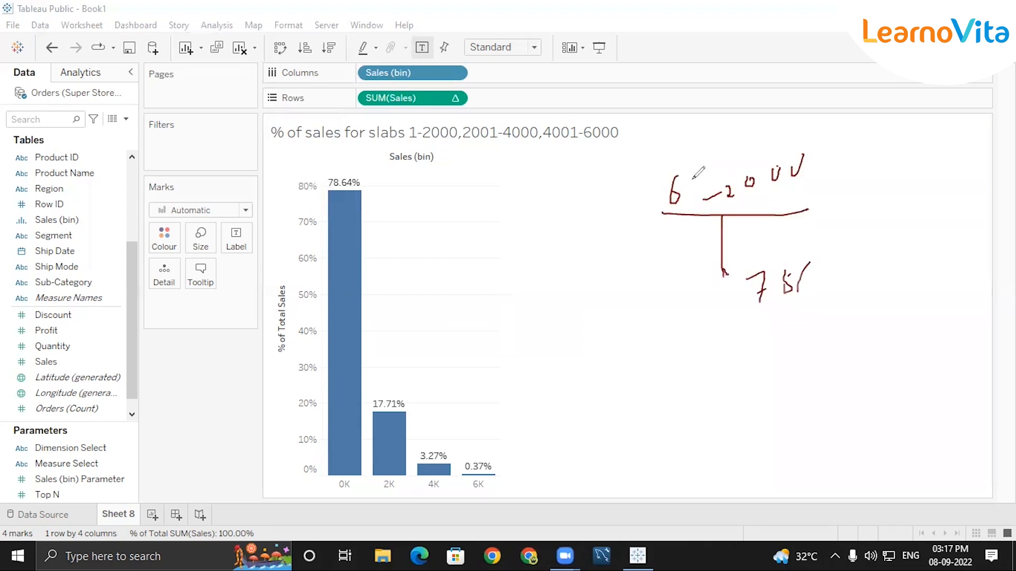
pyautogui.moveTo(674, 125); pyautogui.dragTo(719, 196)
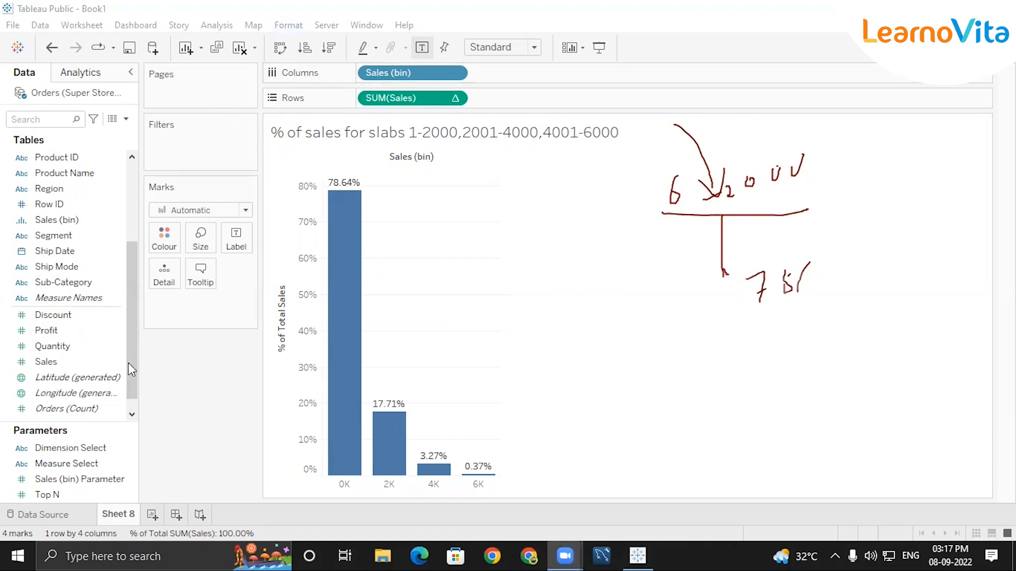
pyautogui.scroll(-1, 128, 363)
pyautogui.click(105, 365)
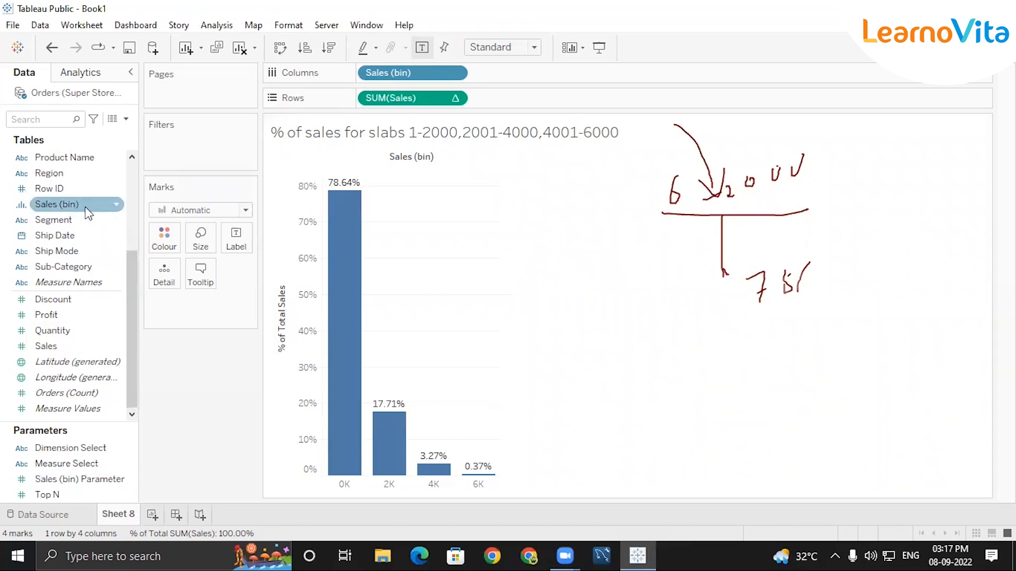
# - Edit the Sales (bin) field to use a bin size of 1000
pyautogui.click(118, 207)
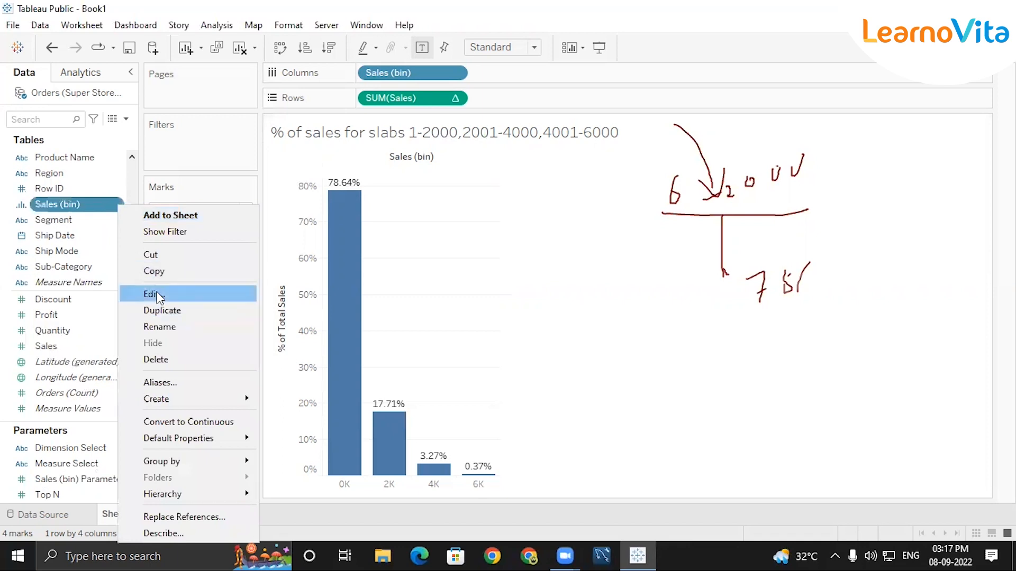
pyautogui.click(153, 294)
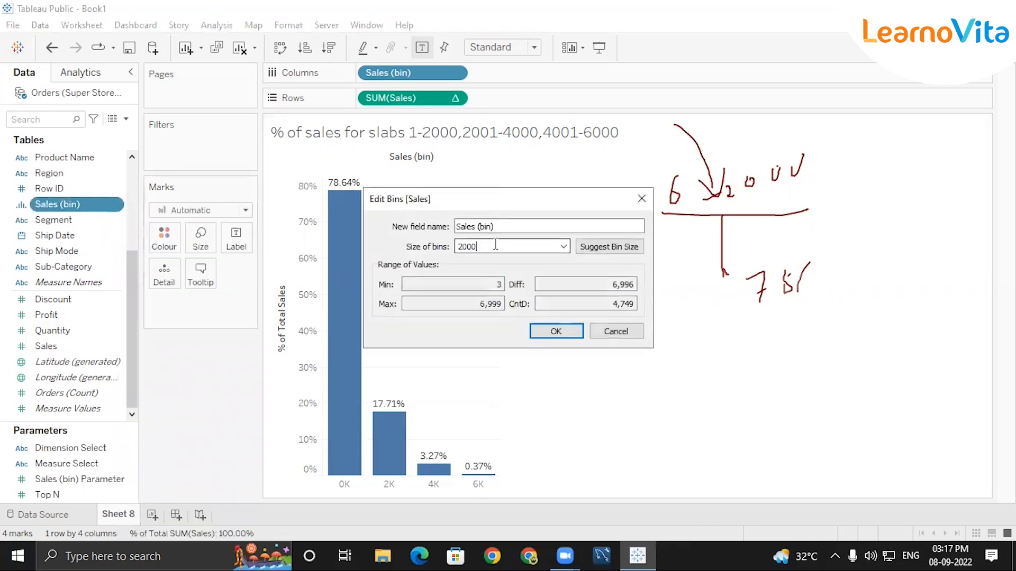
pyautogui.press('BackSpace')
pyautogui.press('BackSpace')
pyautogui.press('BackSpace')
pyautogui.press('BackSpace')
pyautogui.write('1000')
pyautogui.click(555, 332)
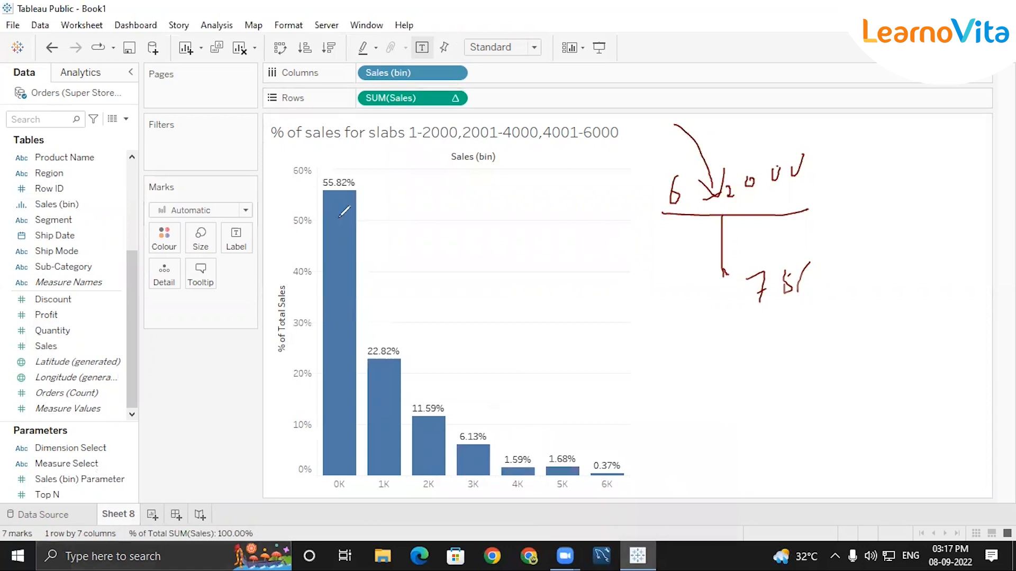
pyautogui.moveTo(330, 483); pyautogui.dragTo(345, 483)
pyautogui.moveTo(337, 161)
pyautogui.mouseDown()
pyautogui.moveTo(350, 148)
pyautogui.moveTo(351, 166)
pyautogui.mouseUp()
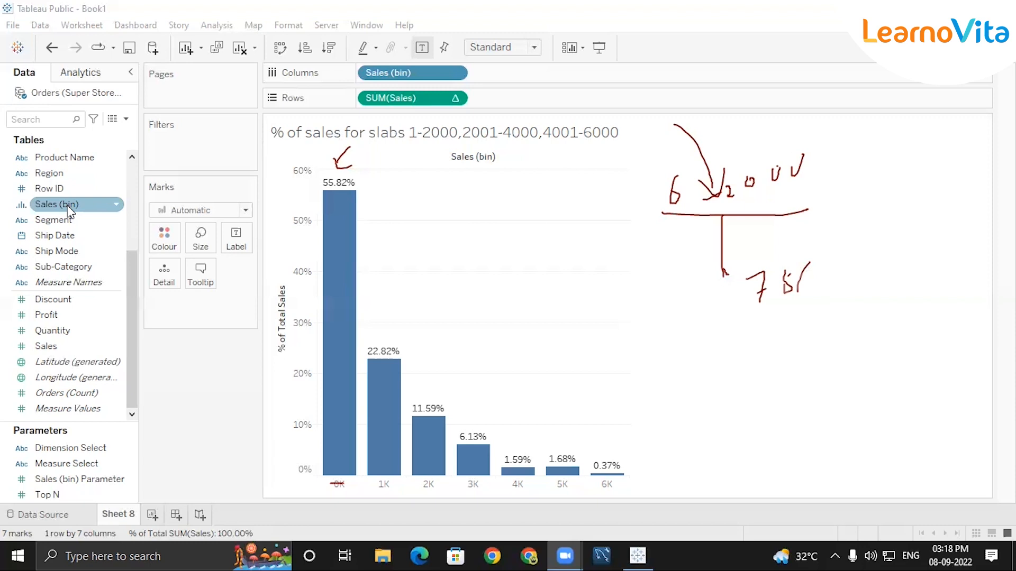
pyautogui.click(50, 222)
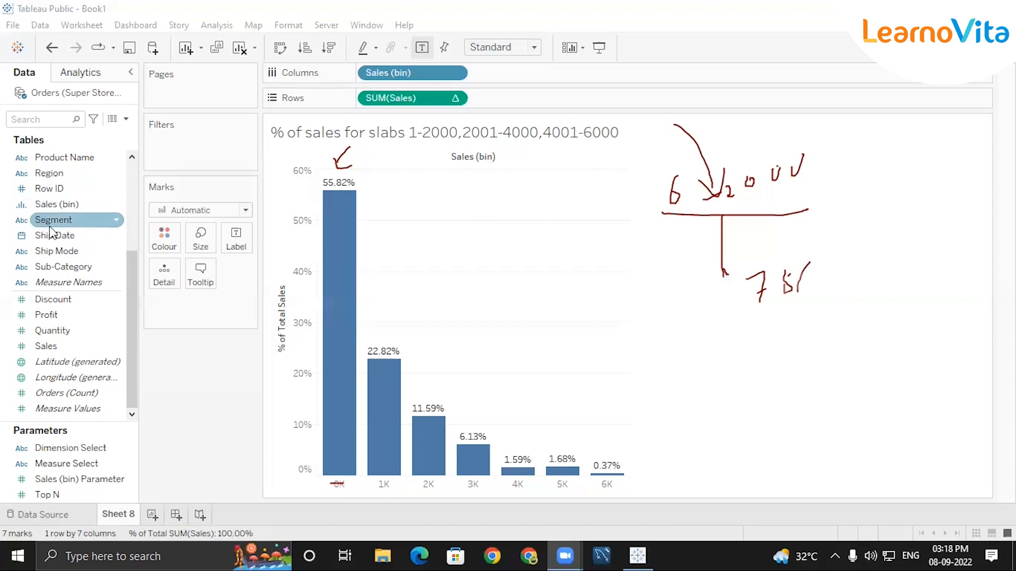
pyautogui.click(389, 191)
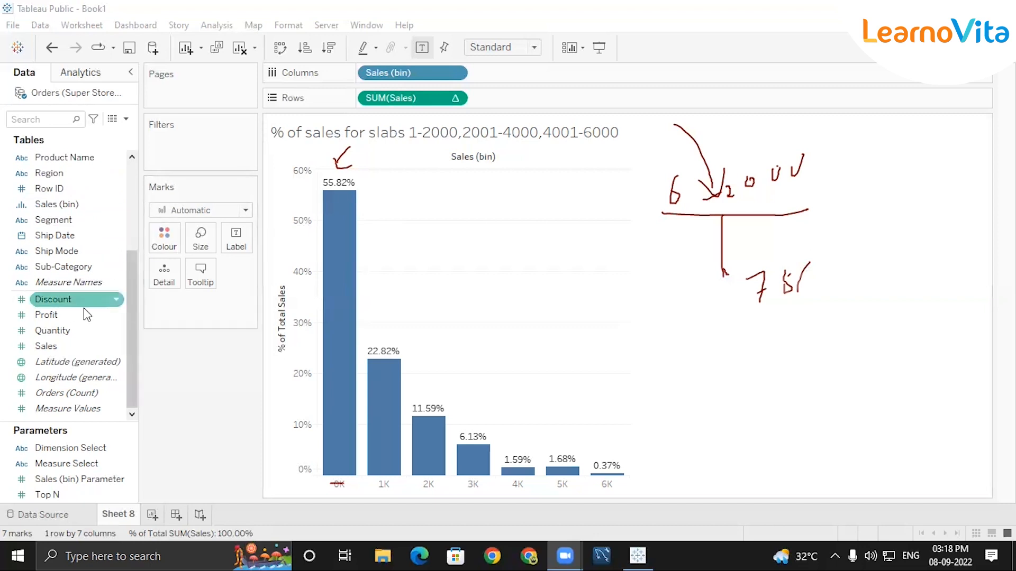
pyautogui.click(41, 284)
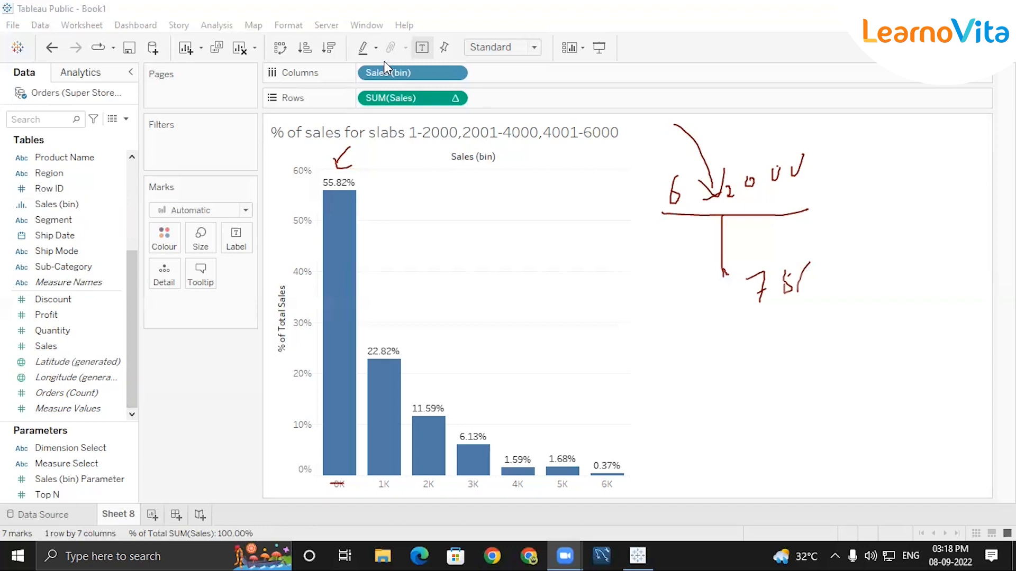
pyautogui.click(653, 92)
pyautogui.click(302, 283)
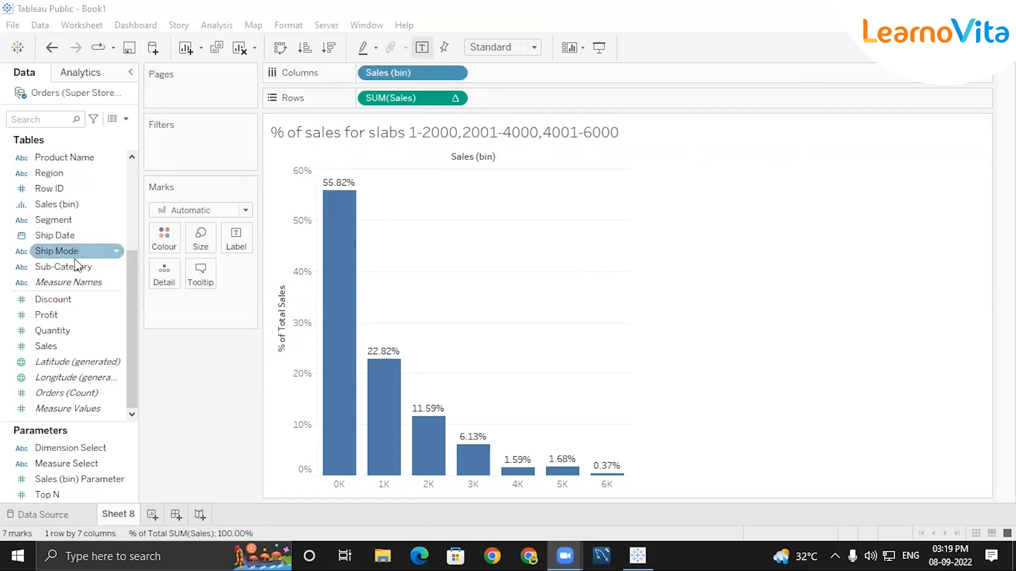
pyautogui.click(116, 209)
pyautogui.click(116, 205)
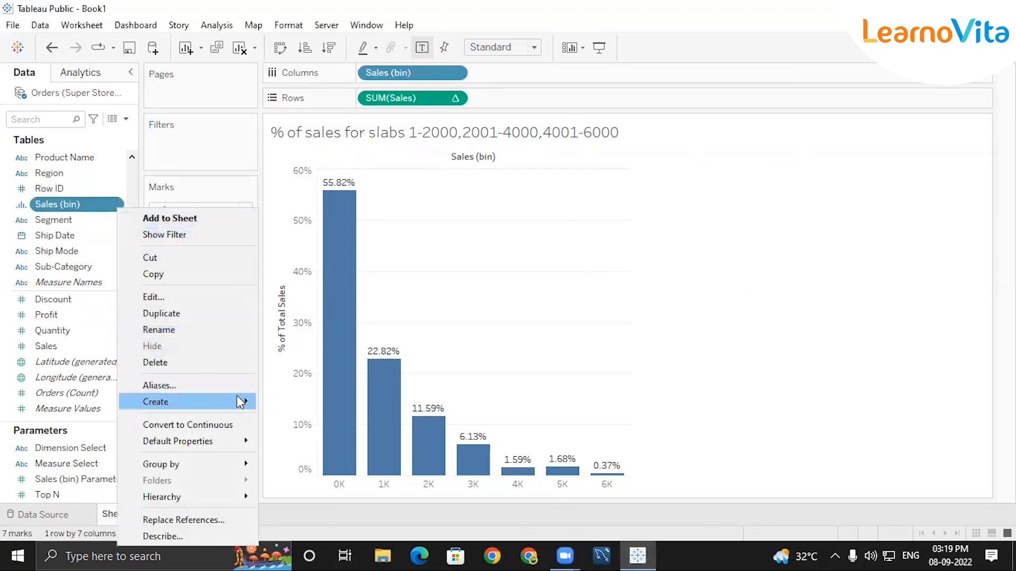
pyautogui.moveTo(241, 402)
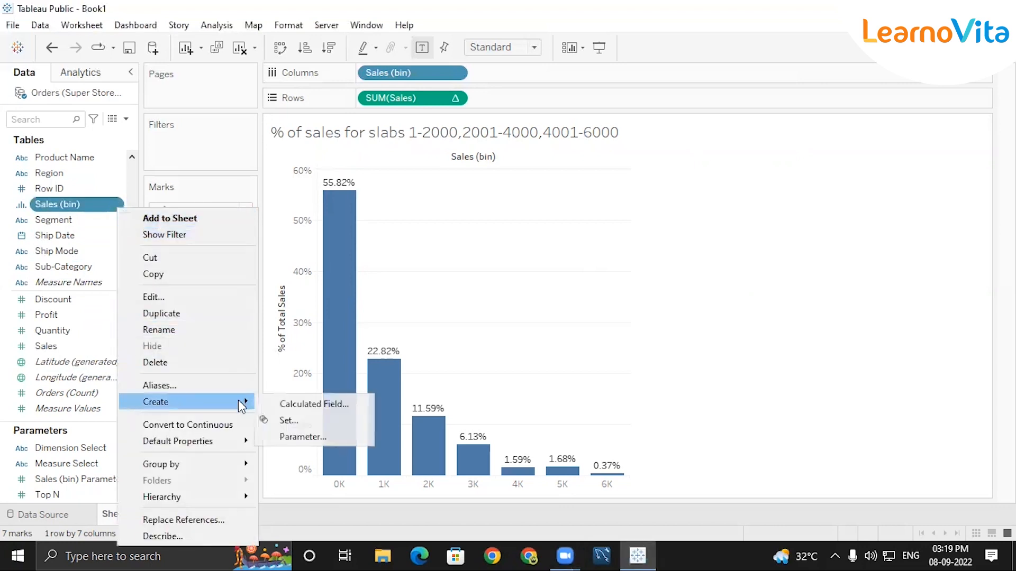
pyautogui.click(286, 436)
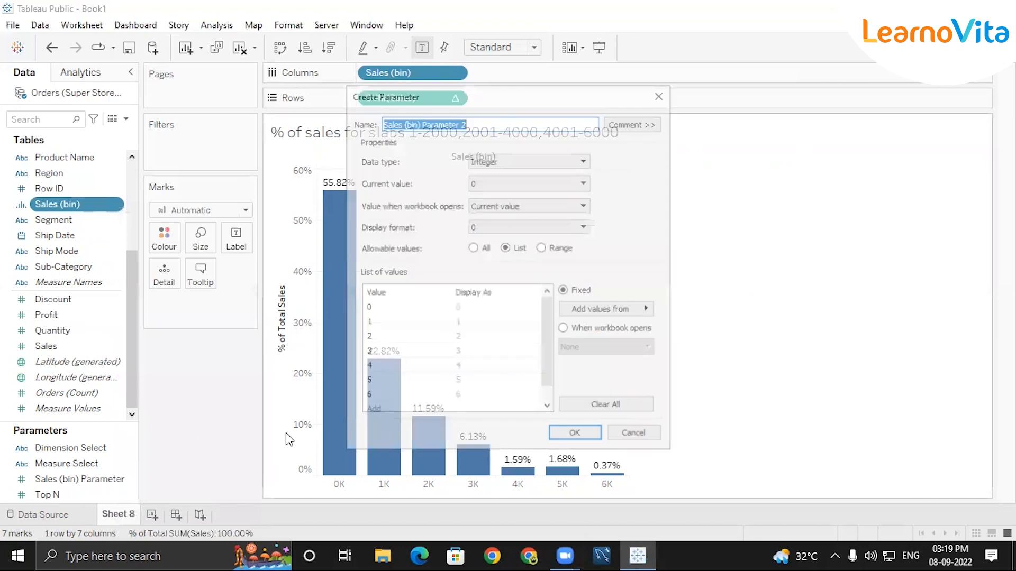
pyautogui.click(491, 123)
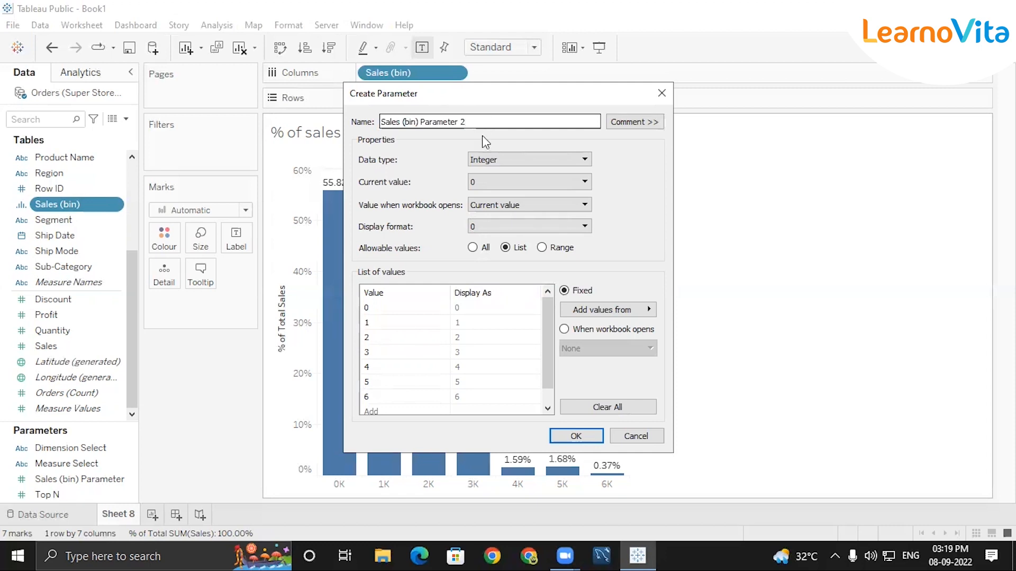
pyautogui.click(662, 93)
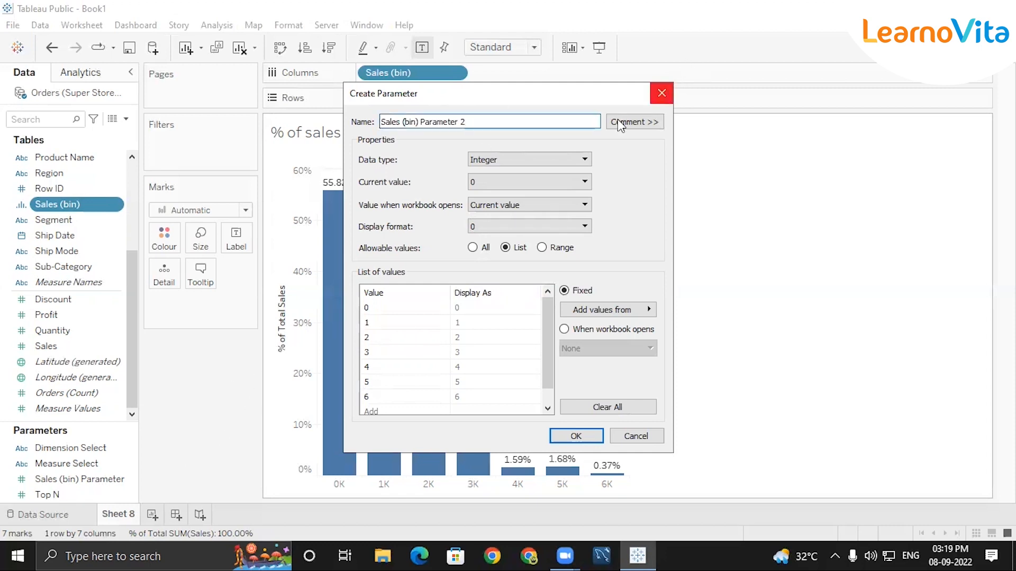
# - Delete the existing parameters Measure Select, Dimension Select, Sales (bin) Parameter and Top N
pyautogui.rightClick(93, 466)
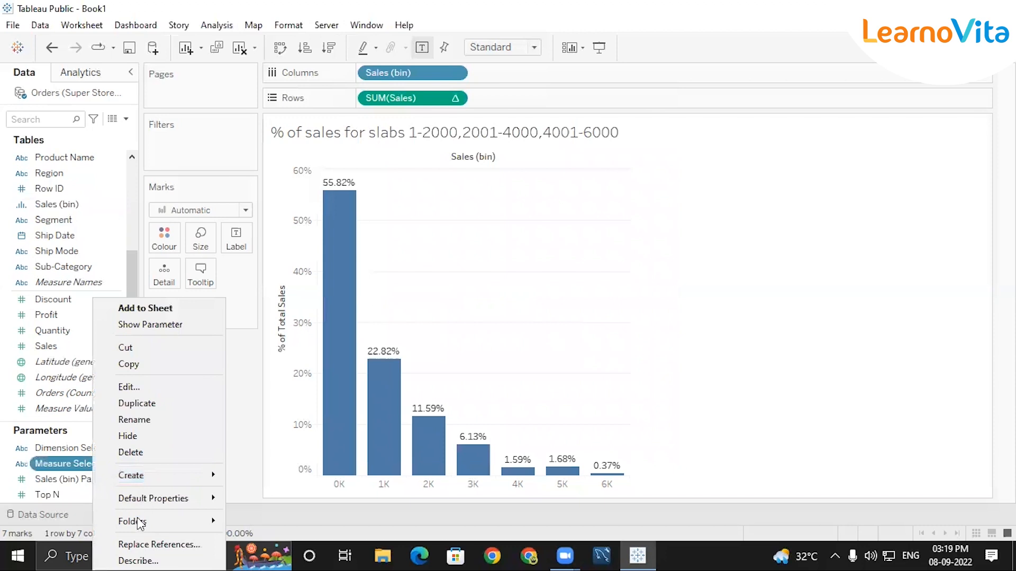
pyautogui.click(137, 452)
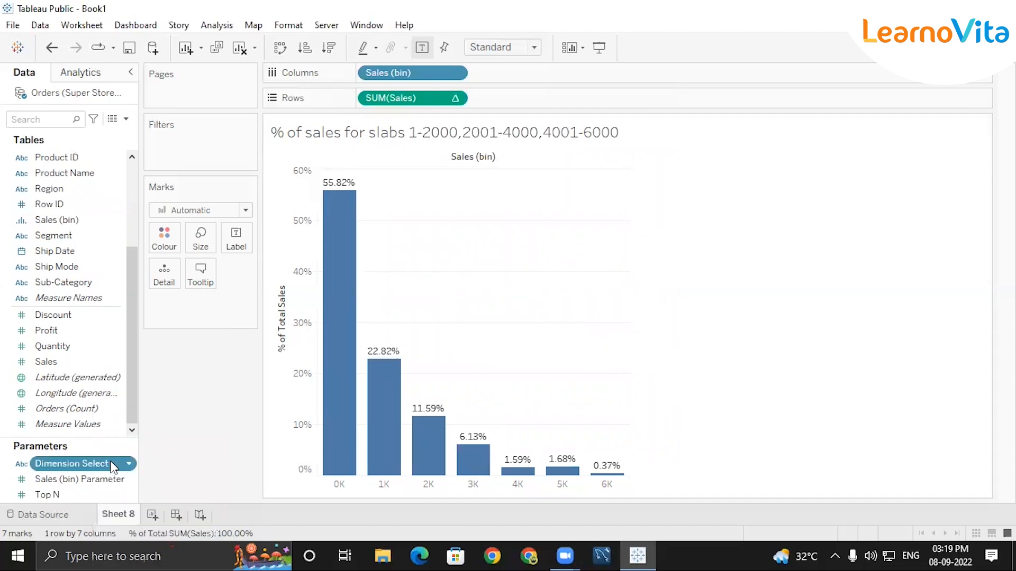
pyautogui.rightClick(110, 462)
pyautogui.click(159, 341)
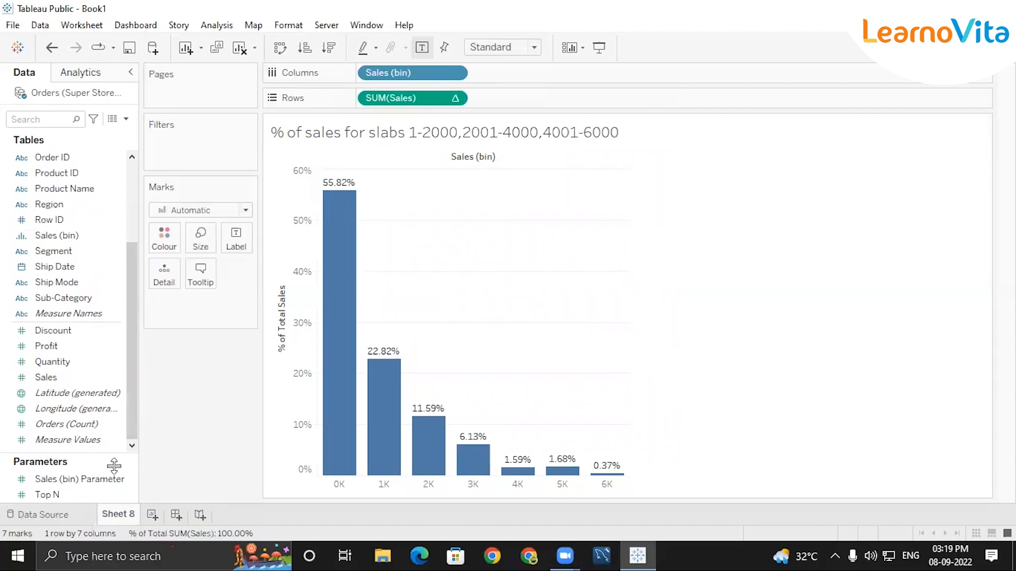
pyautogui.hotkey('ctrl', 'z')
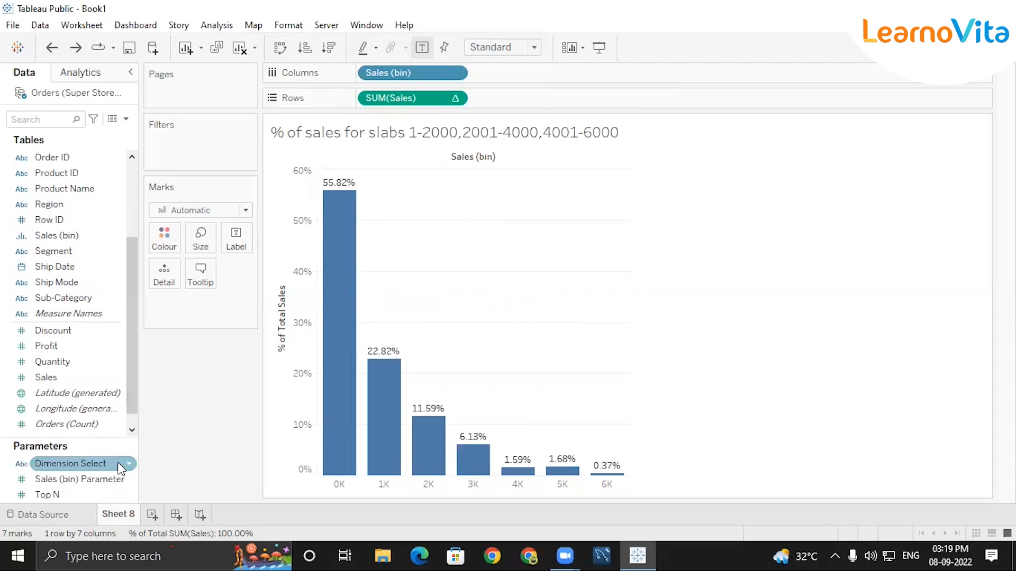
pyautogui.rightClick(117, 464)
pyautogui.click(169, 347)
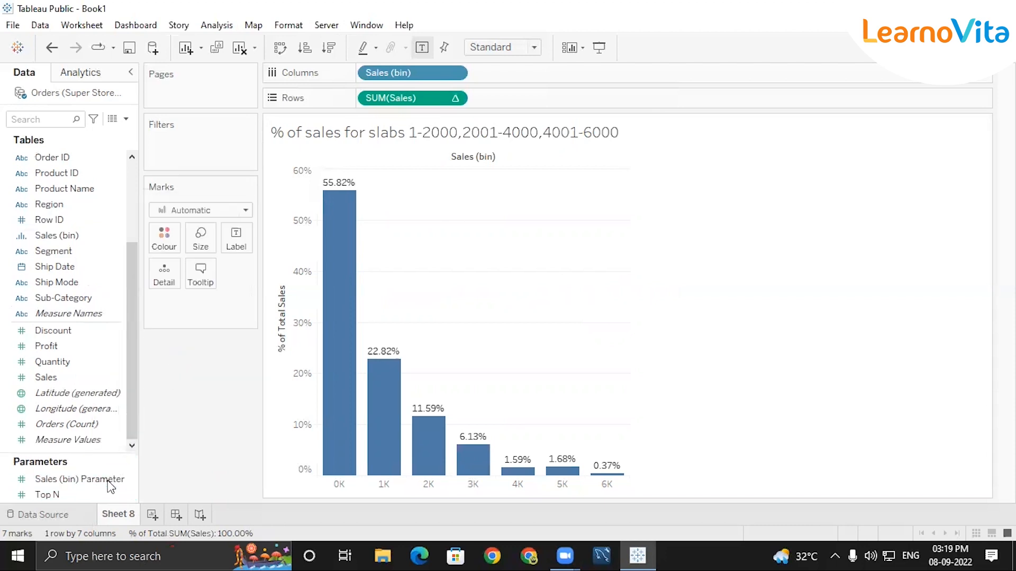
pyautogui.rightClick(118, 479)
pyautogui.click(152, 364)
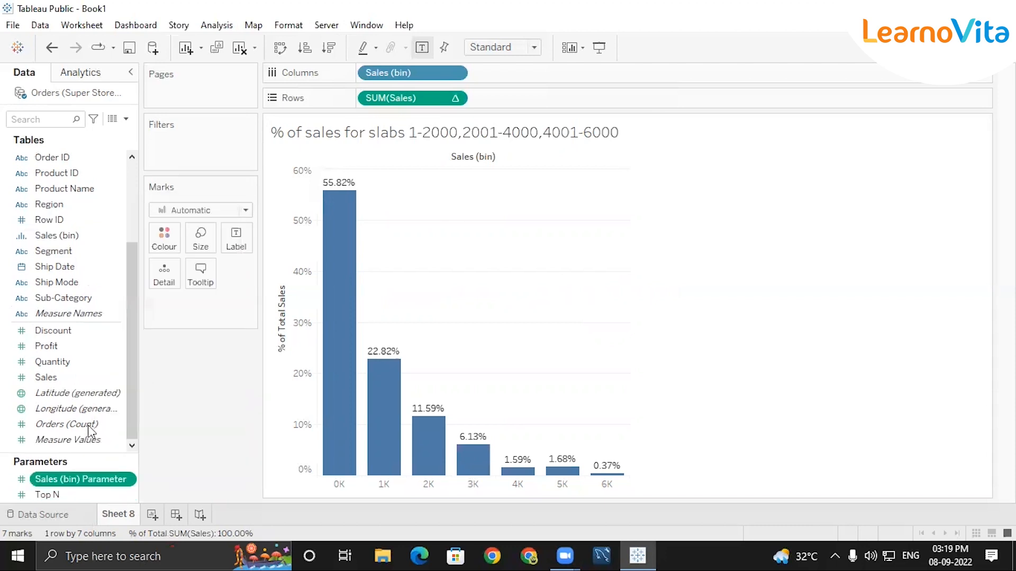
pyautogui.rightClick(76, 492)
pyautogui.click(130, 370)
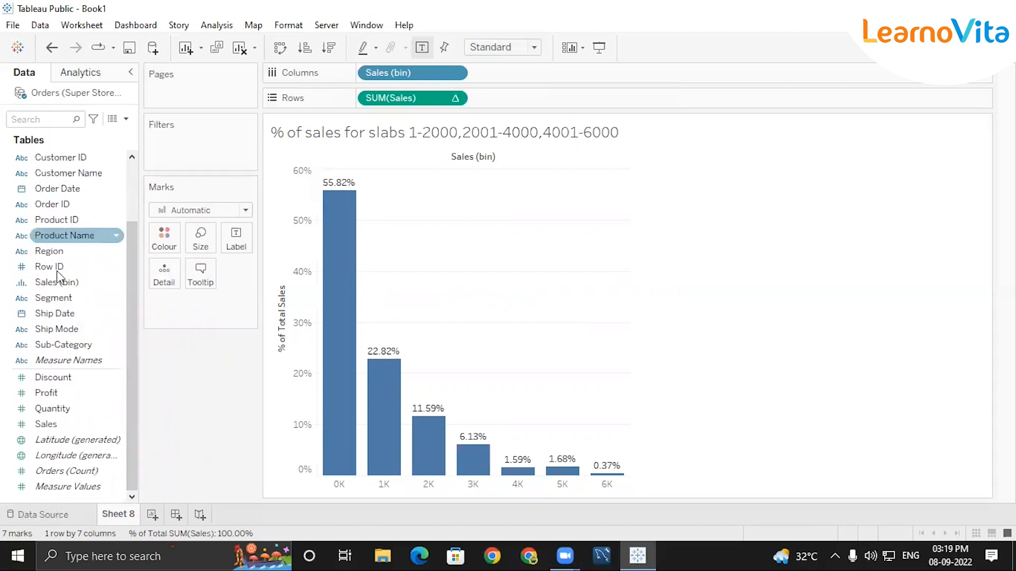
# - Start a new parameter from the Sales (bin) field and restrict its allowable values to a range
pyautogui.rightClick(113, 284)
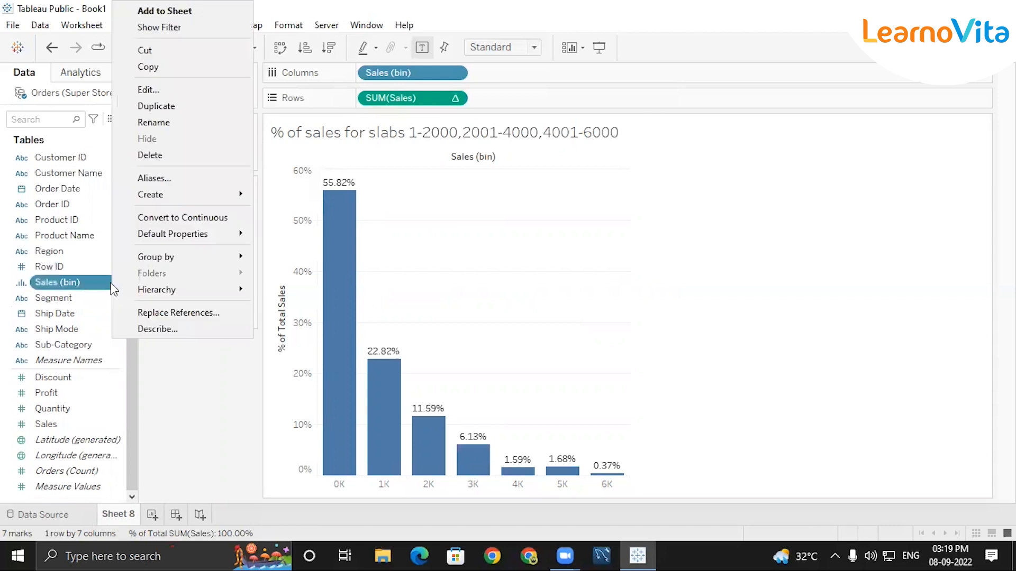
pyautogui.moveTo(191, 204)
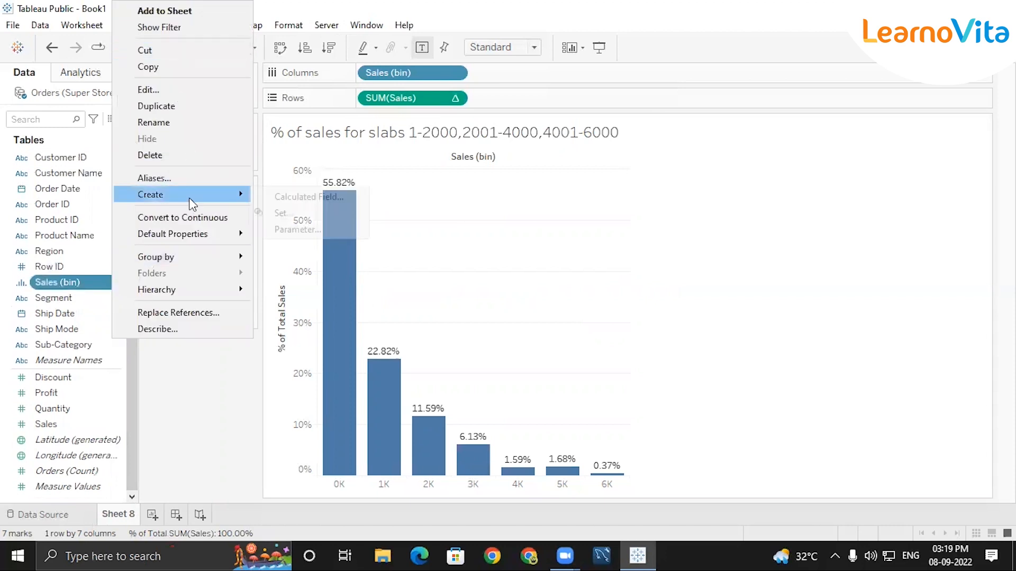
pyautogui.click(299, 230)
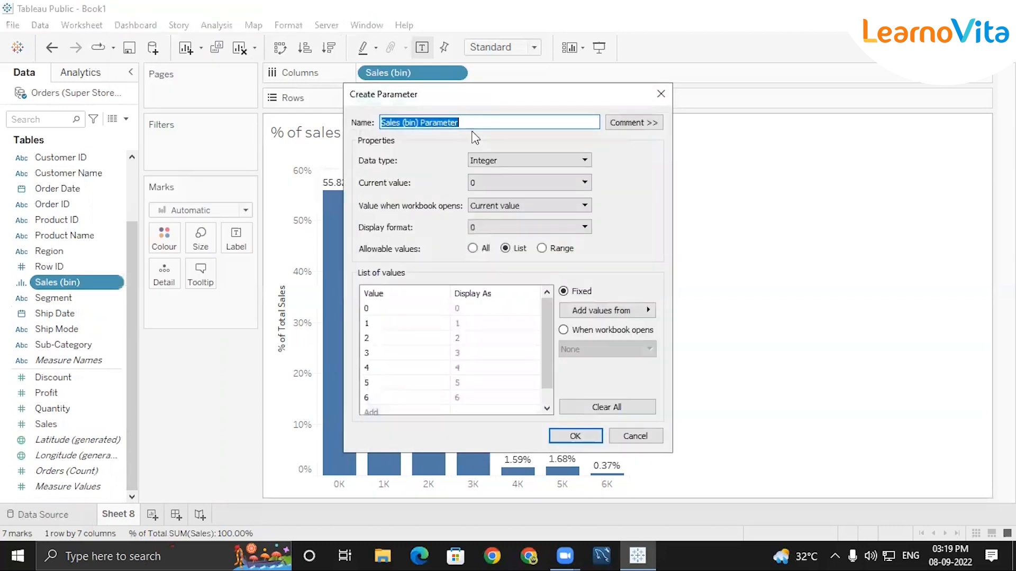
pyautogui.click(477, 127)
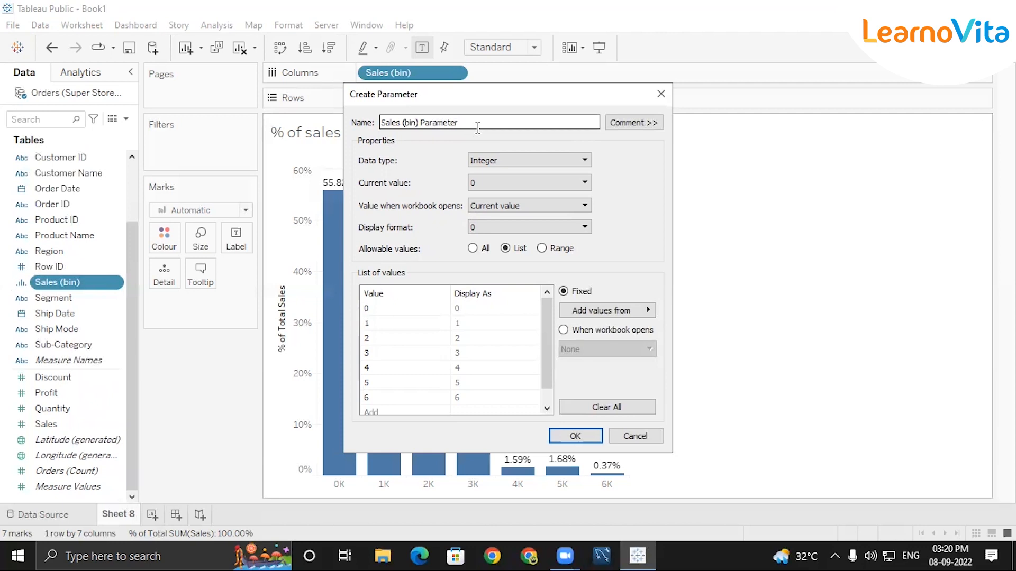
pyautogui.click(515, 161)
pyautogui.click(517, 163)
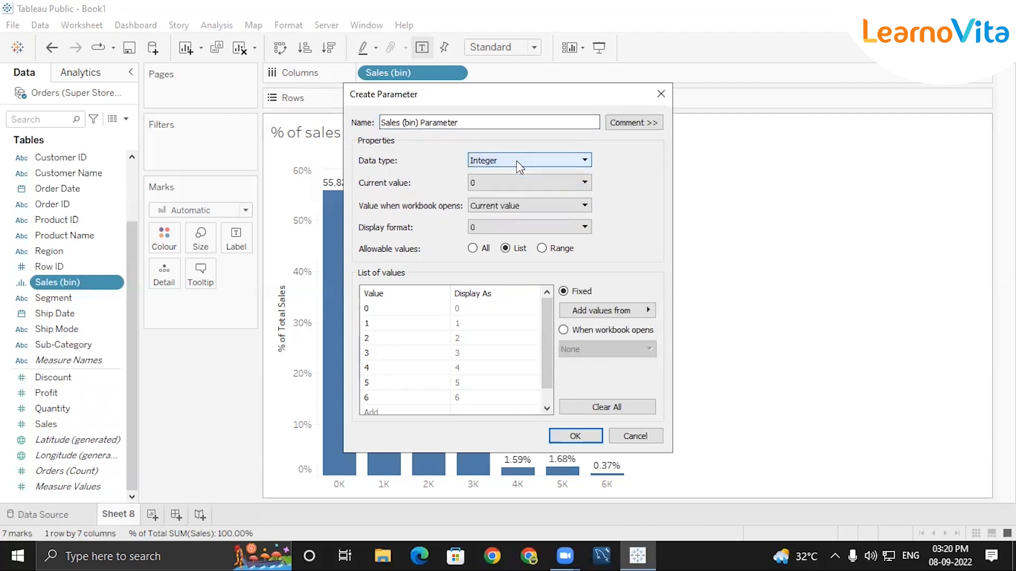
pyautogui.click(519, 166)
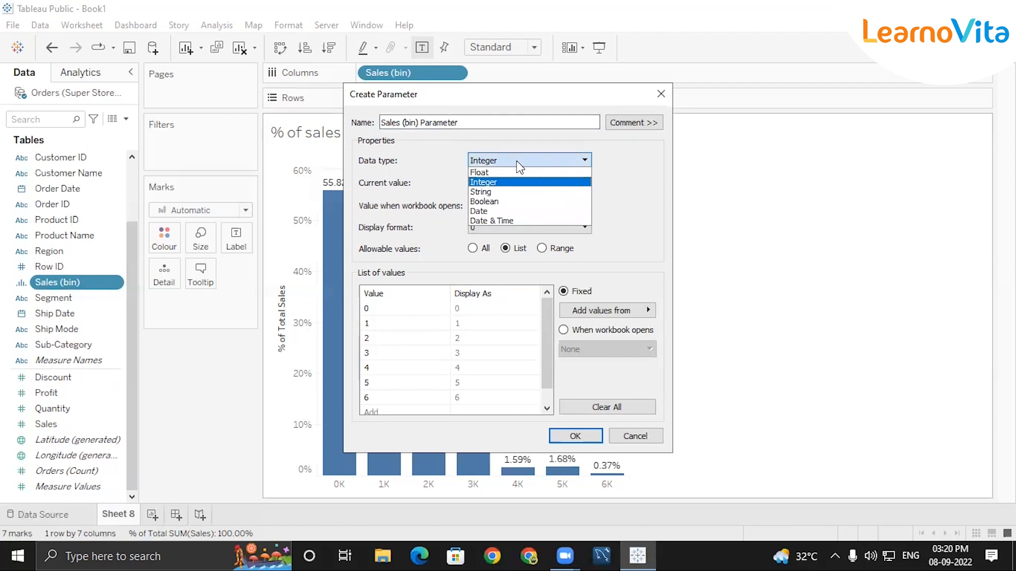
pyautogui.click(517, 162)
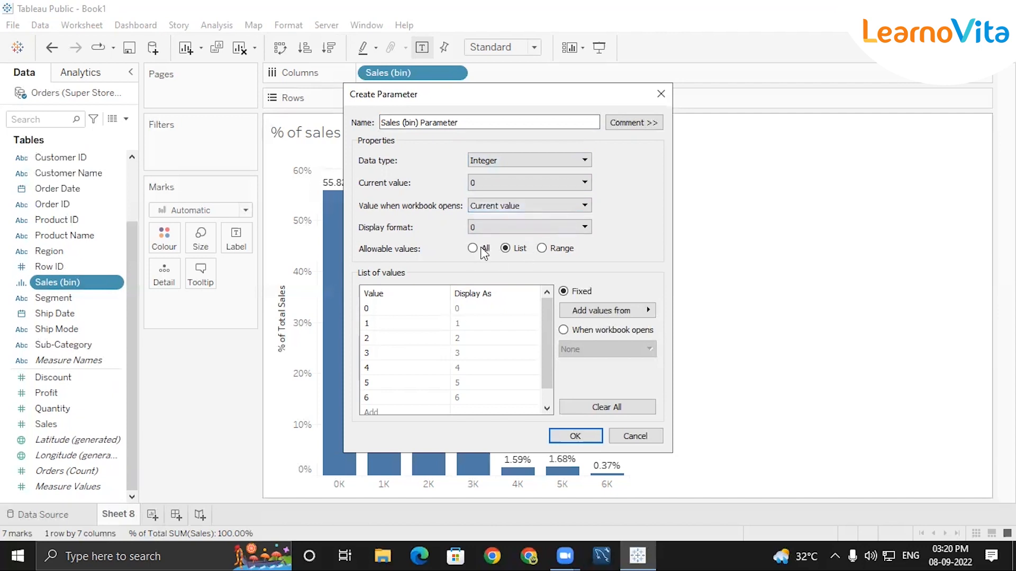
pyautogui.click(542, 249)
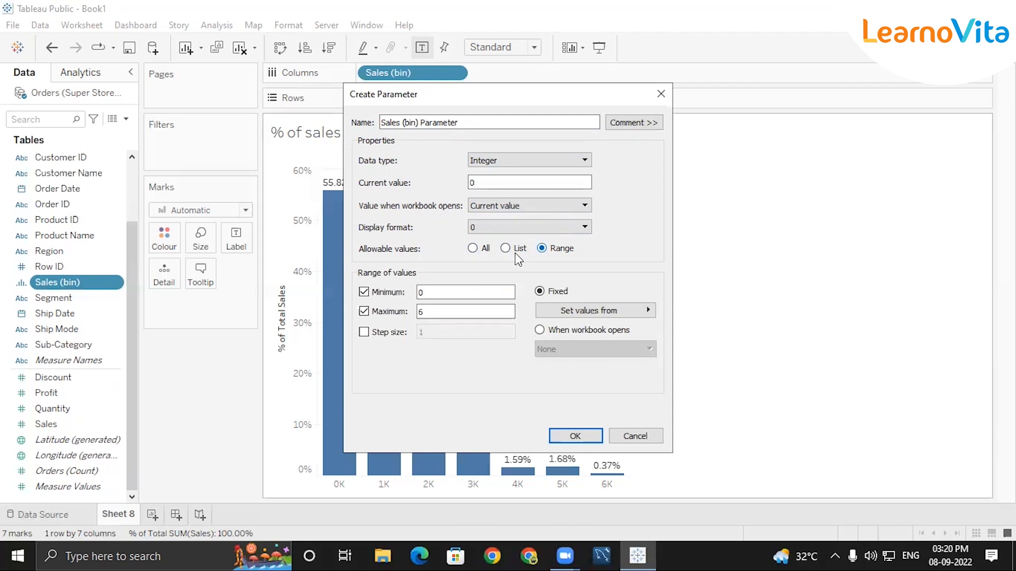
pyautogui.moveTo(485, 101); pyautogui.dragTo(640, 76)
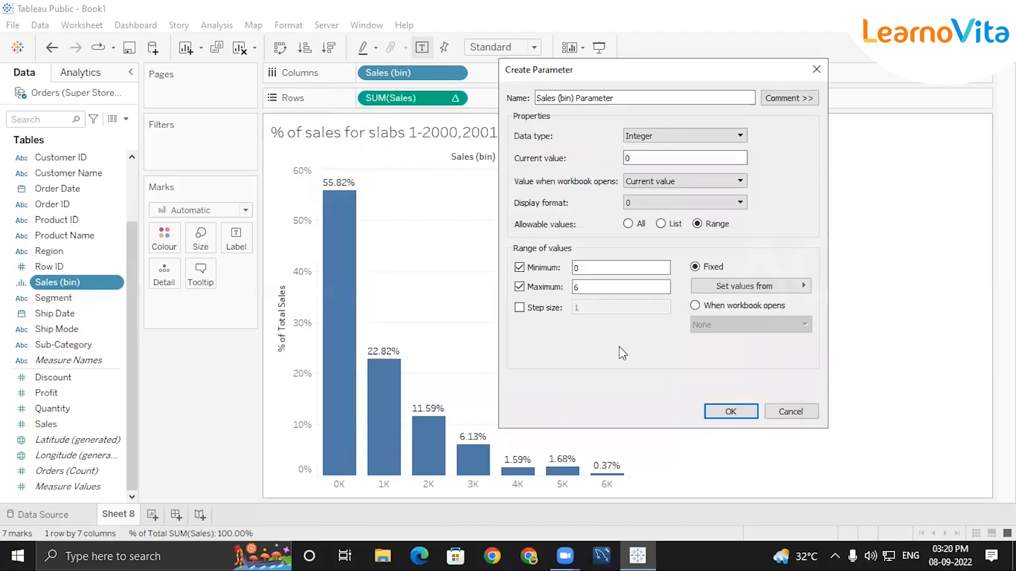
# - Set the parameter's range to minimum 100, maximum 2000 and step size 100, and create the parameter
pyautogui.click(592, 267)
pyautogui.press('BackSpace')
pyautogui.write('100')
pyautogui.click(591, 285)
pyautogui.press('BackSpace')
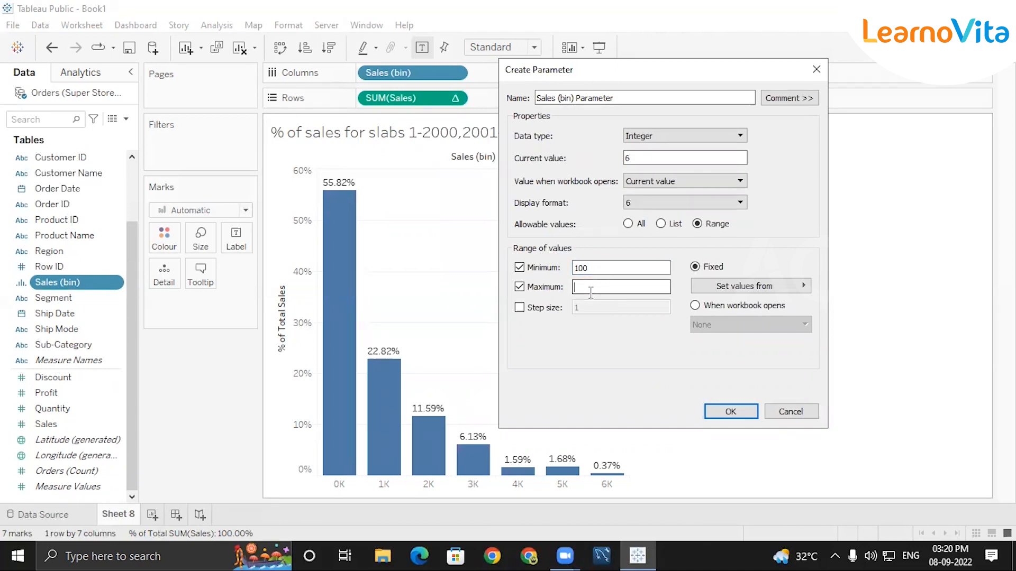
pyautogui.write('2000')
pyautogui.click(519, 308)
pyautogui.click(593, 306)
pyautogui.write('00')
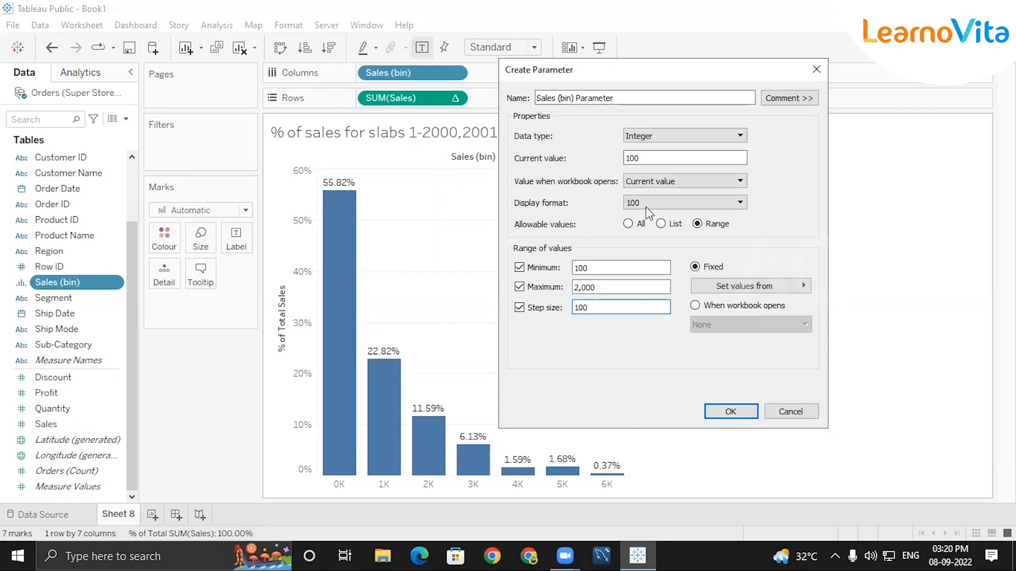
pyautogui.click(645, 137)
pyautogui.click(644, 137)
pyautogui.click(722, 412)
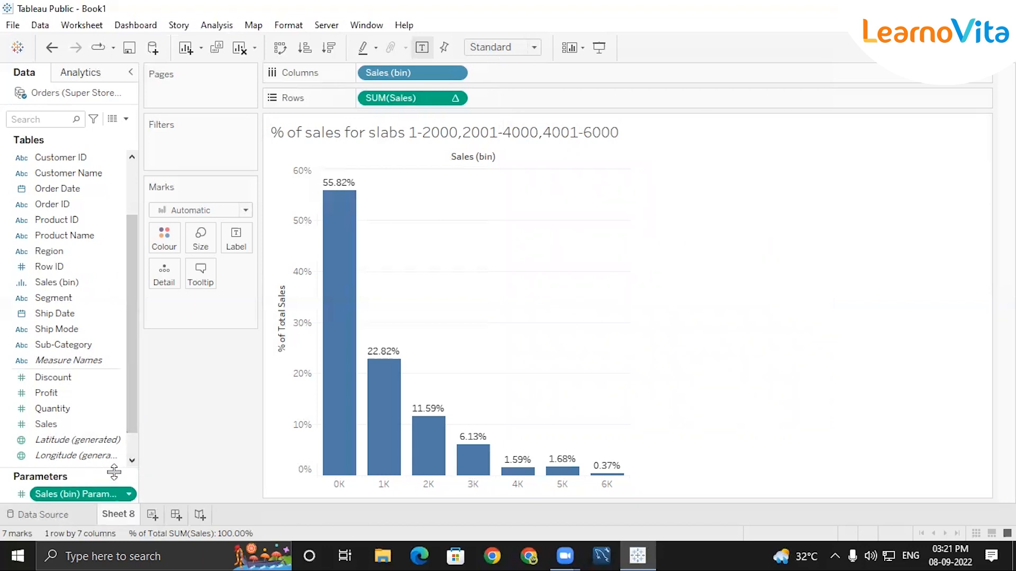
# - Show the control for the Sales (bin) Parameter on the worksheet
pyautogui.click(132, 461)
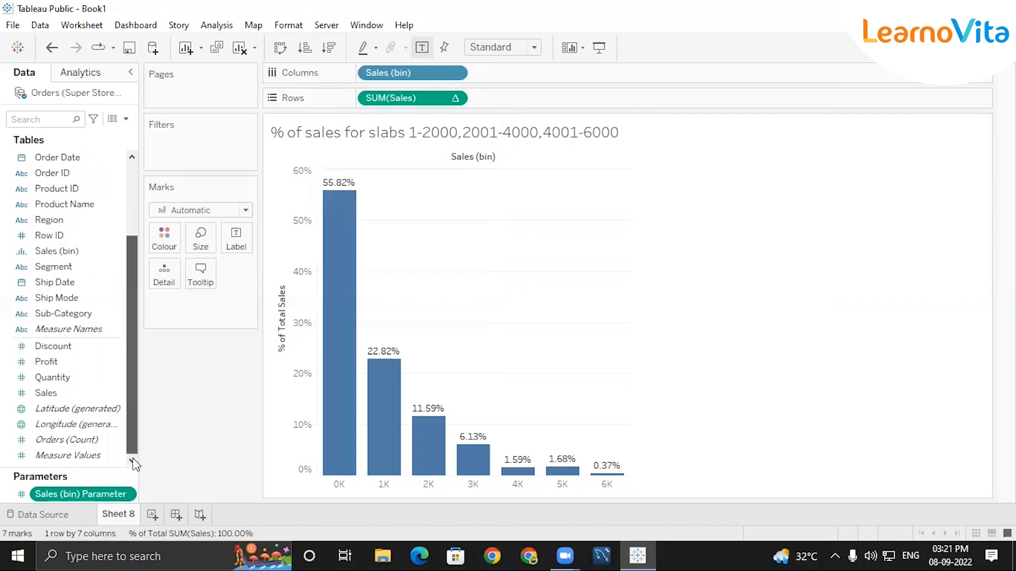
pyautogui.rightClick(129, 494)
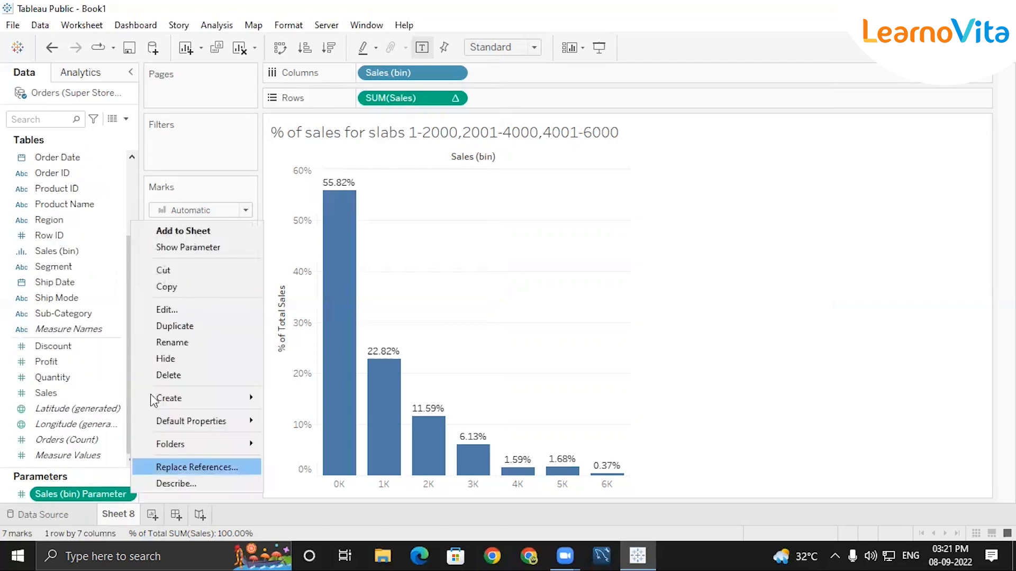
pyautogui.click(186, 248)
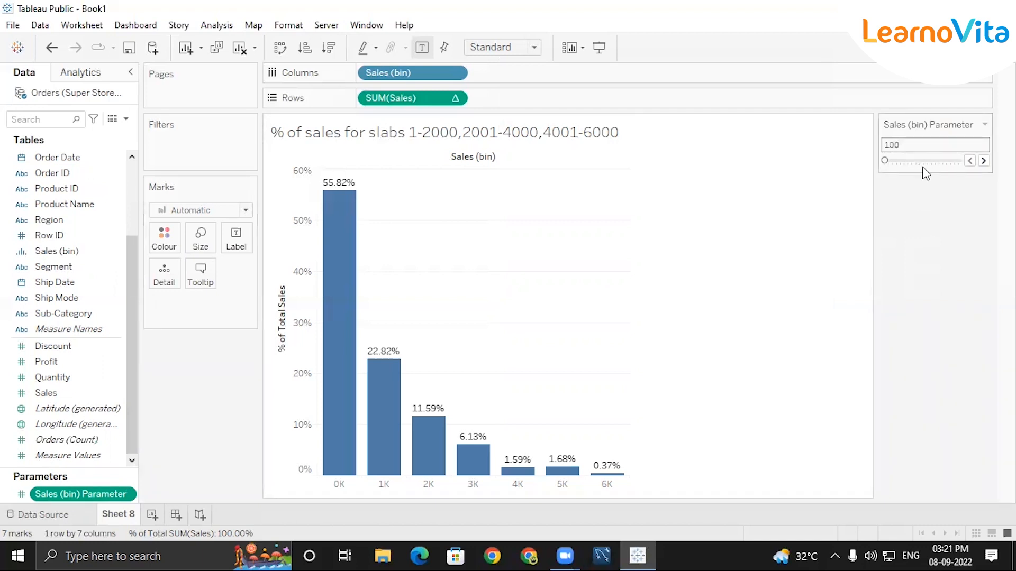
# - Step the Sales (bin) Parameter value upward repeatedly to test its effect on the chart
pyautogui.click(986, 160)
pyautogui.click(984, 161)
pyautogui.click(984, 160)
pyautogui.click(984, 161)
pyautogui.click(984, 161)
pyautogui.click(984, 161)
pyautogui.click(984, 161)
pyautogui.click(984, 161)
pyautogui.click(984, 161)
pyautogui.click(984, 161)
pyautogui.click(984, 161)
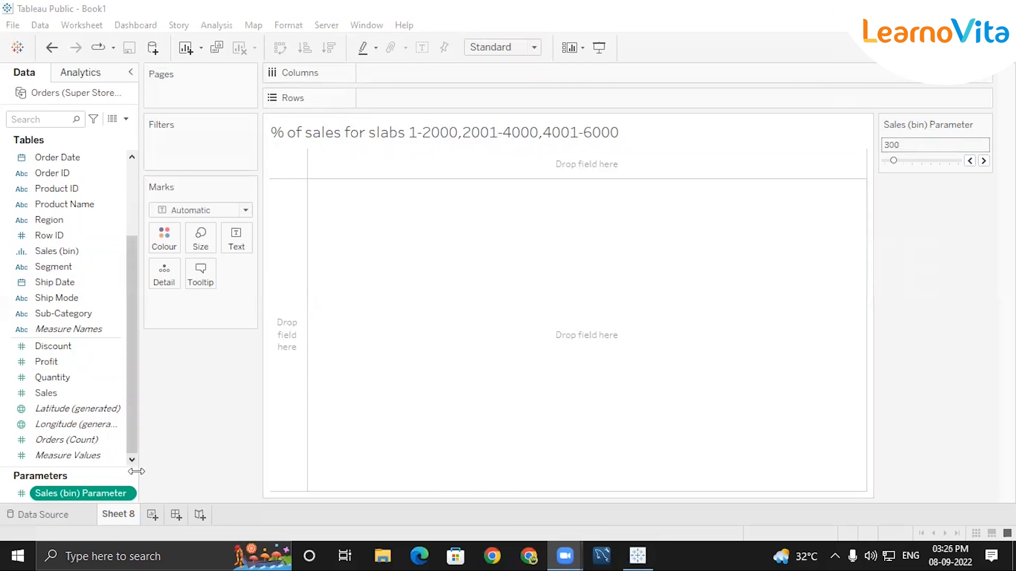
# - Delete the existing Sales (bin) Parameter and start a new parameter for the bin size of Sales (bin)
pyautogui.click(129, 493)
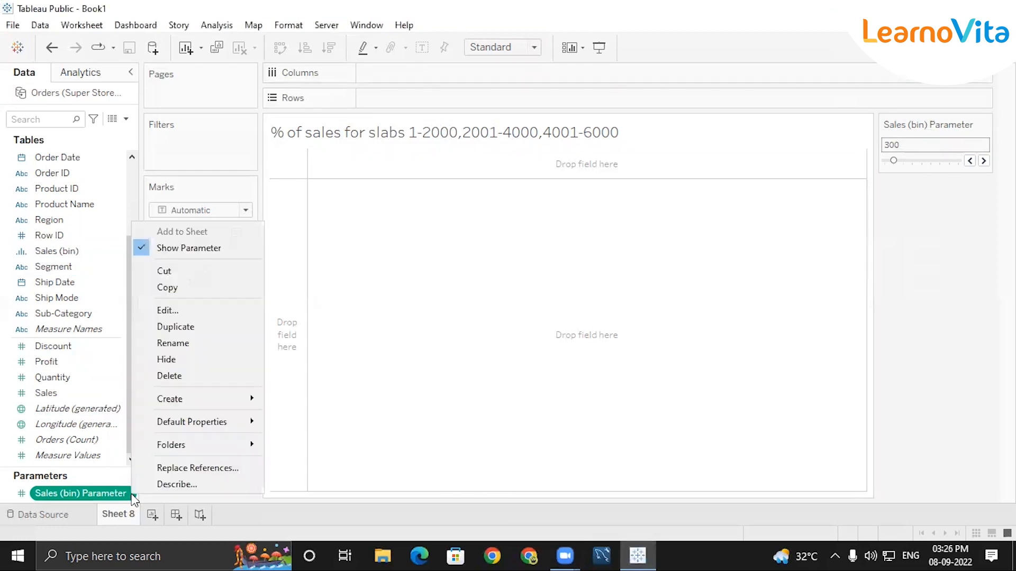
pyautogui.click(170, 376)
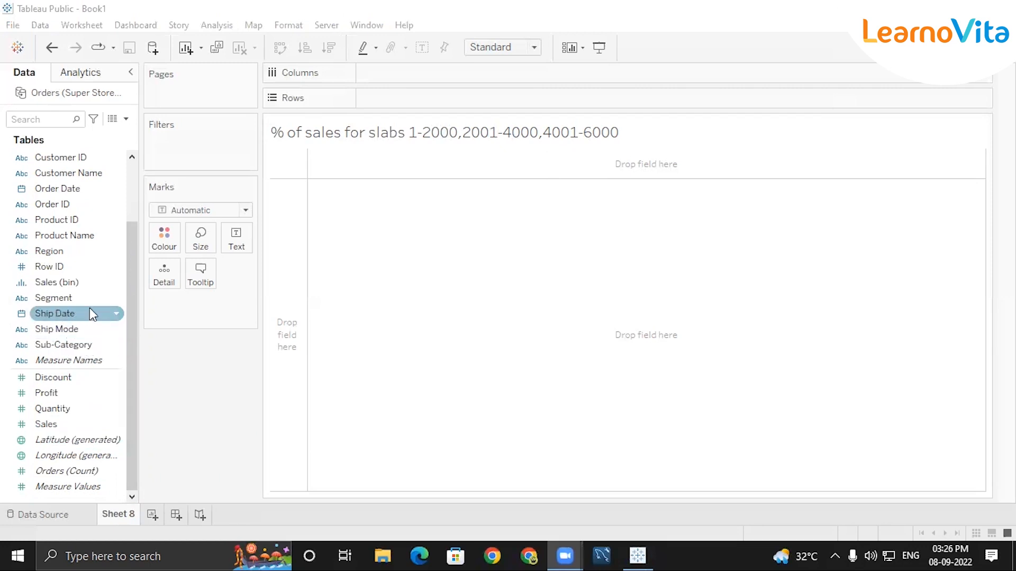
pyautogui.click(112, 281)
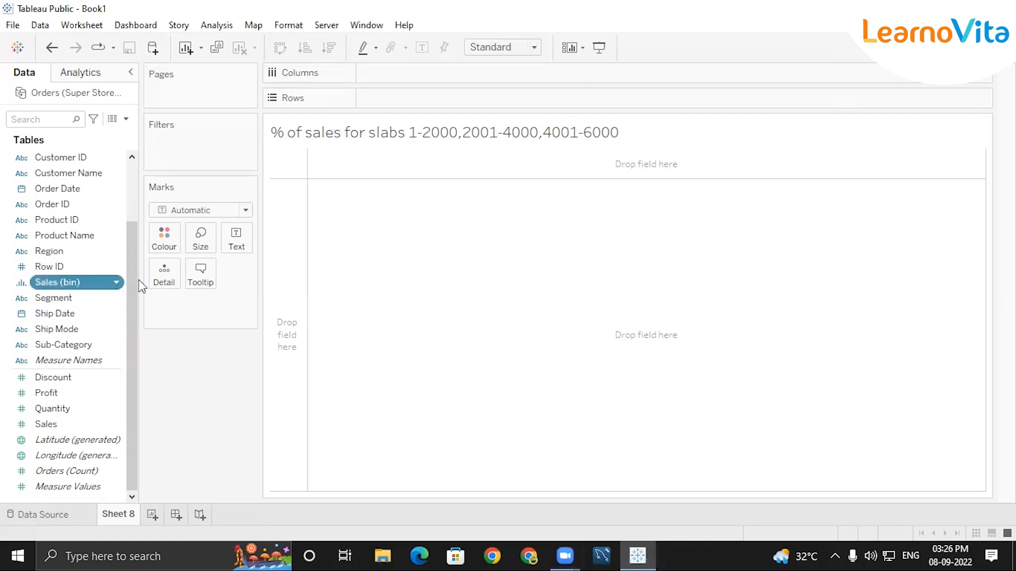
pyautogui.rightClick(117, 282)
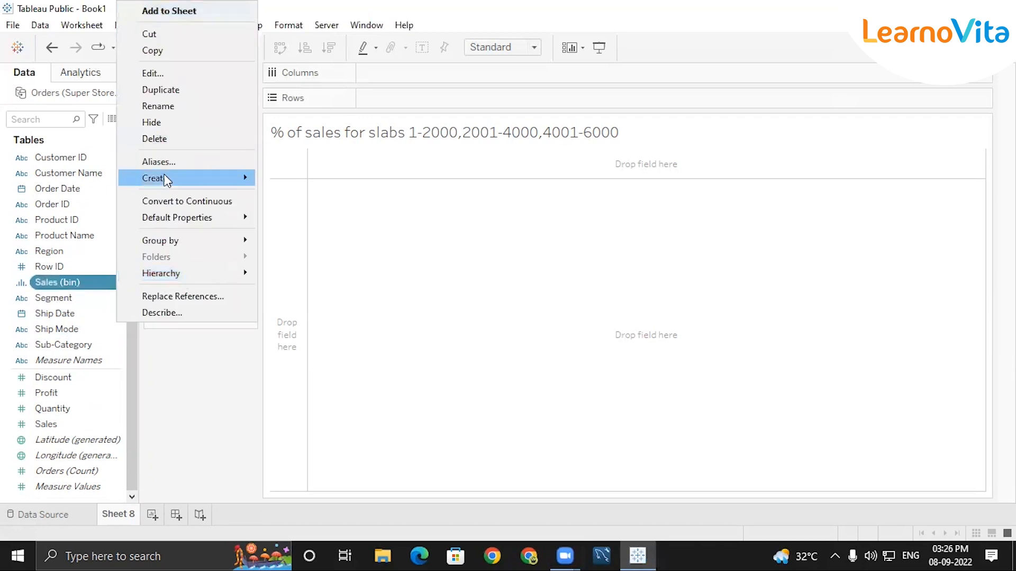
pyautogui.click(151, 73)
pyautogui.click(564, 247)
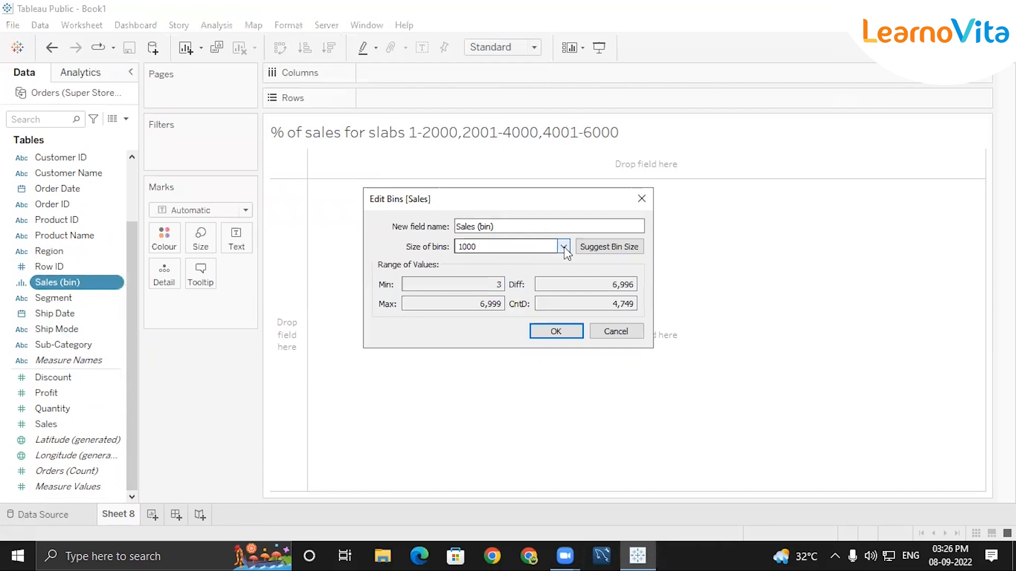
pyautogui.click(563, 245)
pyautogui.click(563, 246)
pyautogui.click(536, 267)
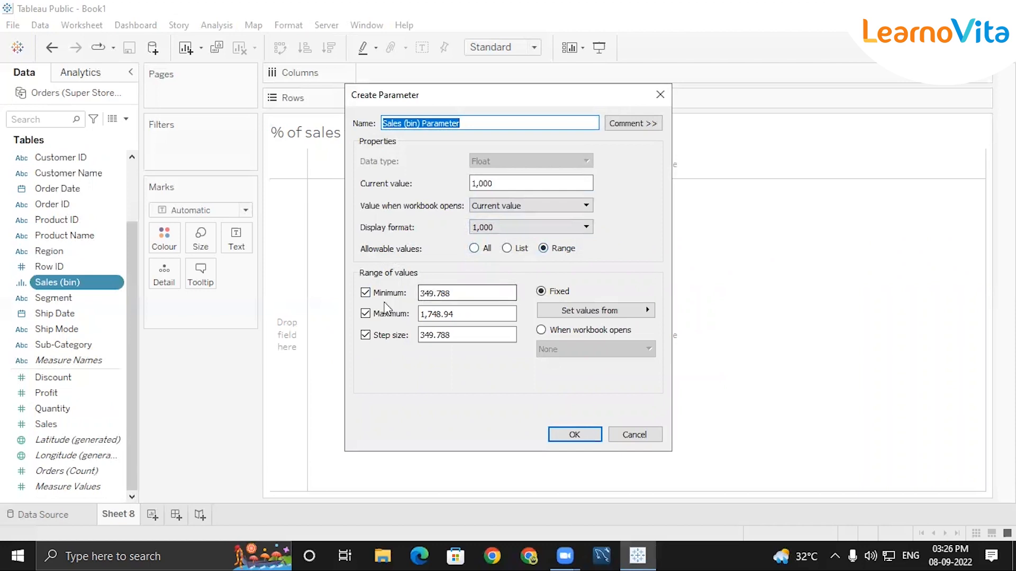
# - Set the parameter's range to minimum 100, maximum 1,000 and step size 100, and apply it as the bin size
pyautogui.click(458, 295)
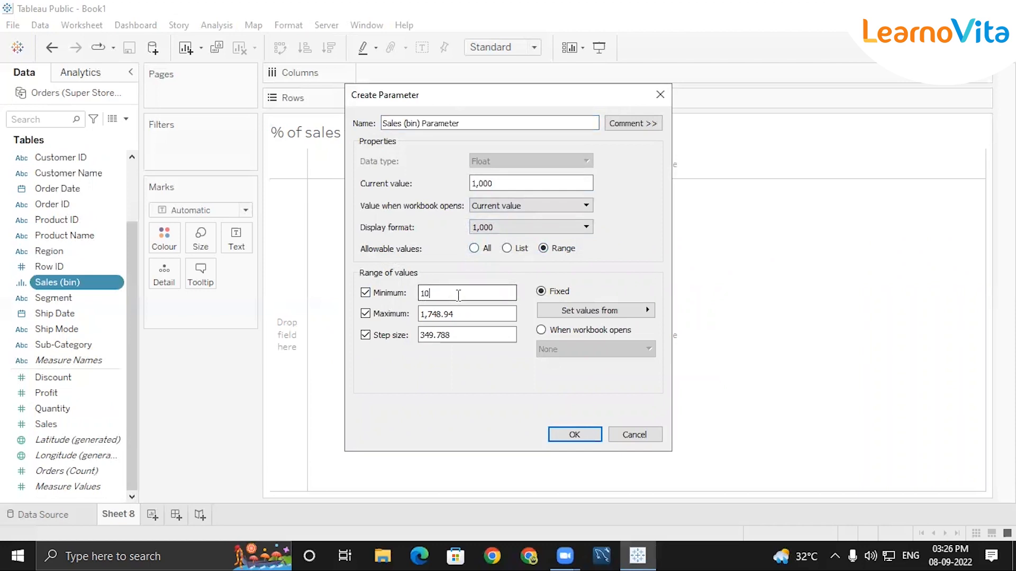
pyautogui.click(470, 316)
pyautogui.press('BackSpace')
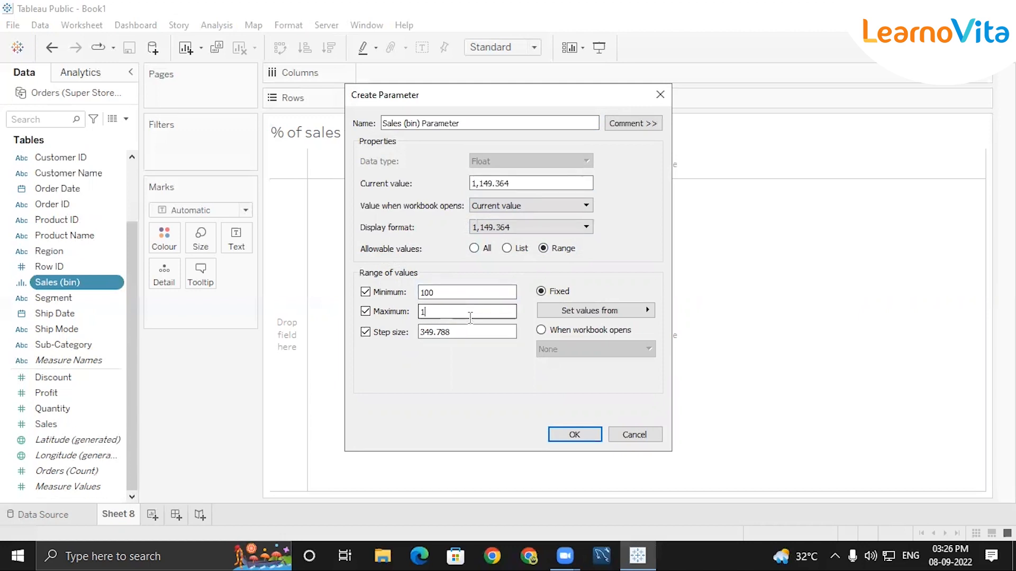
pyautogui.moveTo(455, 332); pyautogui.dragTo(421, 332)
pyautogui.write('1')
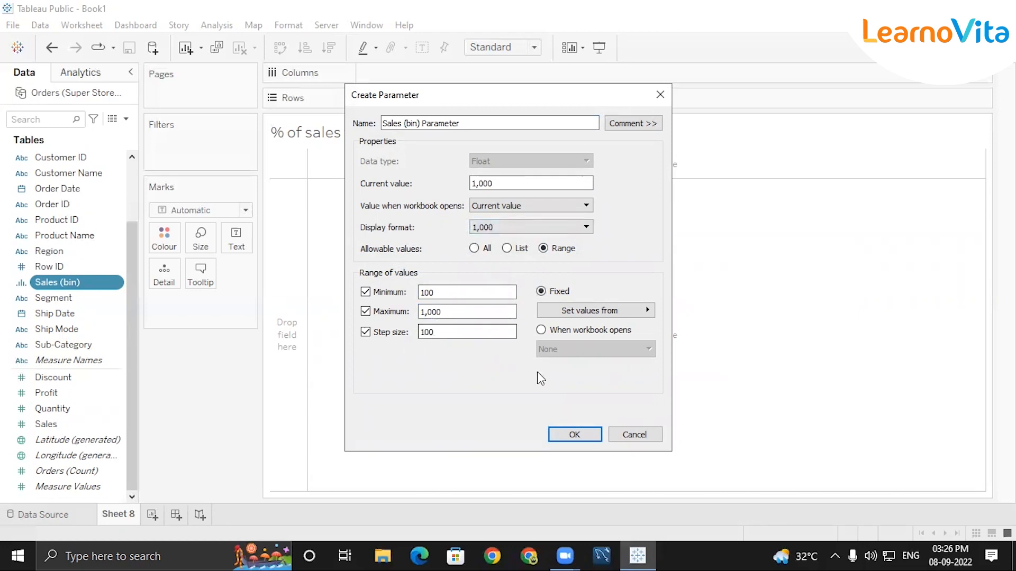
pyautogui.click(572, 435)
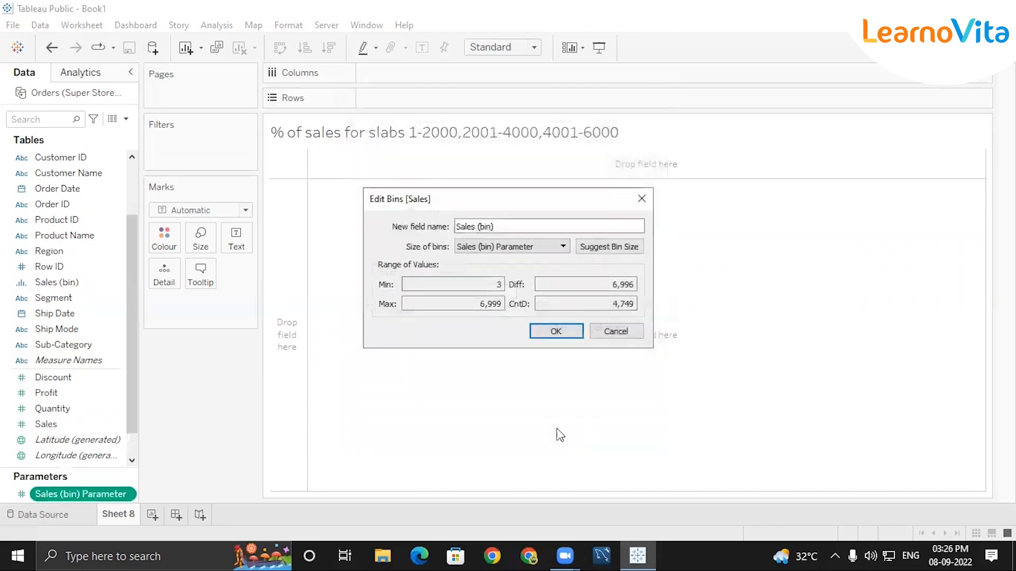
pyautogui.click(553, 333)
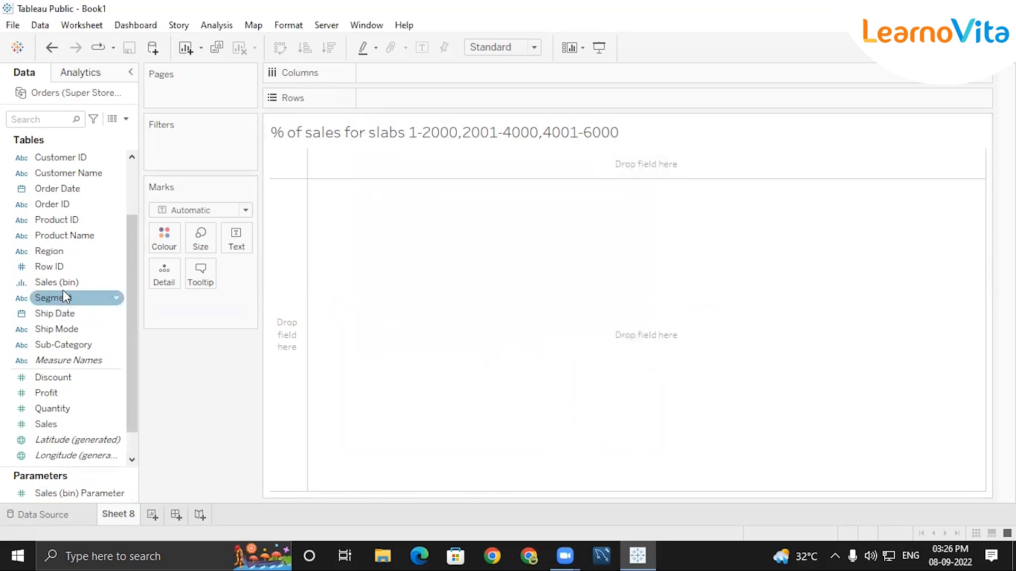
# - Add Sales (bin) and Sales to the view and show the Sales (bin) Parameter control
pyautogui.doubleClick(60, 284)
pyautogui.doubleClick(69, 424)
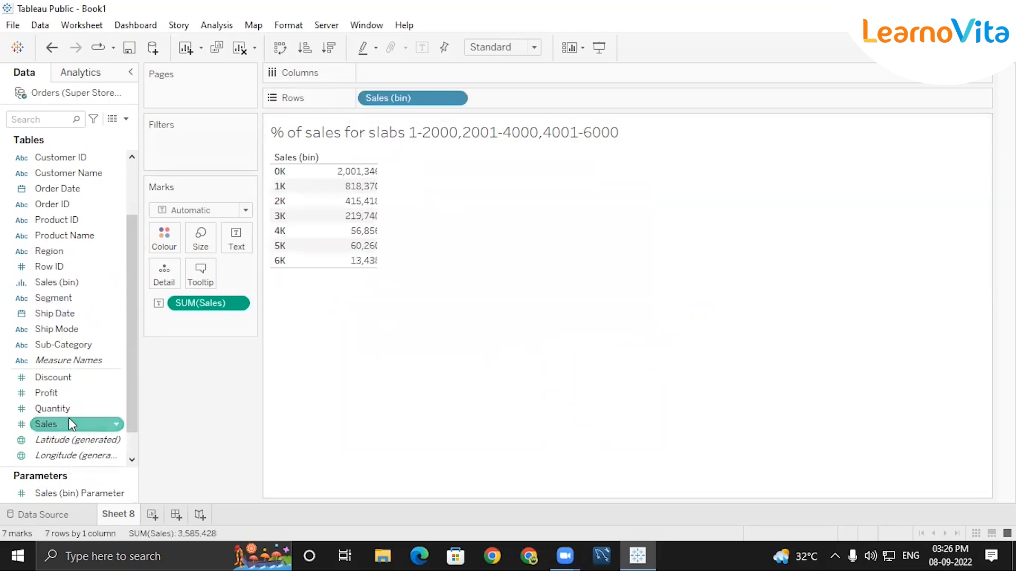
pyautogui.rightClick(115, 497)
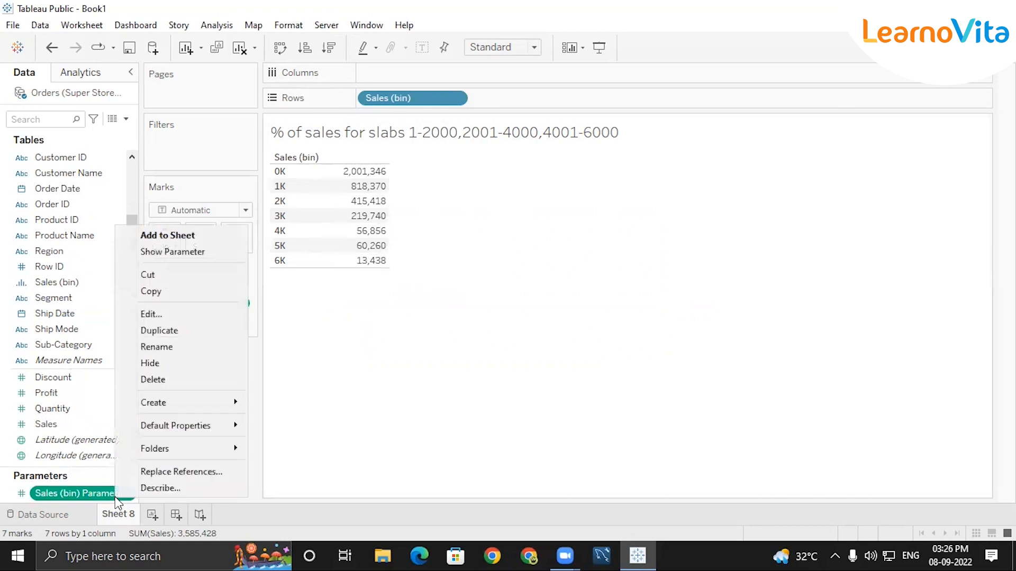
pyautogui.click(170, 252)
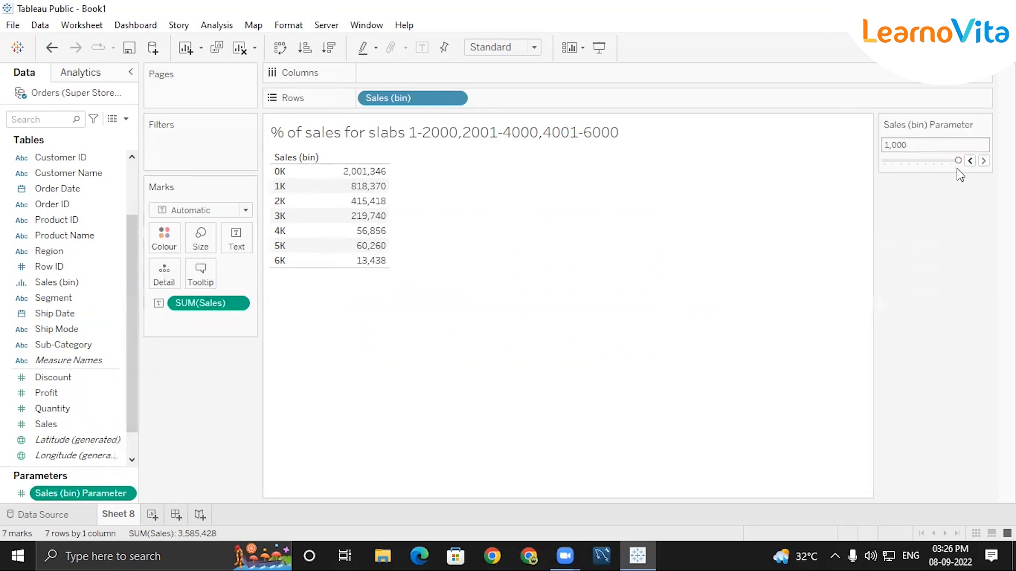
# - Lower the Sales (bin) Parameter to 900 and turn the table into a horizontal bar chart
pyautogui.click(970, 161)
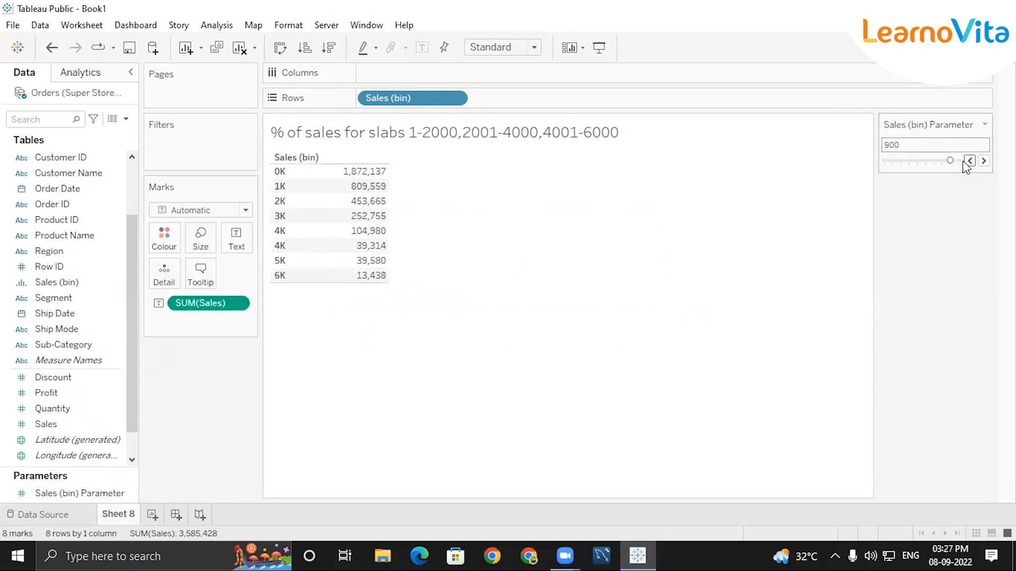
pyautogui.click(977, 48)
pyautogui.click(892, 157)
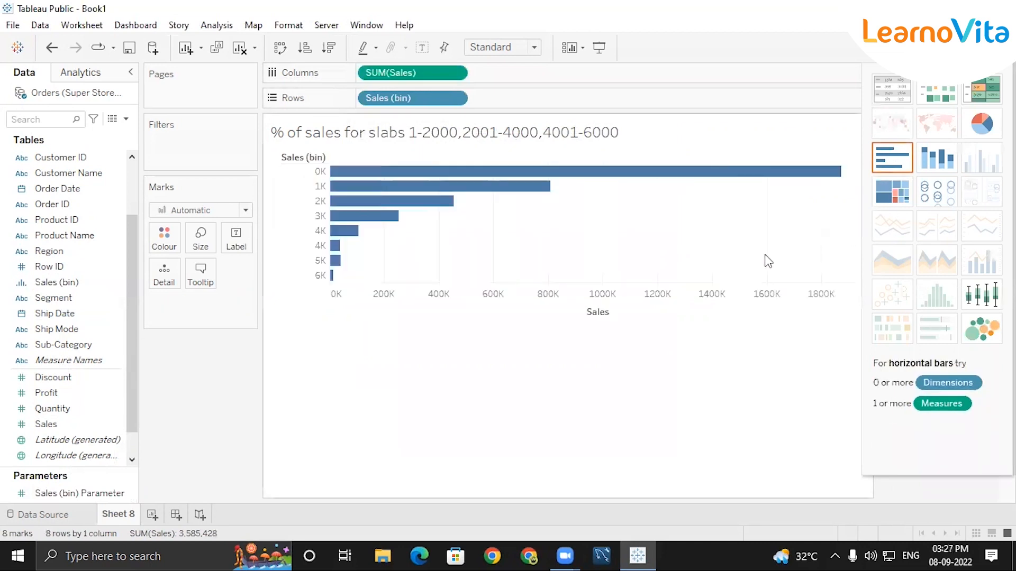
pyautogui.click(975, 49)
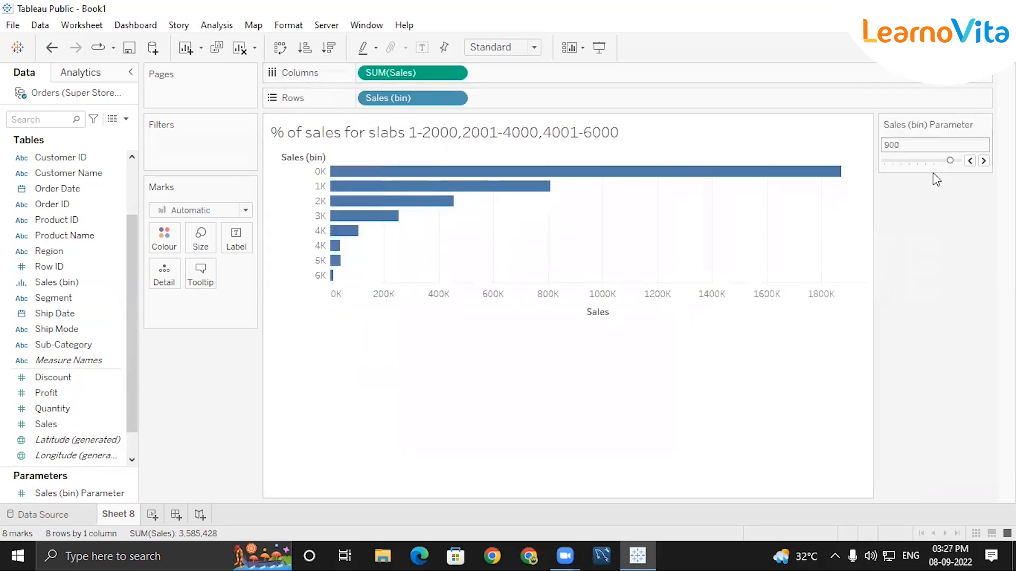
# - Step the Sales (bin) Parameter down repeatedly to test the bar chart, finishing at a value of 200
pyautogui.click(965, 161)
pyautogui.click(965, 161)
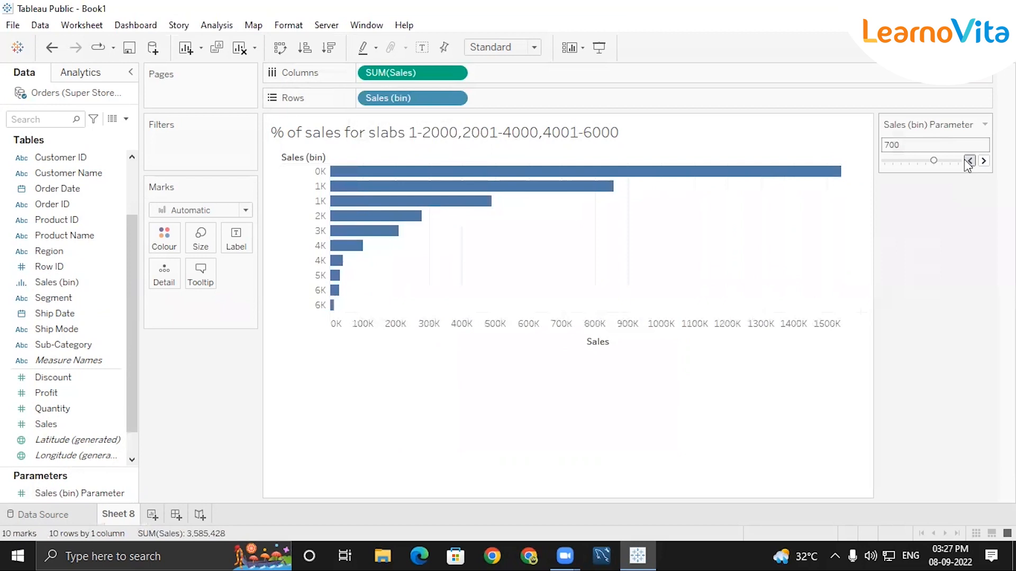
pyautogui.click(968, 161)
pyautogui.click(968, 161)
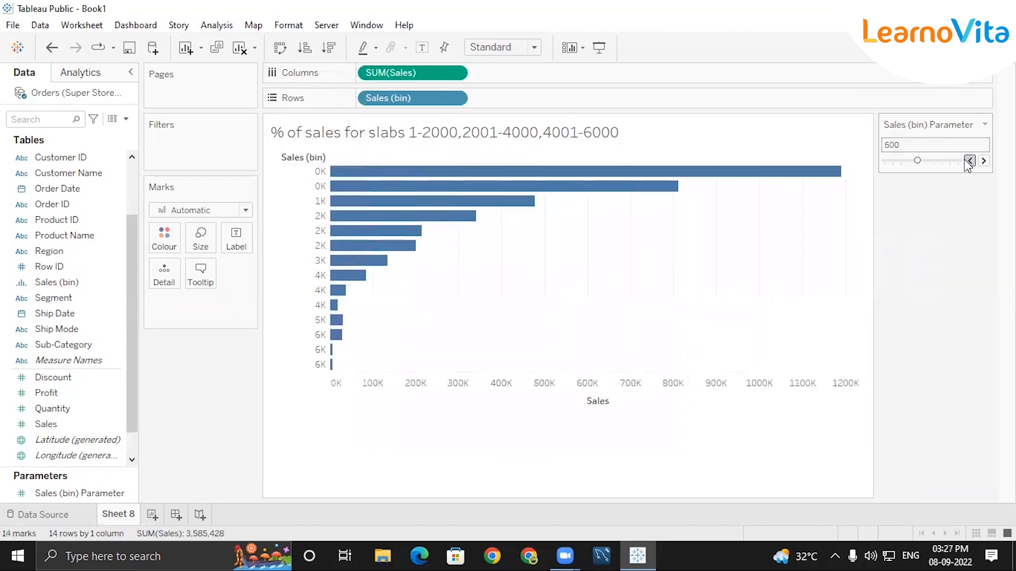
pyautogui.click(968, 161)
pyautogui.click(968, 161)
pyautogui.click(968, 161)
pyautogui.click(969, 161)
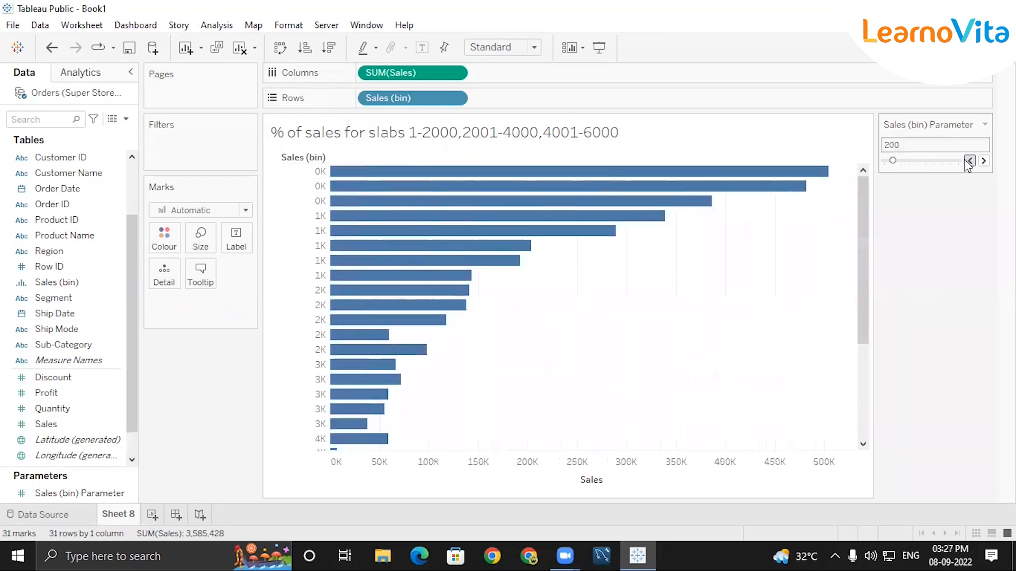
pyautogui.click(984, 161)
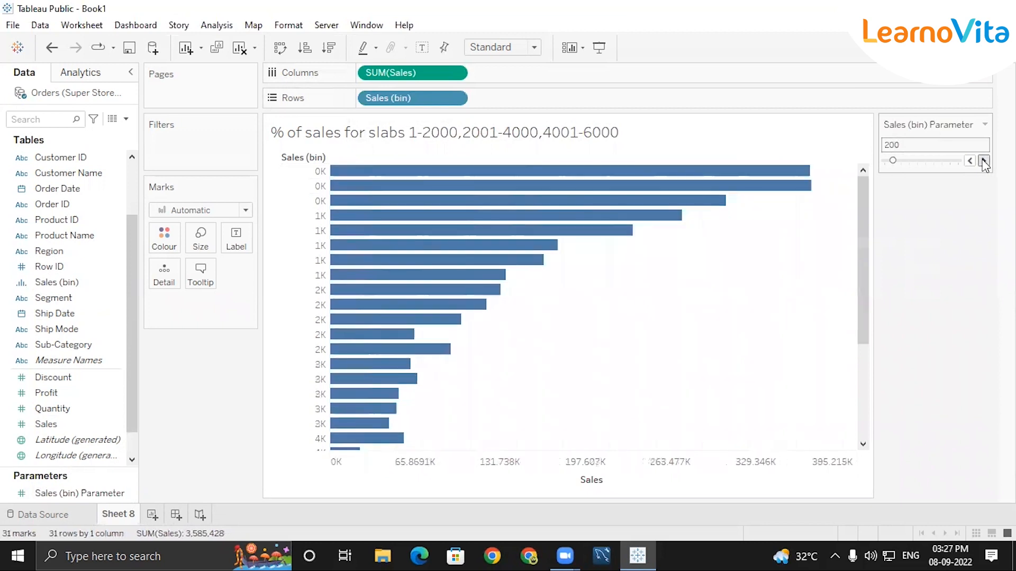
# - Remove Sales (bin) from the rows and SUM(Sales) from the columns
pyautogui.click(456, 98)
pyautogui.click(410, 358)
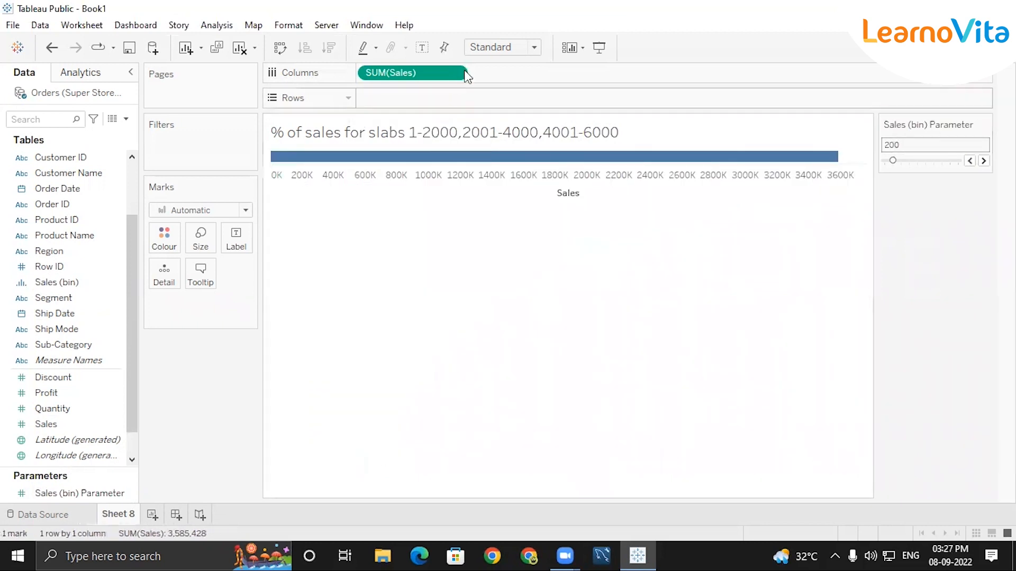
pyautogui.click(458, 73)
pyautogui.click(400, 351)
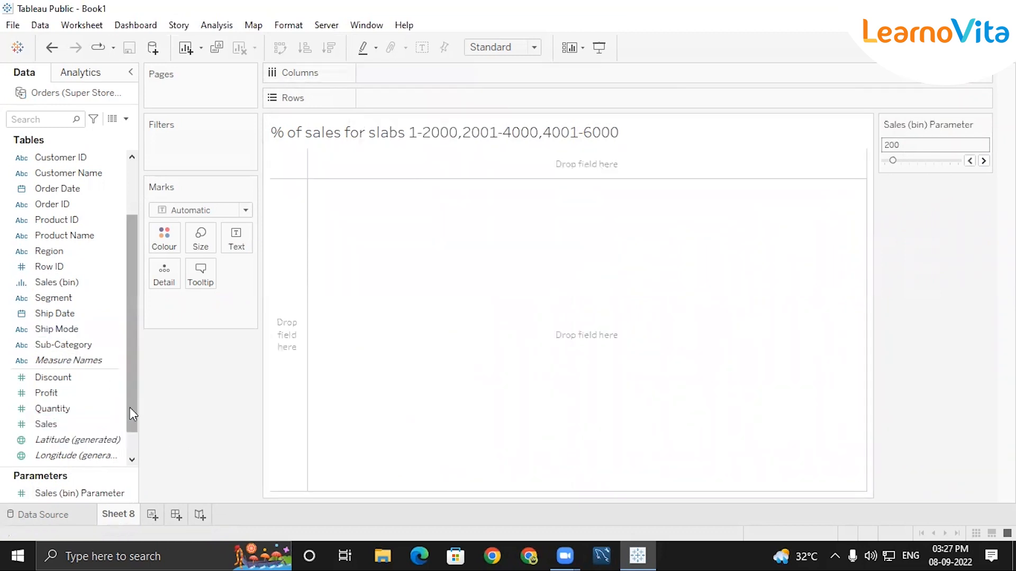
pyautogui.moveTo(129, 408); pyautogui.dragTo(132, 424)
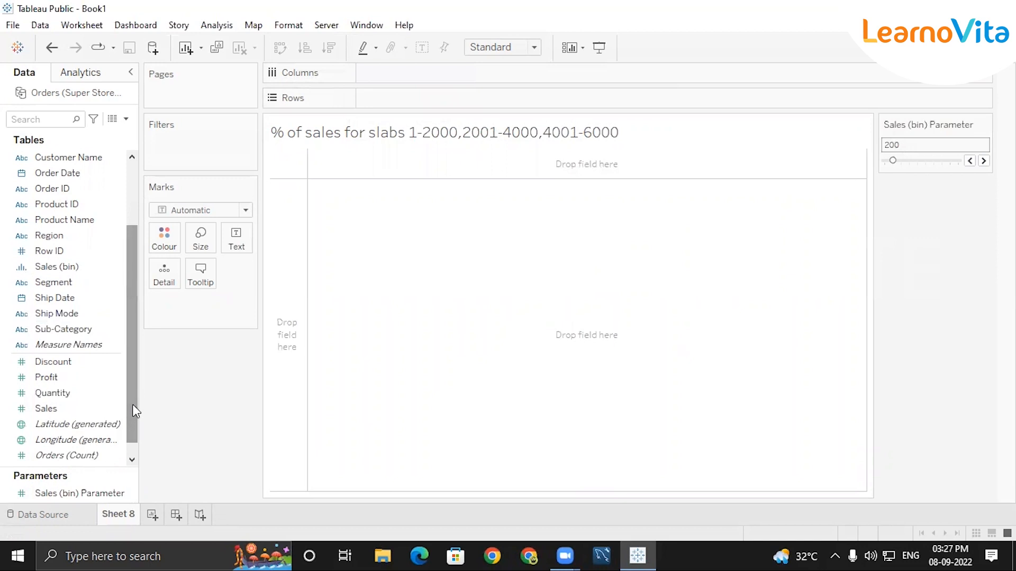
pyautogui.moveTo(133, 402); pyautogui.dragTo(133, 381)
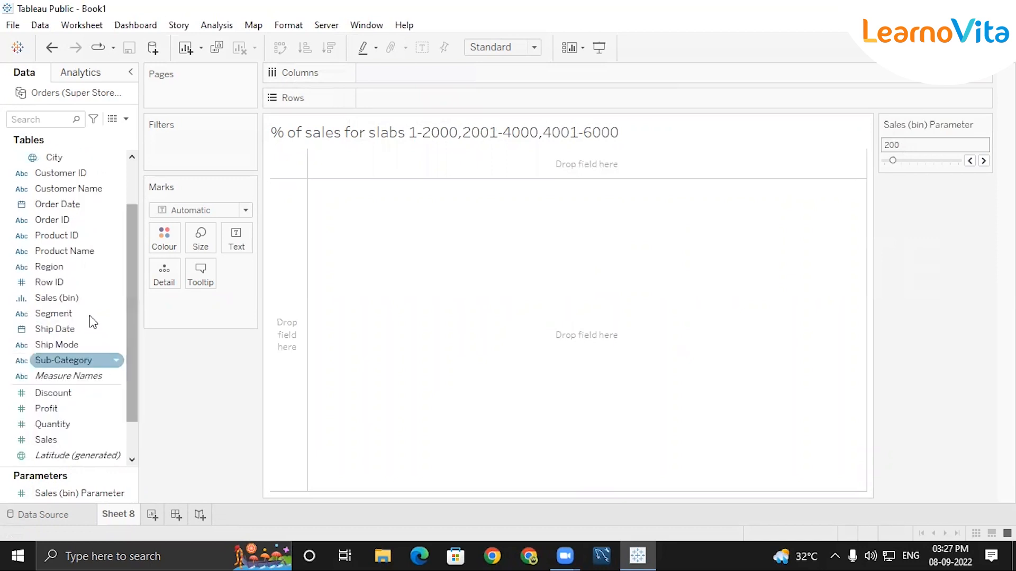
pyautogui.click(77, 300)
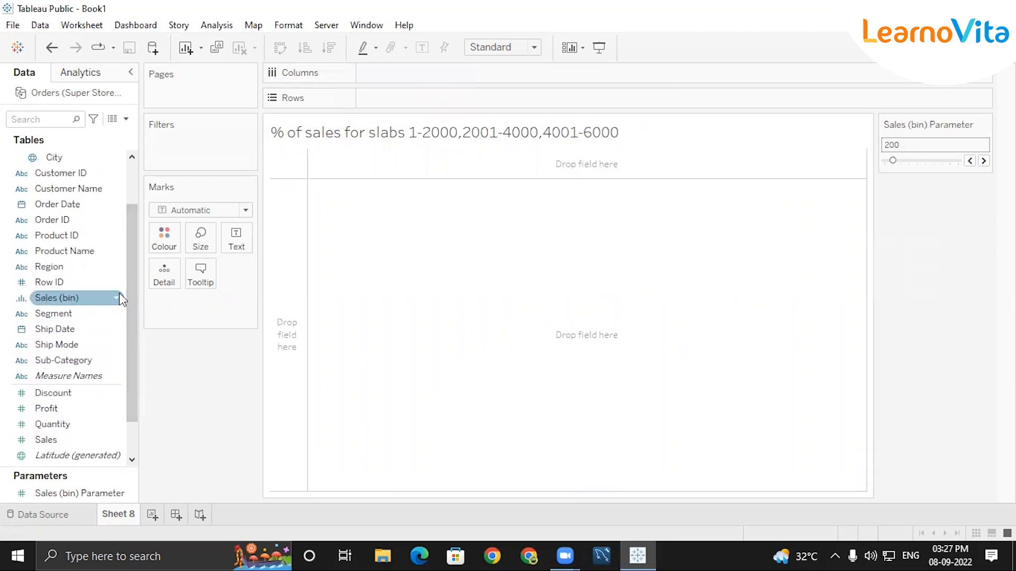
pyautogui.moveTo(133, 289); pyautogui.dragTo(138, 344)
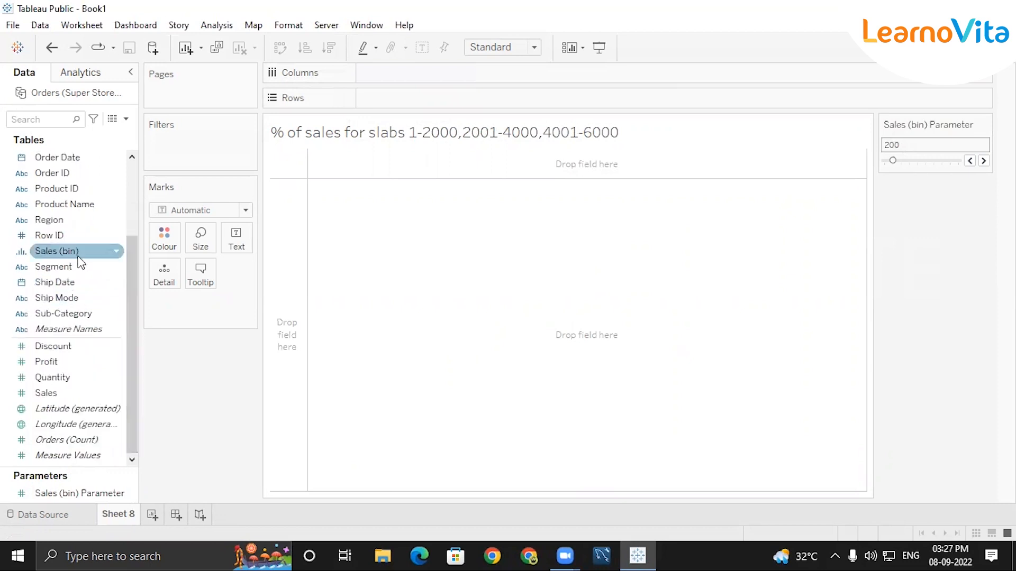
pyautogui.click(116, 253)
pyautogui.click(117, 255)
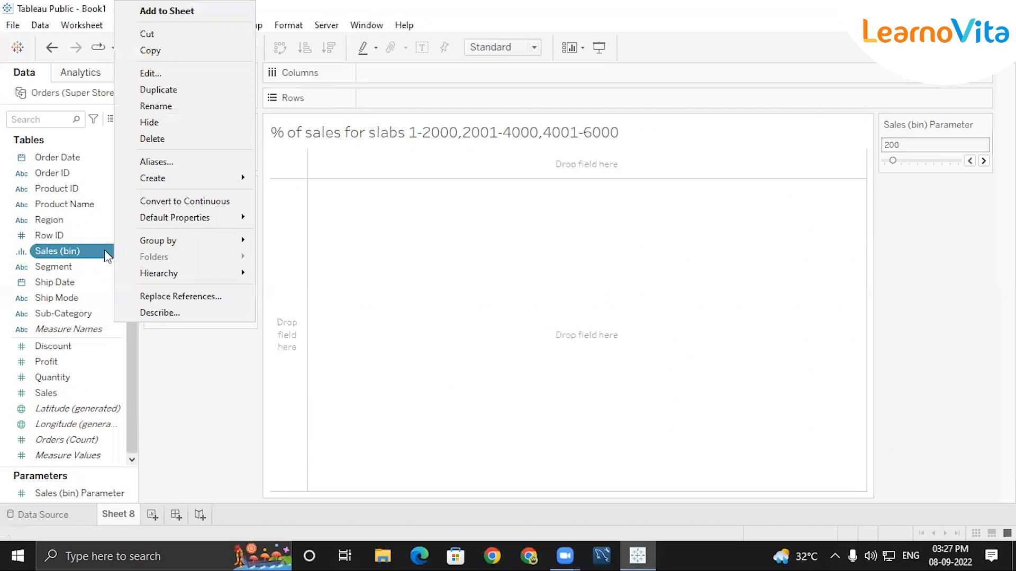
pyautogui.click(92, 308)
# - Add Sales (bin) to the rows and hide the Sales (bin) Parameter control
pyautogui.doubleClick(60, 255)
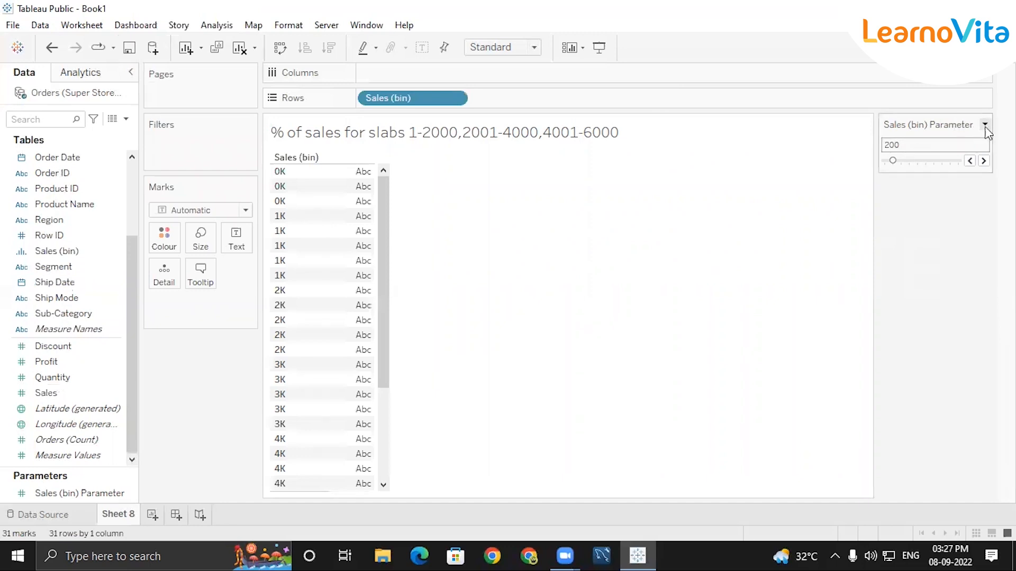
pyautogui.click(985, 125)
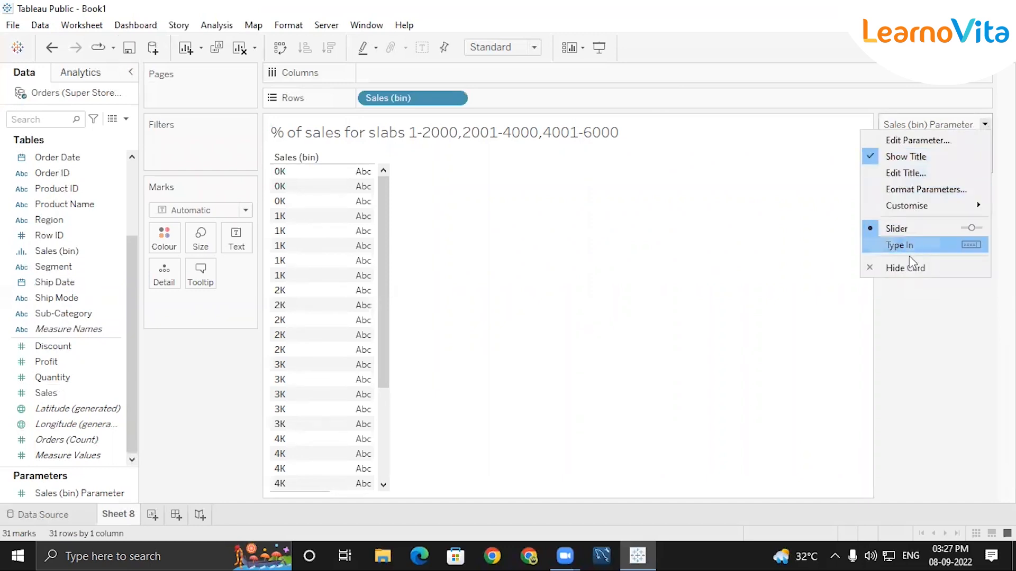
pyautogui.click(906, 266)
# - Delete the Sales (bin) Parameter and remove the Sales (bin) field from the rows
pyautogui.click(128, 492)
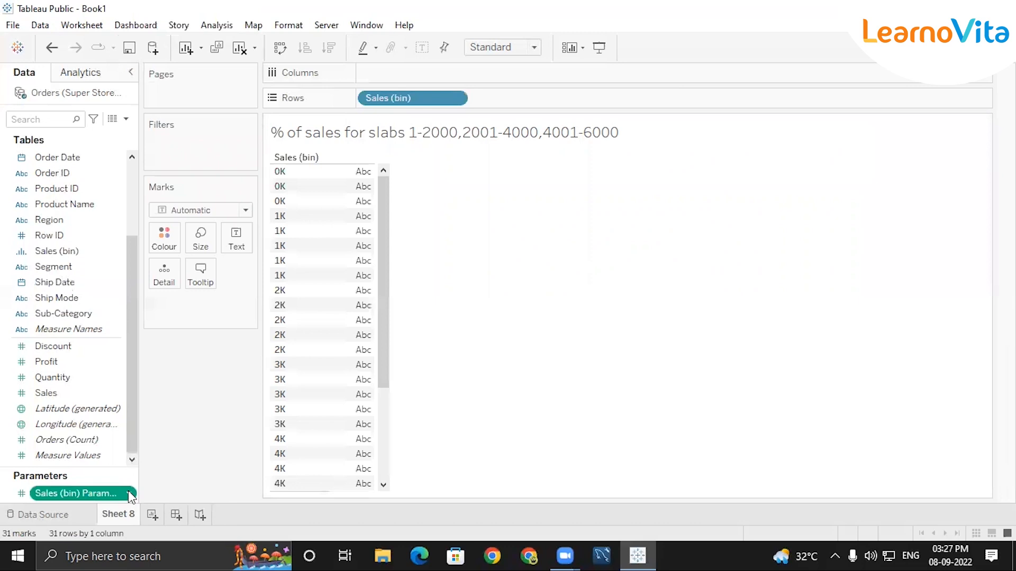
pyautogui.click(128, 492)
pyautogui.click(164, 368)
pyautogui.click(591, 342)
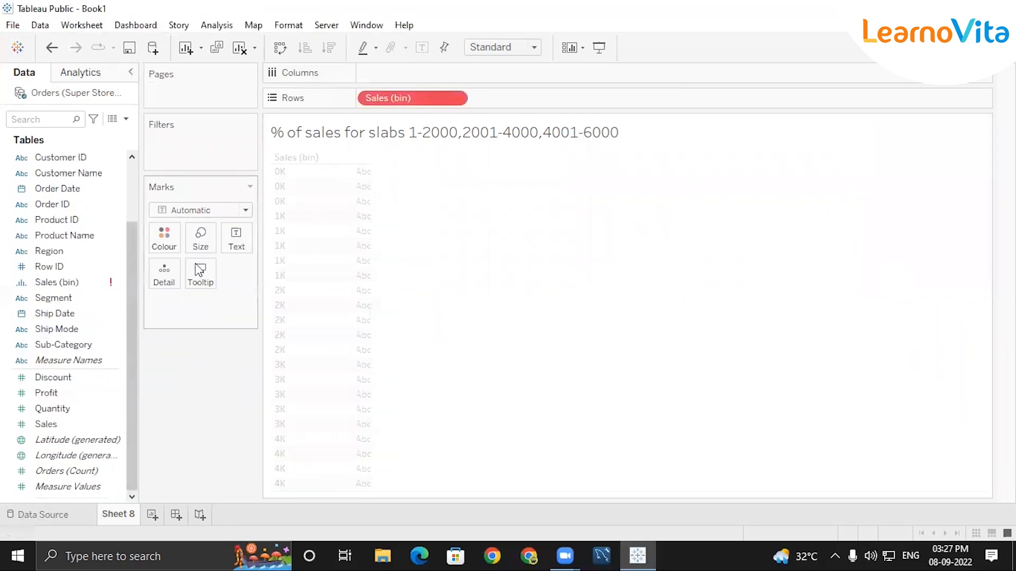
pyautogui.click(456, 98)
pyautogui.click(431, 342)
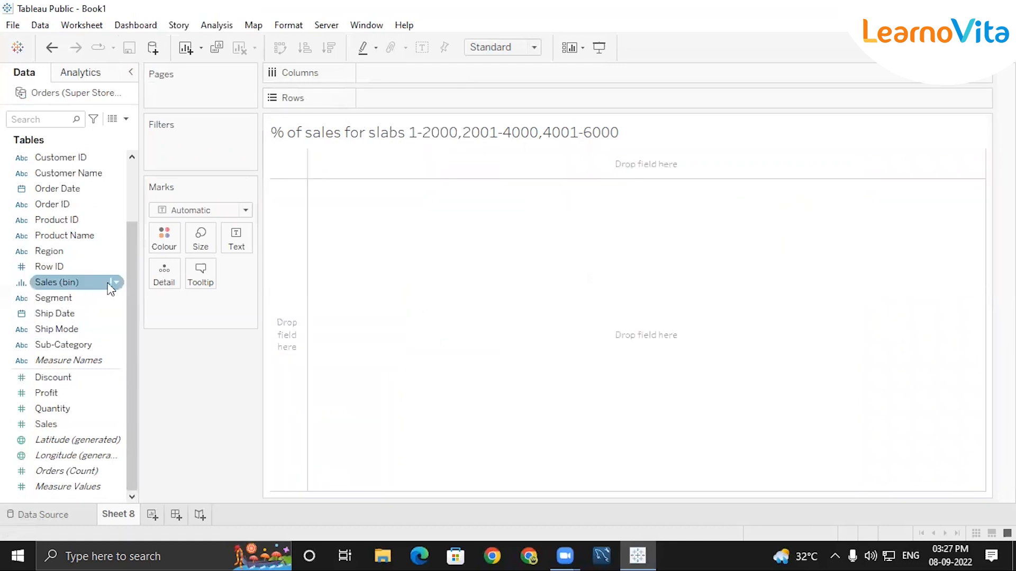
# - Delete the Sales (bin) field from the data tables
pyautogui.click(115, 286)
pyautogui.click(94, 280)
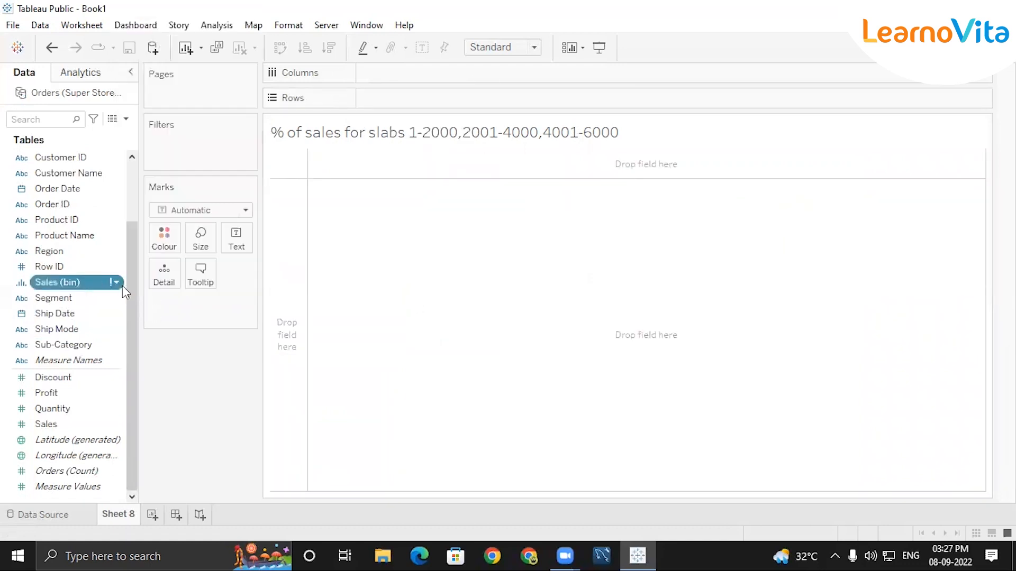
pyautogui.click(117, 285)
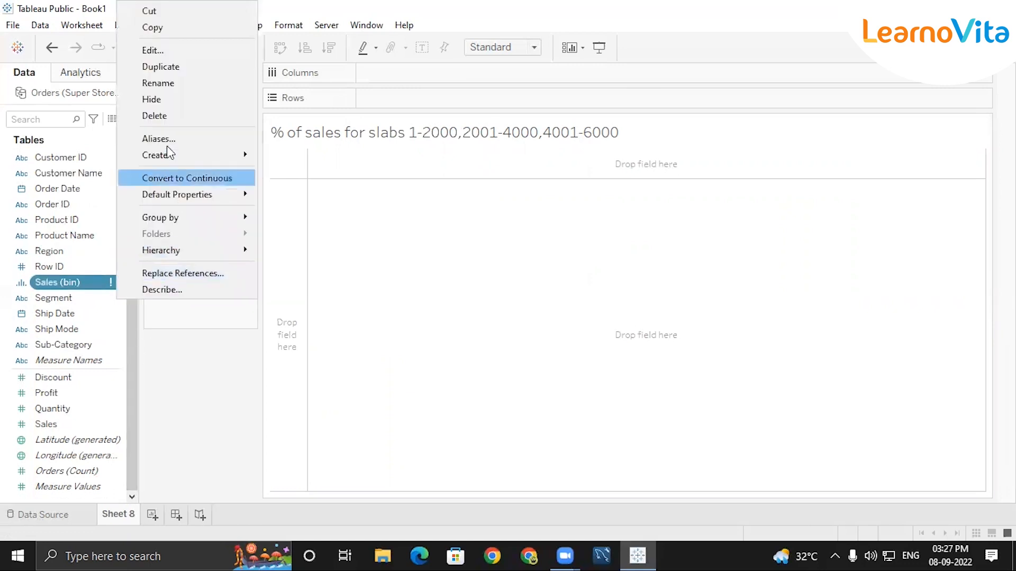
pyautogui.click(159, 116)
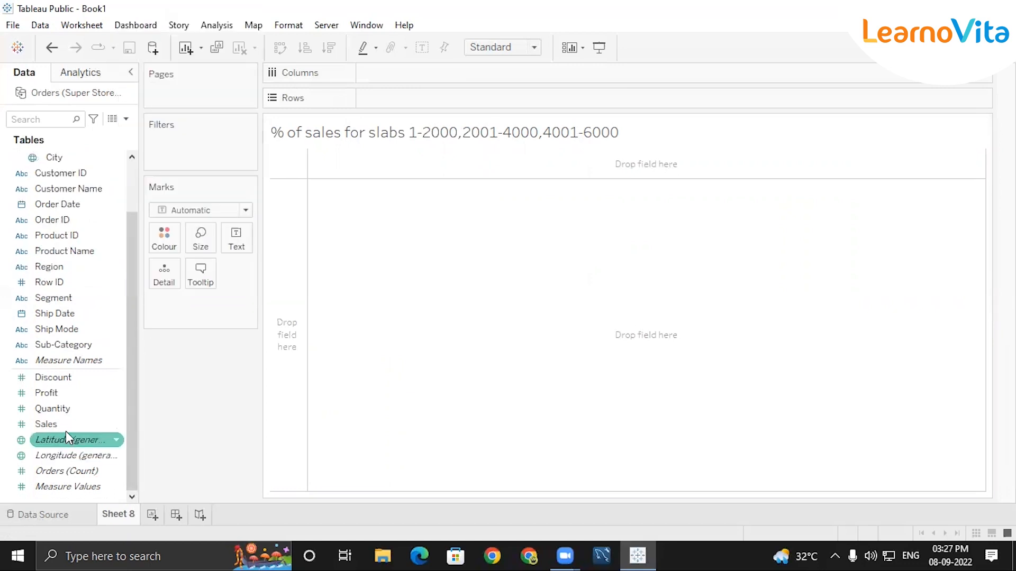
# - Create a Sales (bin) field from Sales with a bin size of 1000
pyautogui.click(118, 425)
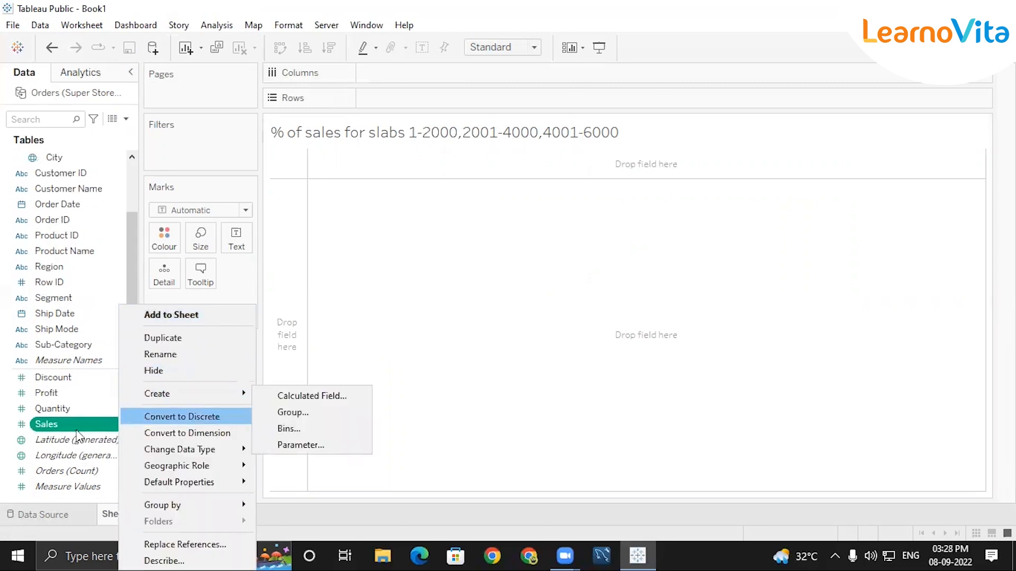
pyautogui.moveTo(166, 396)
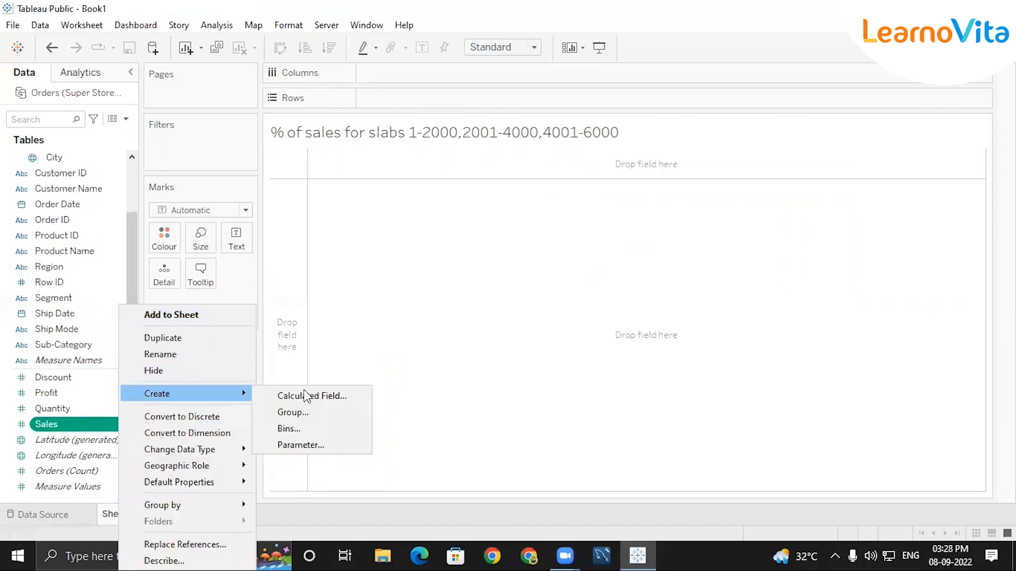
pyautogui.click(288, 429)
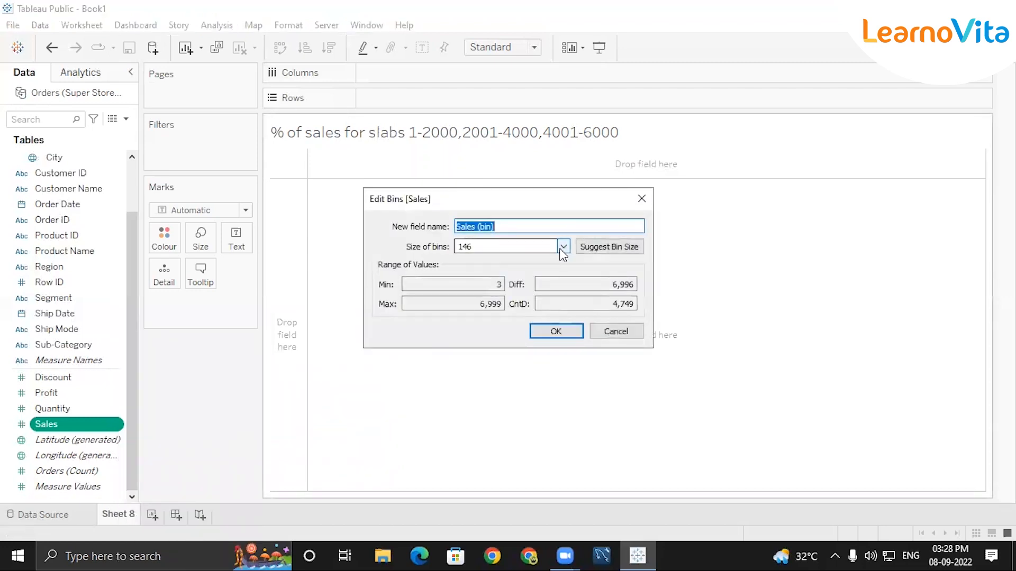
pyautogui.click(546, 246)
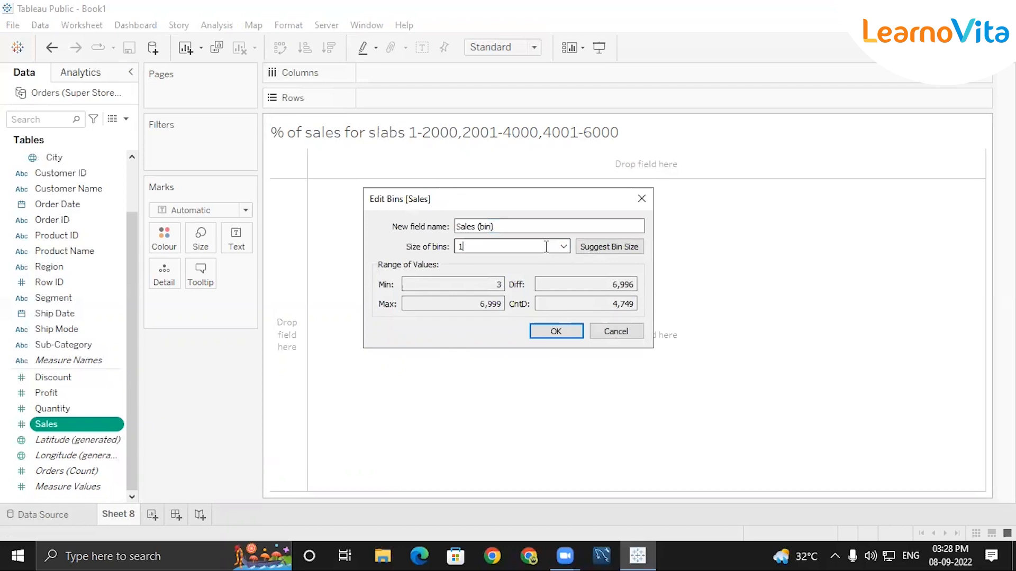
pyautogui.click(554, 331)
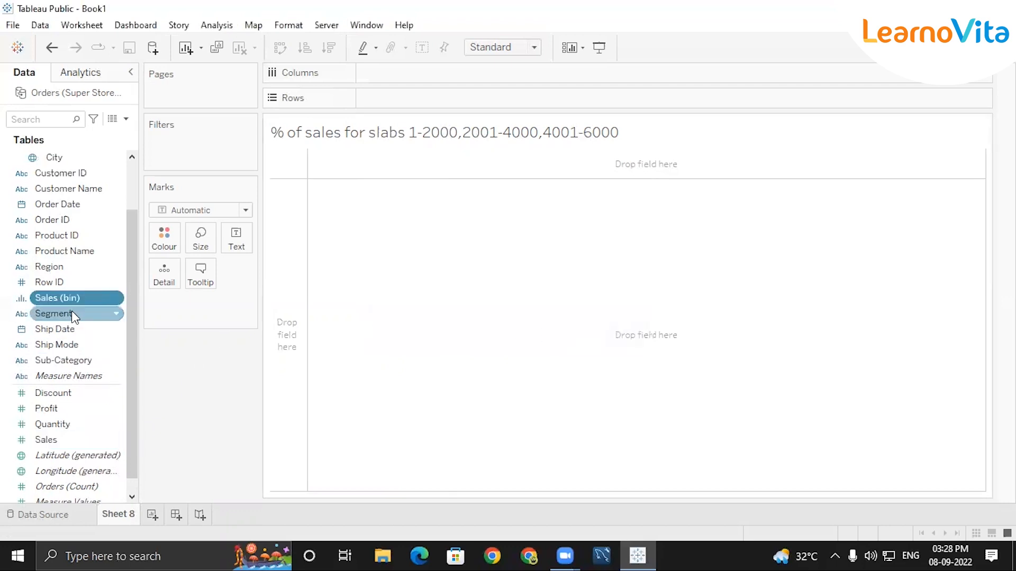
# - Build a bar chart of Sales by Sales (bin) and swap the rows and columns to make the bars vertical
pyautogui.doubleClick(60, 298)
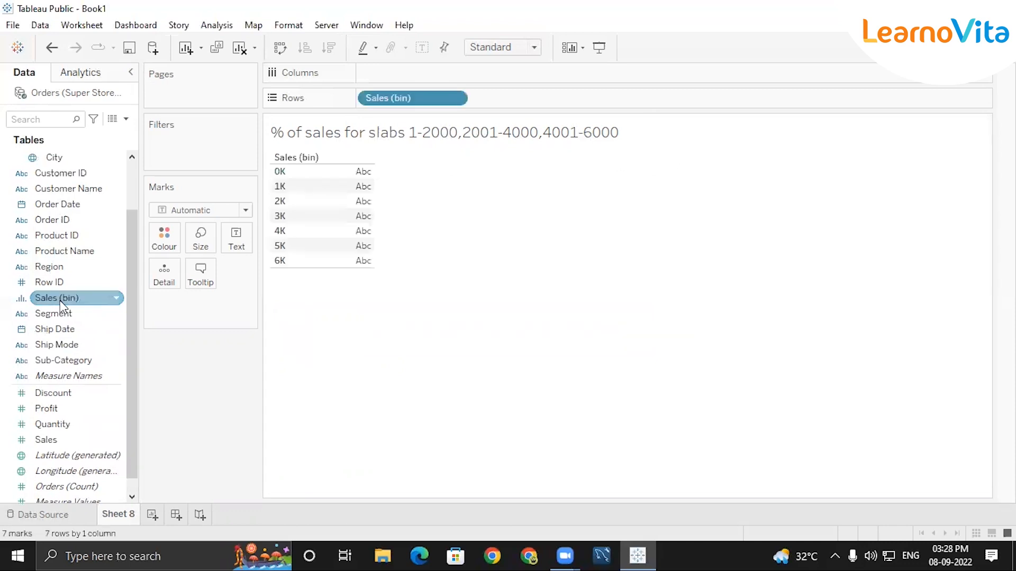
pyautogui.doubleClick(52, 444)
pyautogui.click(982, 47)
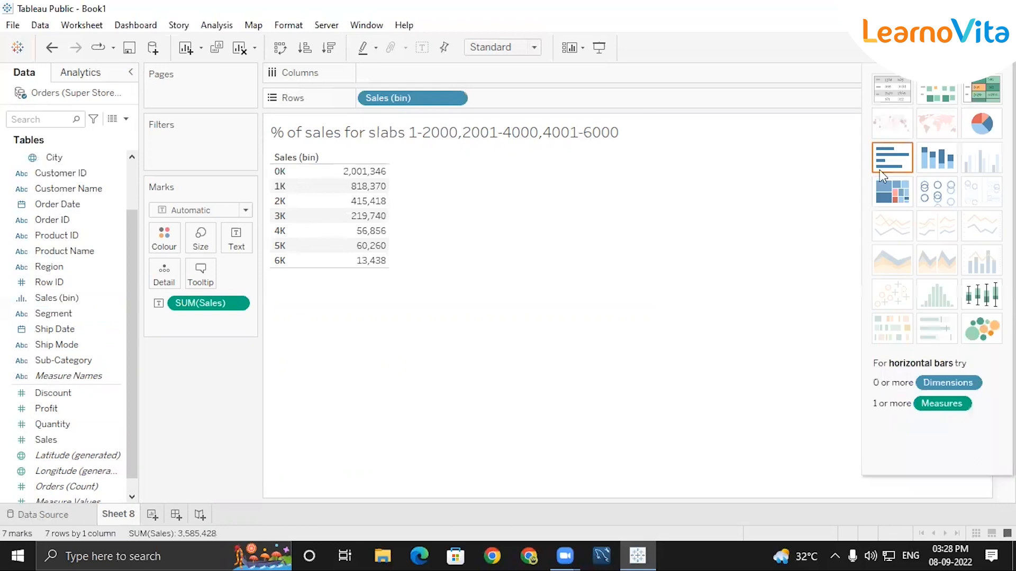
pyautogui.click(982, 48)
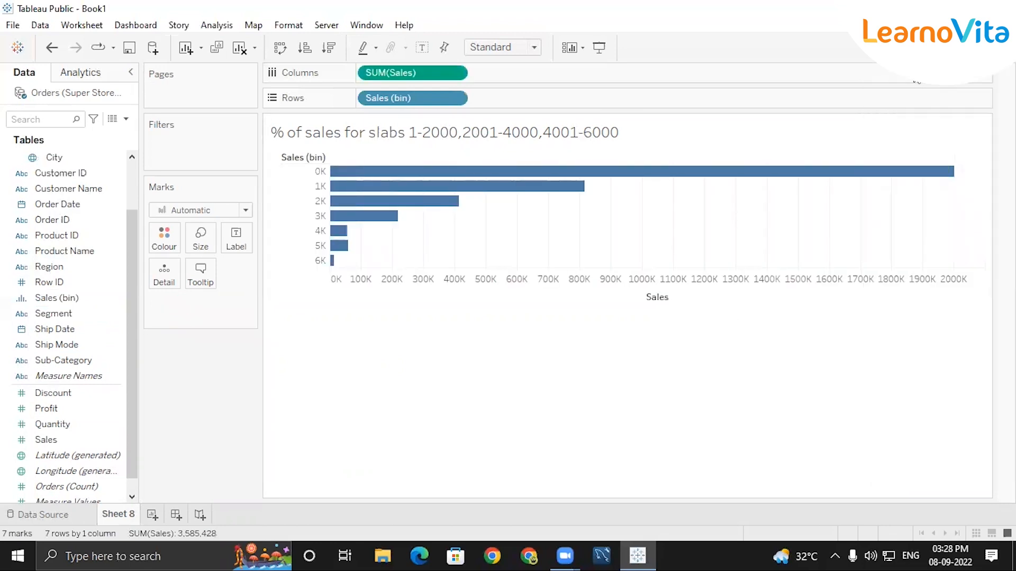
pyautogui.click(280, 48)
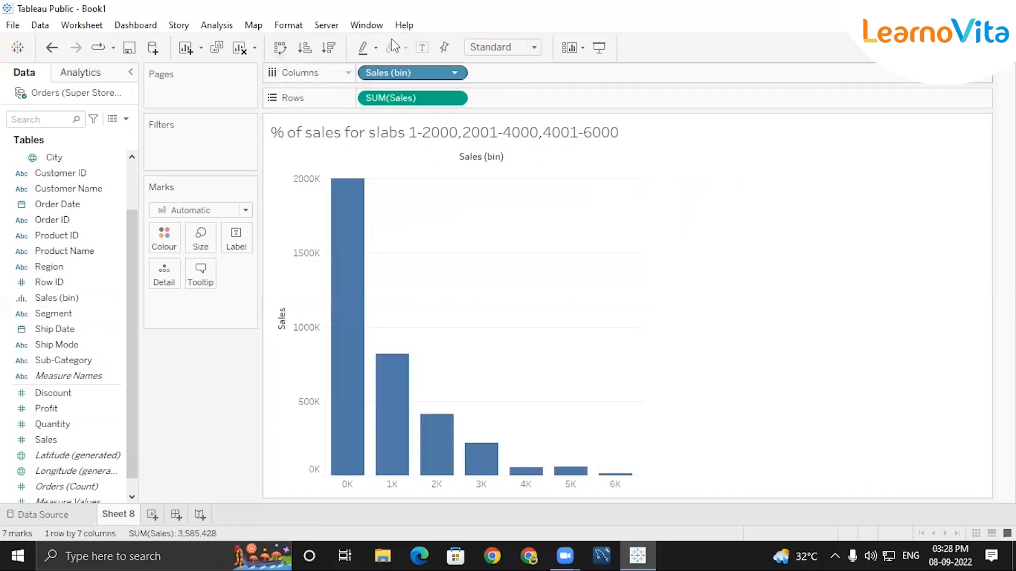
# - Apply the Percent of Total quick table calculation to SUM(Sales) and show mark labels on the bars
pyautogui.click(454, 99)
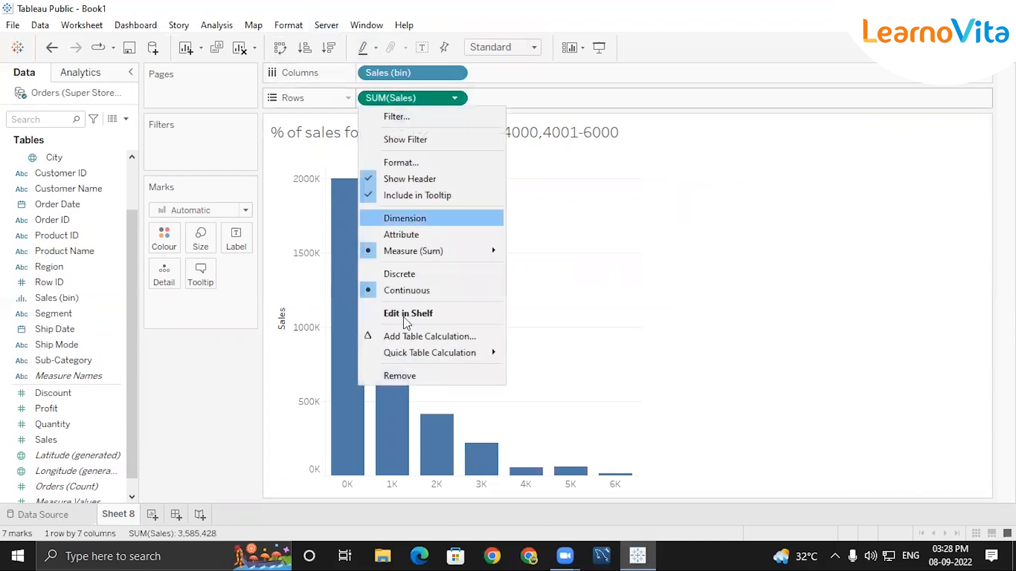
pyautogui.moveTo(433, 352)
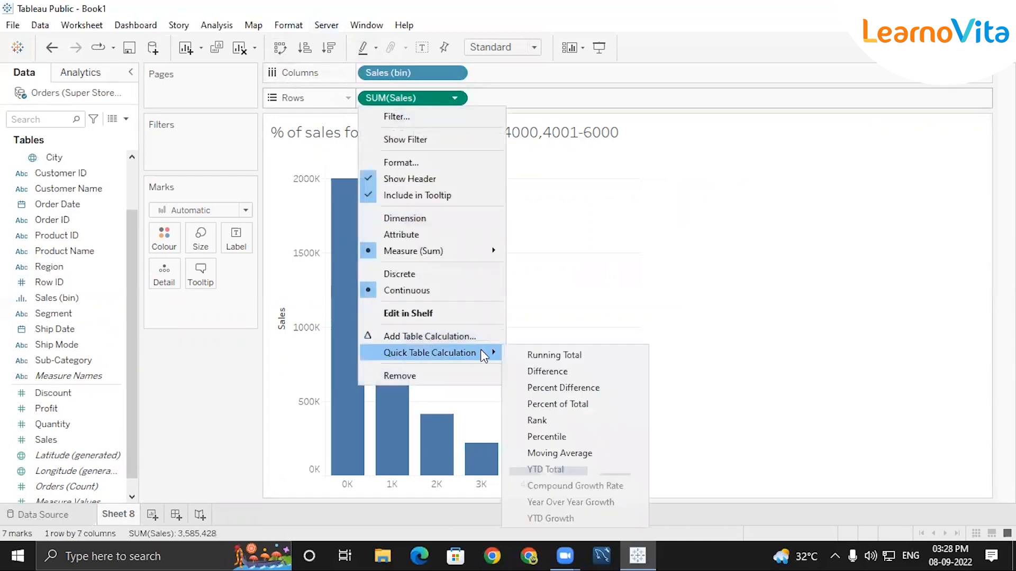
pyautogui.click(560, 403)
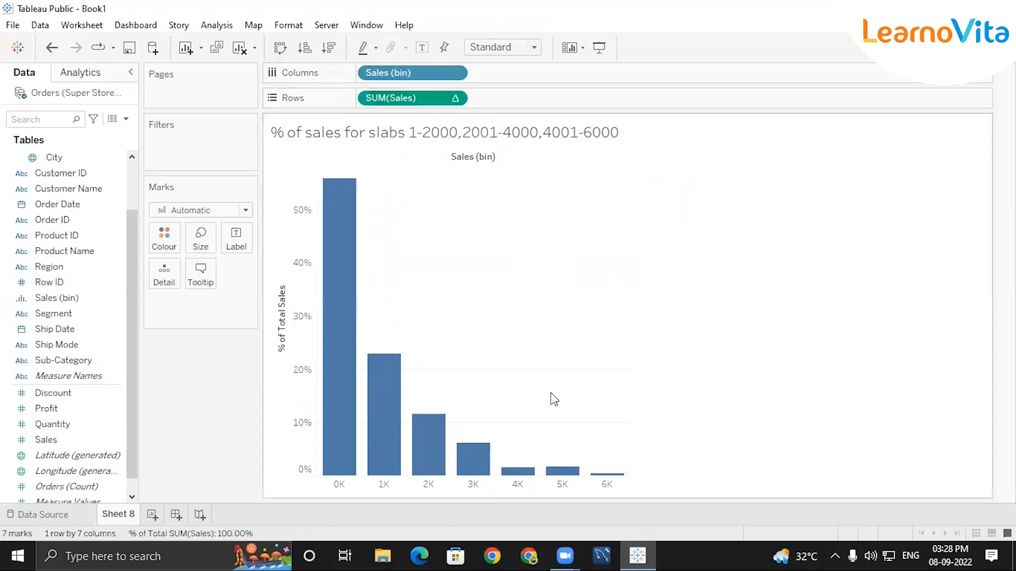
pyautogui.click(421, 47)
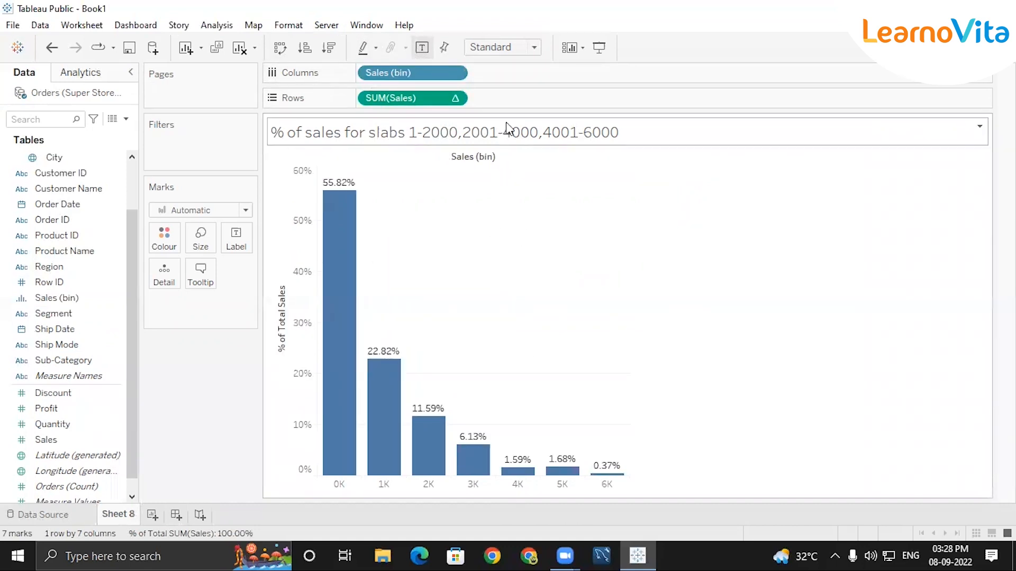
# - Open the Sales (bin) field for editing and start a new parameter for its bin size
pyautogui.moveTo(322, 320)
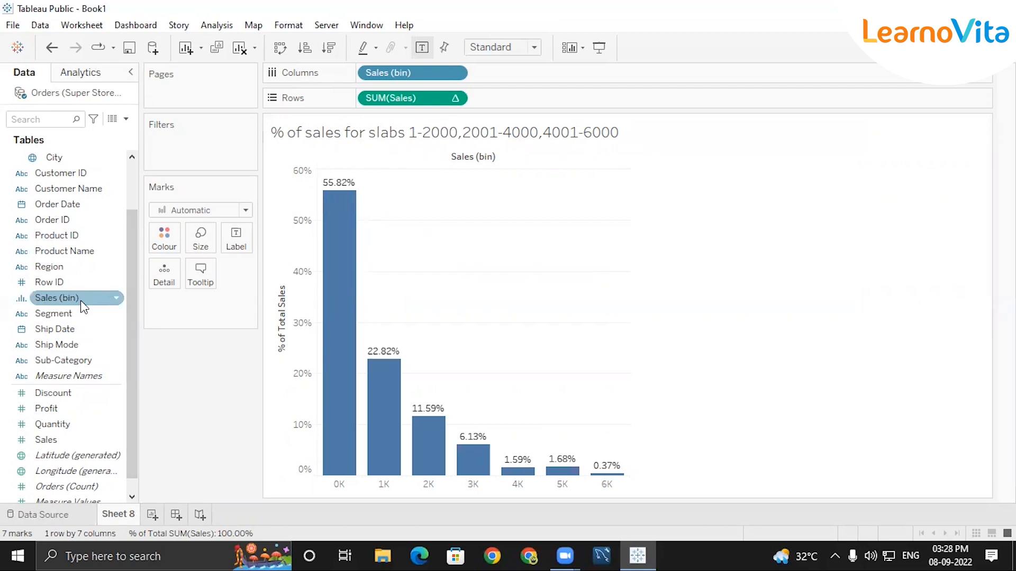
pyautogui.click(114, 300)
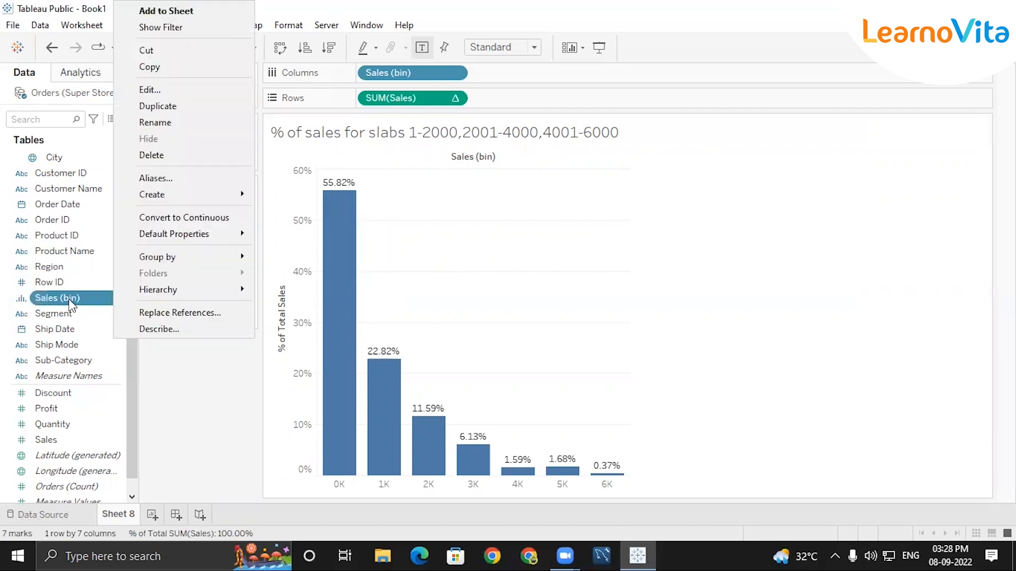
pyautogui.click(156, 89)
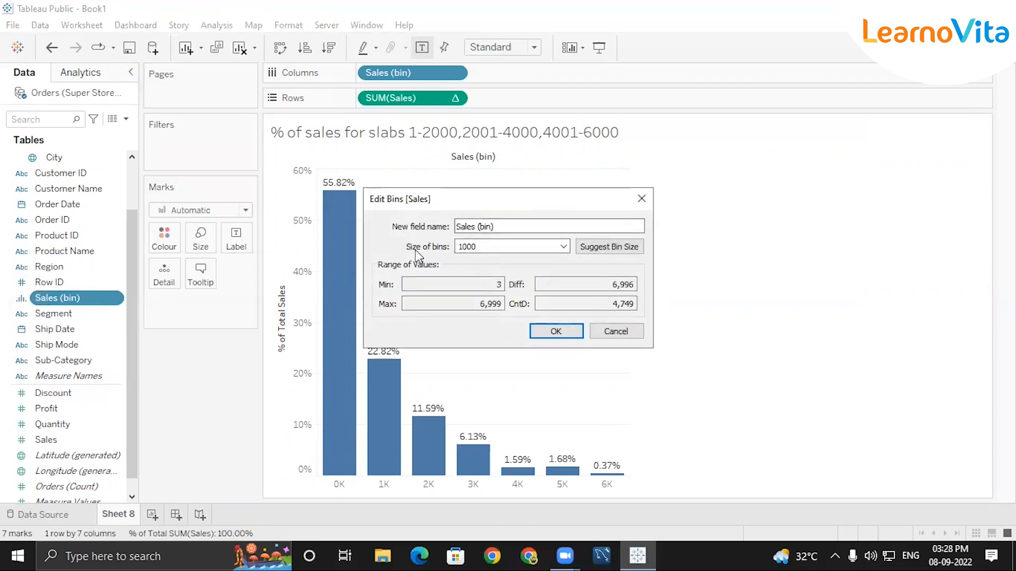
pyautogui.click(564, 246)
pyautogui.click(564, 247)
pyautogui.click(564, 249)
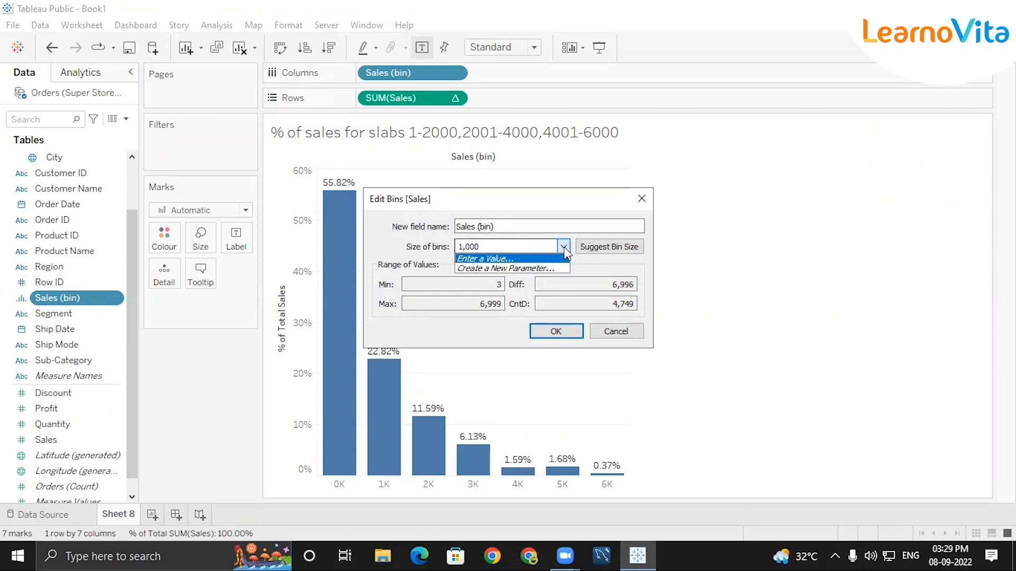
pyautogui.click(527, 268)
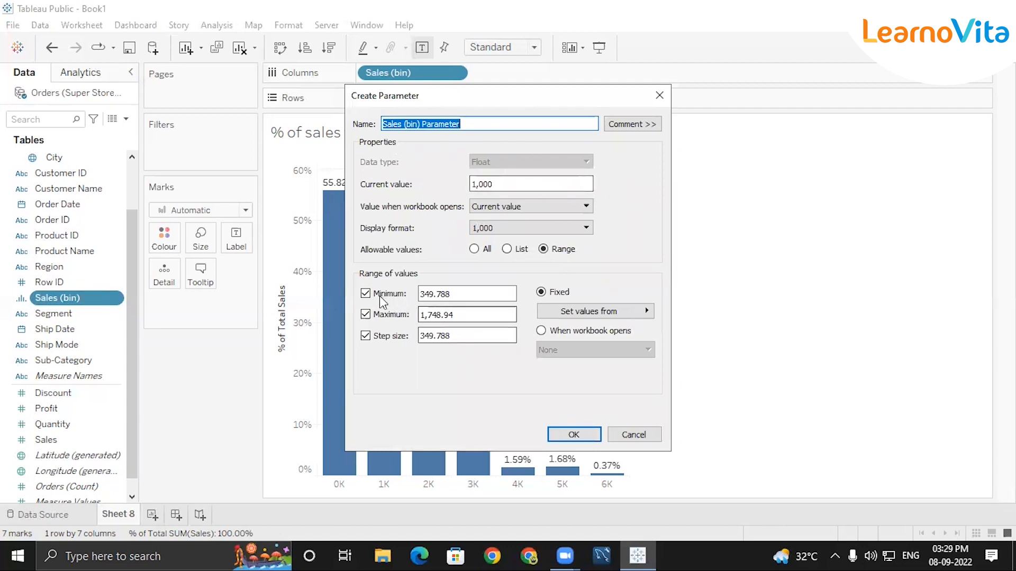
# - Set the parameter's range to minimum 100, maximum 1,000 and step size 100, and use it as the bin size
pyautogui.click(428, 292)
pyautogui.moveTo(428, 292); pyautogui.dragTo(450, 312)
pyautogui.click(454, 288)
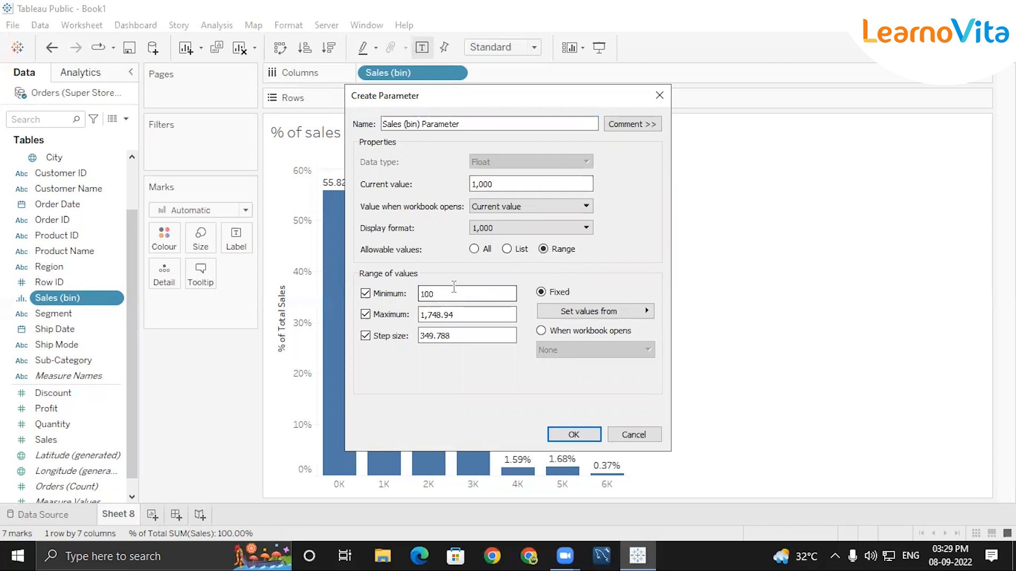
pyautogui.click(454, 288)
pyautogui.click(467, 312)
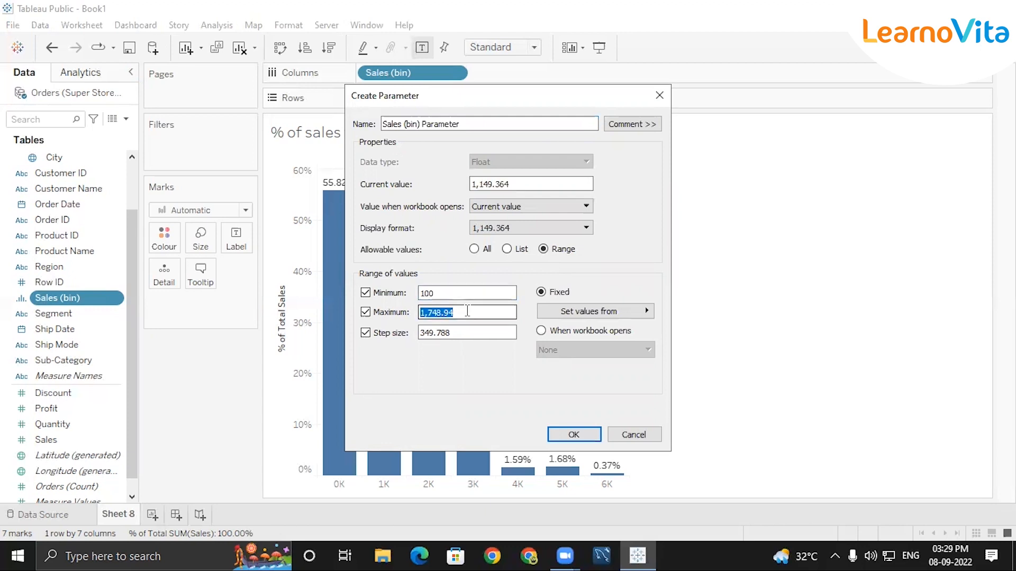
pyautogui.write('10')
pyautogui.click(452, 334)
pyautogui.write('100')
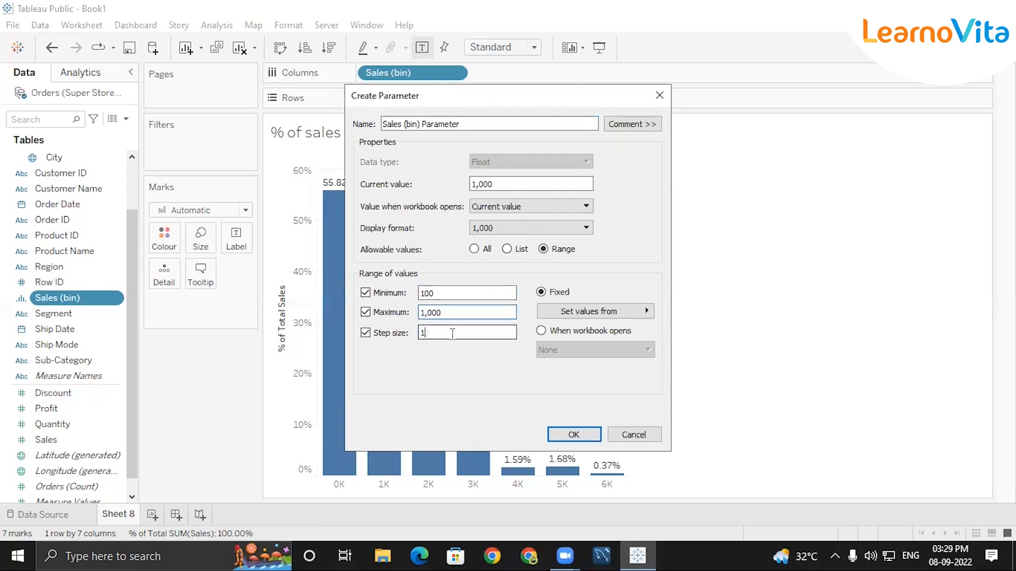
pyautogui.click(572, 431)
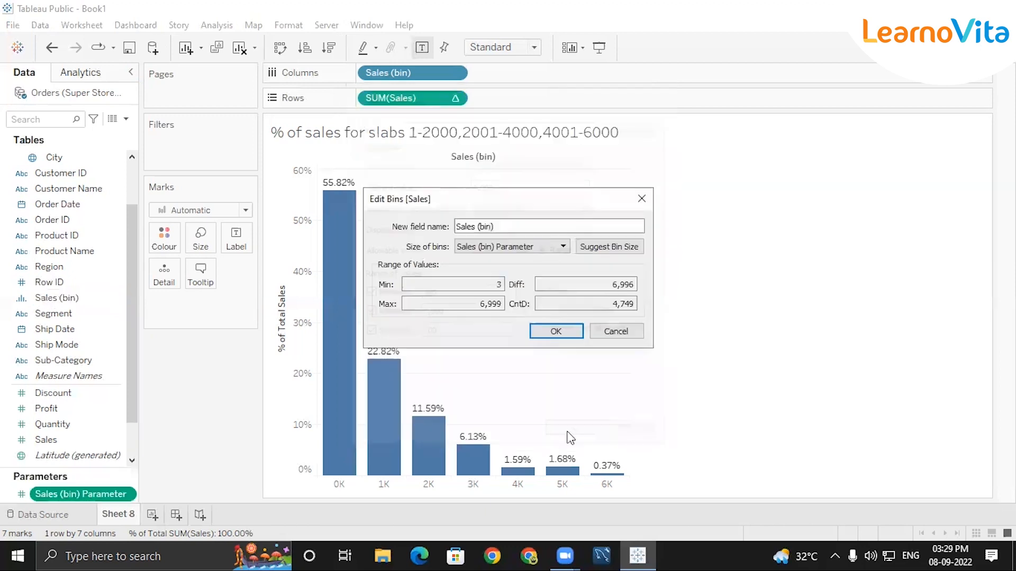
pyautogui.click(561, 328)
# - Show the Sales (bin) Parameter control on the sheet
pyautogui.click(95, 493)
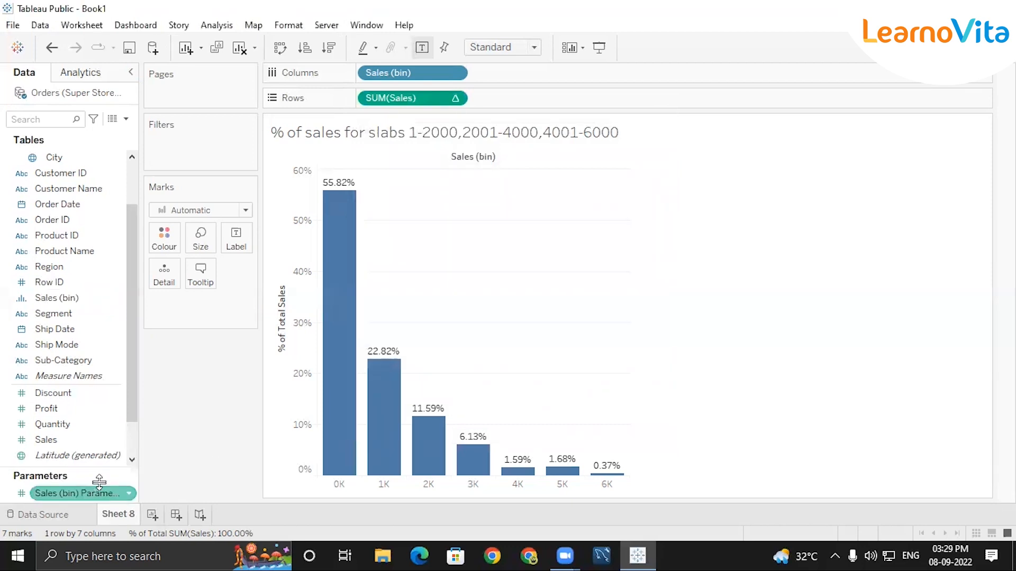
pyautogui.click(131, 494)
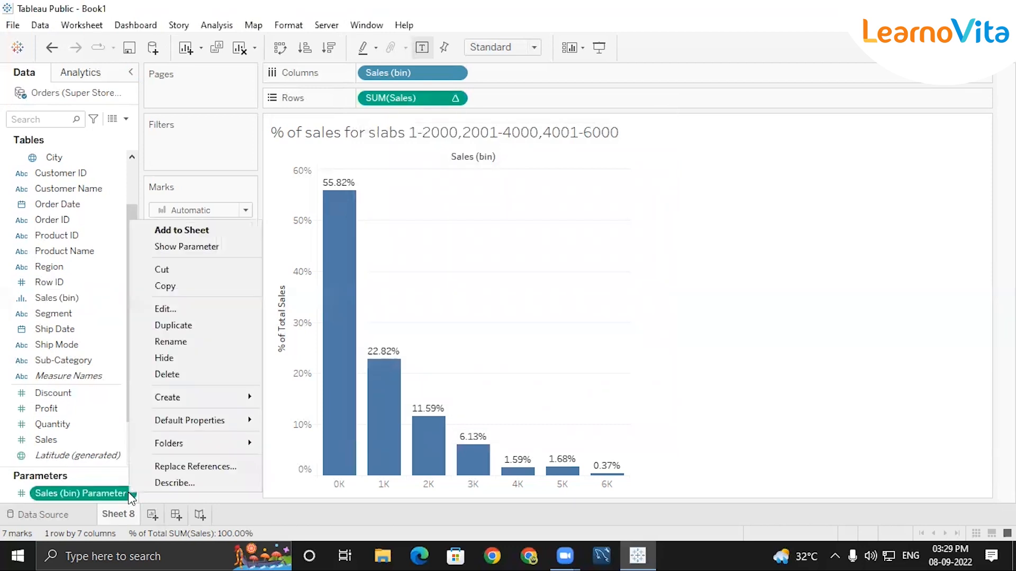
pyautogui.click(185, 247)
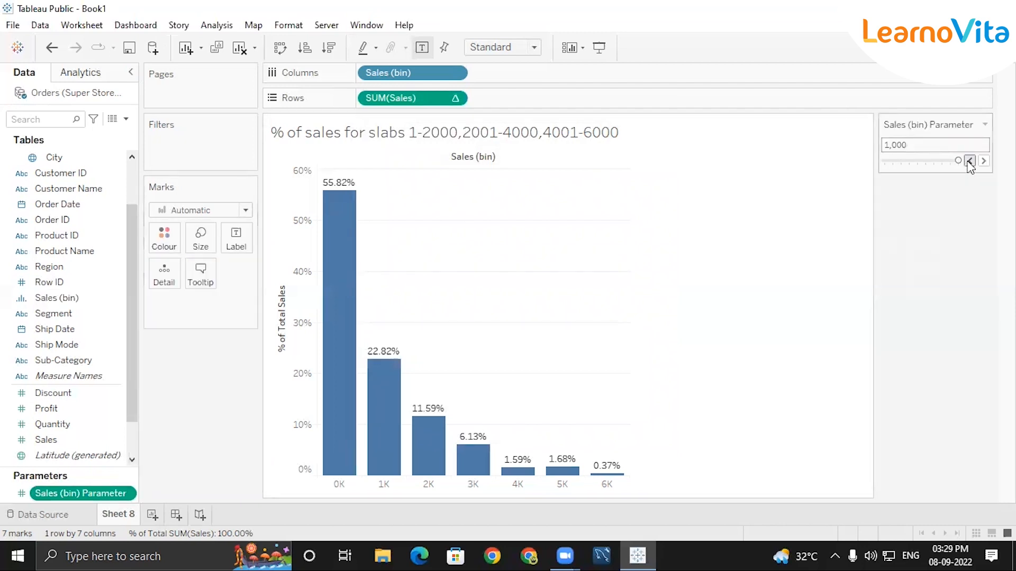
# - Set the Sales (bin) Parameter to 100 and step it up through its range to test the percentage chart
pyautogui.moveTo(958, 159); pyautogui.dragTo(883, 164)
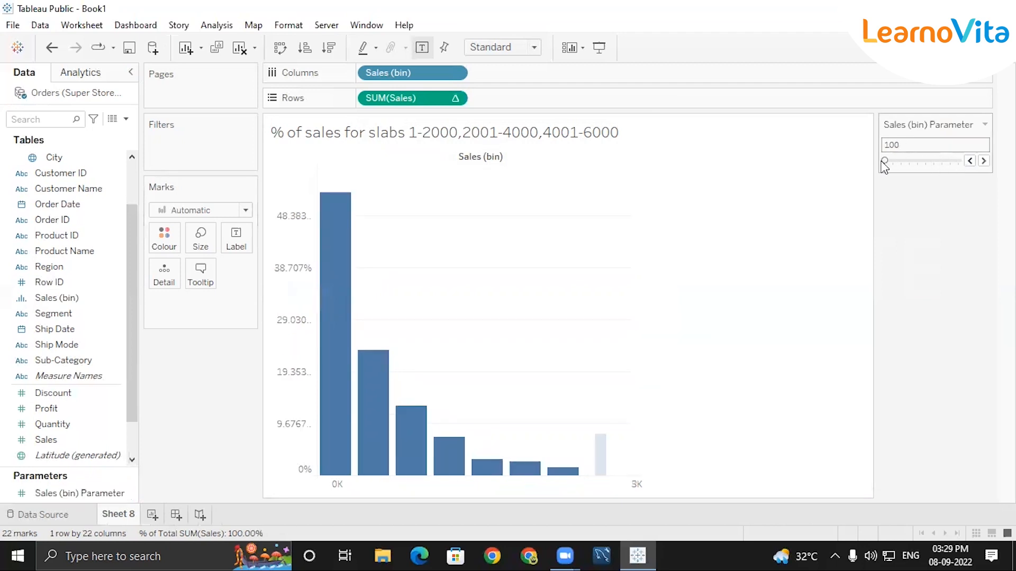
pyautogui.click(983, 161)
pyautogui.click(983, 161)
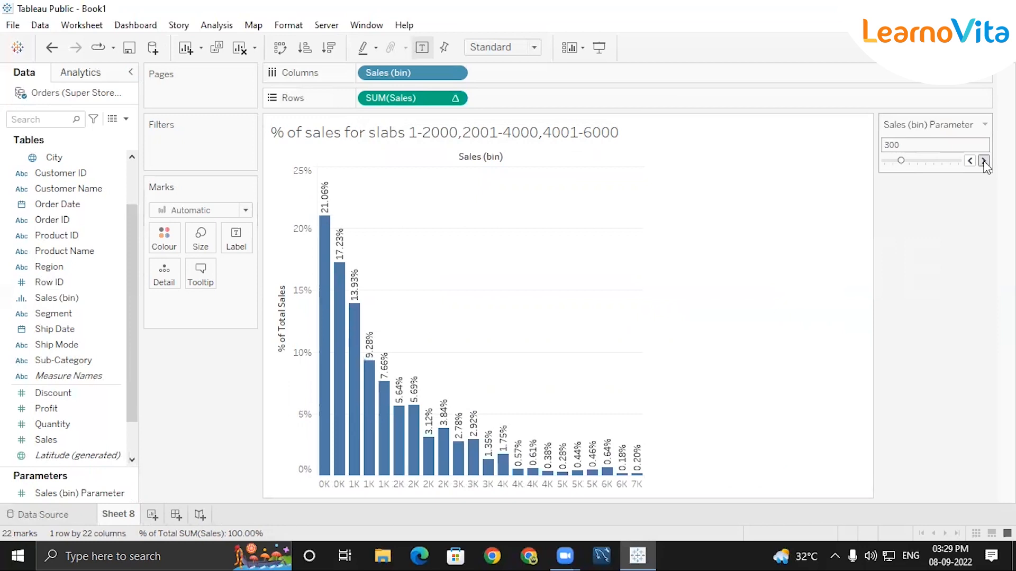
pyautogui.click(984, 161)
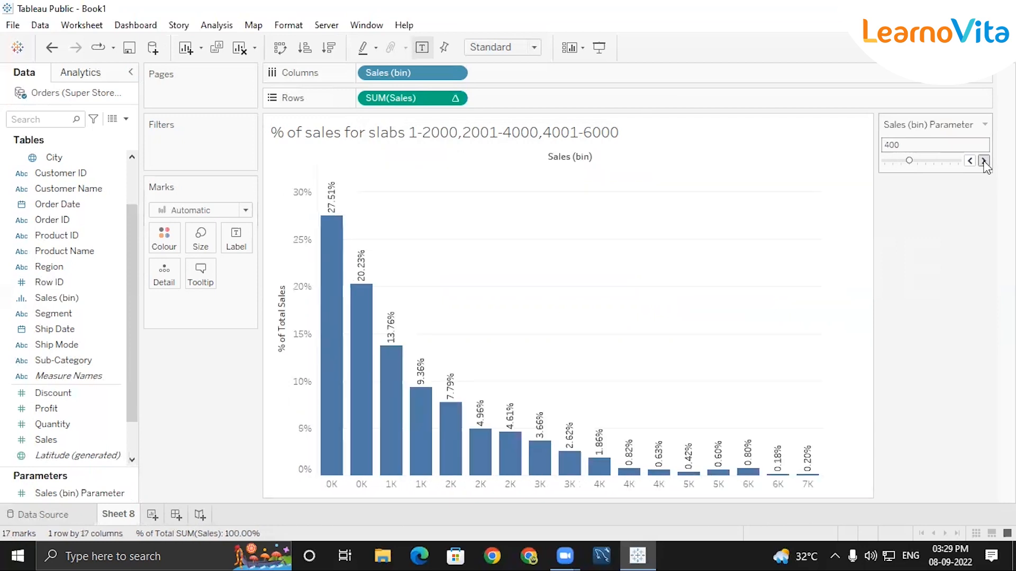
pyautogui.click(983, 161)
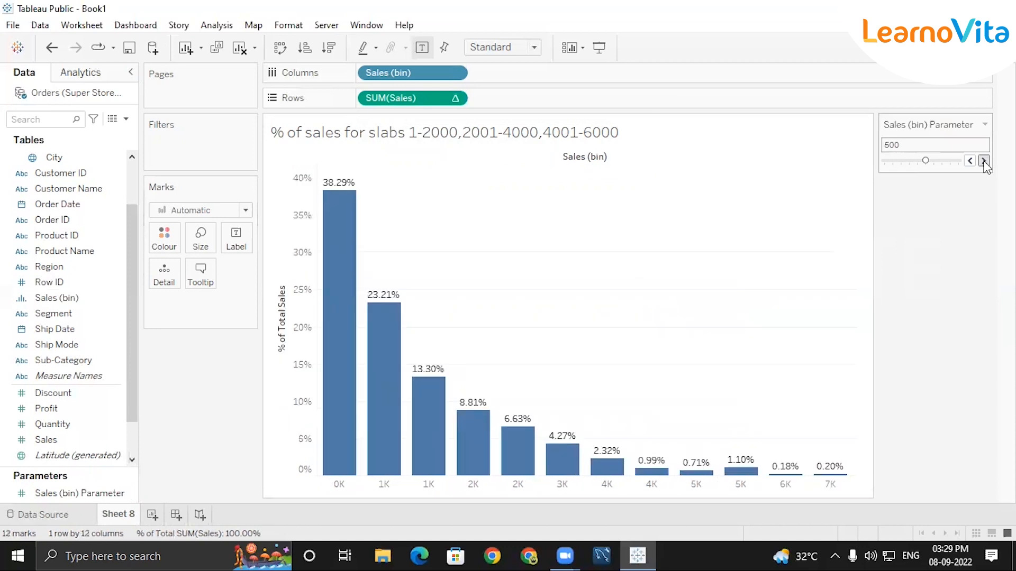
pyautogui.click(984, 160)
pyautogui.click(984, 161)
pyautogui.click(984, 161)
pyautogui.click(983, 161)
# - Step the Sales (bin) Parameter down and back up to test the chart, finishing at a value of 1,000
pyautogui.click(970, 161)
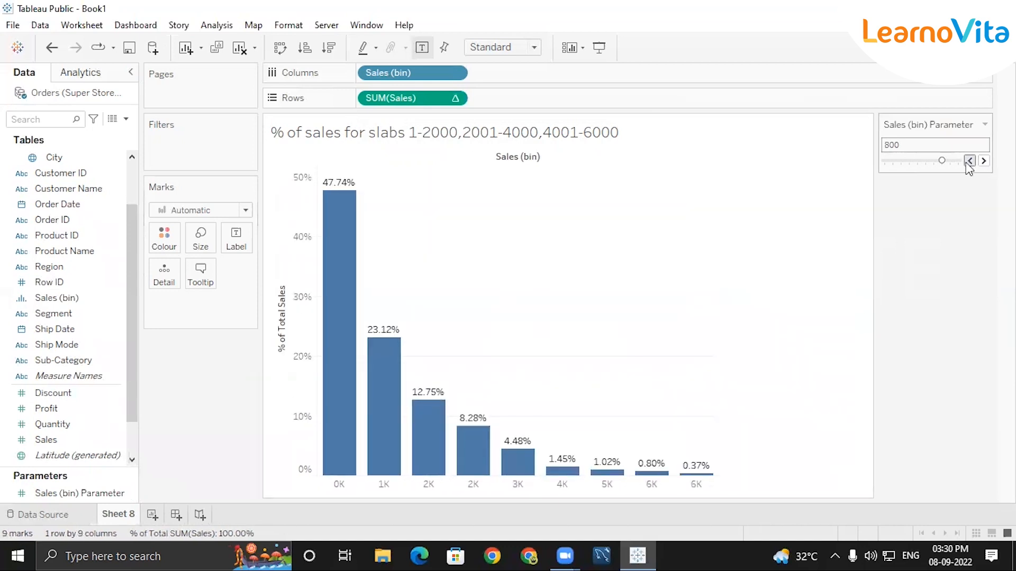
pyautogui.click(970, 161)
pyautogui.click(970, 161)
pyautogui.click(970, 161)
pyautogui.click(969, 161)
pyautogui.click(970, 161)
pyautogui.click(970, 161)
pyautogui.click(970, 161)
pyautogui.click(984, 161)
pyautogui.click(983, 161)
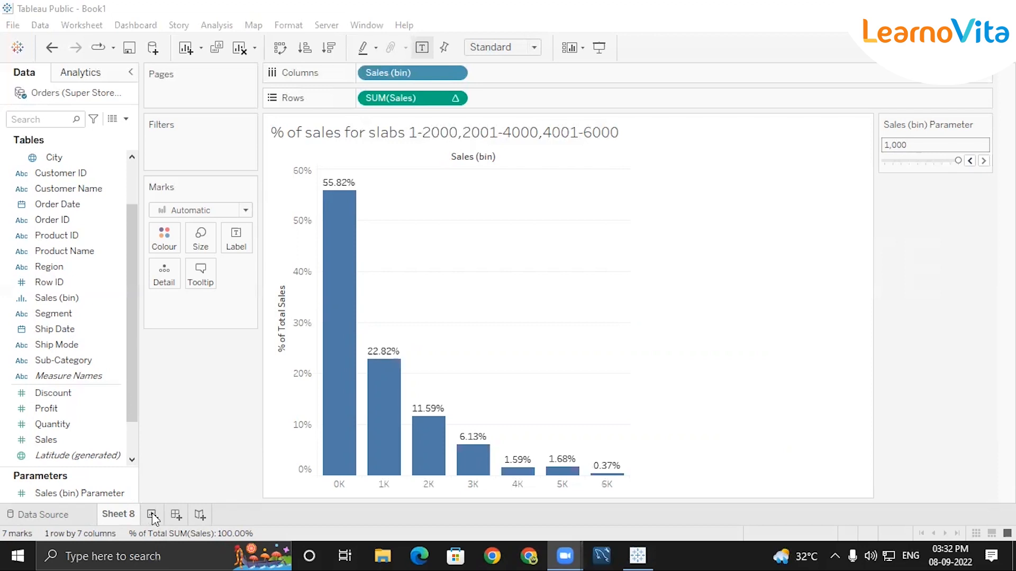
pyautogui.click(493, 63)
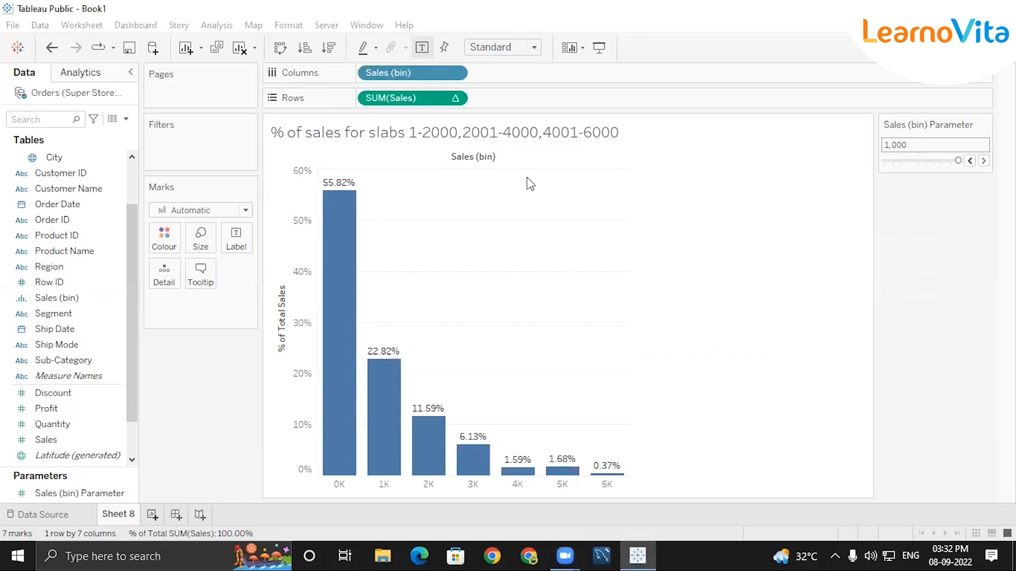
# - On a new worksheet, build a vertical bar chart of Sales by Segment, with Segment on Columns and Sales on Rows
pyautogui.hotkey('ctrl', 'm')
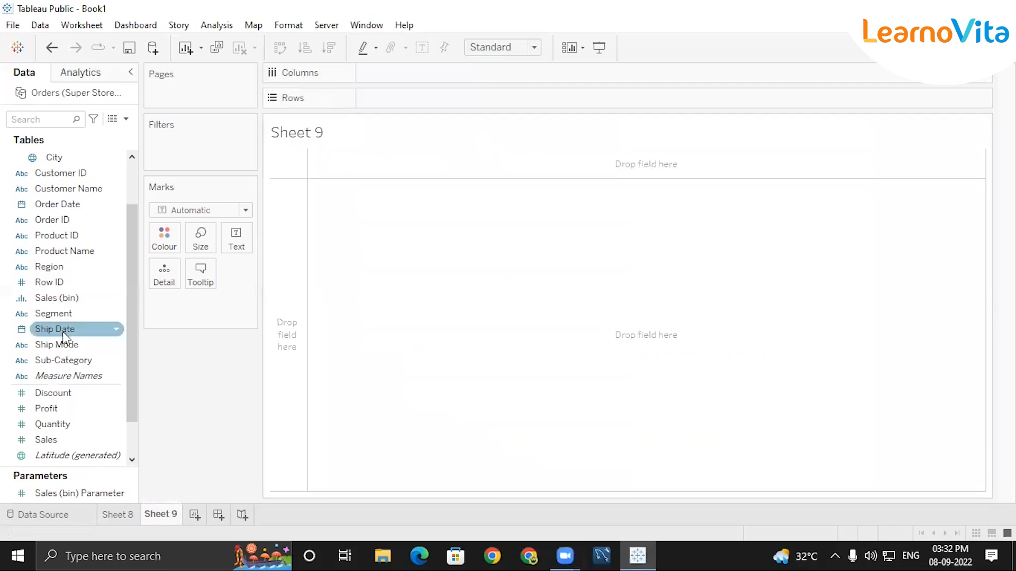
pyautogui.doubleClick(66, 313)
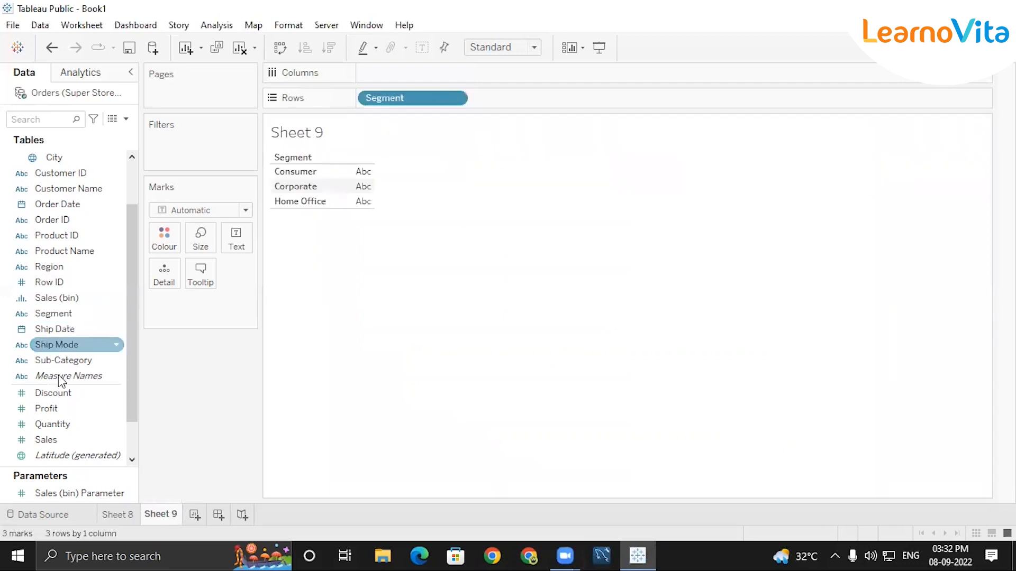
pyautogui.moveTo(53, 440); pyautogui.dragTo(356, 418)
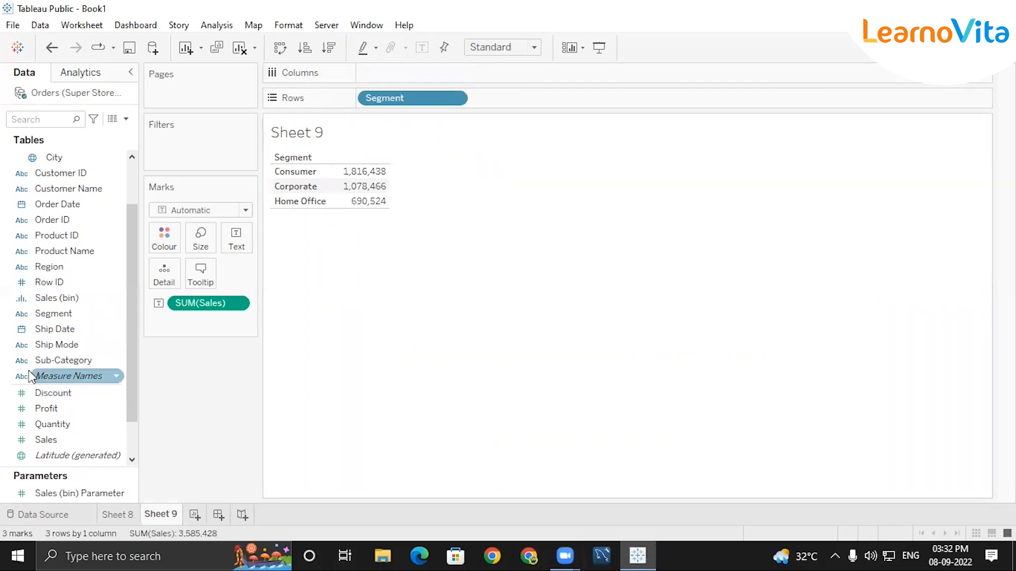
pyautogui.click(981, 47)
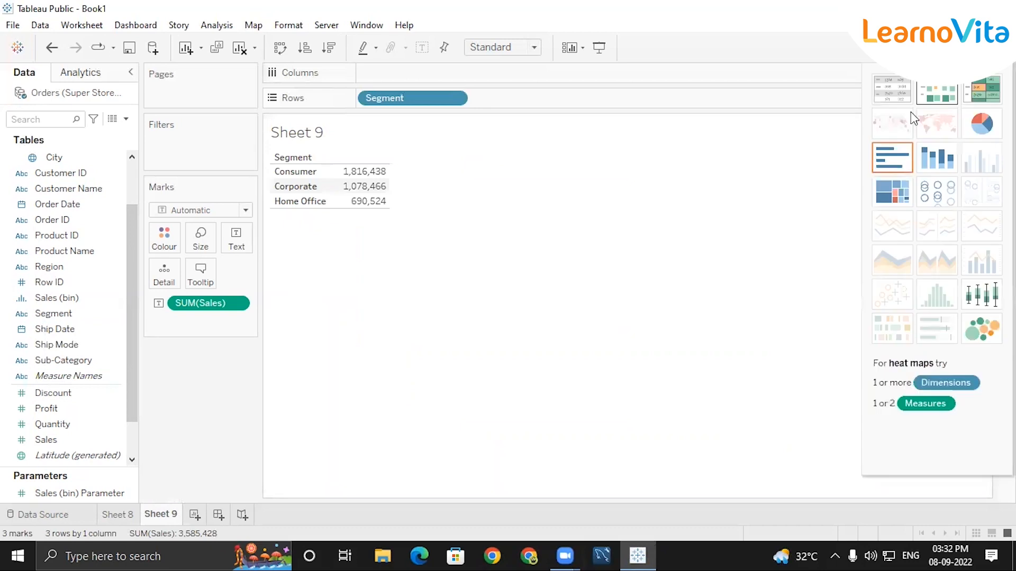
pyautogui.click(874, 158)
pyautogui.click(290, 52)
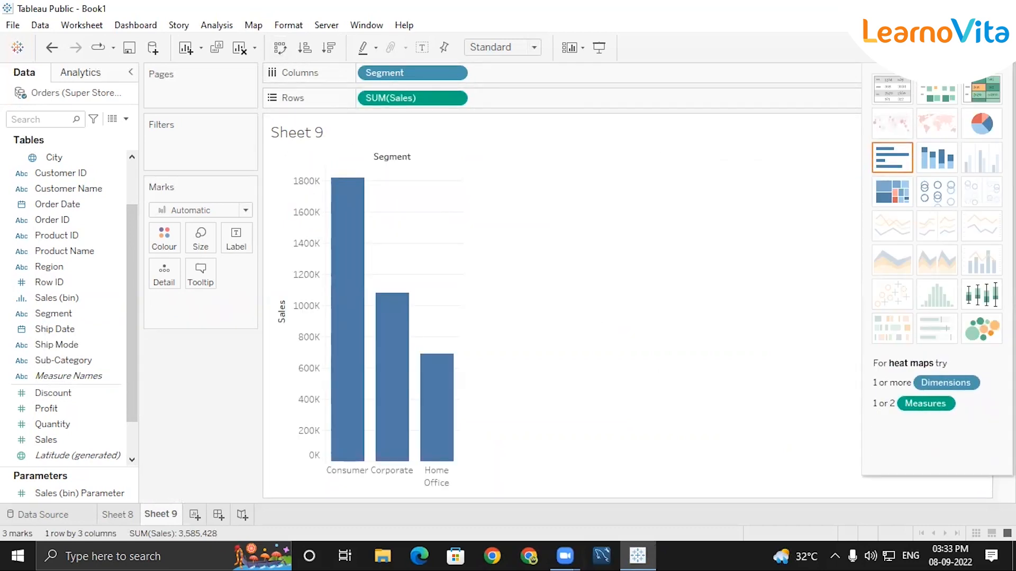
pyautogui.click(982, 47)
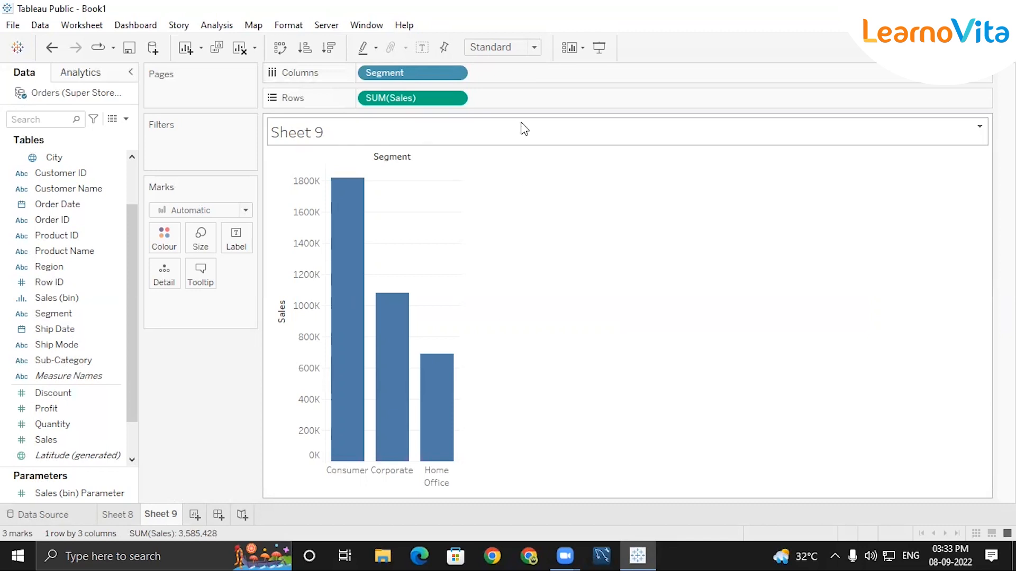
# - Replace Segment with Category as the dimension of the sales bar chart
pyautogui.click(450, 74)
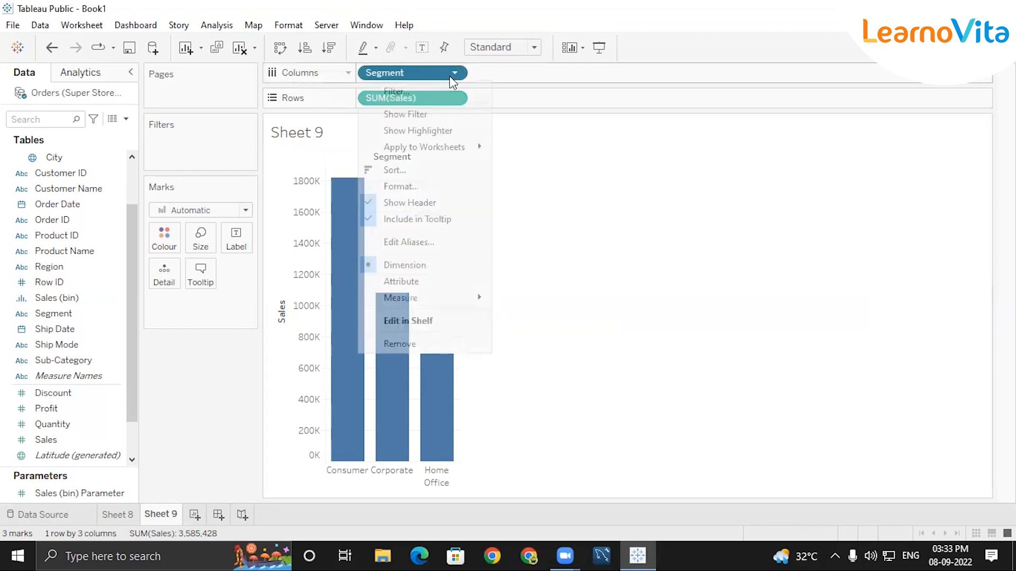
pyautogui.click(412, 345)
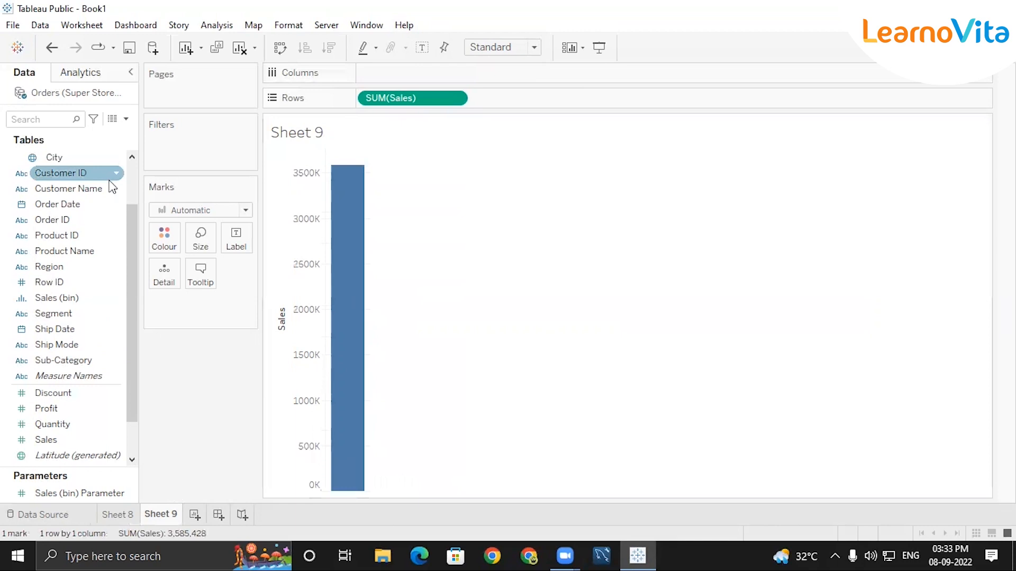
pyautogui.scroll(2, 128, 183)
pyautogui.doubleClick(79, 159)
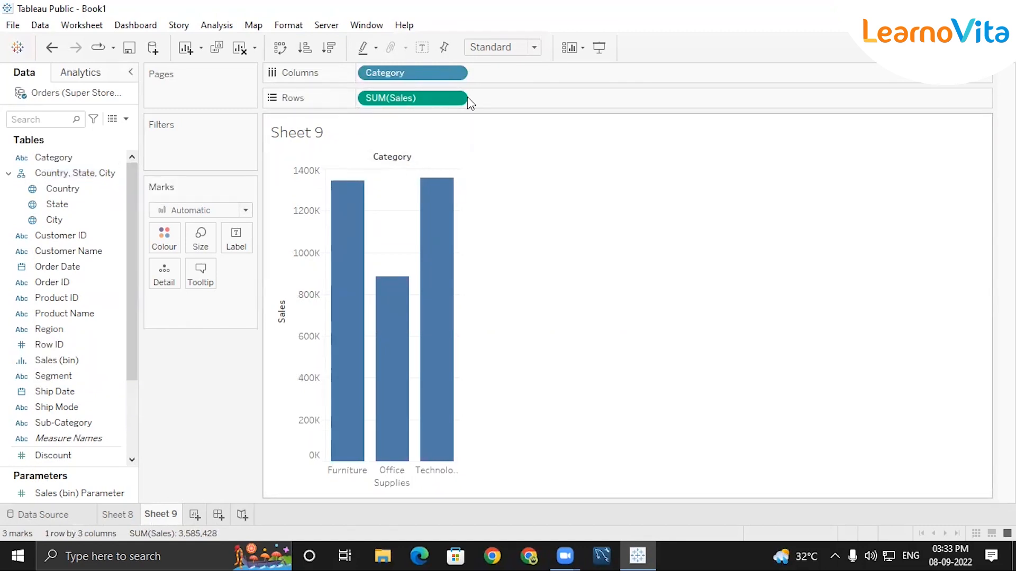
# - Replace Category with Sub-Category as the dimension of the sales bar chart
pyautogui.click(454, 74)
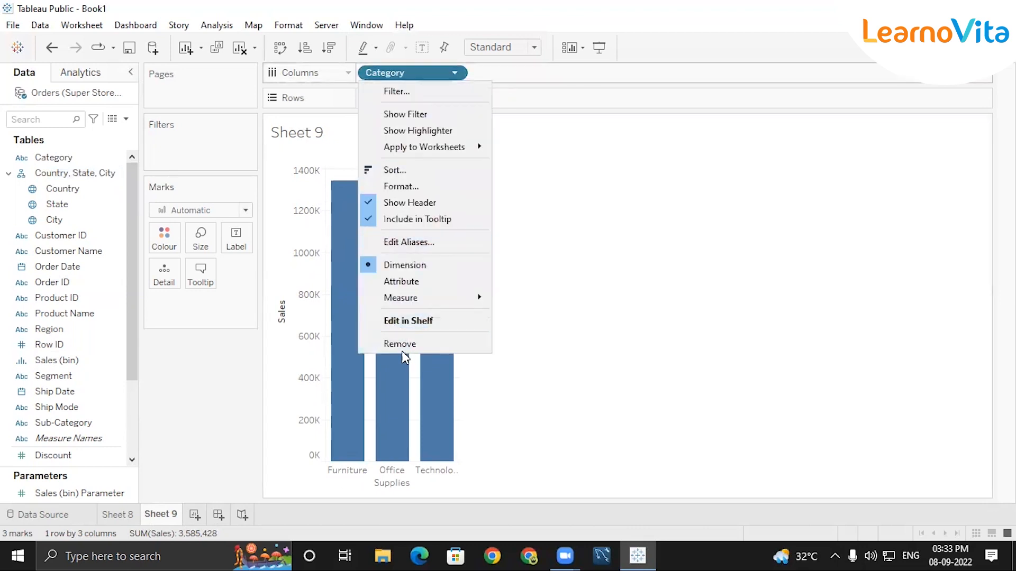
pyautogui.click(404, 346)
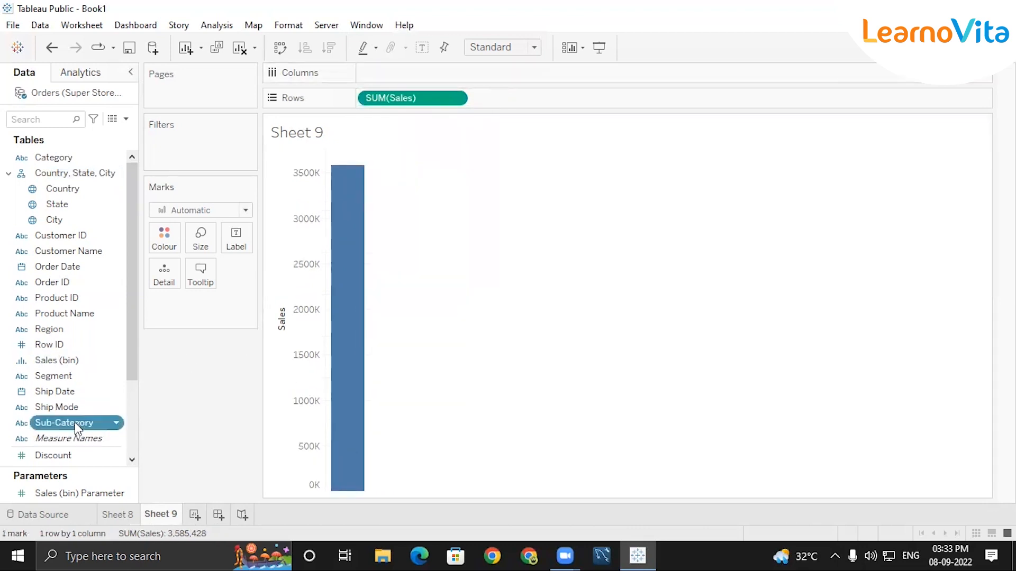
pyautogui.doubleClick(74, 422)
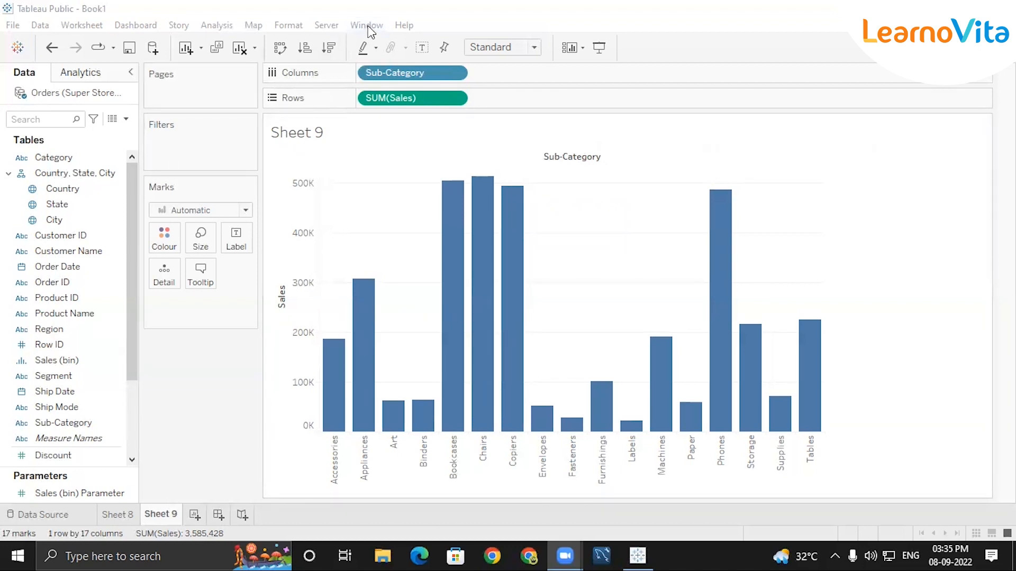
# - Start a new parameter named Dimension Selected and set its data type to String
pyautogui.click(129, 119)
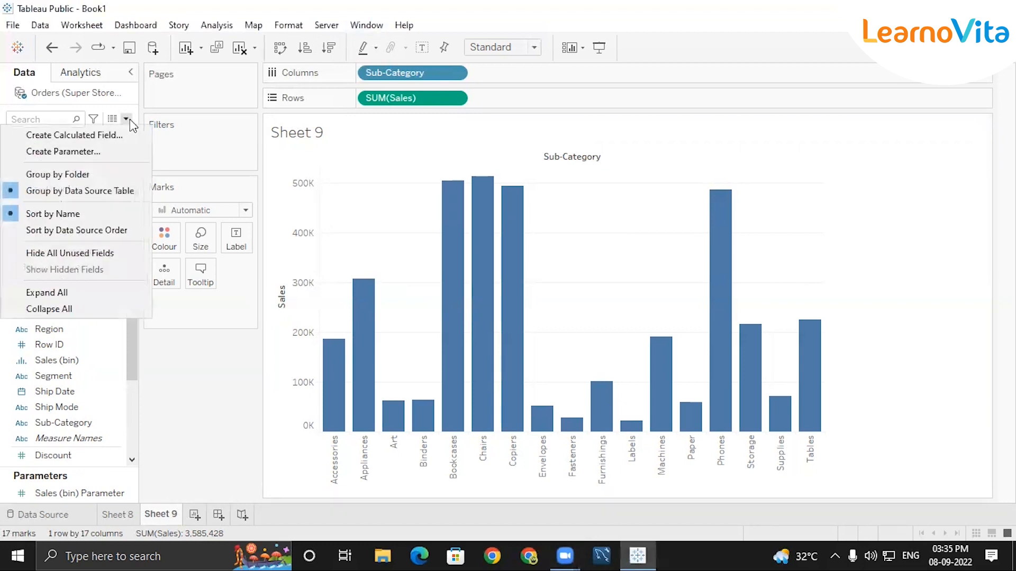
pyautogui.click(67, 153)
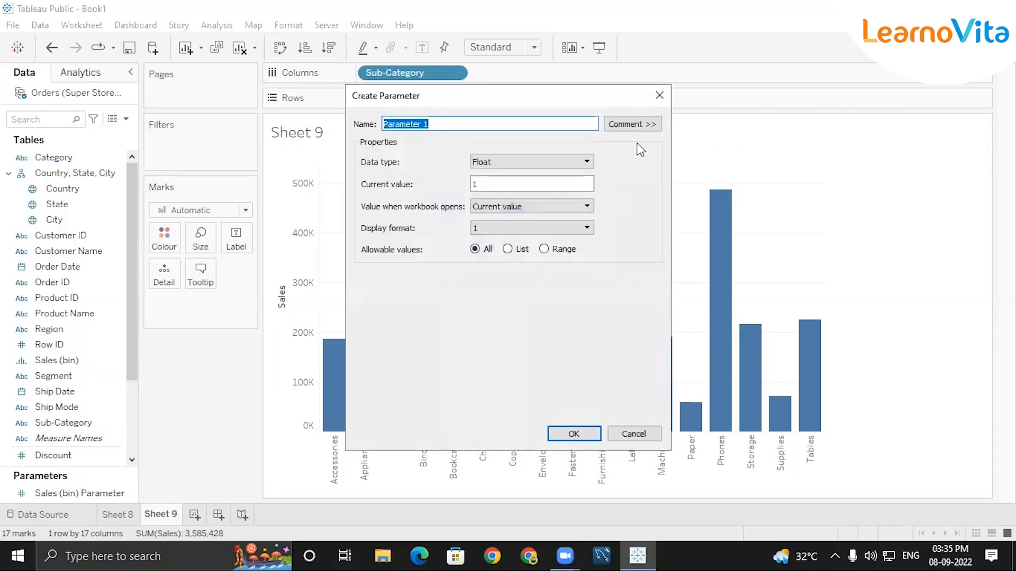
pyautogui.press('BackSpace')
pyautogui.write('D')
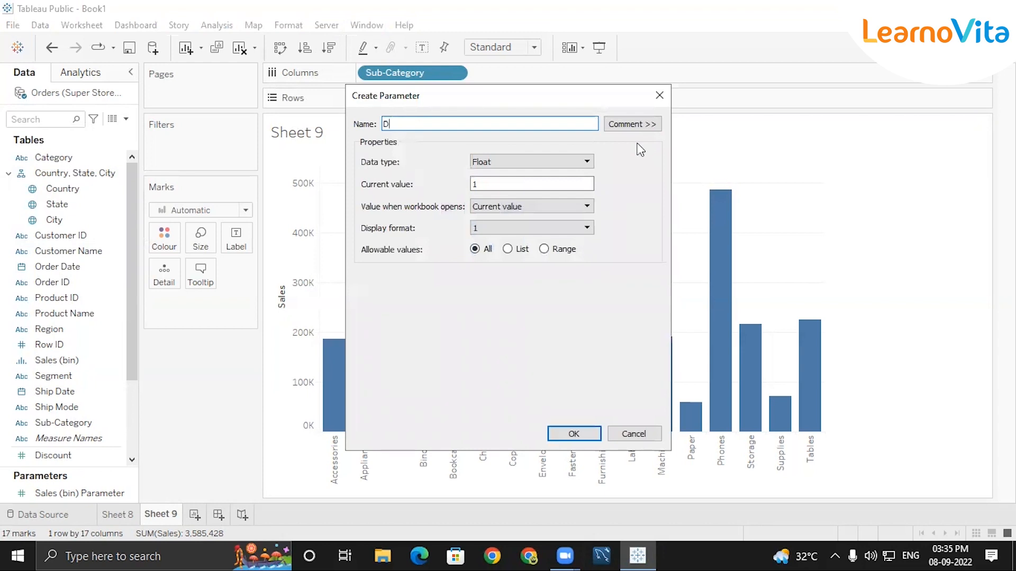
pyautogui.write('imension Selected')
pyautogui.click(507, 162)
pyautogui.click(507, 163)
pyautogui.click(507, 162)
pyautogui.click(507, 163)
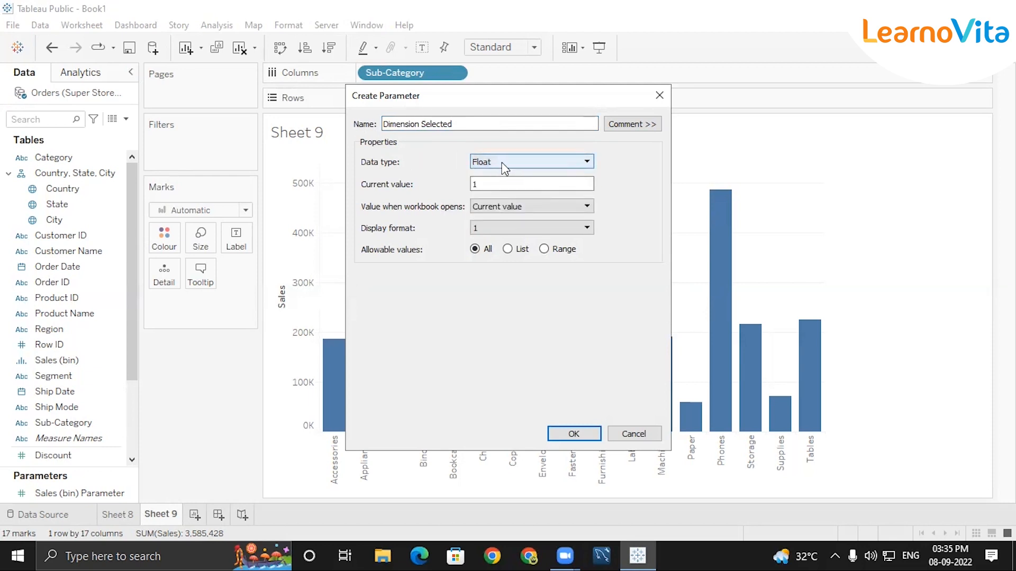
pyautogui.click(503, 163)
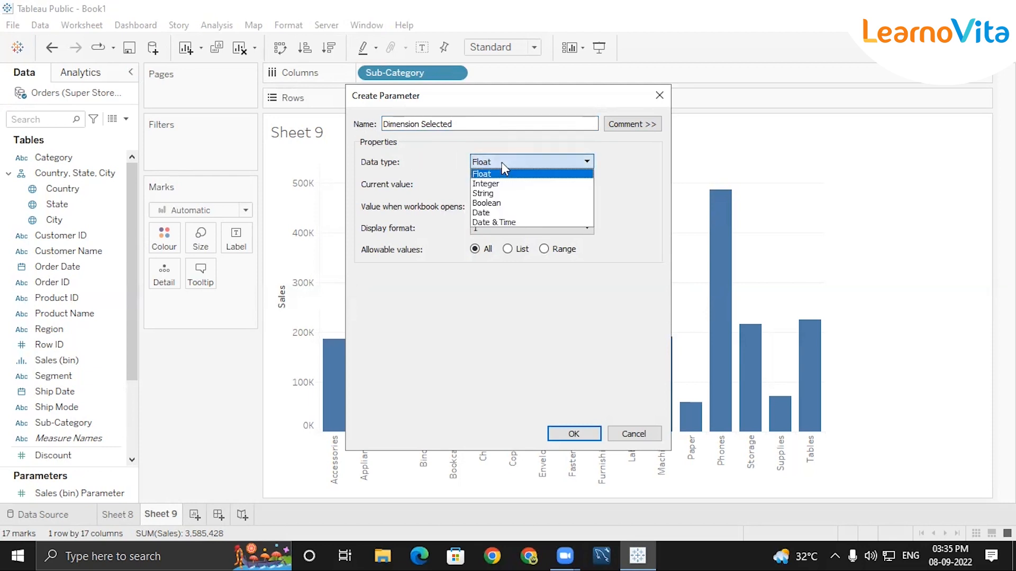
pyautogui.click(499, 194)
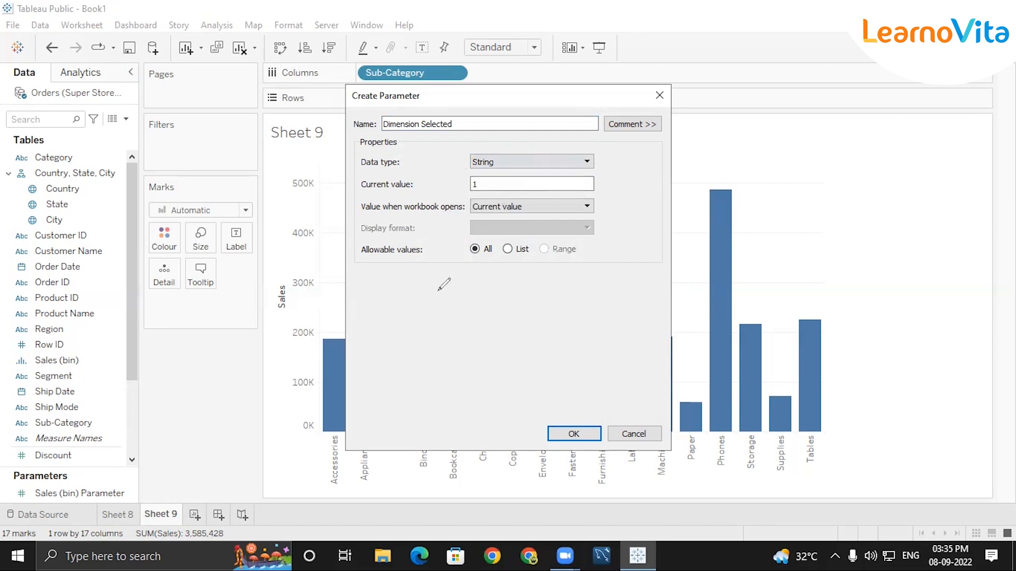
pyautogui.moveTo(438, 290); pyautogui.dragTo(455, 310)
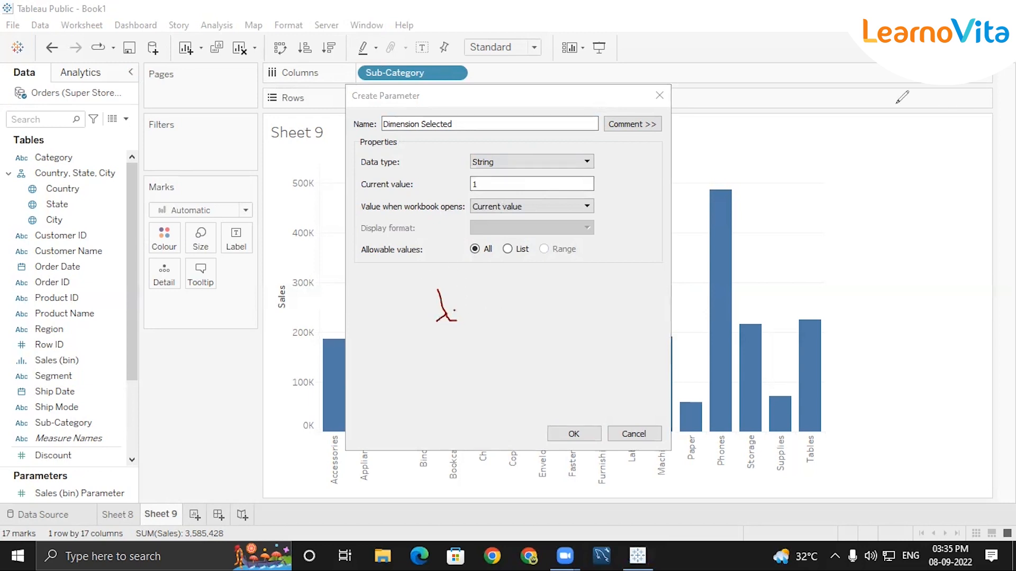
pyautogui.moveTo(57, 386); pyautogui.dragTo(68, 387)
pyautogui.moveTo(63, 432); pyautogui.dragTo(110, 430)
pyautogui.moveTo(62, 252); pyautogui.dragTo(130, 225)
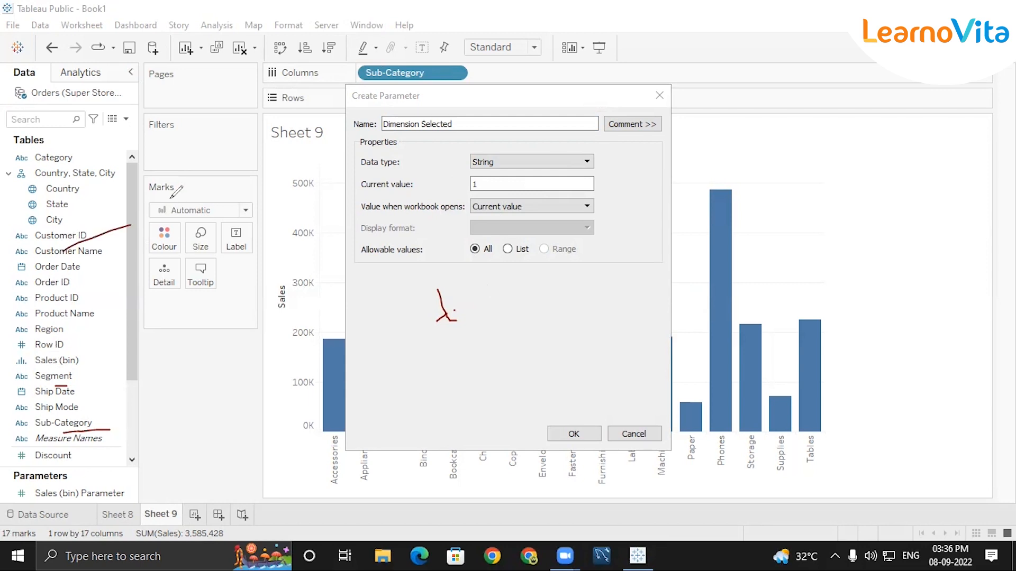
pyautogui.moveTo(34, 380); pyautogui.dragTo(72, 377)
pyautogui.moveTo(34, 424); pyautogui.dragTo(94, 430)
pyautogui.click(691, 122)
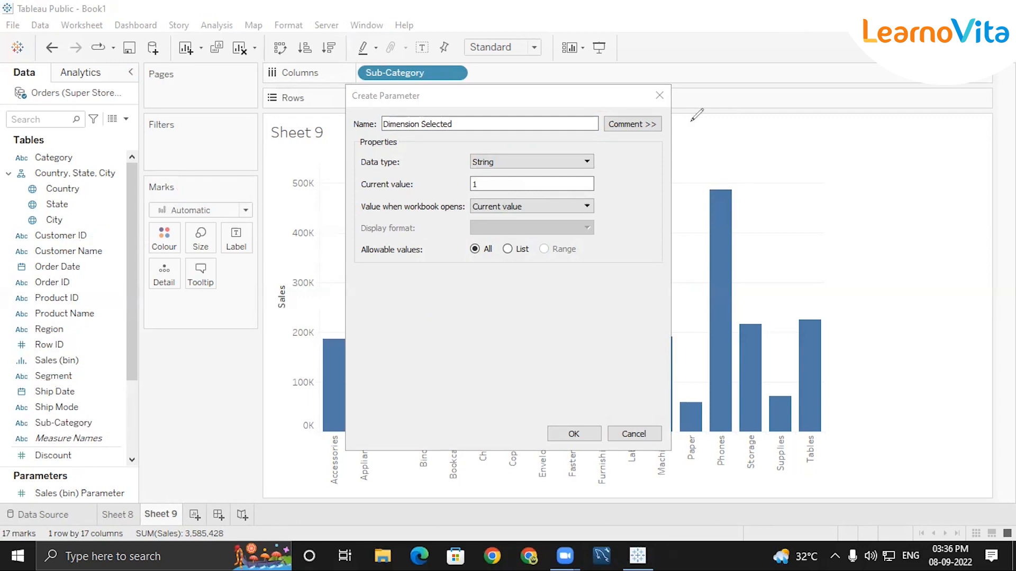
# - Keep the parameter's data type as String, restrict its allowable values to a list and add Segment as the first value
pyautogui.click(586, 162)
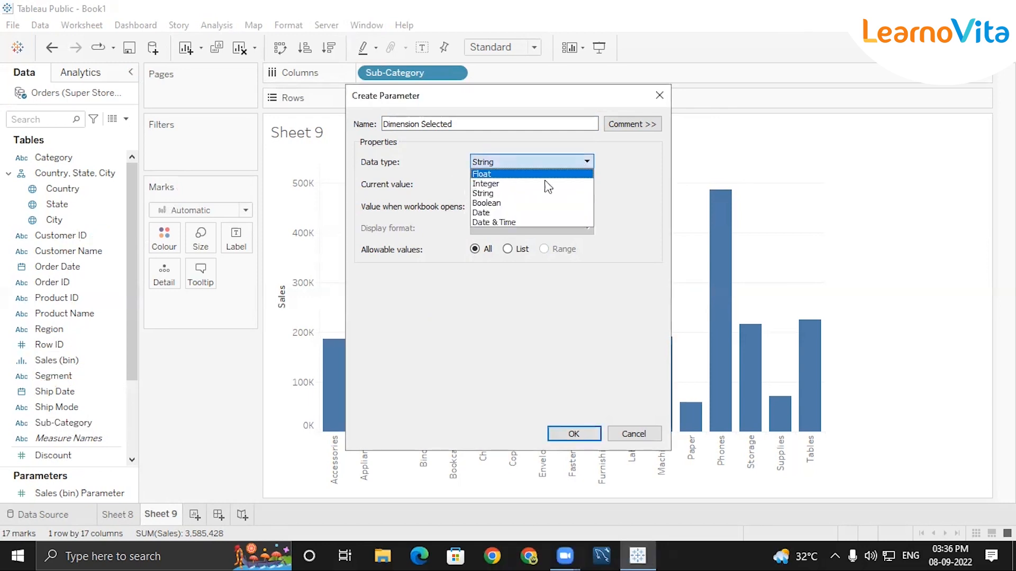
pyautogui.click(506, 193)
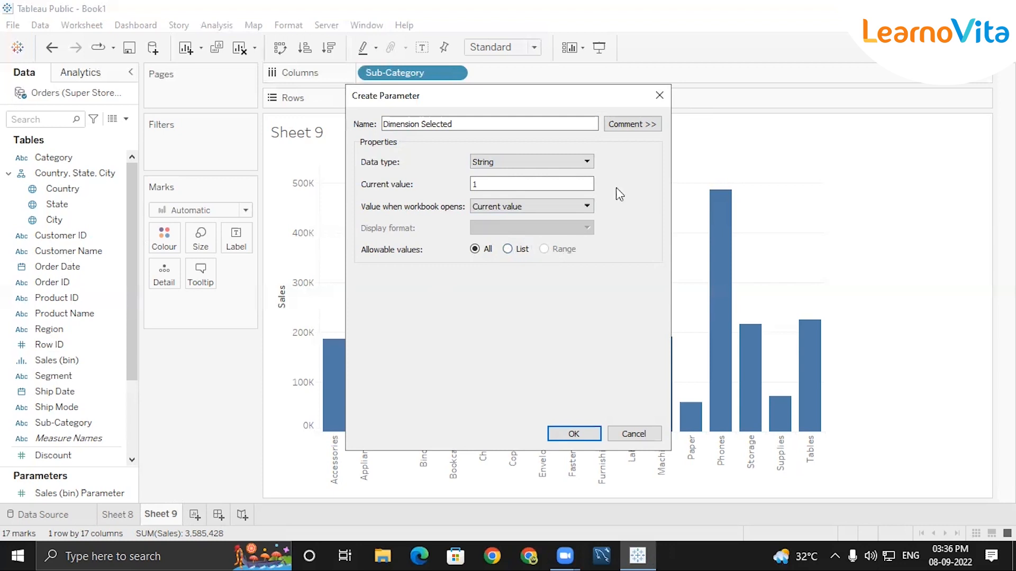
pyautogui.click(517, 253)
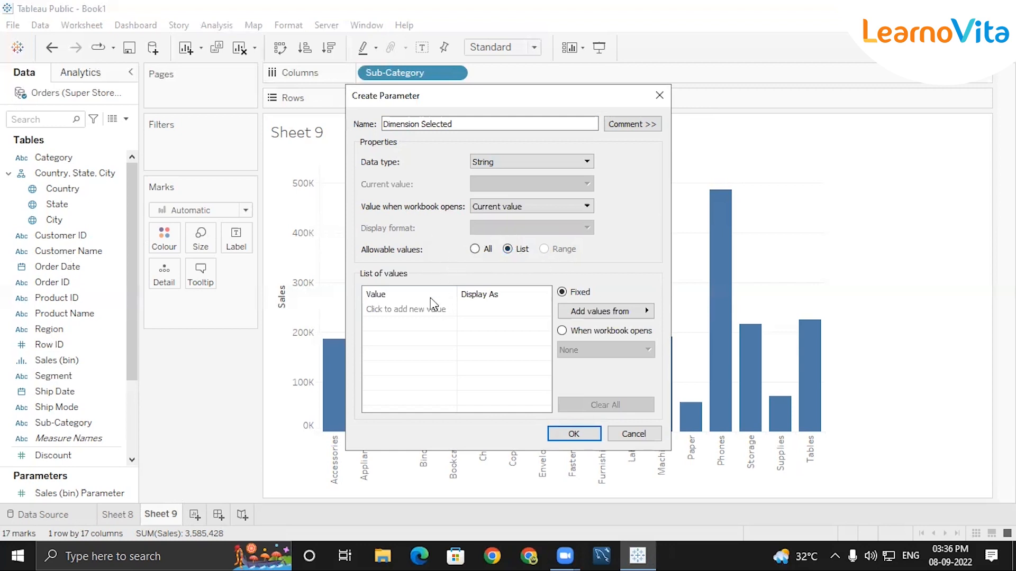
pyautogui.click(396, 309)
pyautogui.write('SEGMEN')
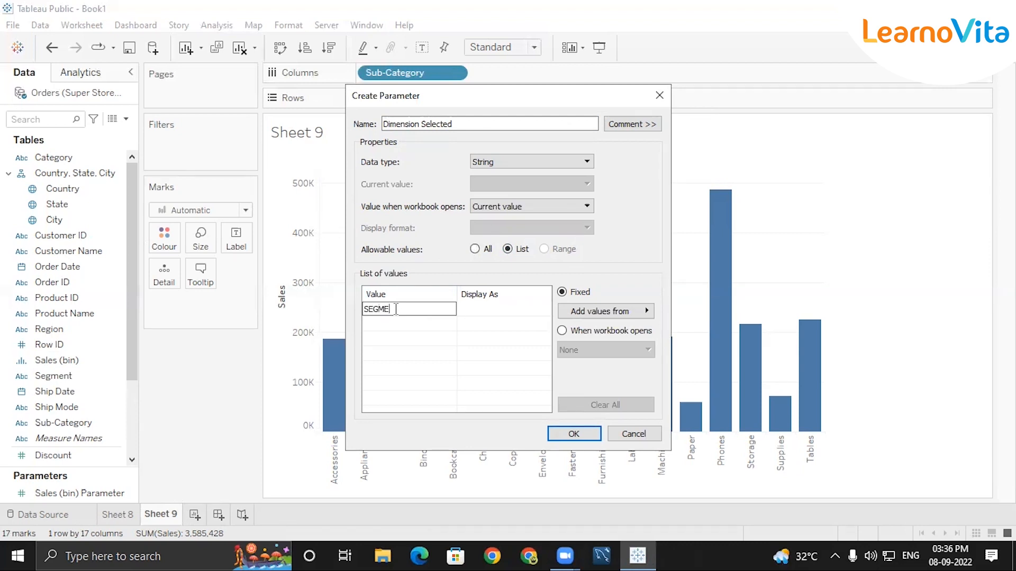
pyautogui.press('BackSpace')
pyautogui.press('BackSpace')
pyautogui.press('BackSpace')
pyautogui.press('BackSpace')
pyautogui.press('BackSpace')
pyautogui.write('egment')
pyautogui.press('Return')
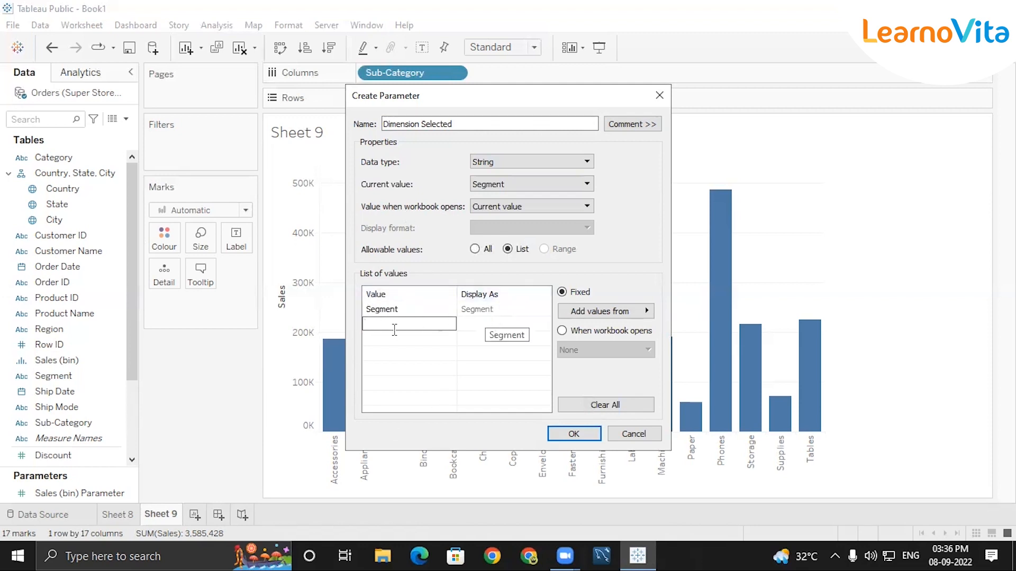
# - Add Category, Sub-Category and Ship Mode to the parameter's list of values and create the parameter
pyautogui.write('Category')
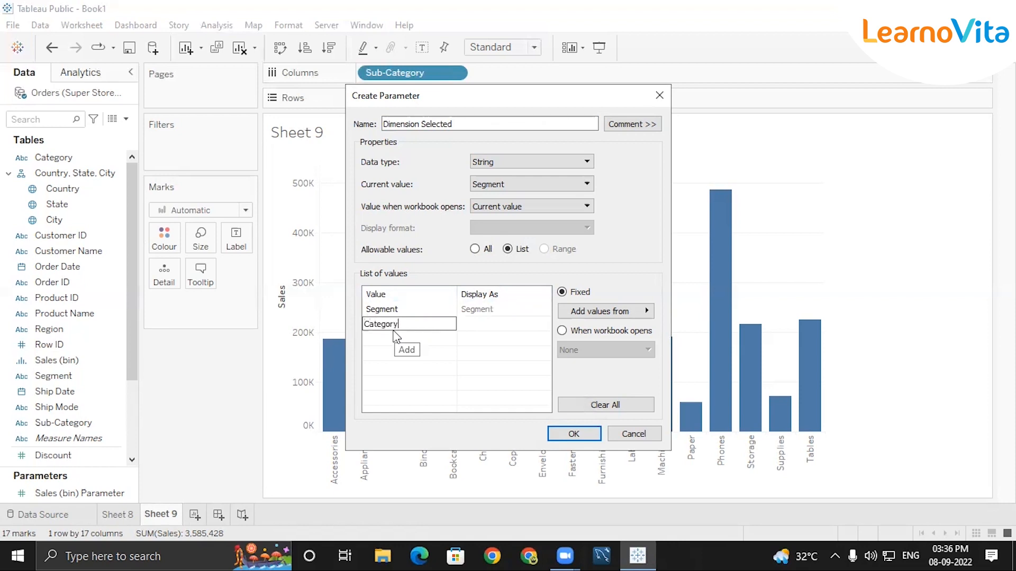
pyautogui.press('Return')
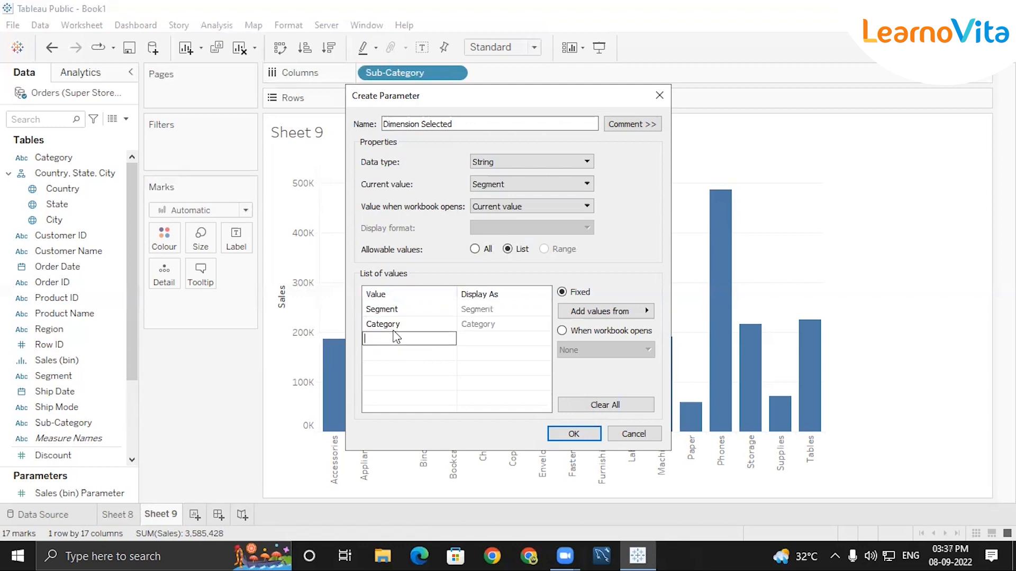
pyautogui.write('Sub-Category')
pyautogui.press('Return')
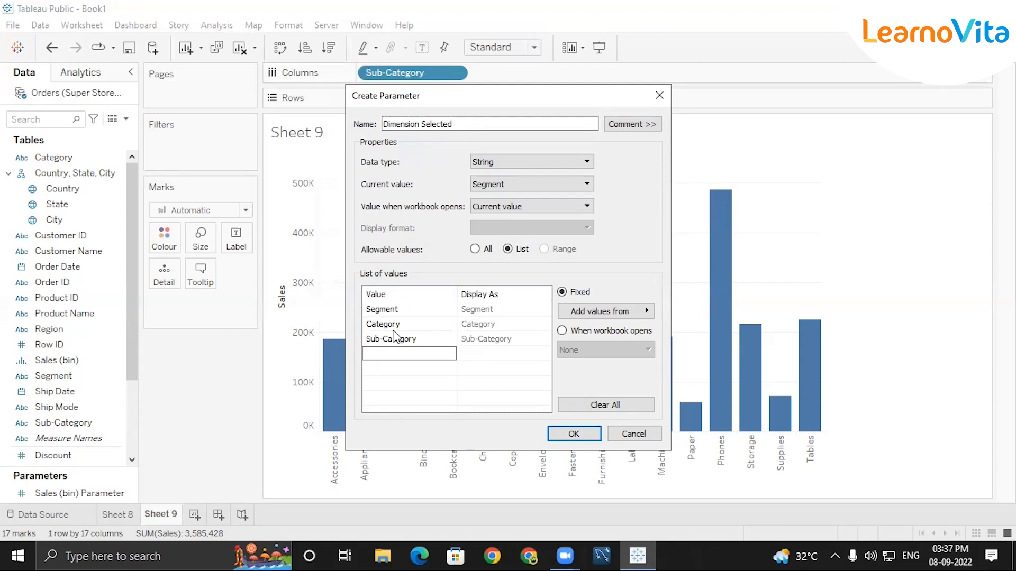
pyautogui.write('Ship Mode')
pyautogui.press('Return')
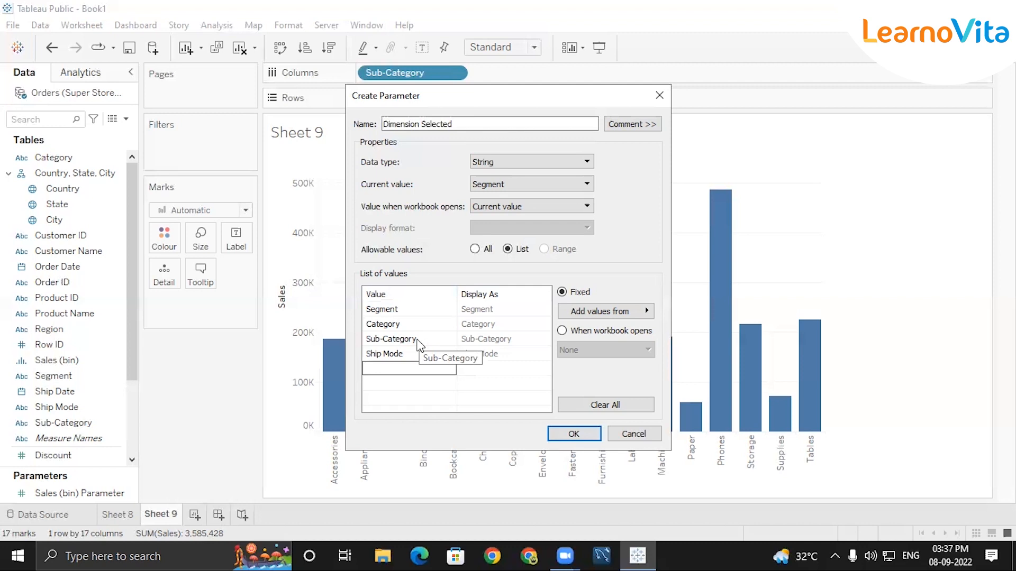
pyautogui.click(566, 432)
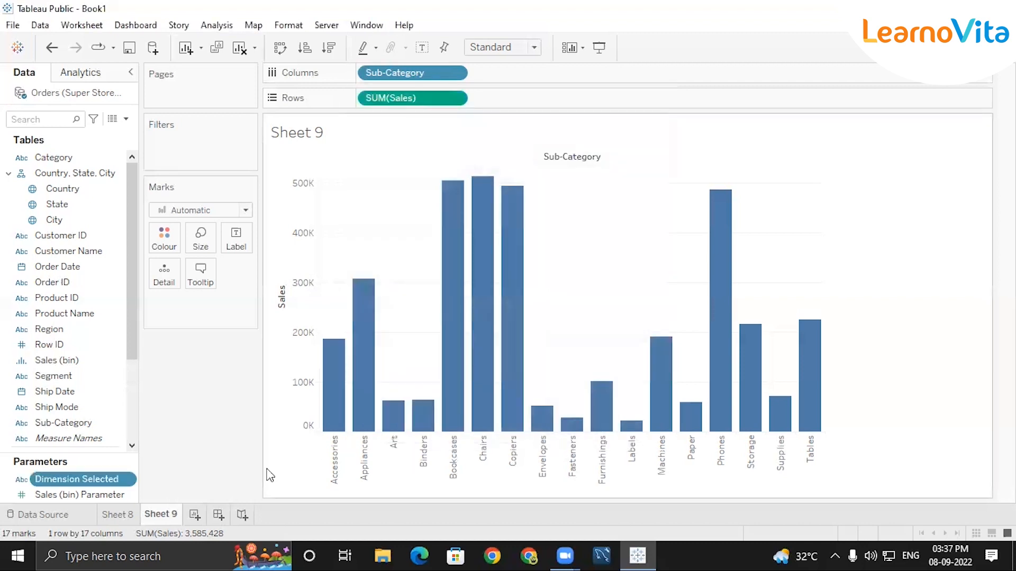
# - Show the Dimension Selected parameter control on the sheet and try Sub-Category and Ship Mode, finishing with Category selected
pyautogui.click(129, 480)
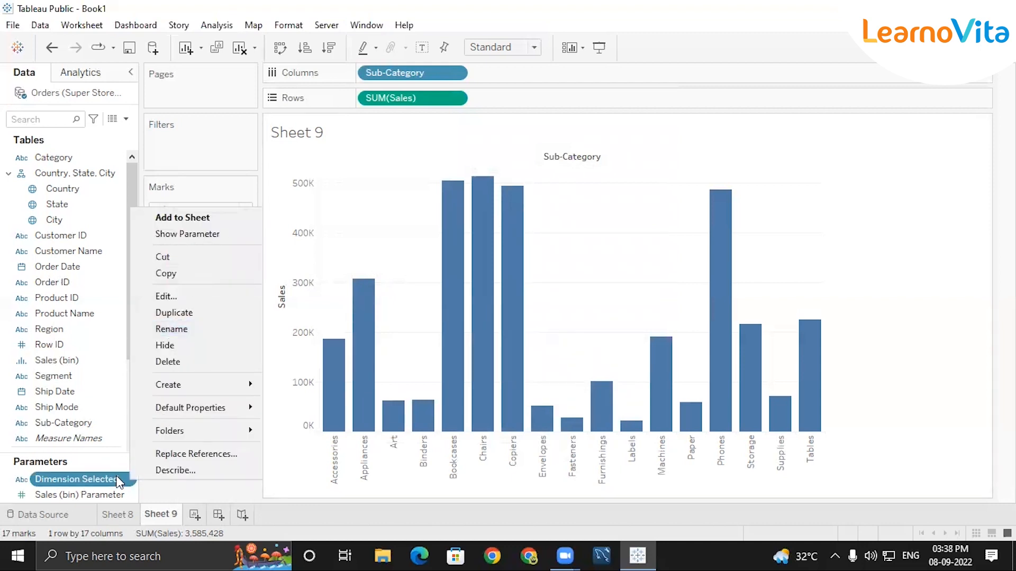
pyautogui.click(198, 236)
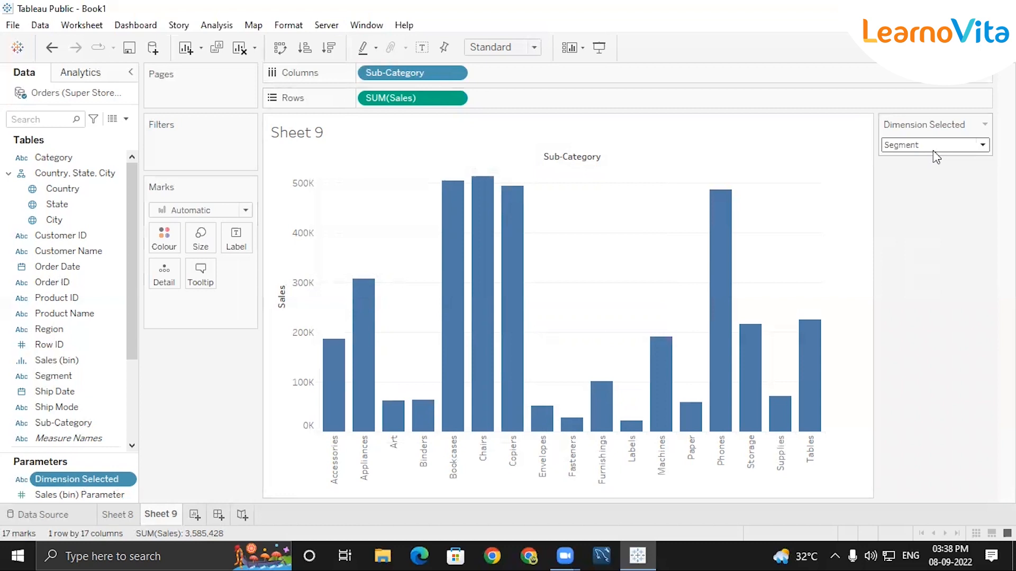
pyautogui.click(948, 146)
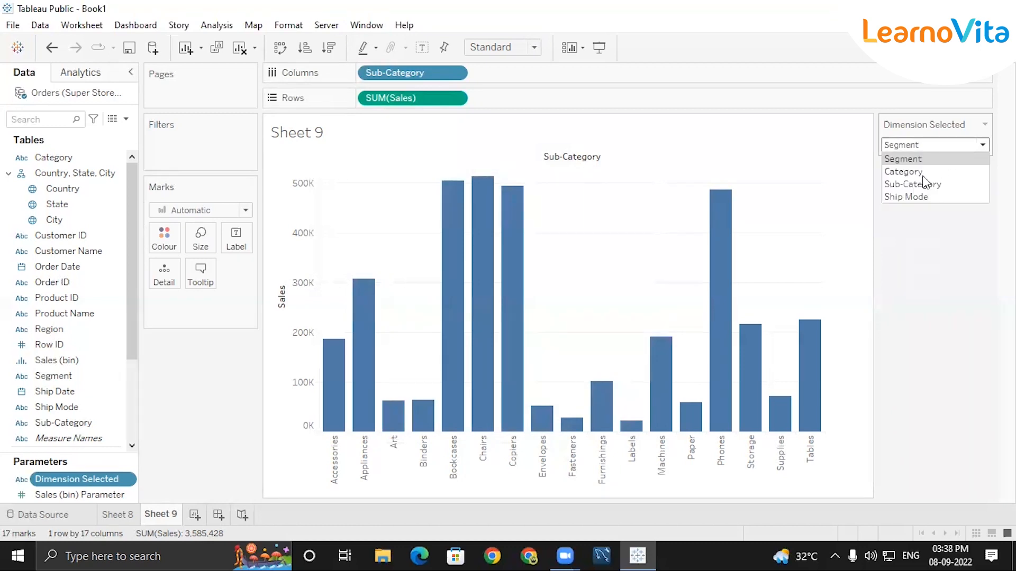
pyautogui.click(916, 182)
pyautogui.click(918, 151)
pyautogui.click(916, 197)
pyautogui.click(918, 152)
pyautogui.click(906, 173)
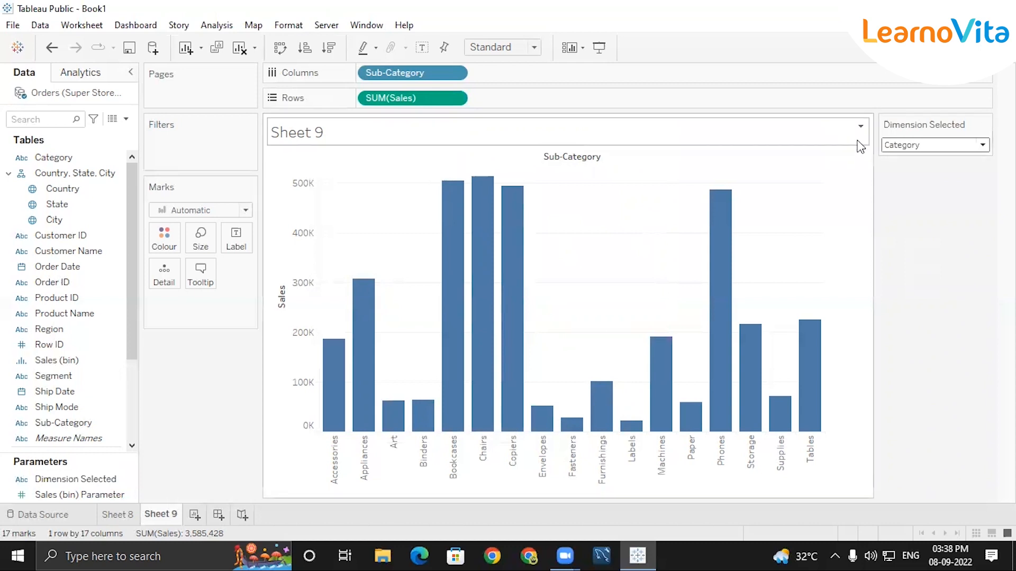
# - Remove Sub-Category from Columns and put the Dimension Selected parameter in its place
pyautogui.click(454, 73)
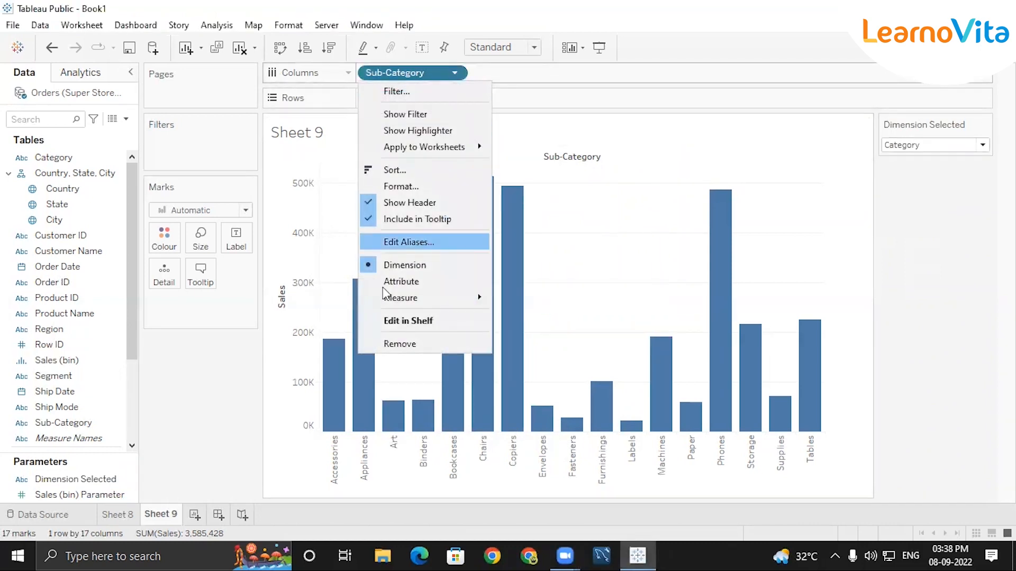
pyautogui.click(399, 344)
pyautogui.click(77, 479)
pyautogui.moveTo(177, 416); pyautogui.dragTo(405, 79)
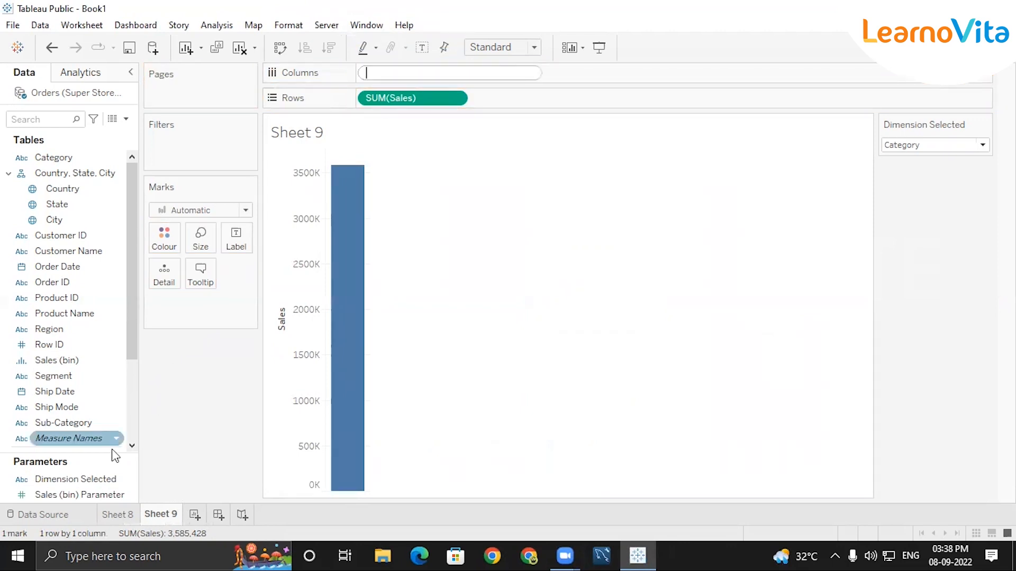
pyautogui.moveTo(77, 478); pyautogui.dragTo(465, 82)
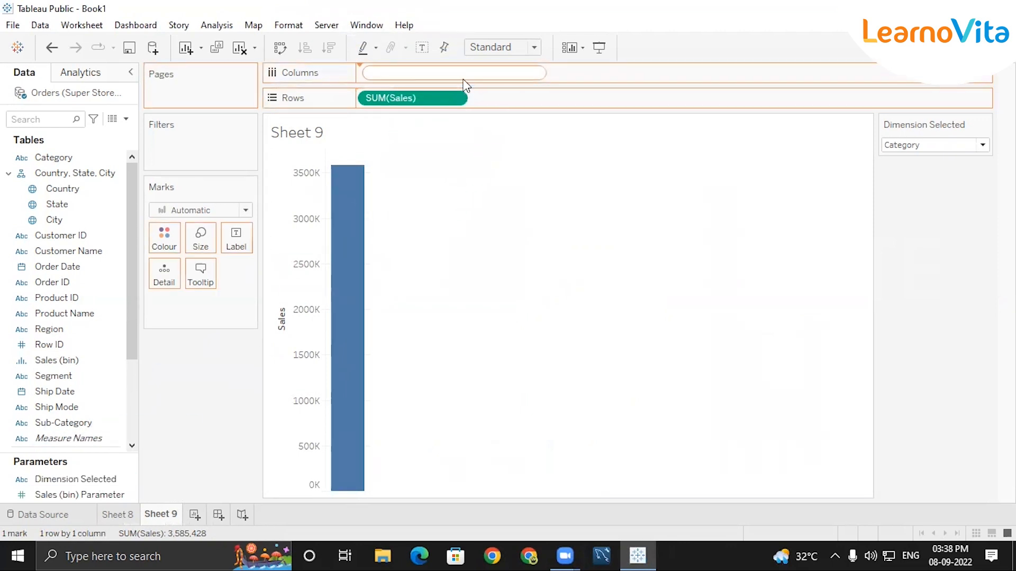
# - Test the chart by switching the Dimension Selected parameter to Ship Mode and back to Category
pyautogui.click(922, 149)
pyautogui.click(900, 197)
pyautogui.click(905, 146)
pyautogui.click(903, 172)
pyautogui.click(902, 143)
pyautogui.click(907, 173)
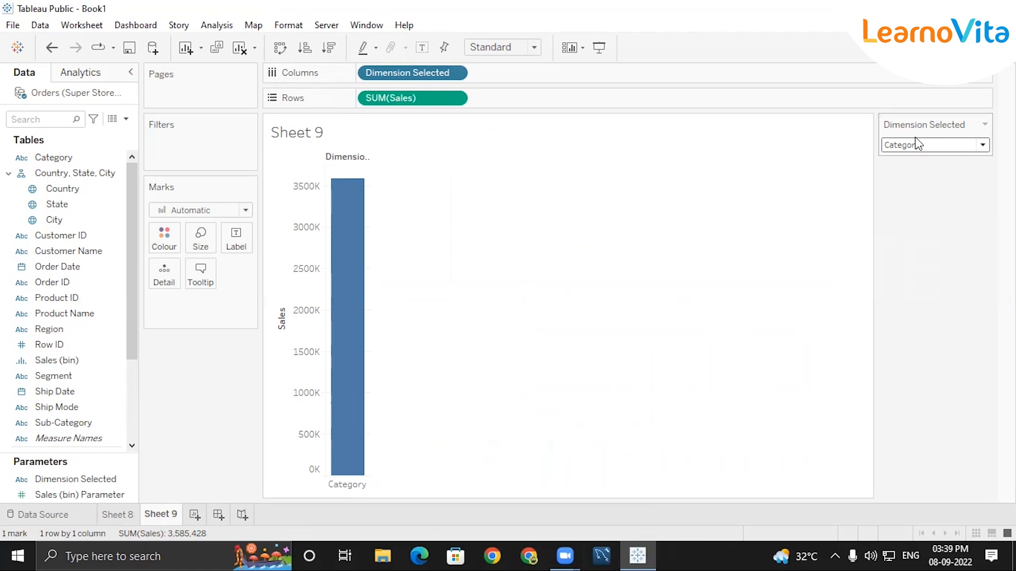
# - Create a new calculated field named Selected Dimension
pyautogui.click(123, 120)
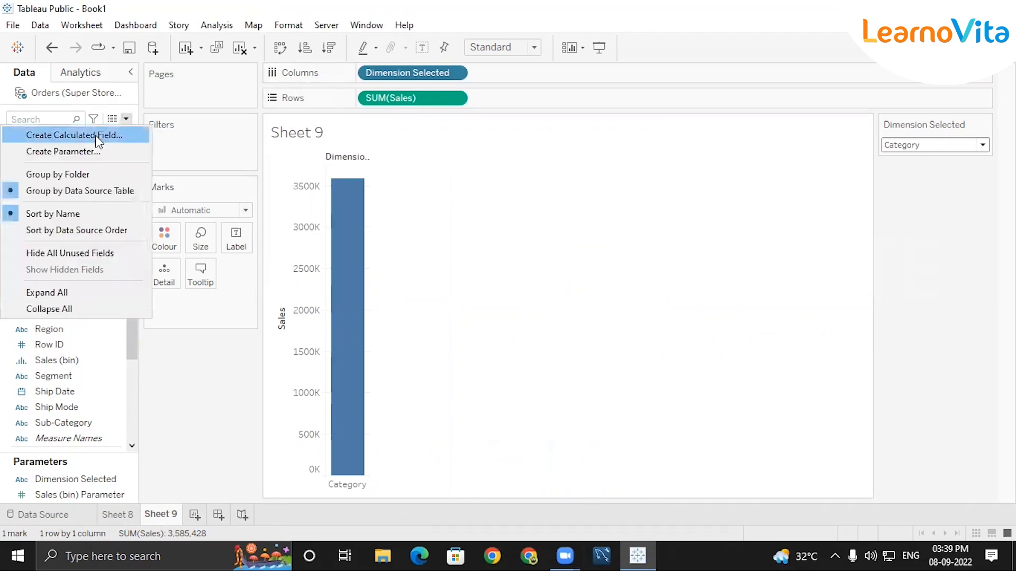
pyautogui.click(123, 119)
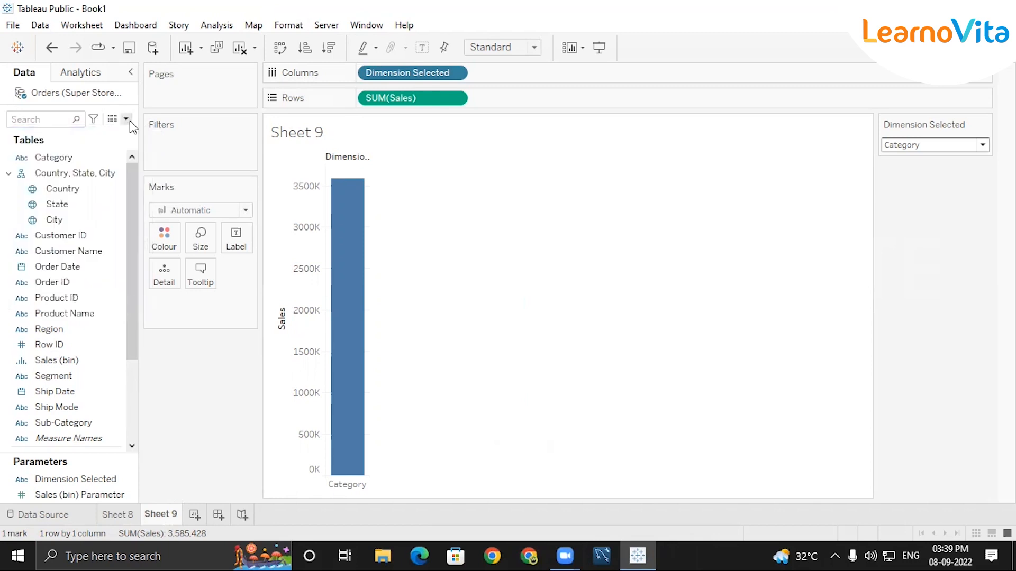
pyautogui.click(126, 119)
pyautogui.click(115, 135)
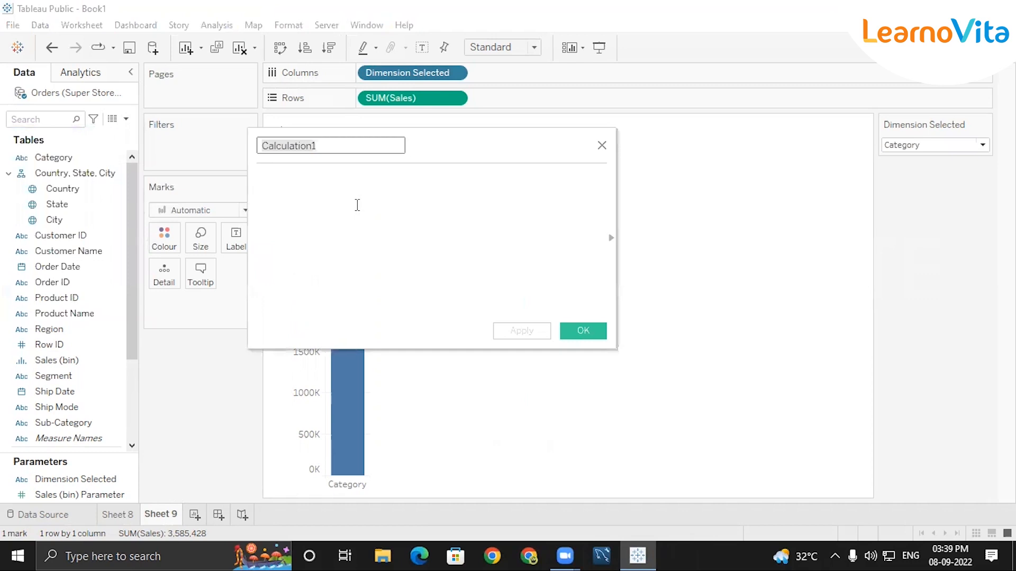
pyautogui.press('BackSpace')
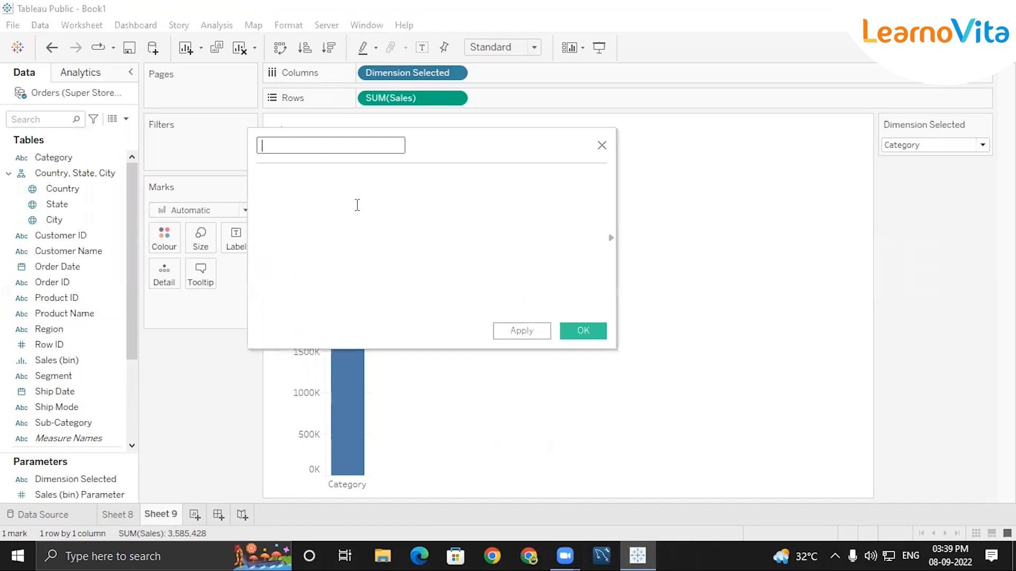
pyautogui.write('Selected Dimension')
# - Start the calculation's formula with CASE [Dimension Selected]
pyautogui.click(357, 205)
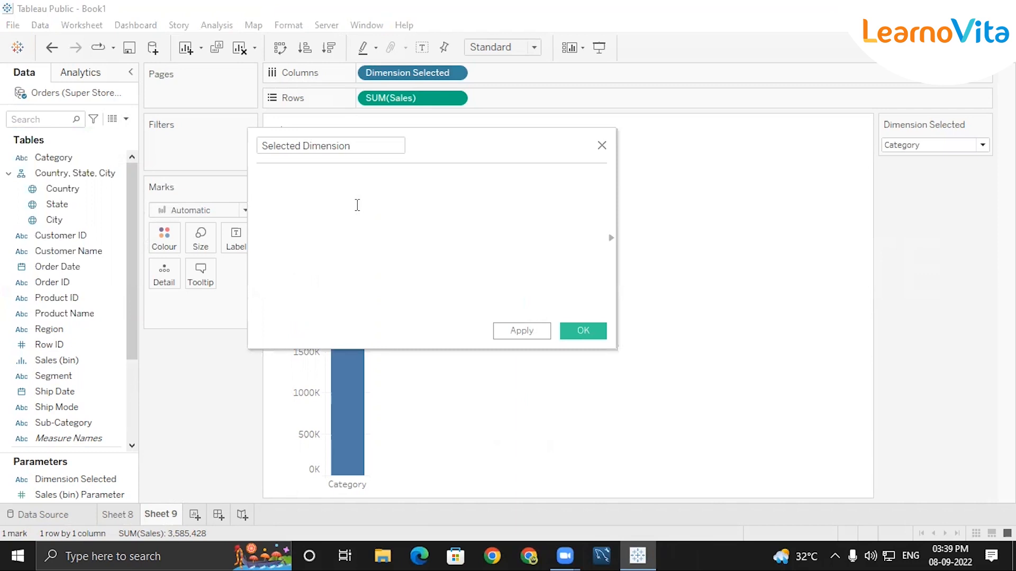
pyautogui.write('c')
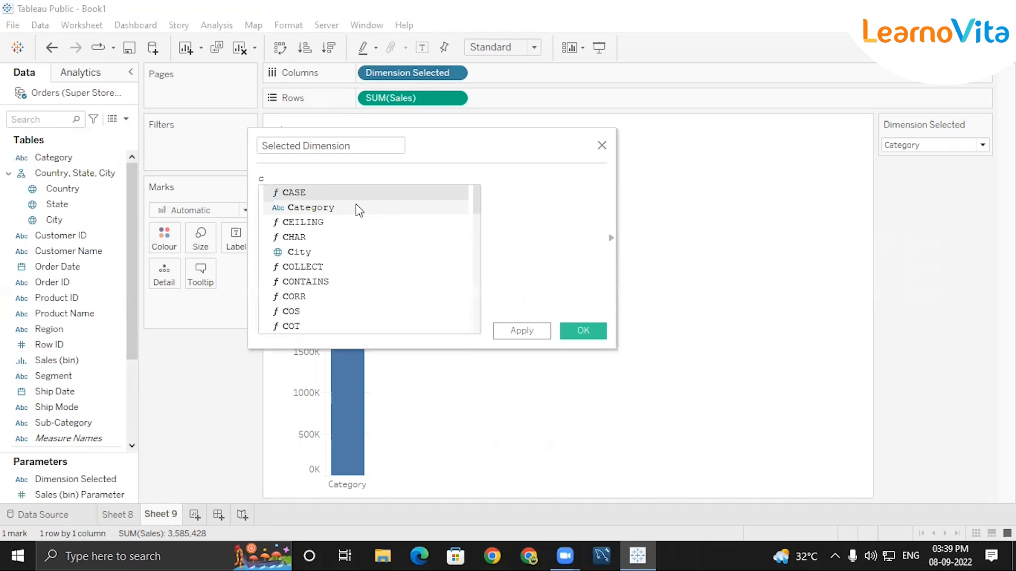
pyautogui.press('Return')
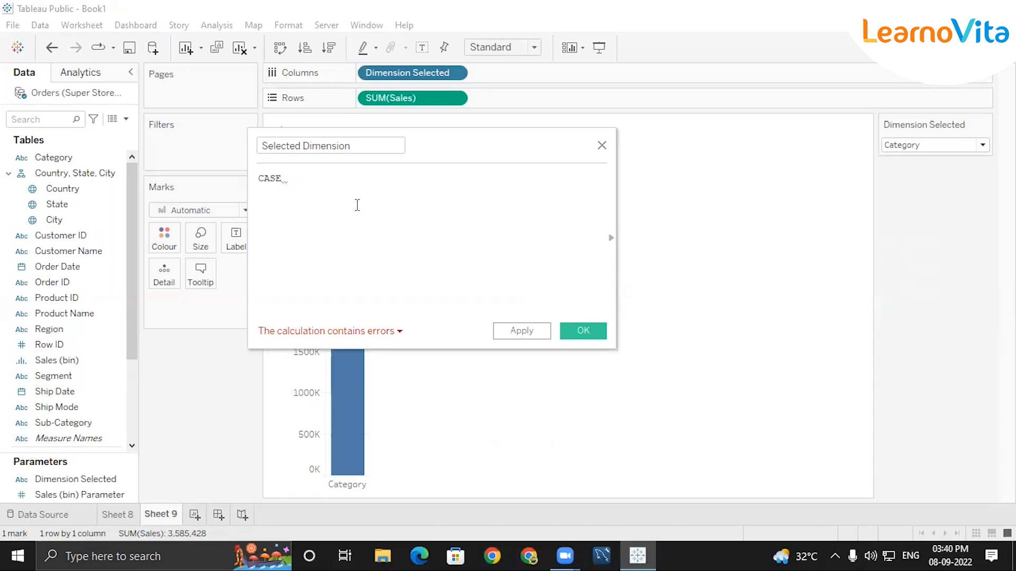
pyautogui.write('dim')
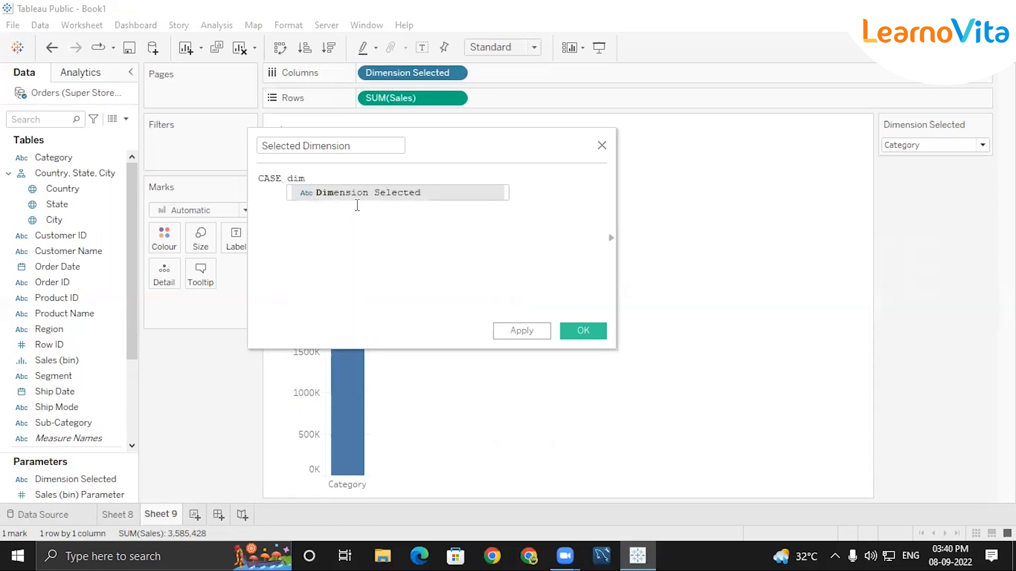
pyautogui.press('Return')
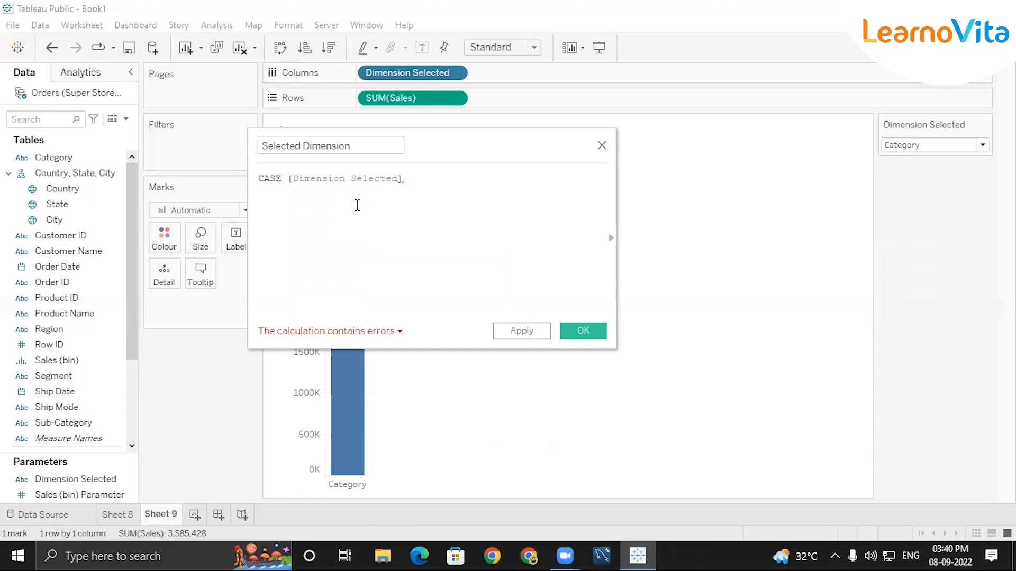
pyautogui.press('Return')
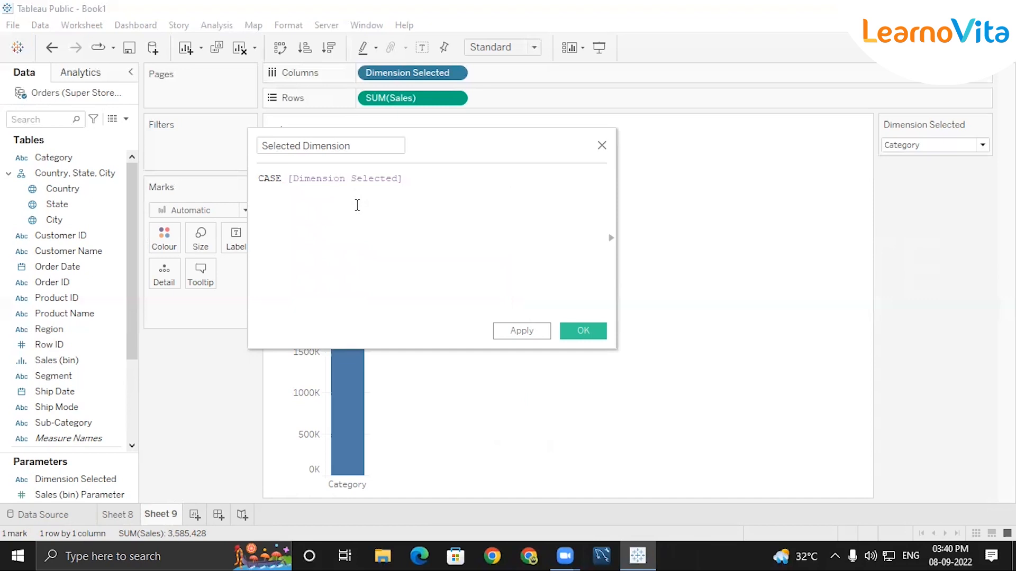
pyautogui.write('when')
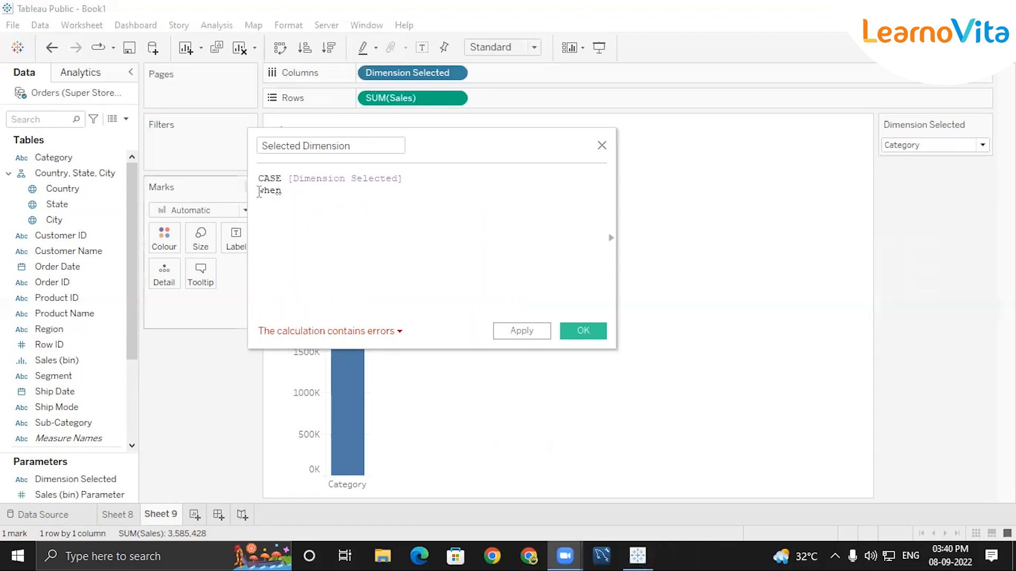
pyautogui.click(296, 196)
pyautogui.press('BackSpace')
pyautogui.press('BackSpace')
pyautogui.press('BackSpace')
pyautogui.press('BackSpace')
pyautogui.press('BackSpace')
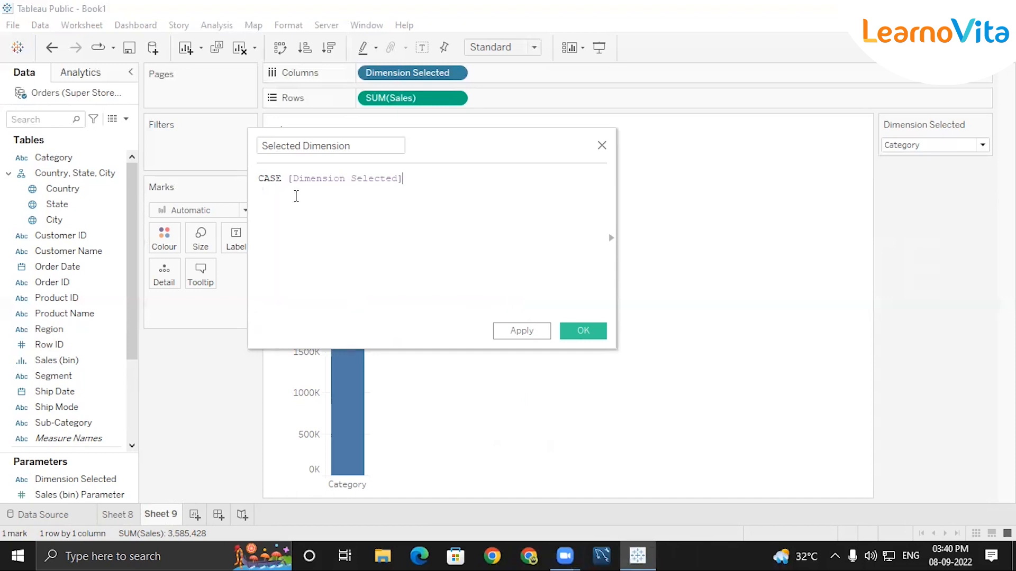
# - Begin a new formula line below the CASE line with the WHEN keyword
pyautogui.press('Return')
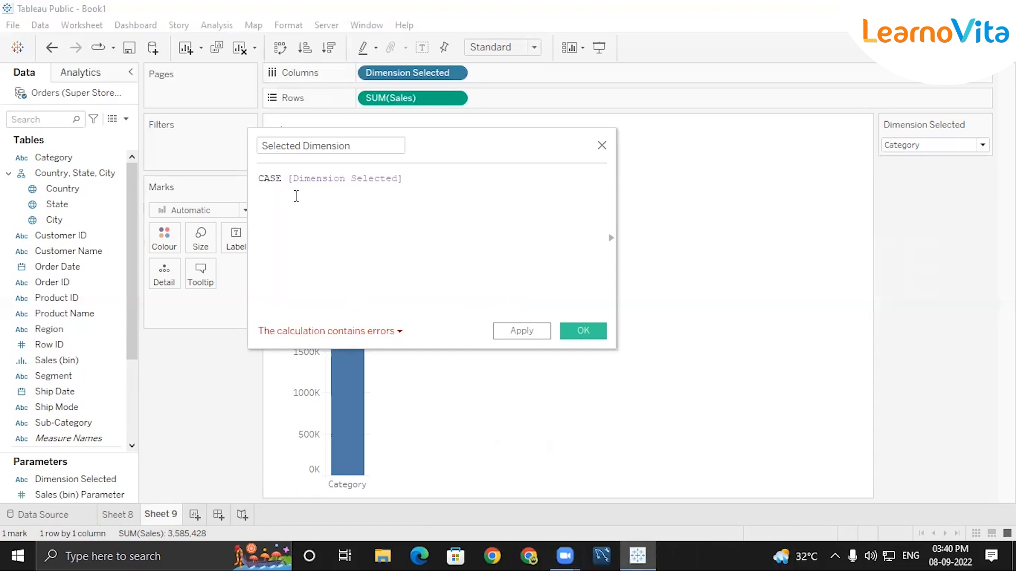
pyautogui.write('W')
pyautogui.press('Return')
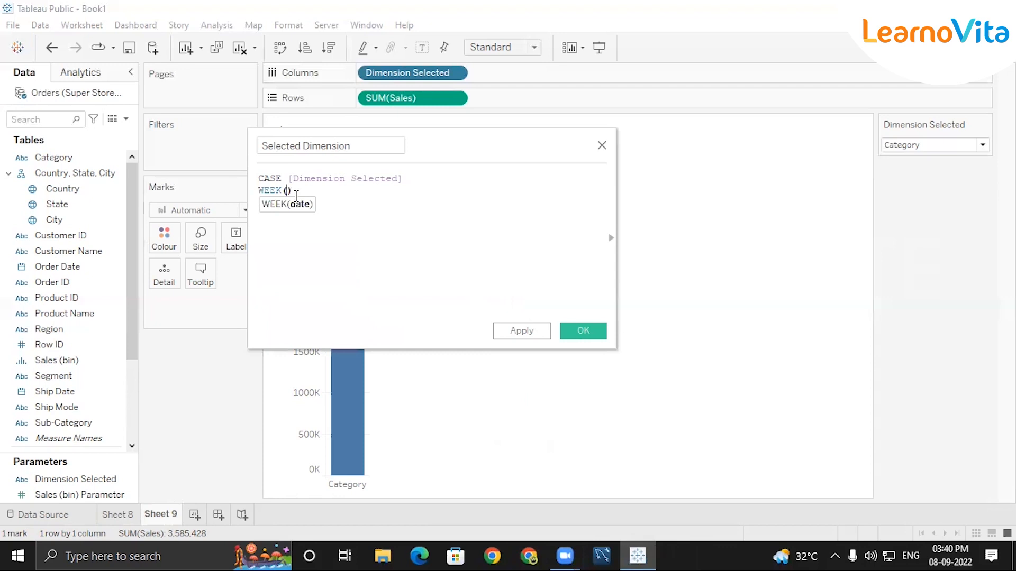
pyautogui.press('BackSpace')
pyautogui.press('BackSpace')
pyautogui.press('BackSpace')
pyautogui.press('BackSpace')
pyautogui.write('H')
pyautogui.press('Return')
pyautogui.press('Delete')
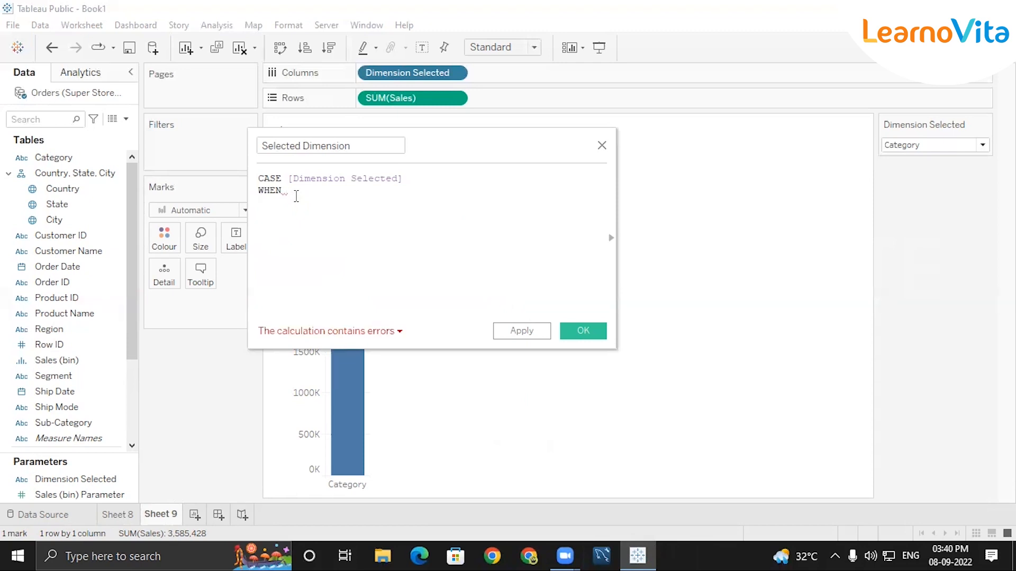
# - Give the WHEN line the value "Category" followed by the THEN keyword
pyautogui.write('"Category')
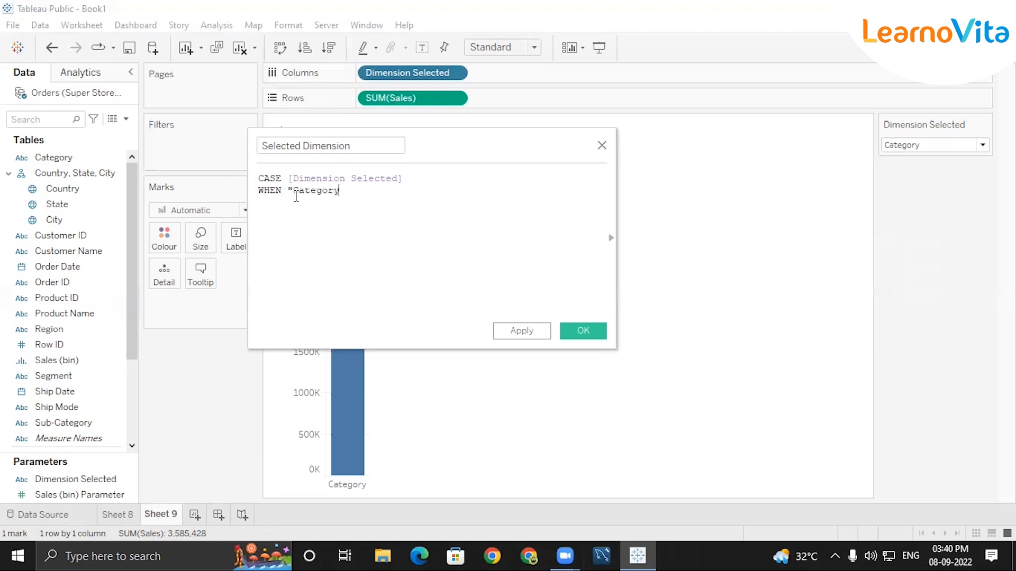
pyautogui.write('" te')
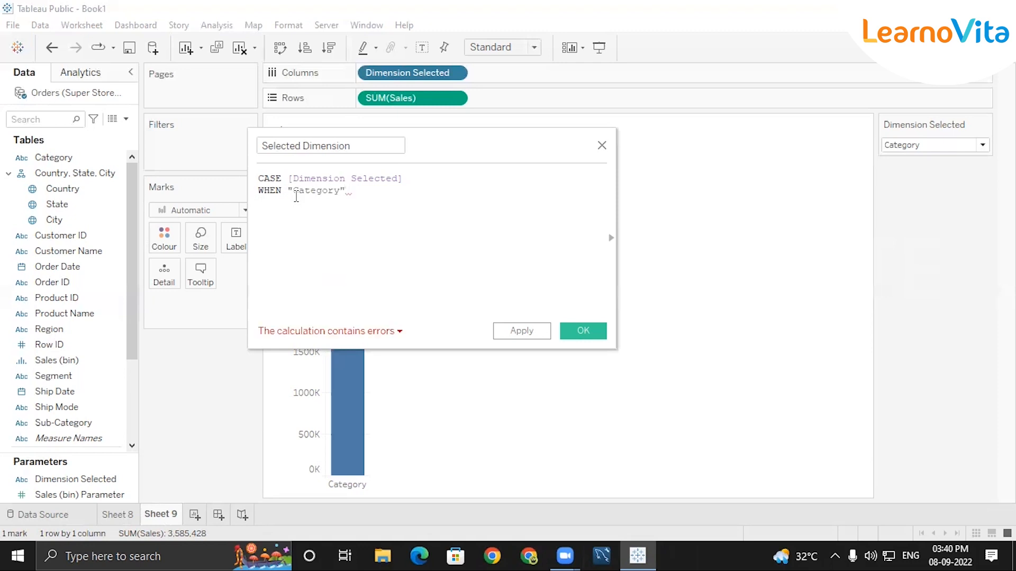
pyautogui.press('BackSpace')
pyautogui.write('he')
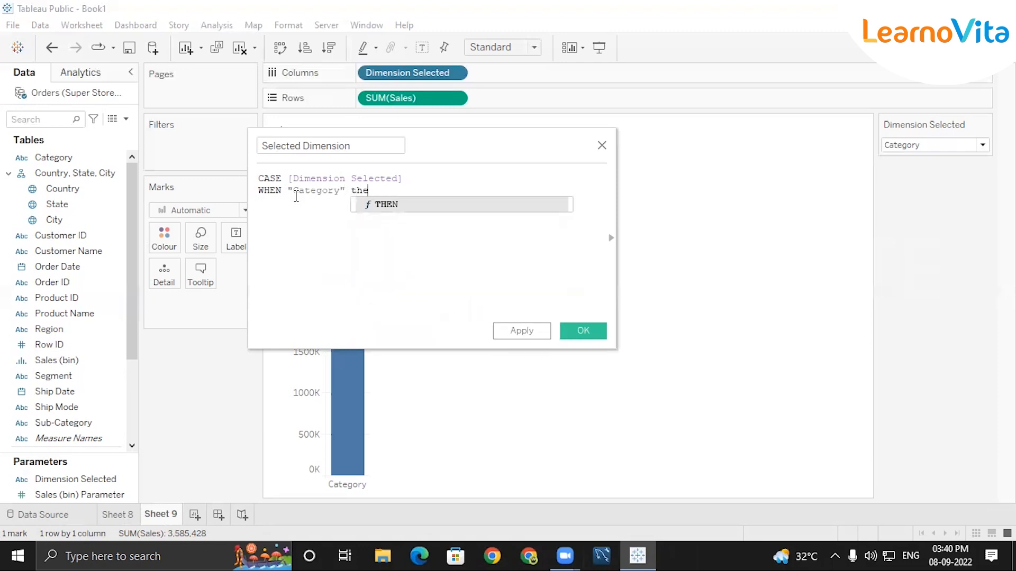
pyautogui.press('Return')
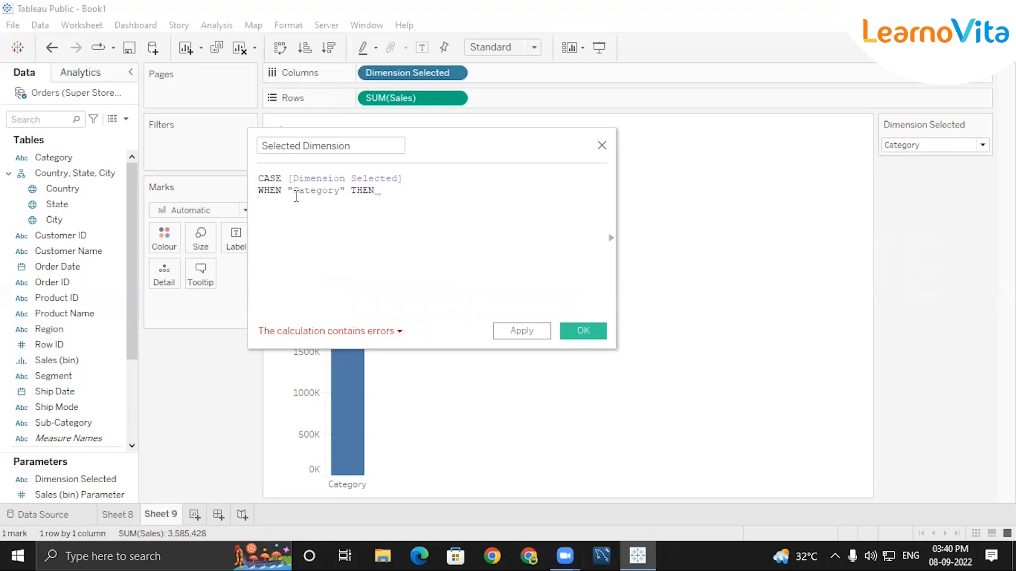
# - Make the "Category" branch return the Segment field
pyautogui.write('se')
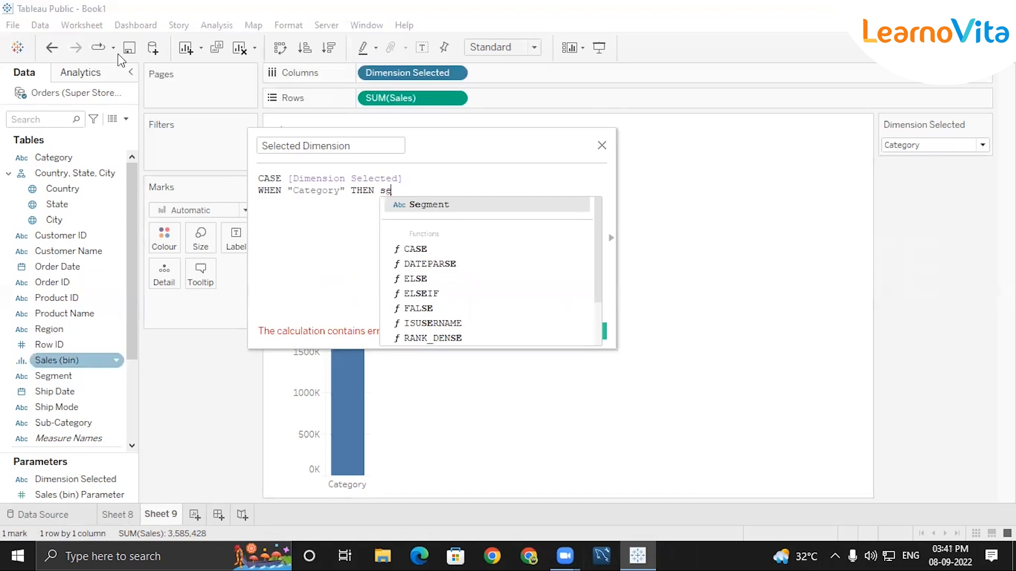
pyautogui.click(490, 210)
pyautogui.write('\\')
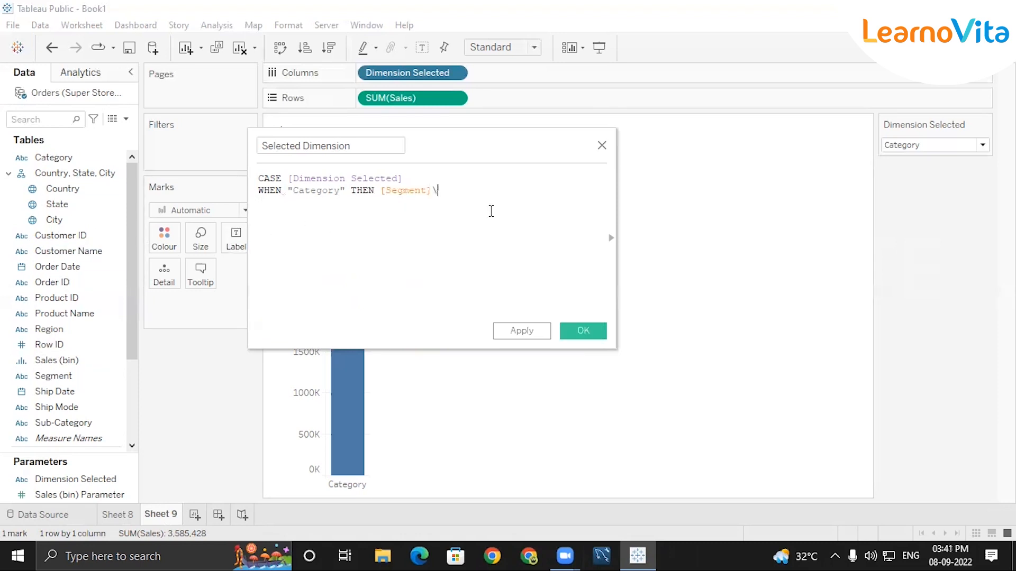
pyautogui.press('BackSpace')
# - Add the branch WHEN "Sub-Category" THEN [Sub-Category] and make the "Category" branch return the Category field
pyautogui.press('Return')
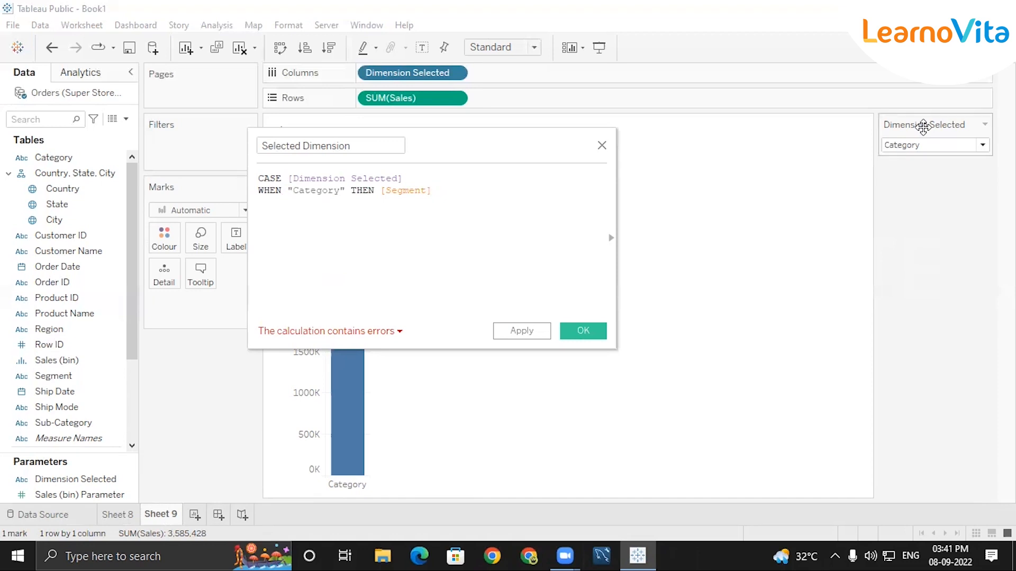
pyautogui.write('whe')
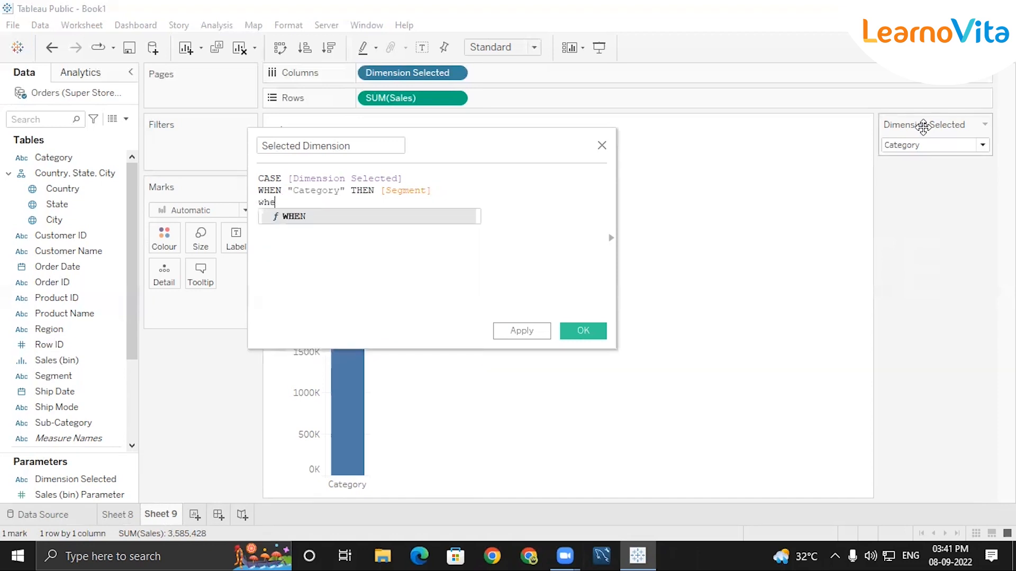
pyautogui.press('Return')
pyautogui.write('"Sub-Category" T')
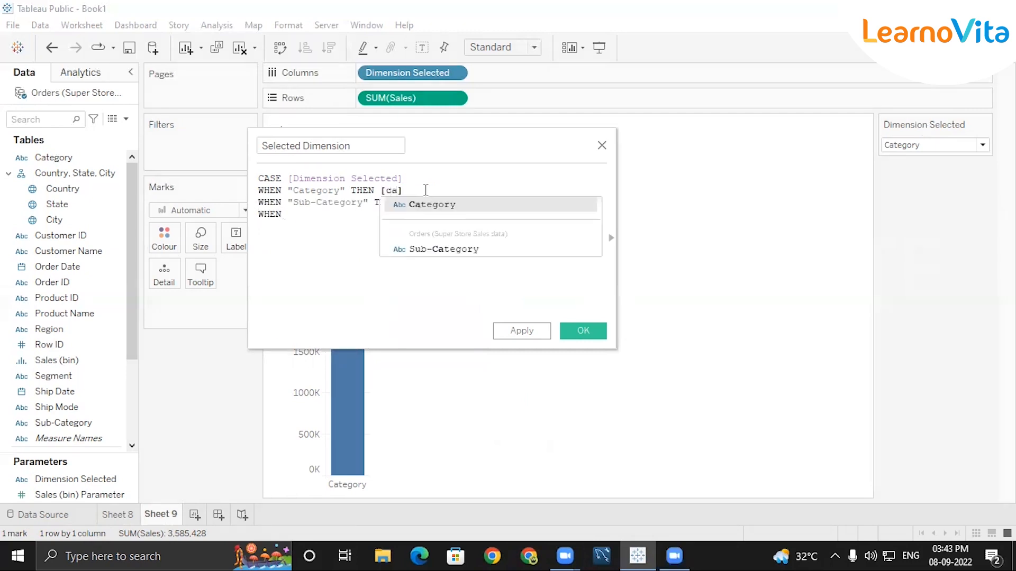
pyautogui.press('Return')
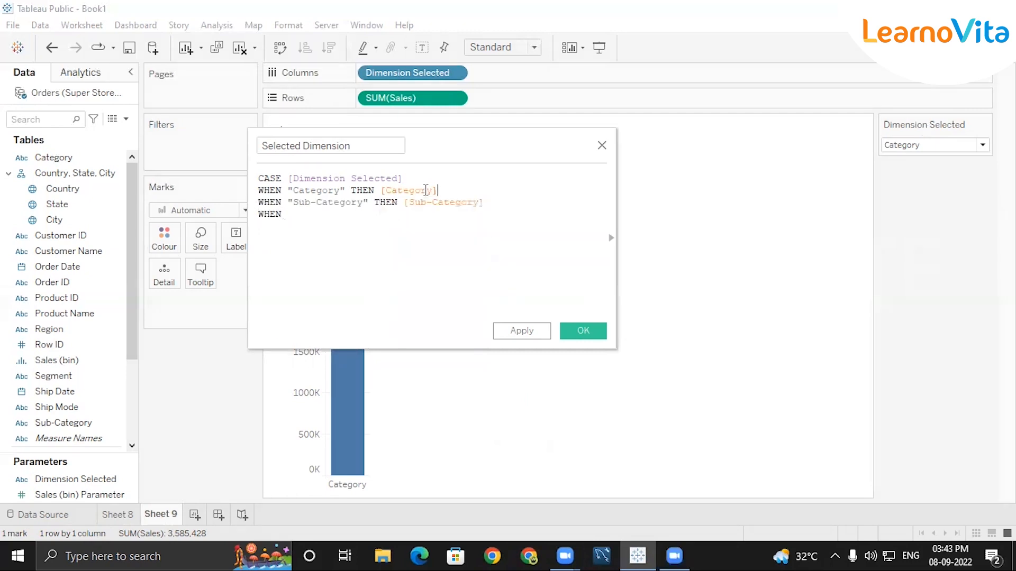
# - Check the Dimension Selected parameter's list of values and write the third branch as WHEN "Segment" THEN
pyautogui.click(983, 145)
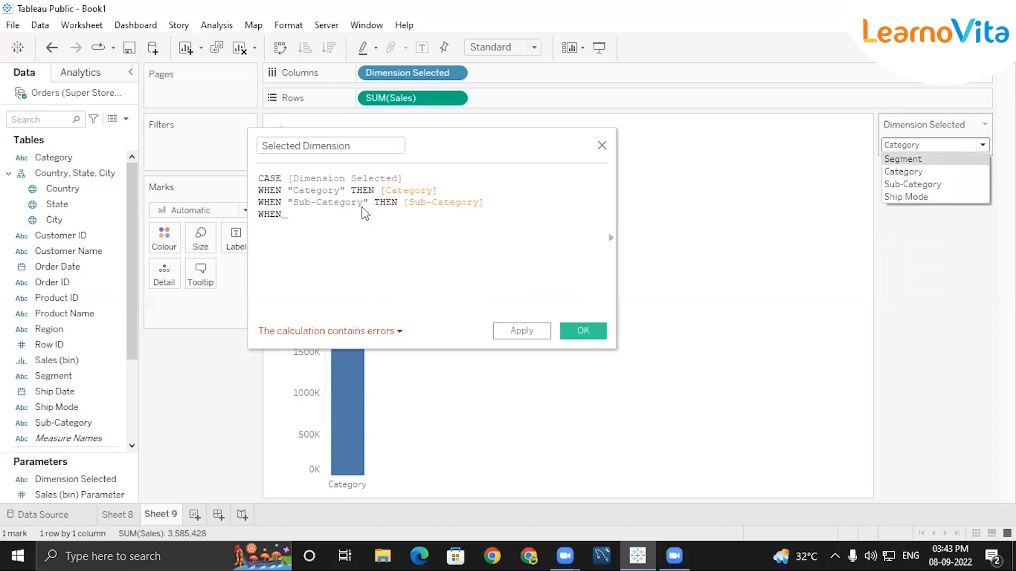
pyautogui.click(305, 214)
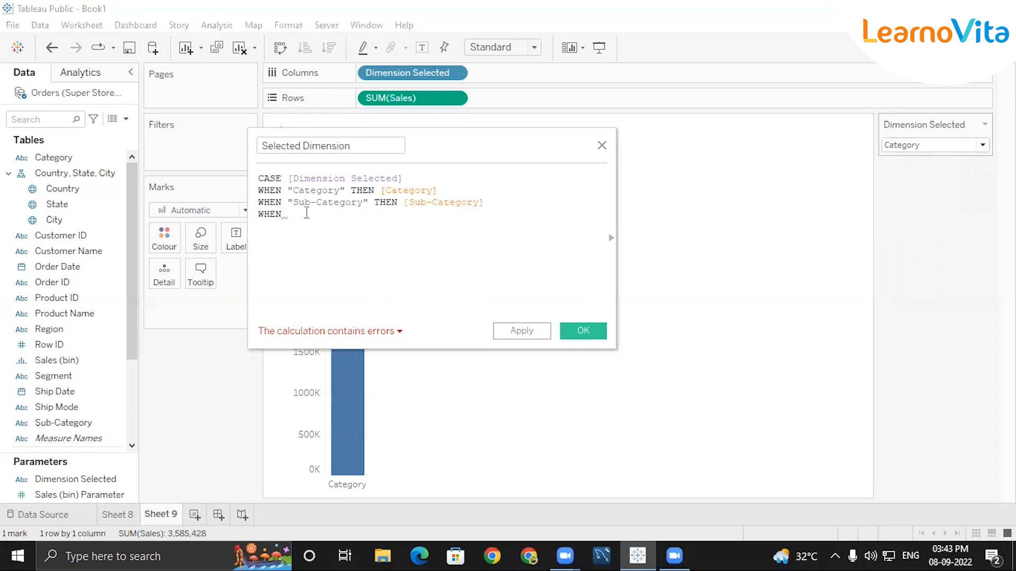
pyautogui.write('"')
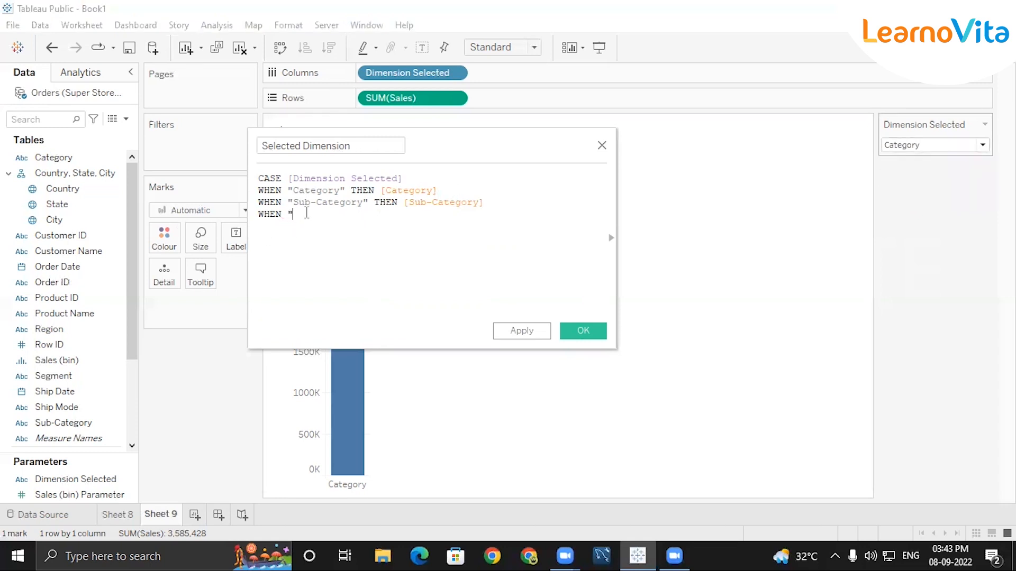
pyautogui.write('S')
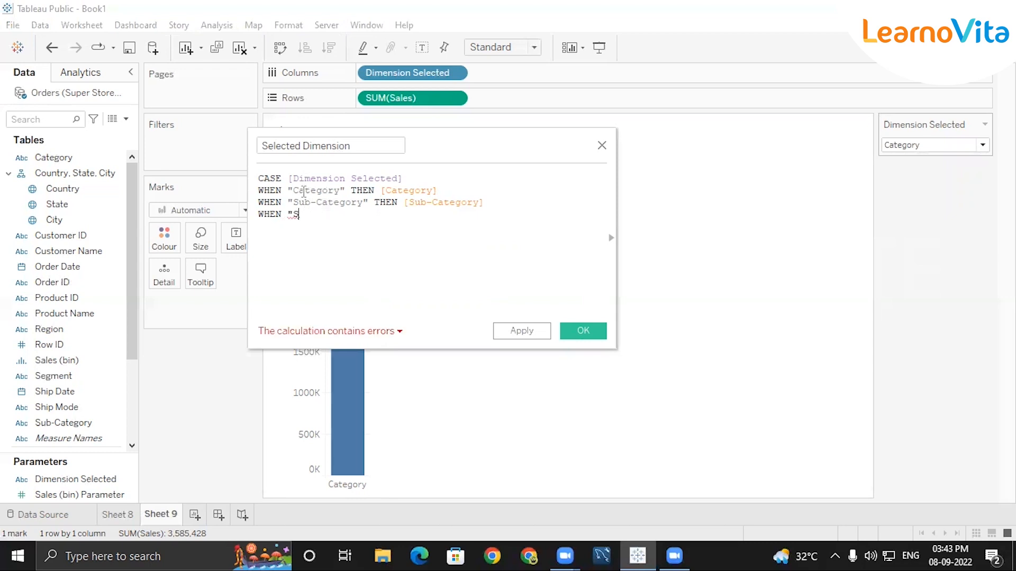
pyautogui.moveTo(292, 191); pyautogui.dragTo(337, 194)
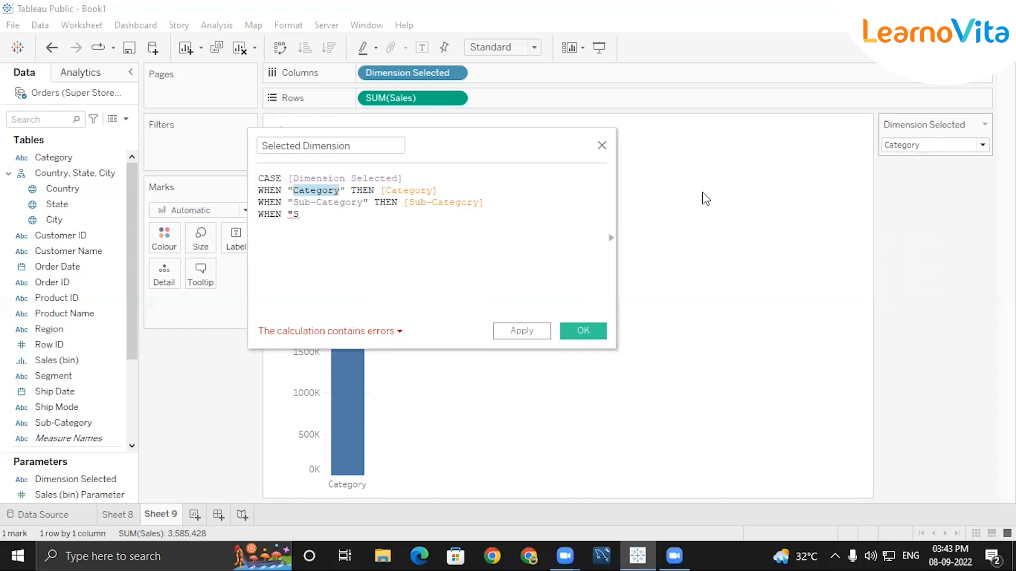
pyautogui.click(930, 145)
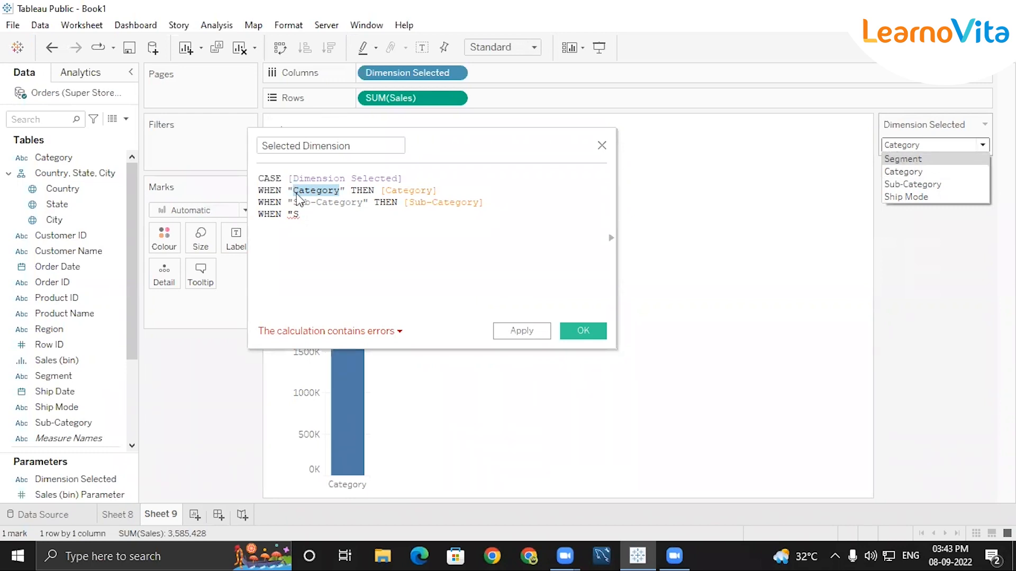
pyautogui.click(313, 211)
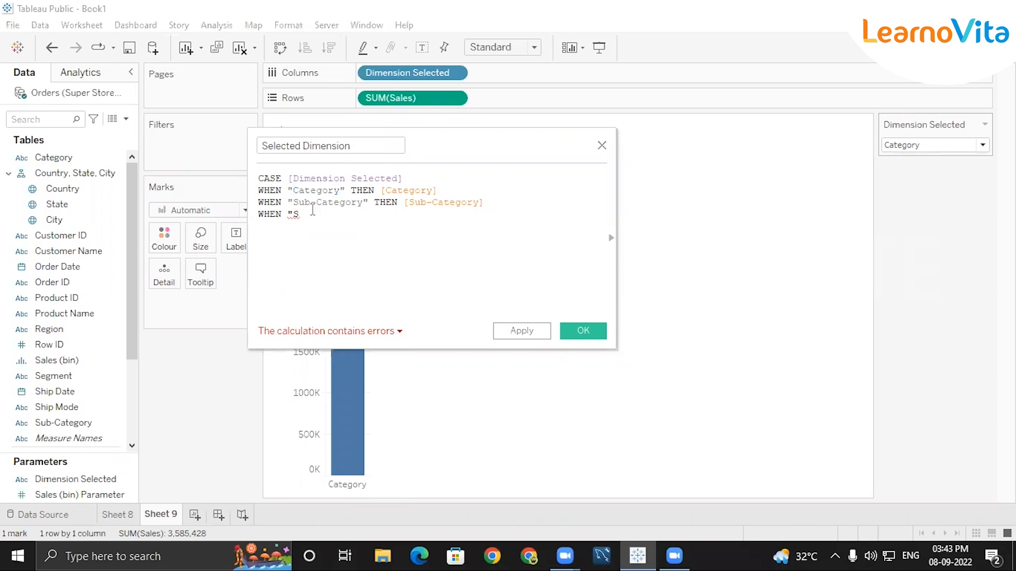
pyautogui.click(954, 146)
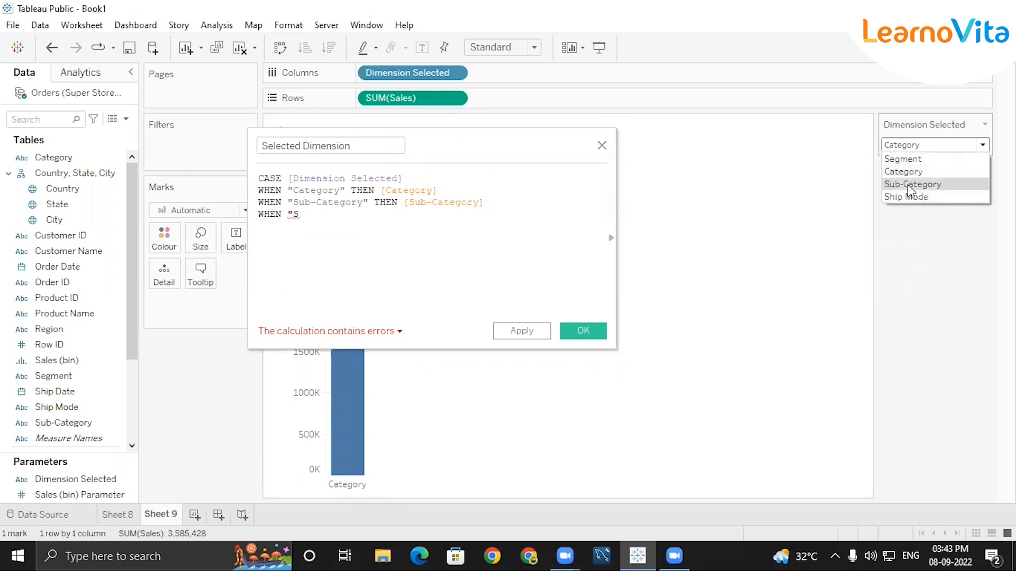
pyautogui.click(326, 219)
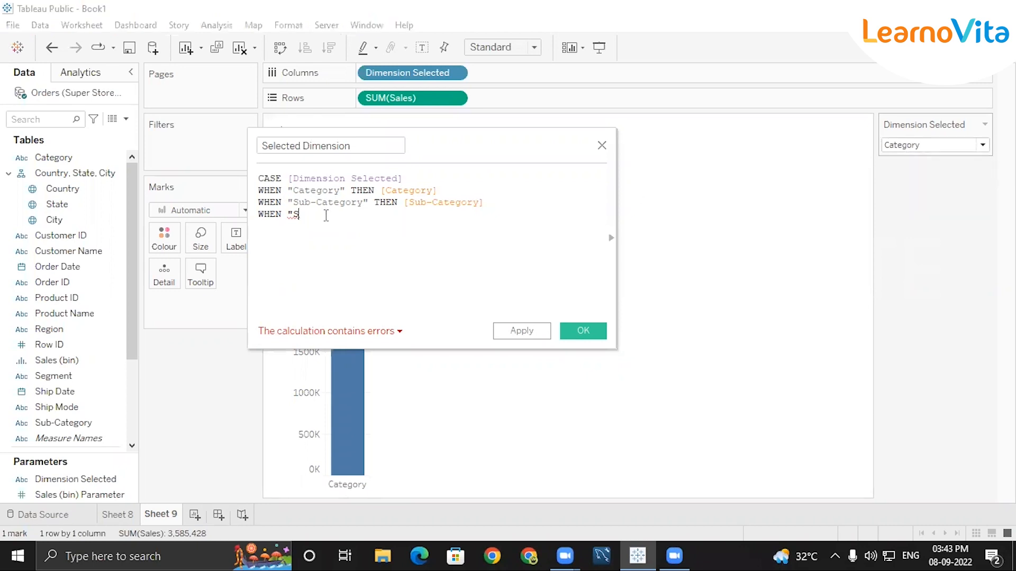
pyautogui.write('egment')
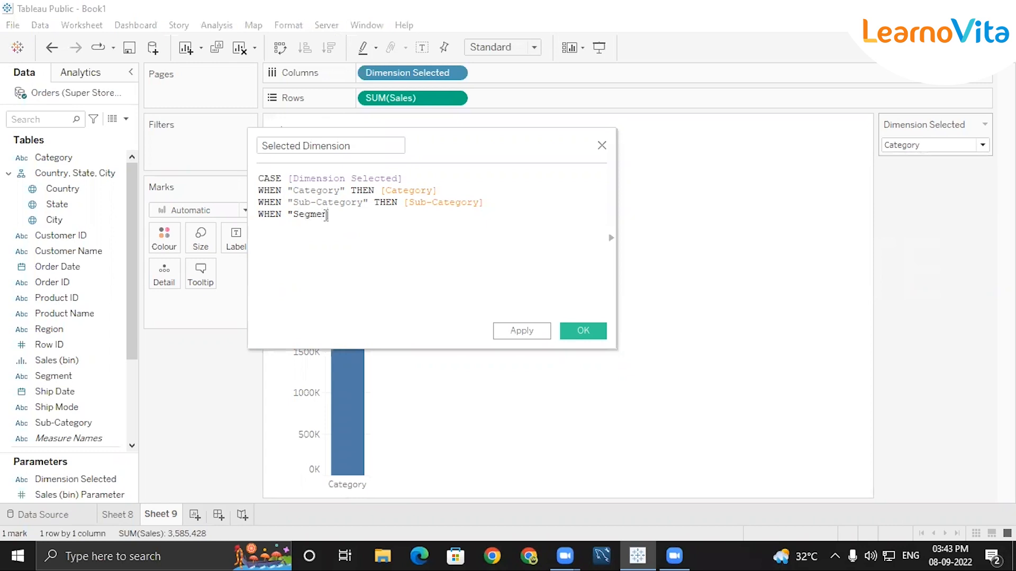
pyautogui.write('" THEN')
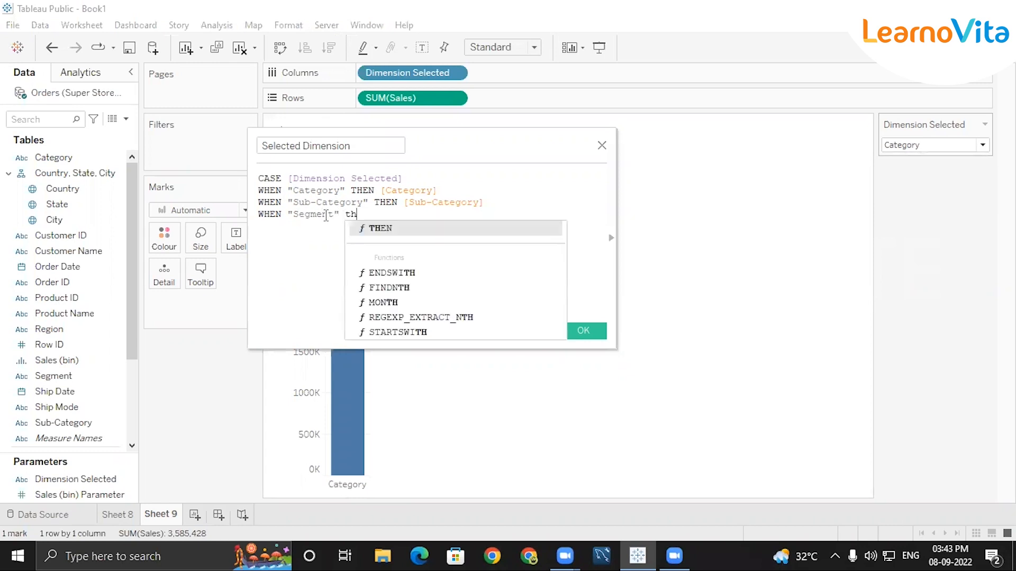
# - Complete the "Segment" branch of the Selected Dimension calculation so that it returns [Segment]
pyautogui.write('seg')
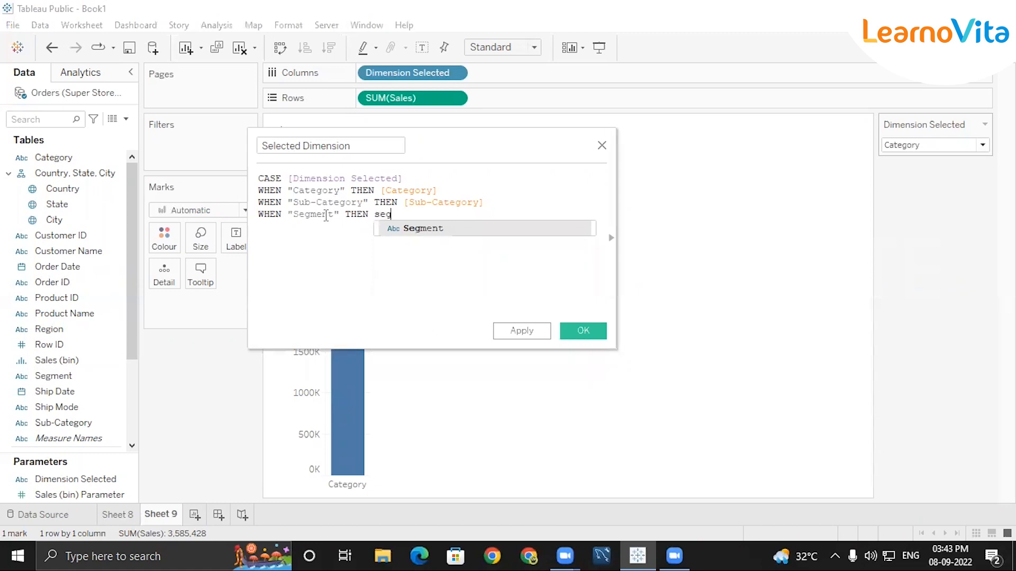
pyautogui.press('Return')
pyautogui.press('Return')
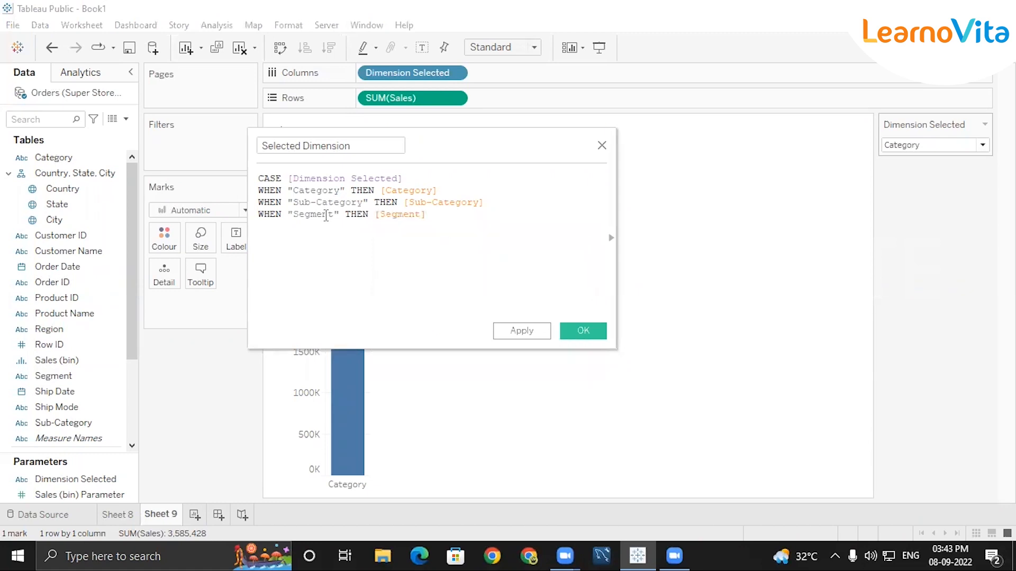
# - Add an ELSE branch returning [Ship Mode], close the CASE expression with END, and save the Selected Dimension calculation
pyautogui.write('E')
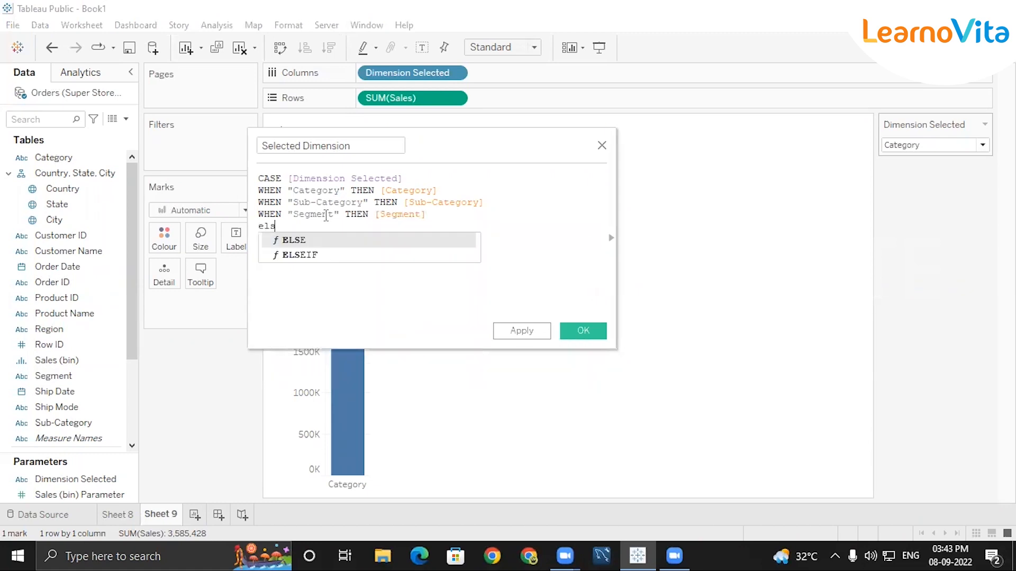
pyautogui.press('Return')
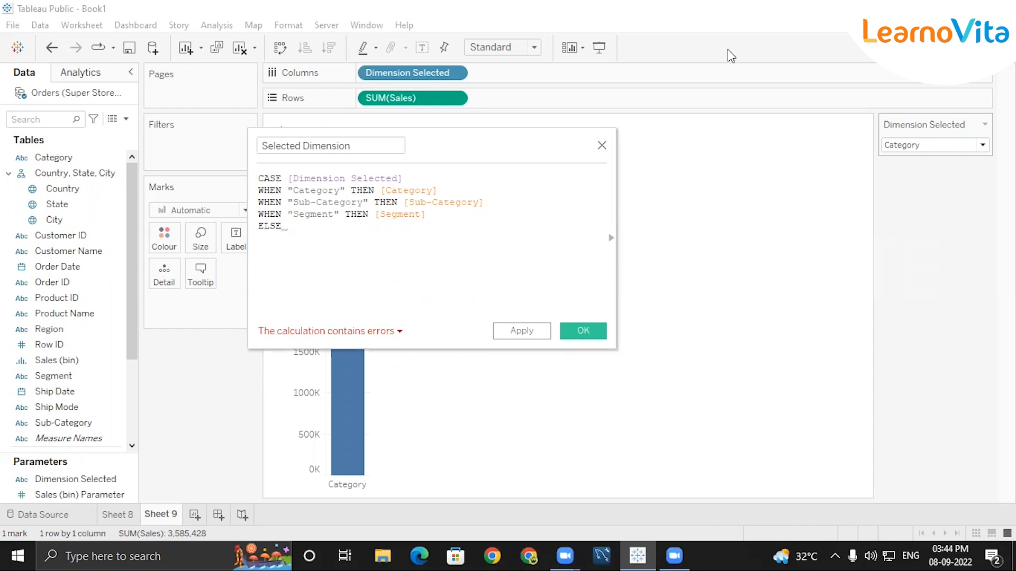
pyautogui.click(933, 143)
pyautogui.click(932, 143)
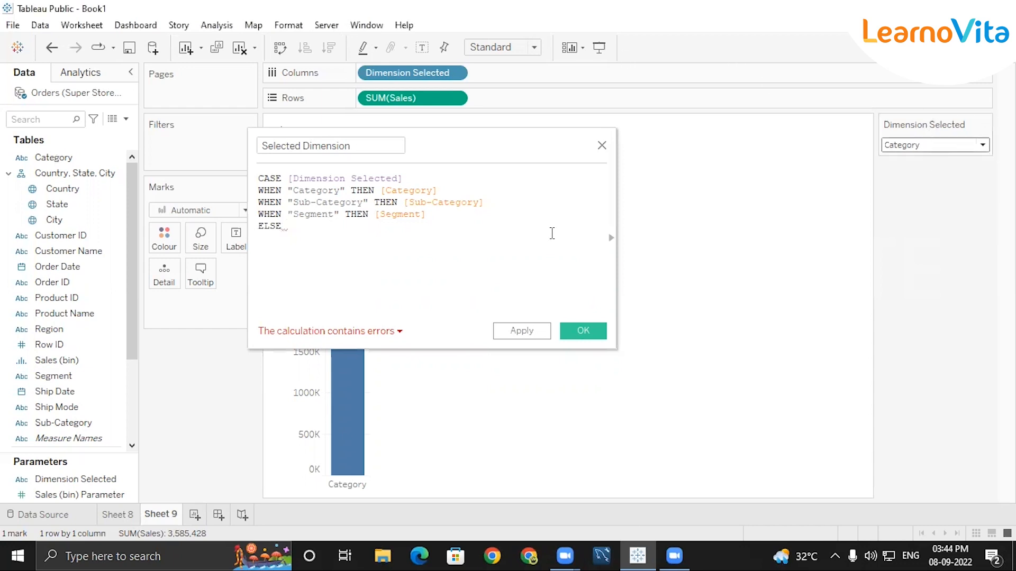
pyautogui.click(301, 232)
pyautogui.write('ship')
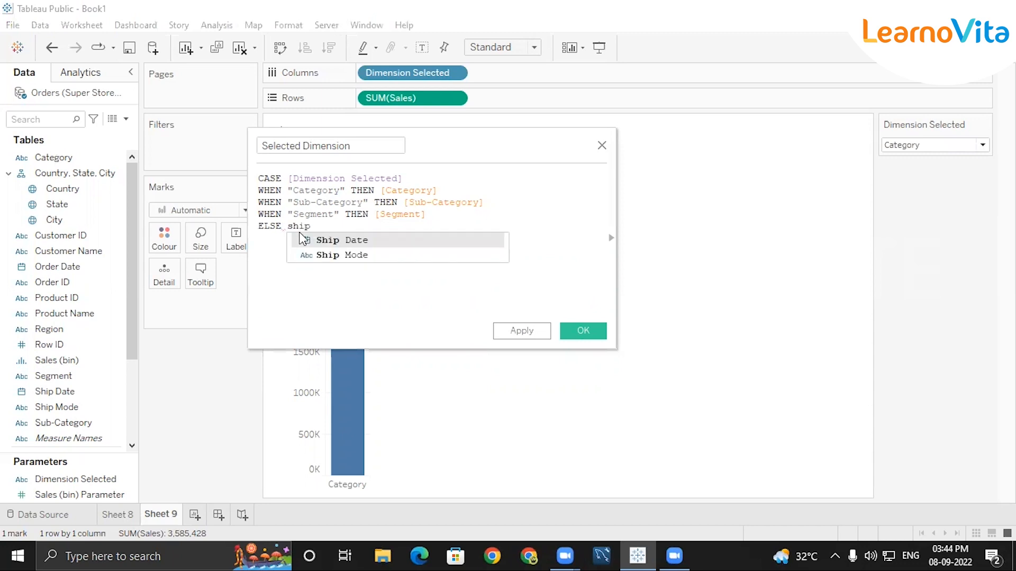
pyautogui.press('Down')
pyautogui.press('Return')
pyautogui.press('Return')
pyautogui.write('end')
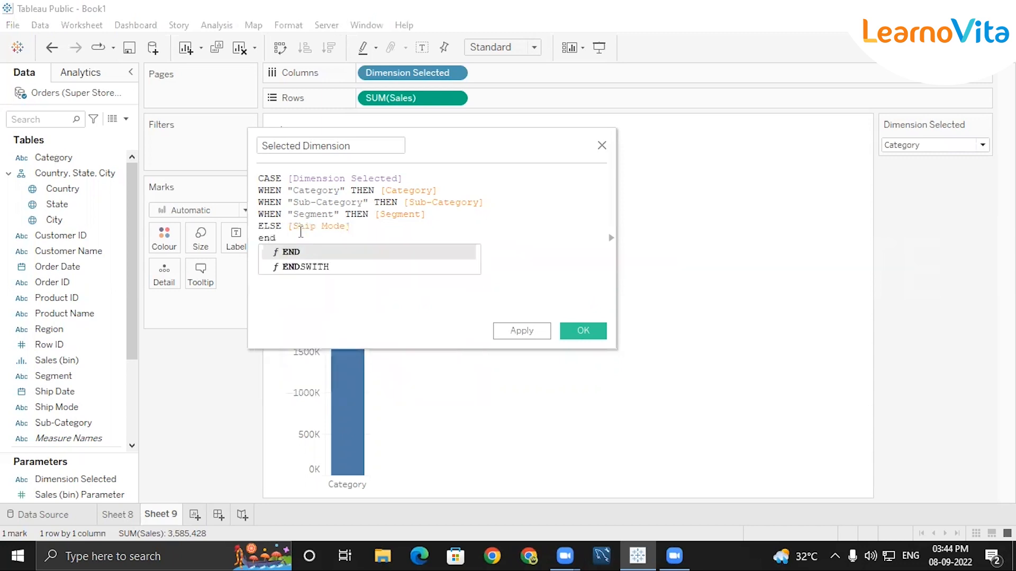
pyautogui.press('Return')
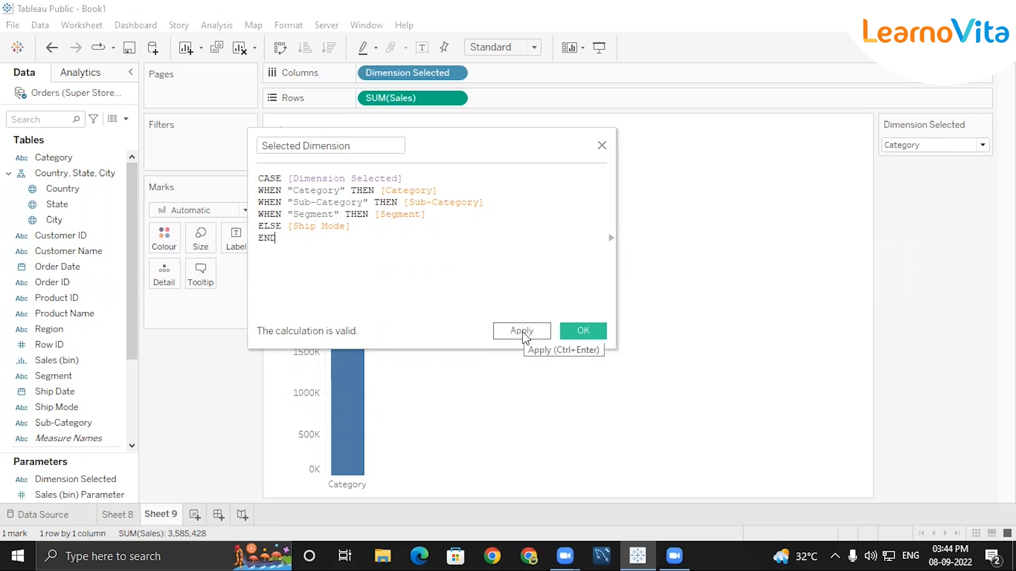
pyautogui.click(566, 336)
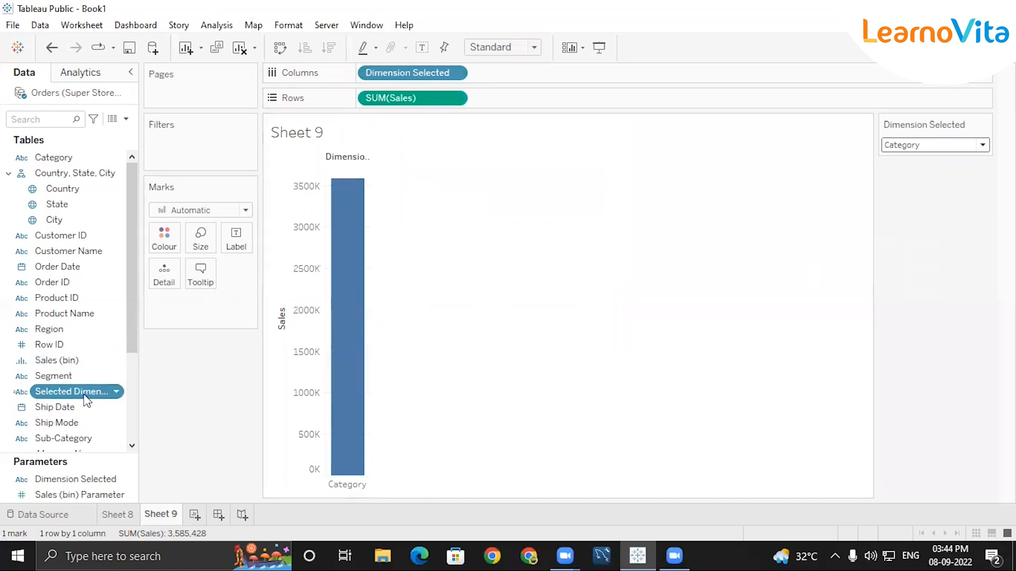
# - Set the Dimension Selected parameter to Ship Mode and replace the field on Columns with the Selected Dimension calculated field
pyautogui.click(937, 146)
pyautogui.click(900, 197)
pyautogui.click(455, 74)
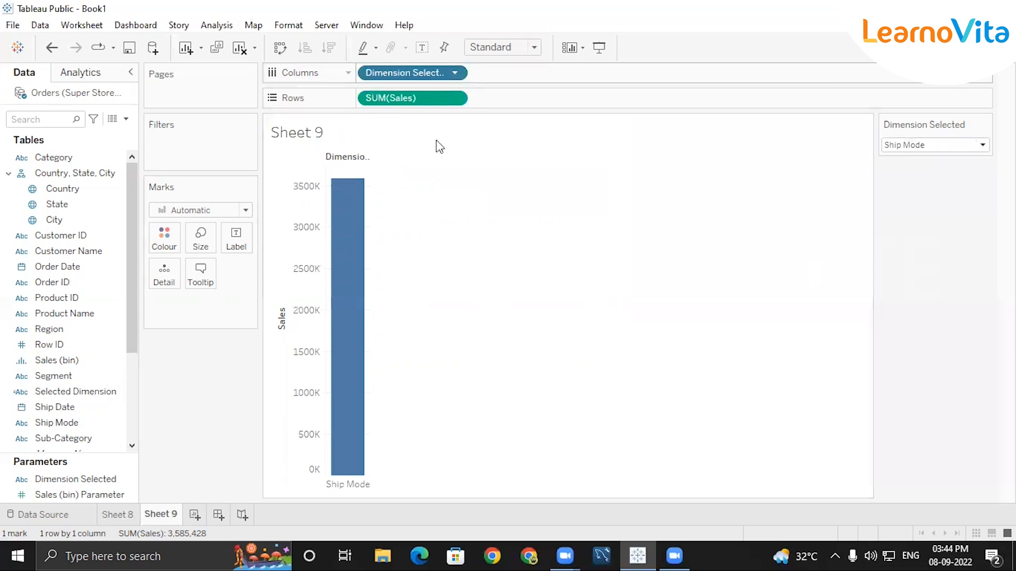
pyautogui.click(403, 250)
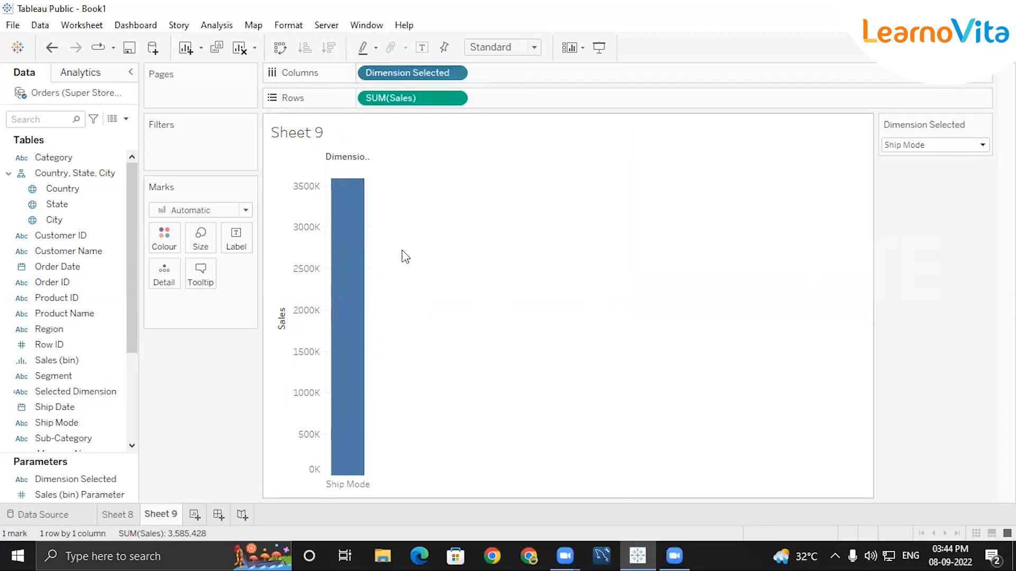
pyautogui.click(87, 392)
pyautogui.doubleClick(88, 392)
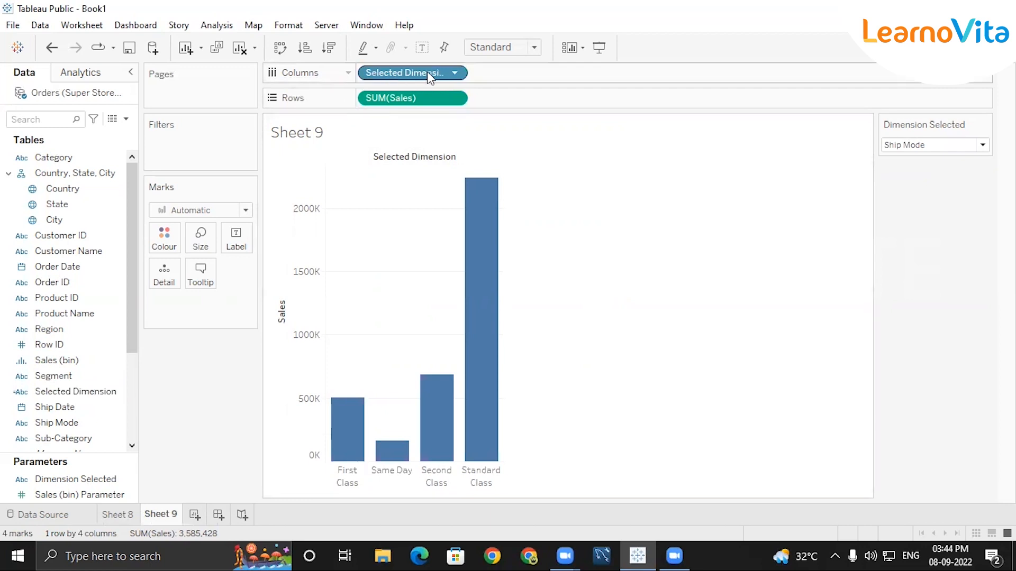
# - Test the chart by switching the Dimension Selected parameter to Category, Segment, Category, Sub-Category and back to Ship Mode
pyautogui.click(912, 148)
pyautogui.click(900, 174)
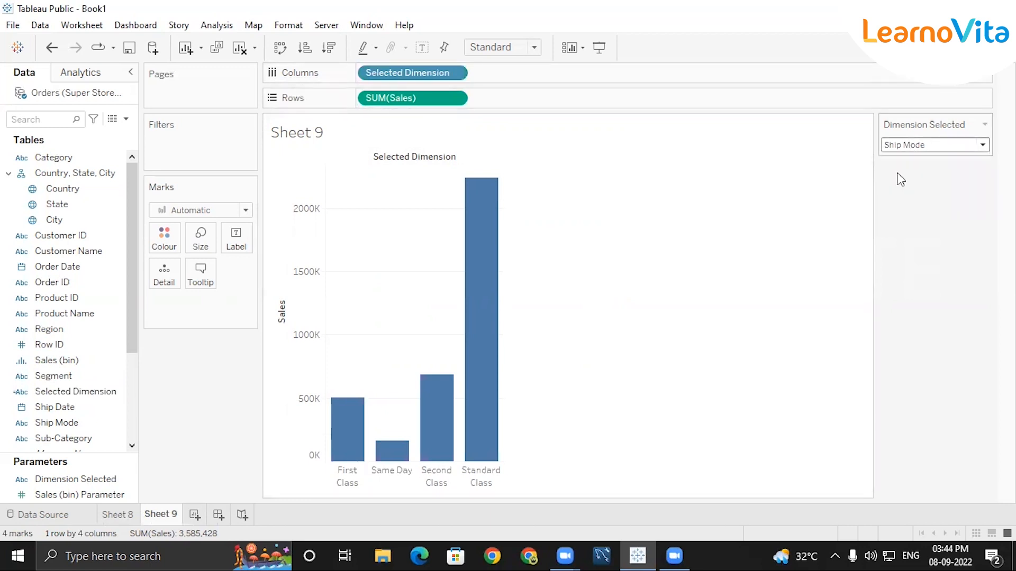
pyautogui.click(925, 144)
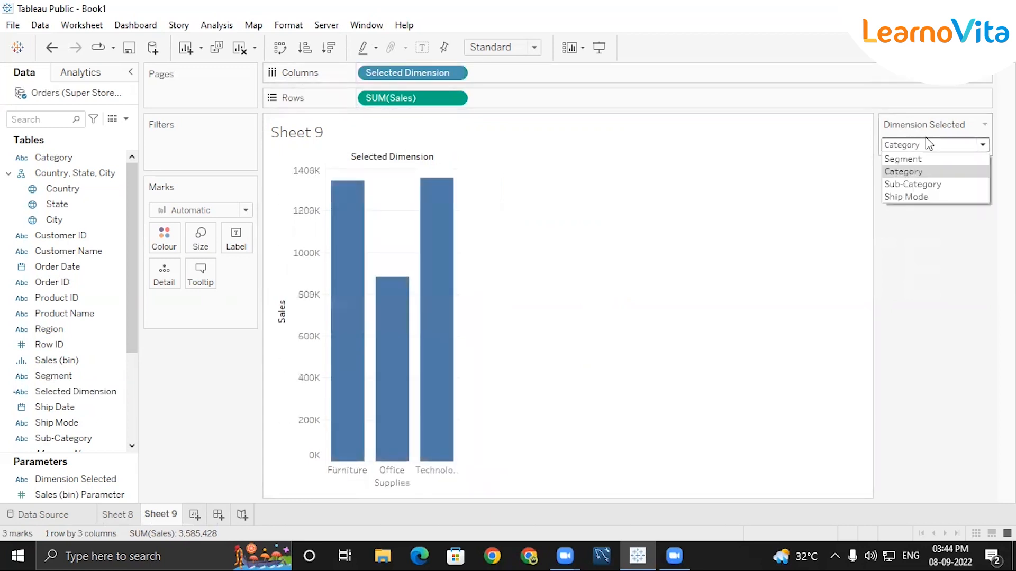
pyautogui.click(917, 160)
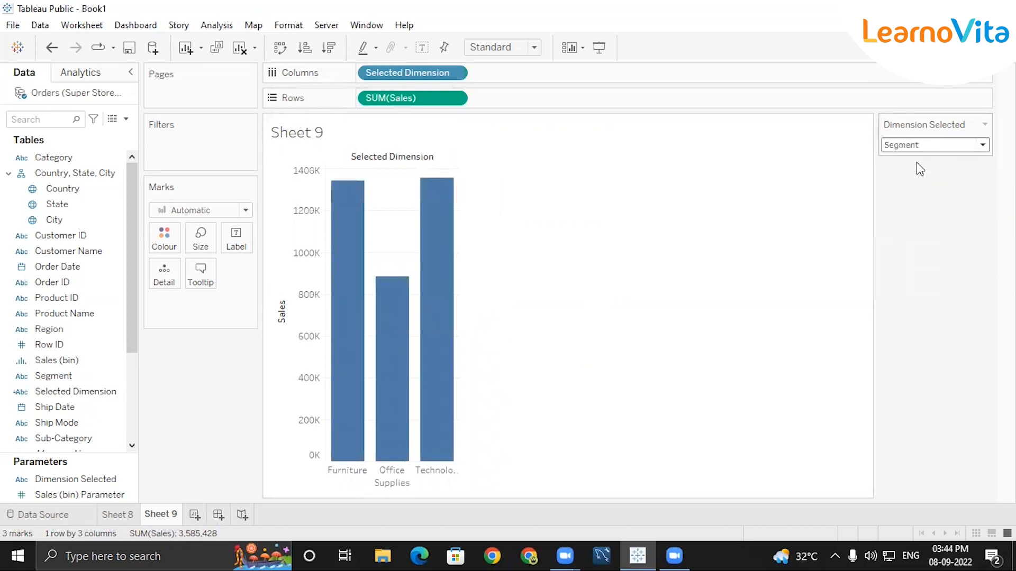
pyautogui.click(919, 148)
pyautogui.click(917, 172)
pyautogui.click(915, 150)
pyautogui.click(920, 185)
pyautogui.click(916, 146)
pyautogui.click(915, 197)
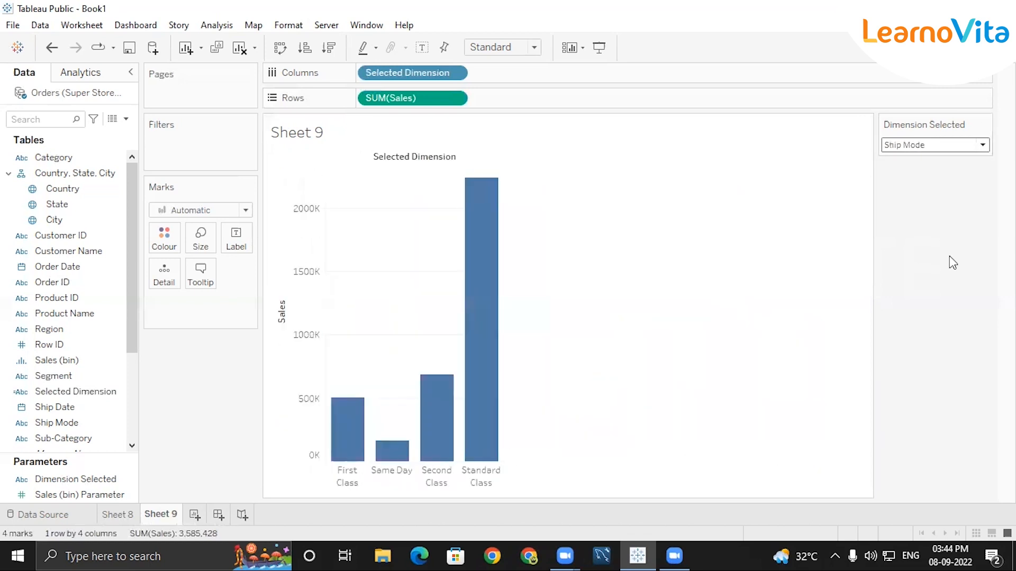
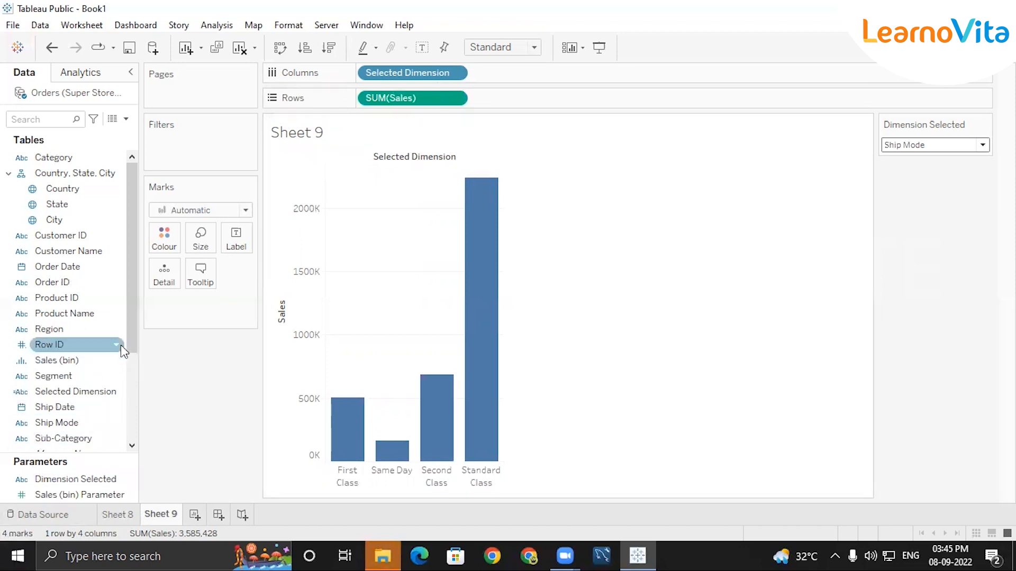
pyautogui.scroll(-3, 128, 408)
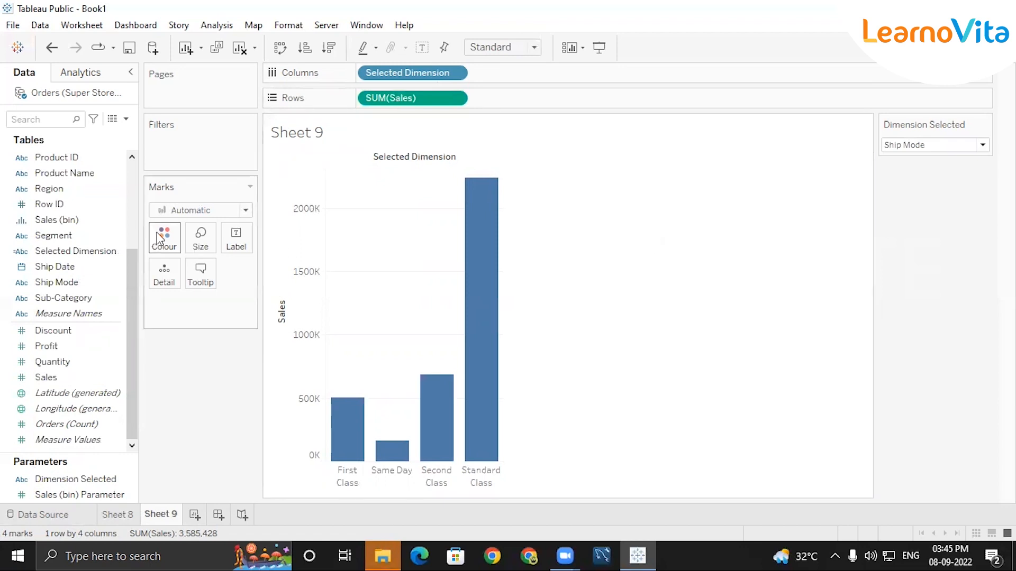
pyautogui.scroll(3, 132, 205)
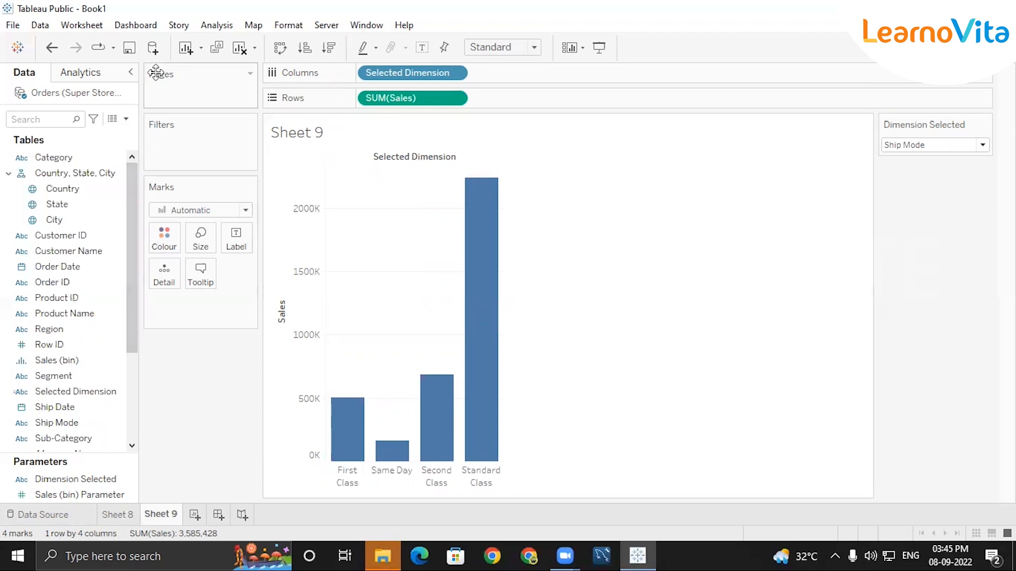
pyautogui.click(125, 120)
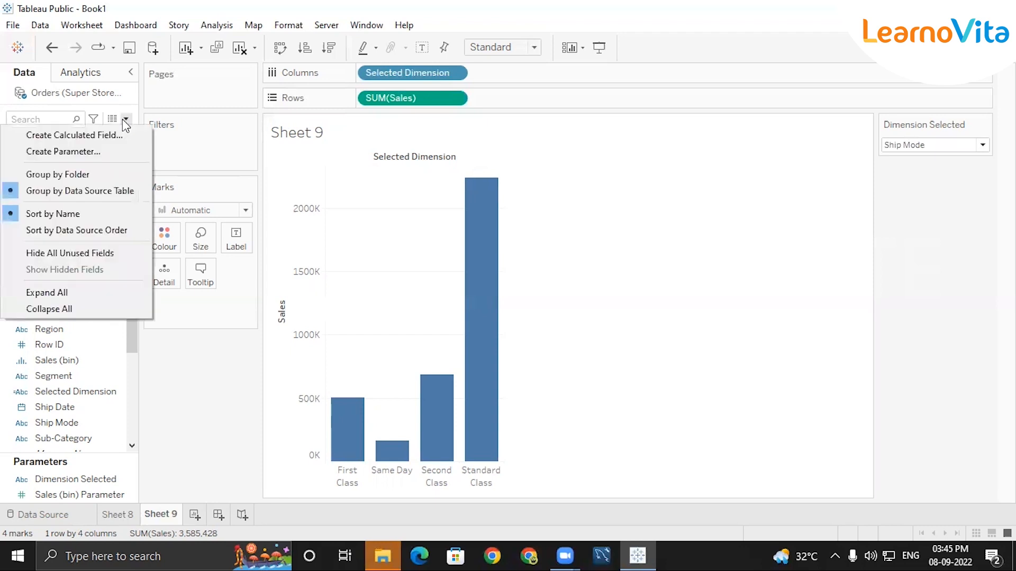
pyautogui.click(123, 119)
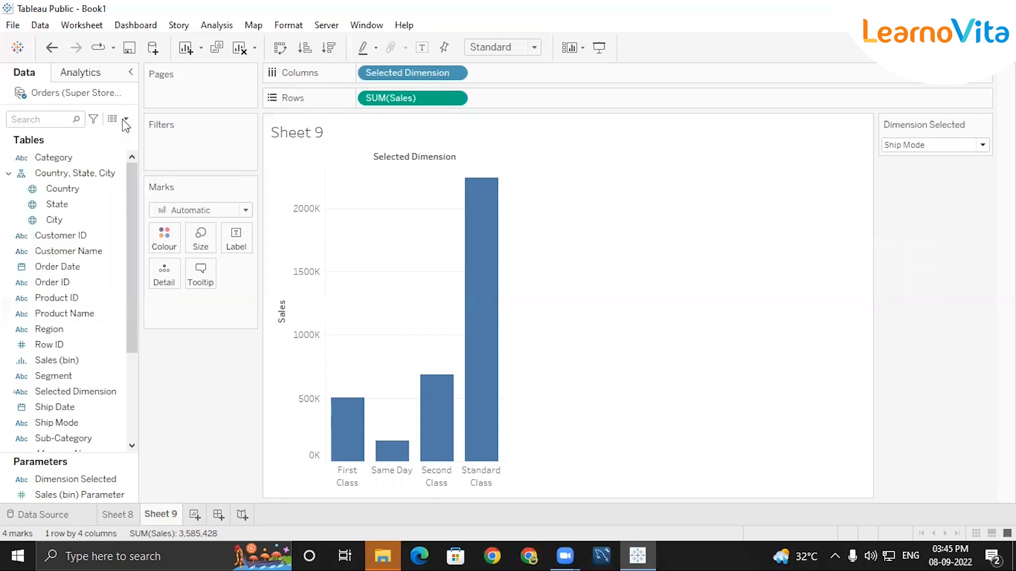
pyautogui.click(123, 120)
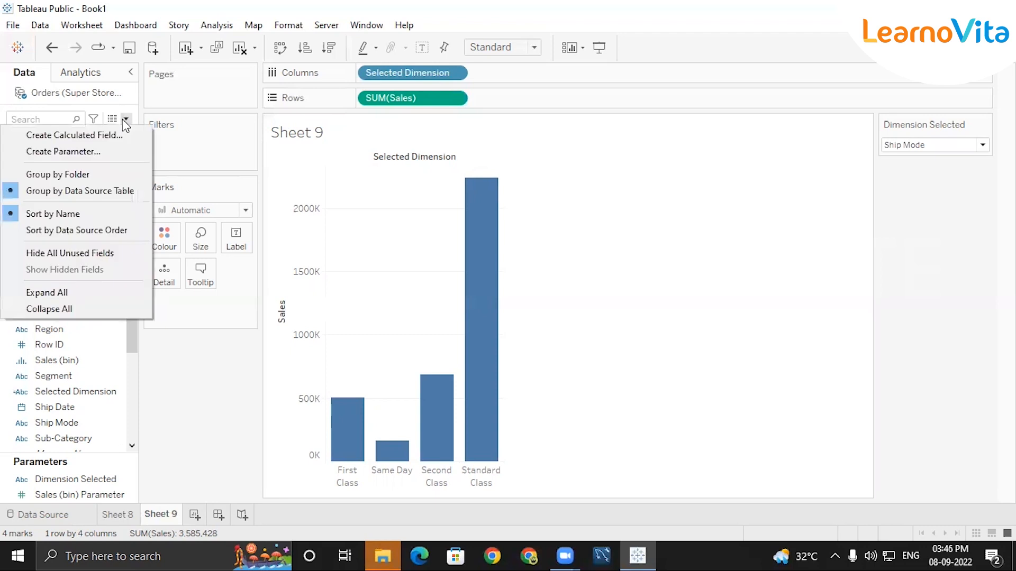
pyautogui.click(95, 153)
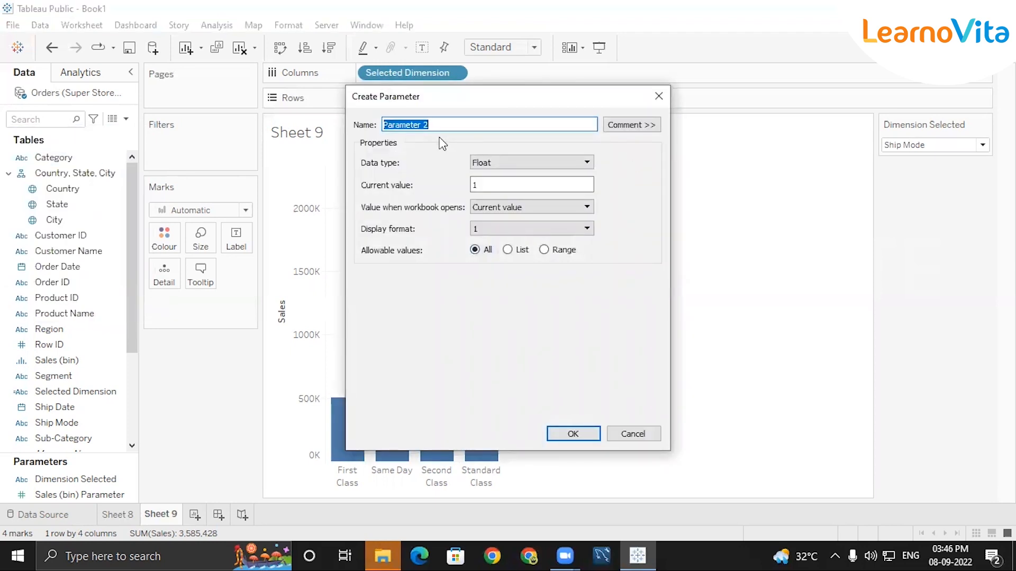
pyautogui.write('Measur')
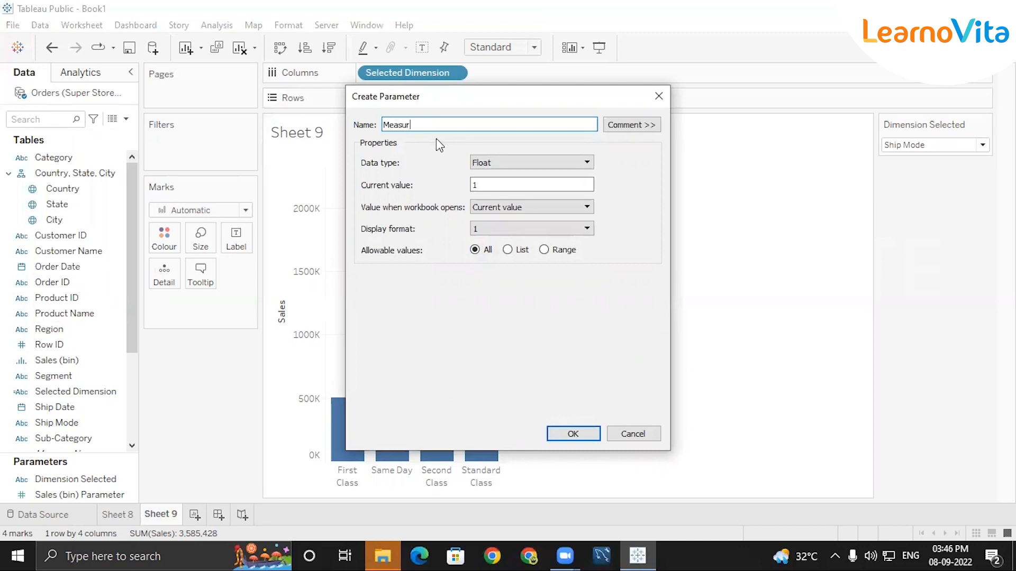
pyautogui.write('es Selected')
pyautogui.click(556, 163)
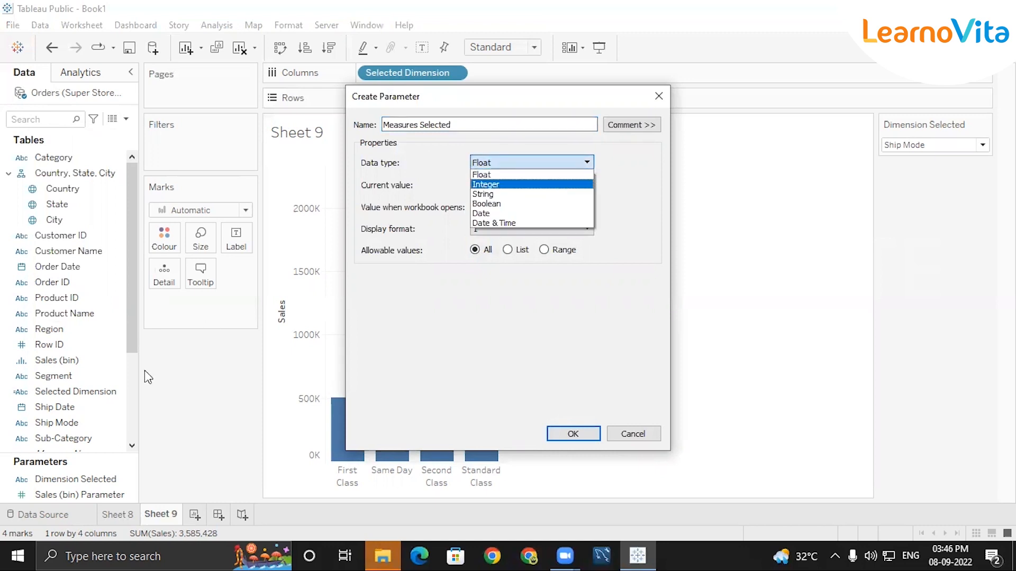
pyautogui.click(127, 319)
pyautogui.click(66, 478)
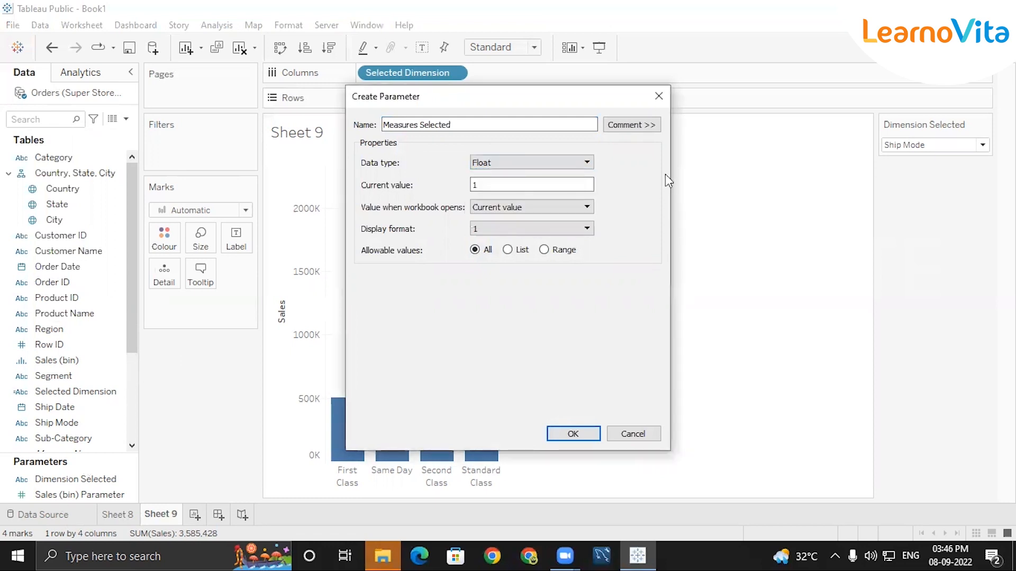
pyautogui.click(541, 157)
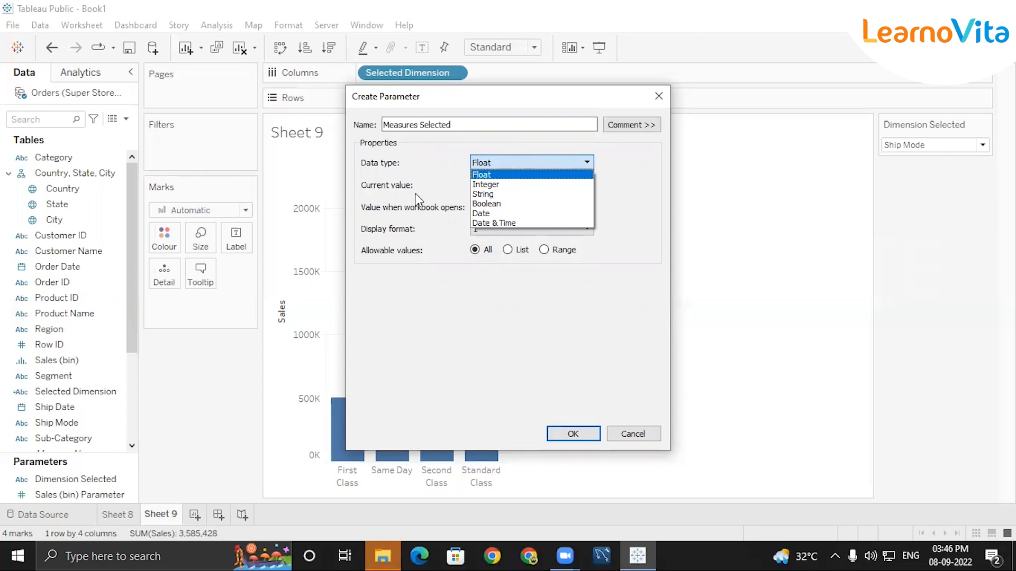
pyautogui.press('d')
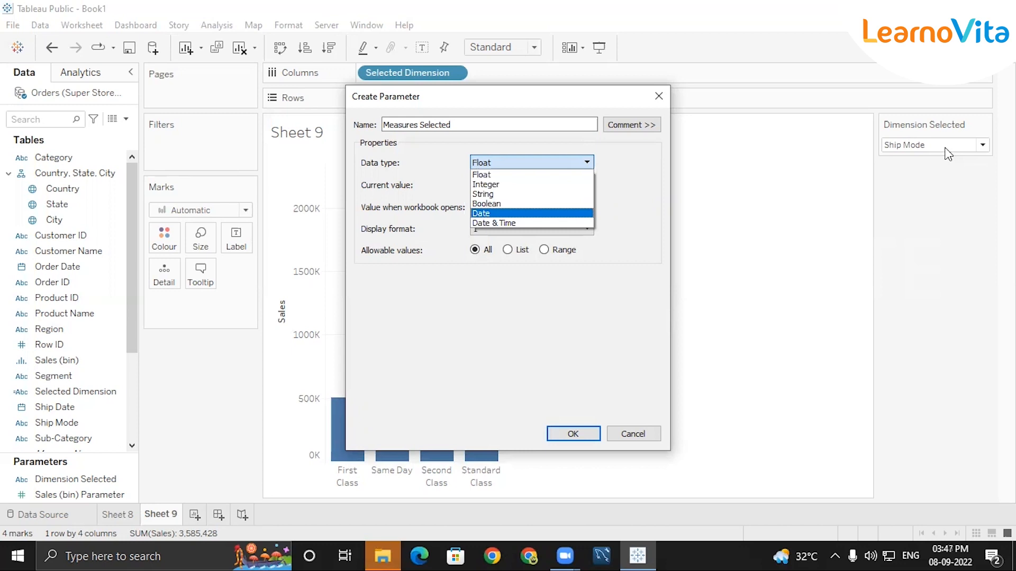
pyautogui.click(537, 193)
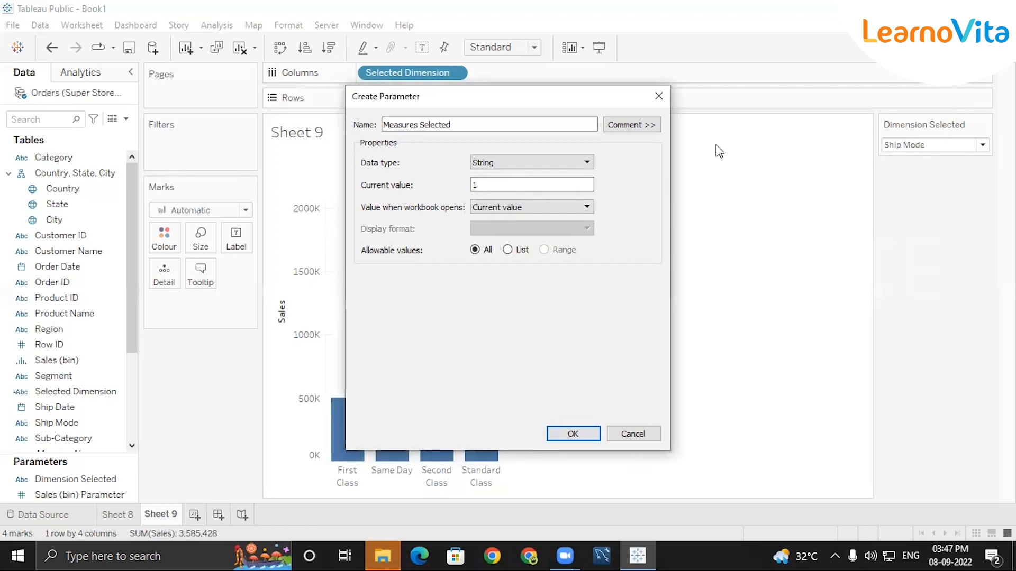
pyautogui.click(658, 96)
# - Review the Dimension Selected parameter's options and the Sales (bin) chart on Sheet 8, and return to Sheet 9's field list
pyautogui.click(955, 145)
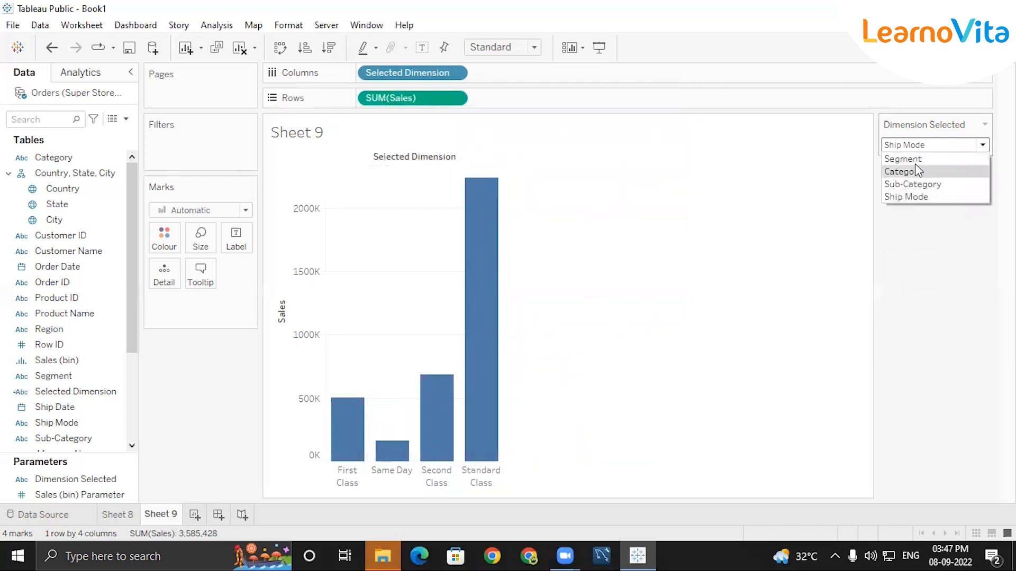
pyautogui.click(937, 255)
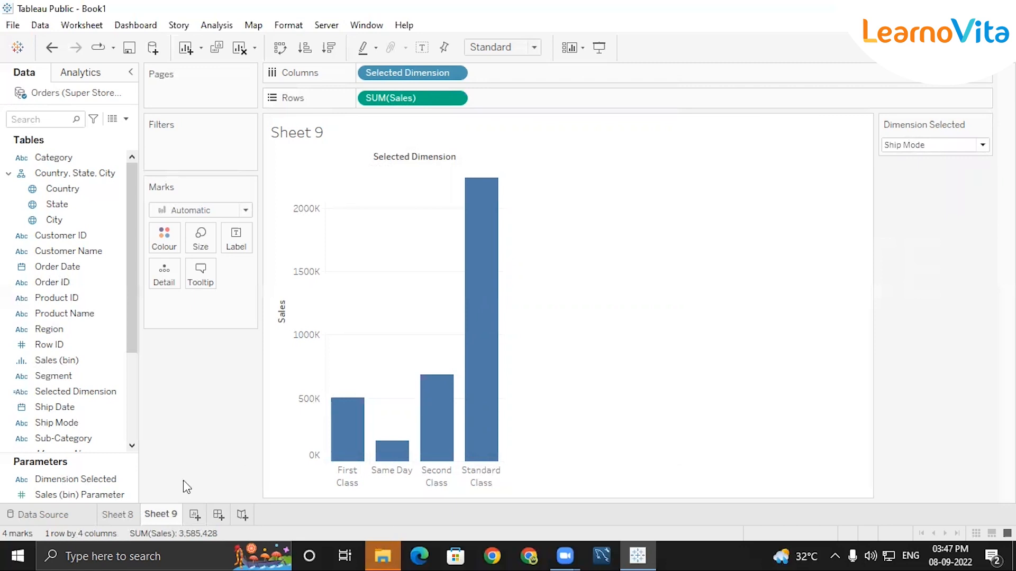
pyautogui.click(121, 516)
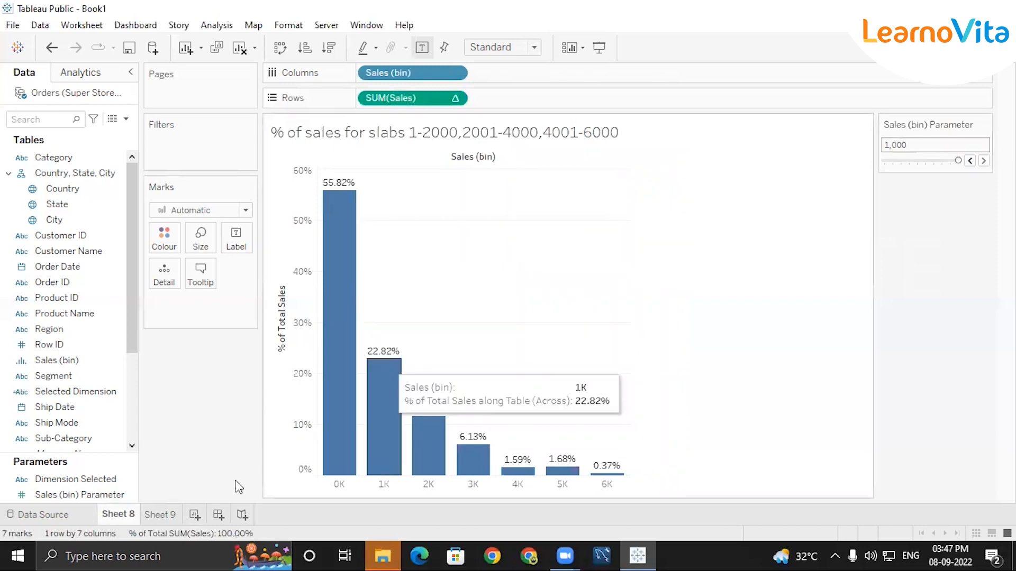
pyautogui.click(158, 516)
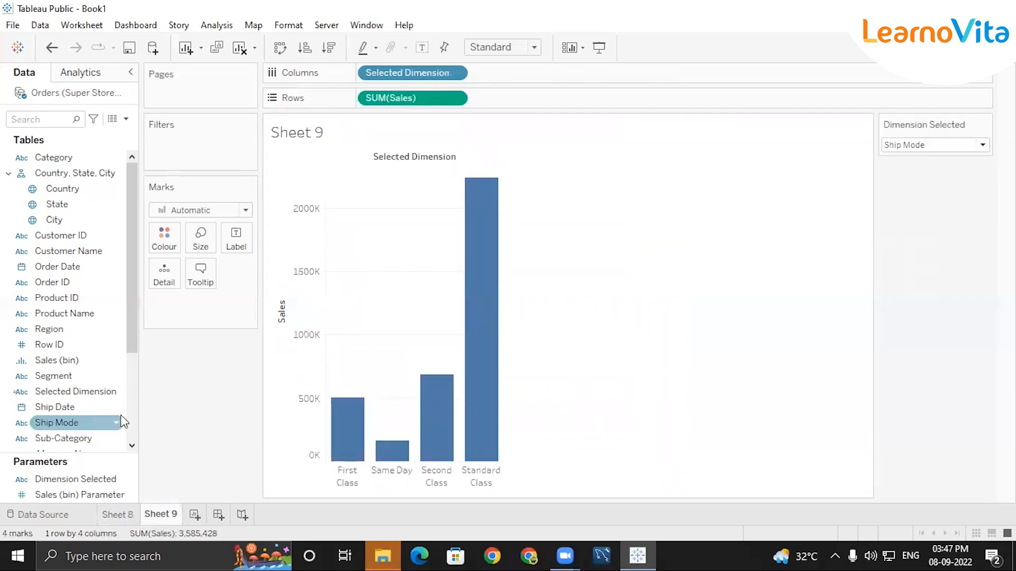
pyautogui.moveTo(135, 338); pyautogui.dragTo(128, 302)
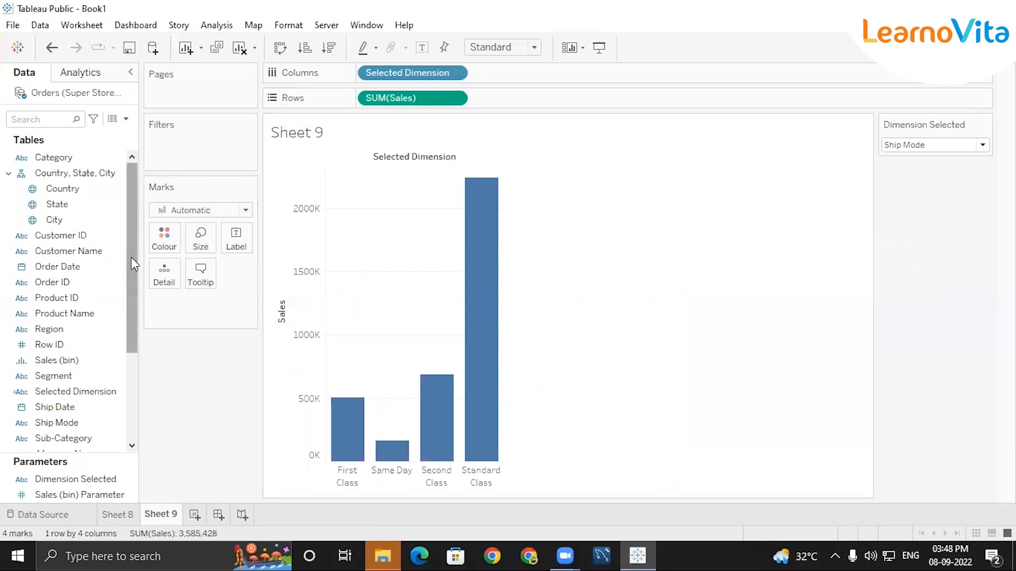
pyautogui.moveTo(130, 295); pyautogui.dragTo(125, 383)
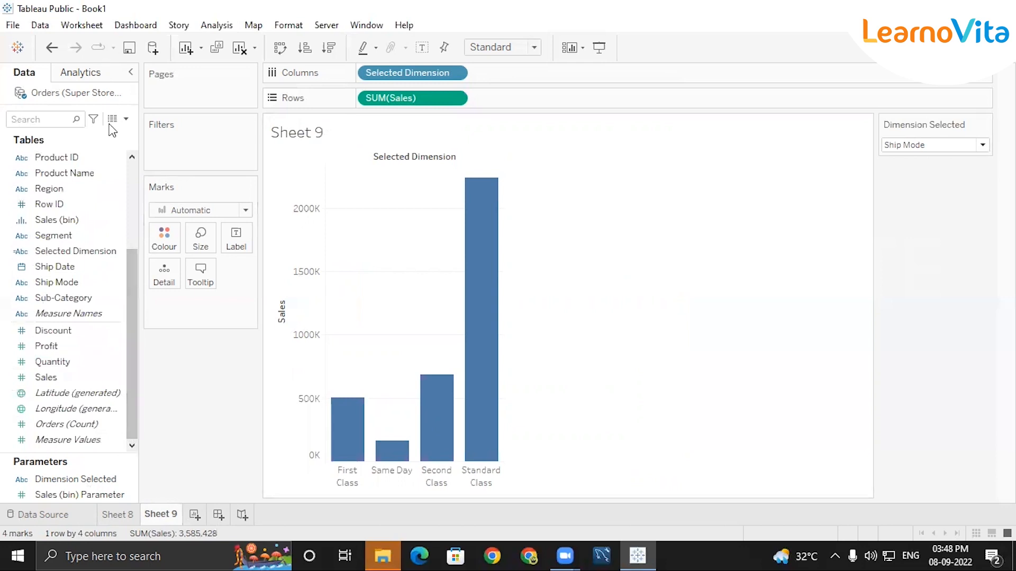
# - Create a parameter named Measure Selected with the String data type and a list of allowable values
pyautogui.click(126, 119)
pyautogui.click(105, 151)
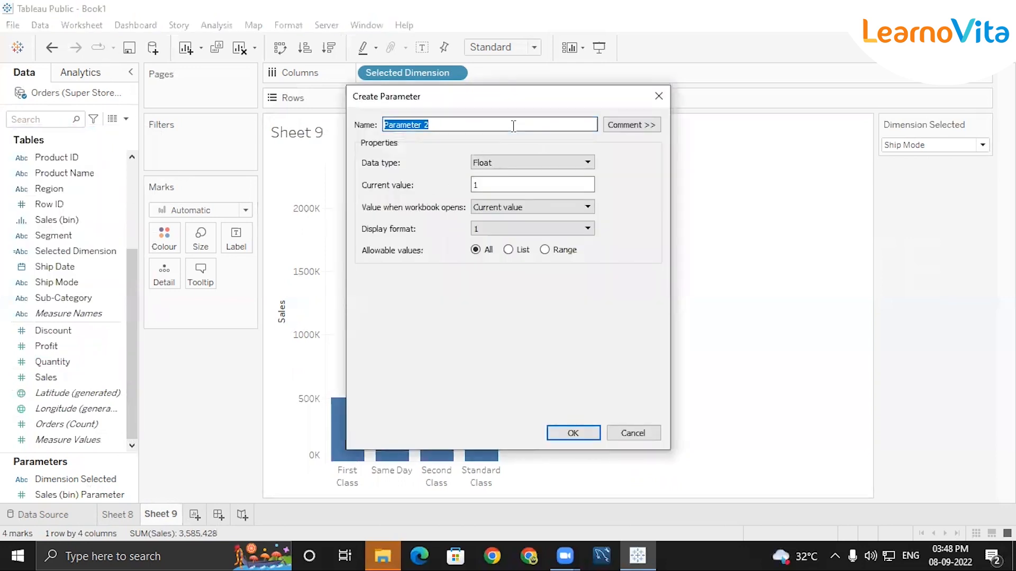
pyautogui.press('BackSpace')
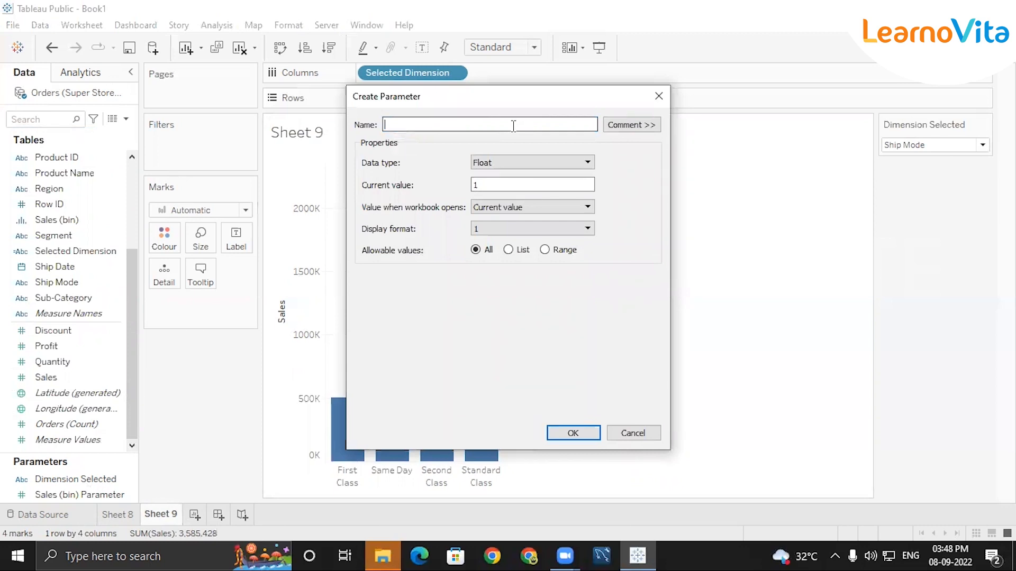
pyautogui.write('Measure Selected')
pyautogui.click(527, 162)
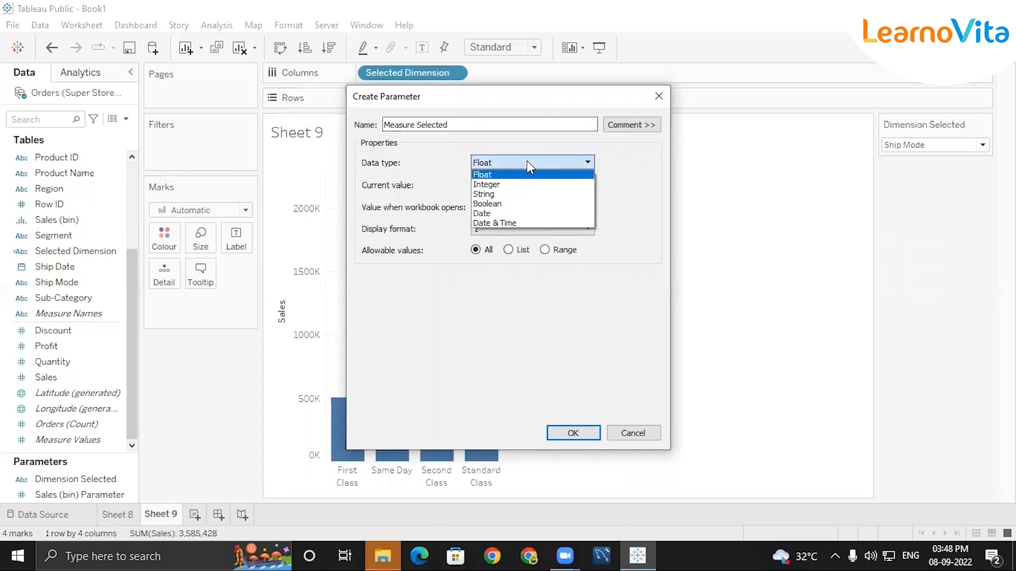
pyautogui.click(502, 193)
pyautogui.click(508, 250)
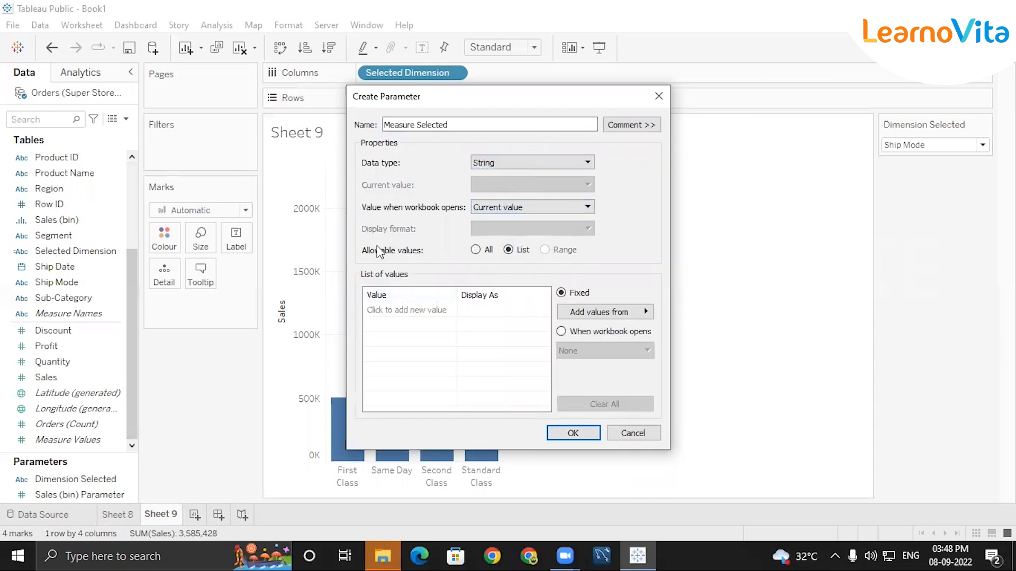
# - Add Profit, Sales and Quantity to the parameter's list of values and save the parameter
pyautogui.click(424, 310)
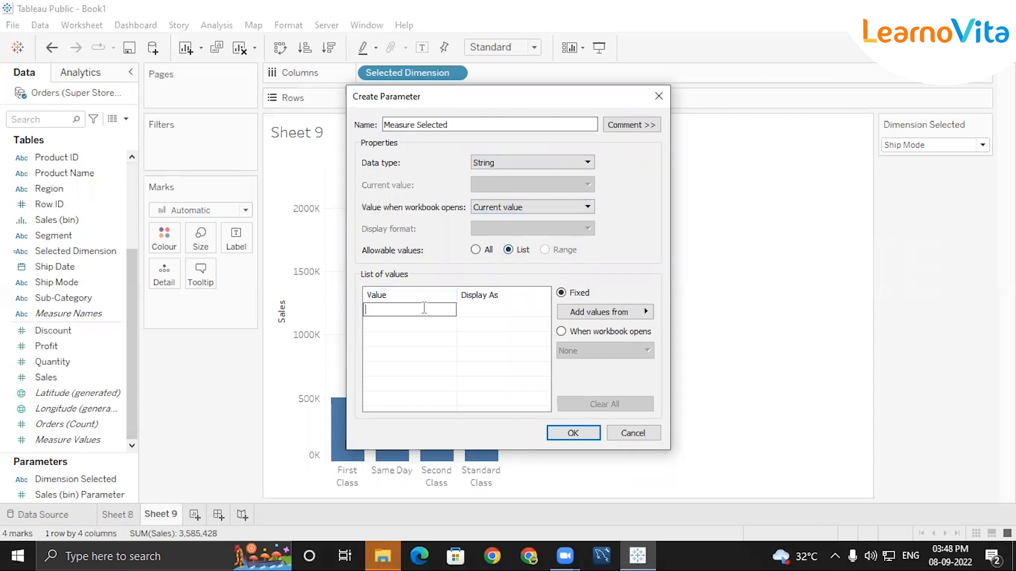
pyautogui.write('Profit')
pyautogui.press('Return')
pyautogui.write('Sales')
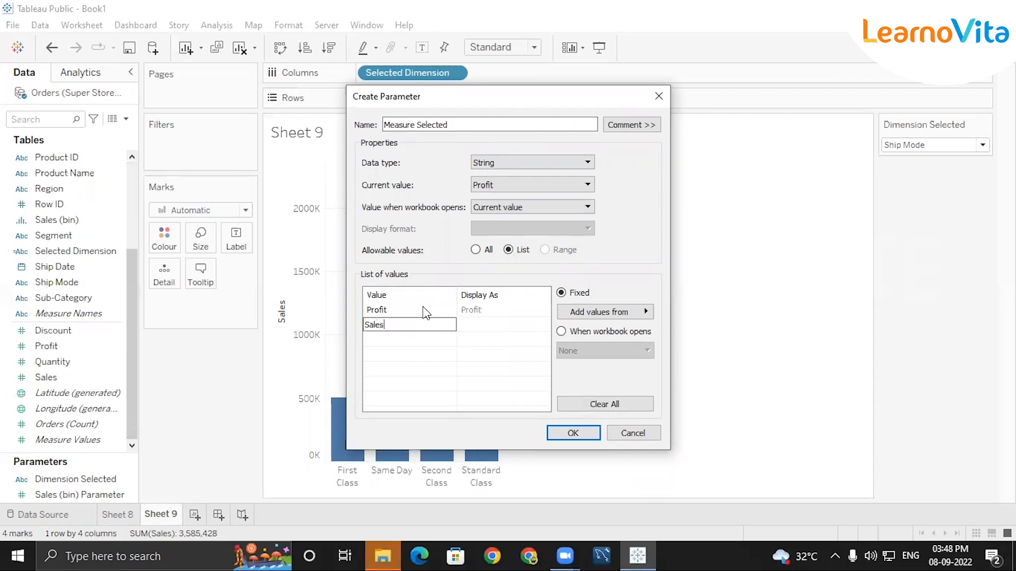
pyautogui.press('Return')
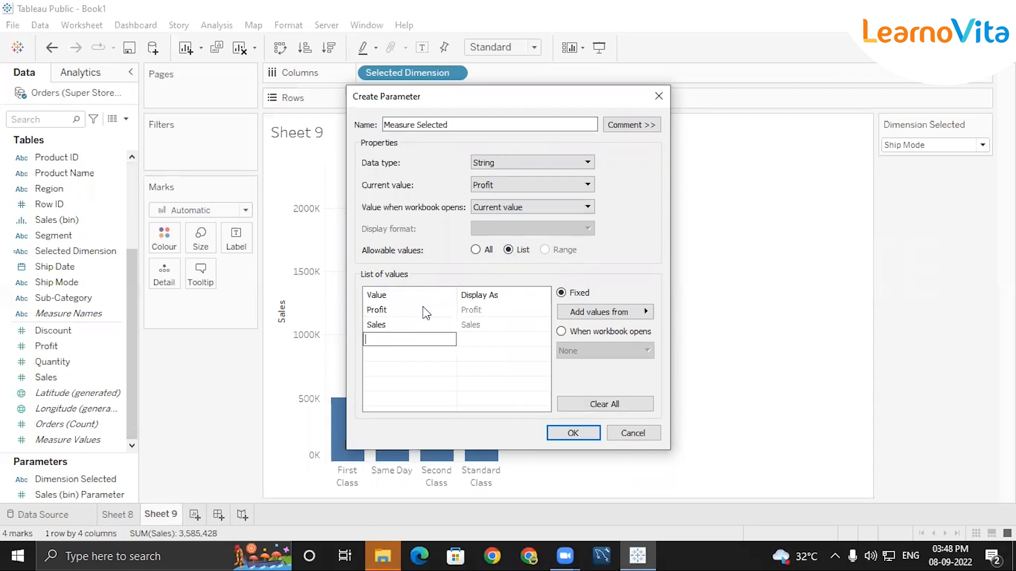
pyautogui.write('Quantity')
pyautogui.press('Return')
pyautogui.click(573, 433)
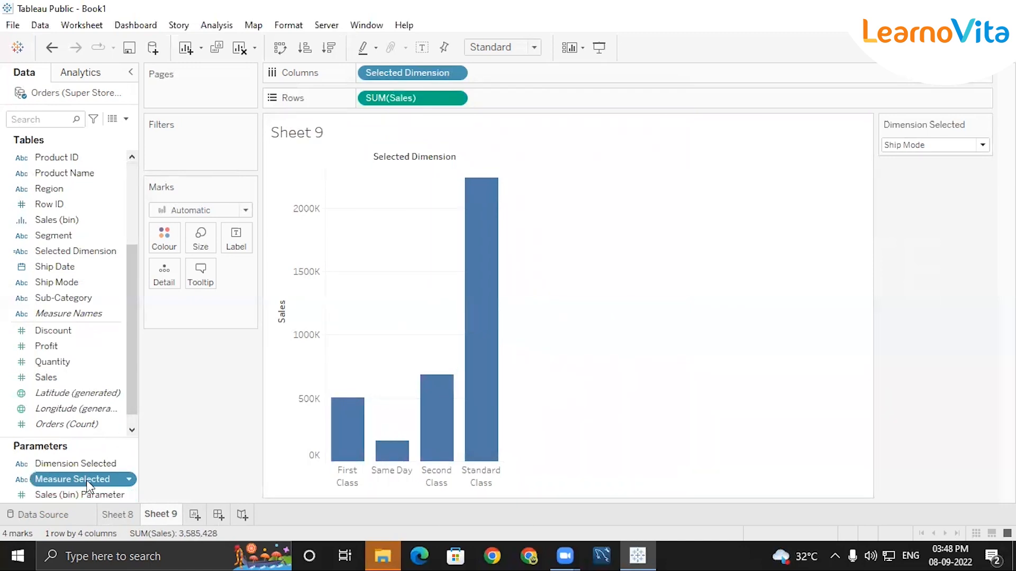
# - Show the Measure Selected parameter control on the sheet, switch it to Quantity, and set it to Sales
pyautogui.click(129, 477)
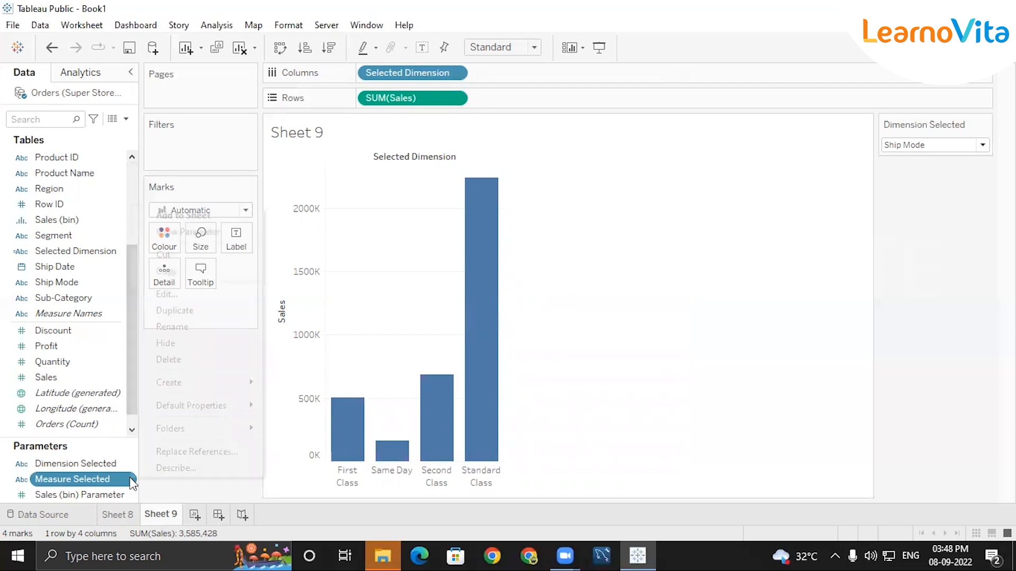
pyautogui.click(168, 234)
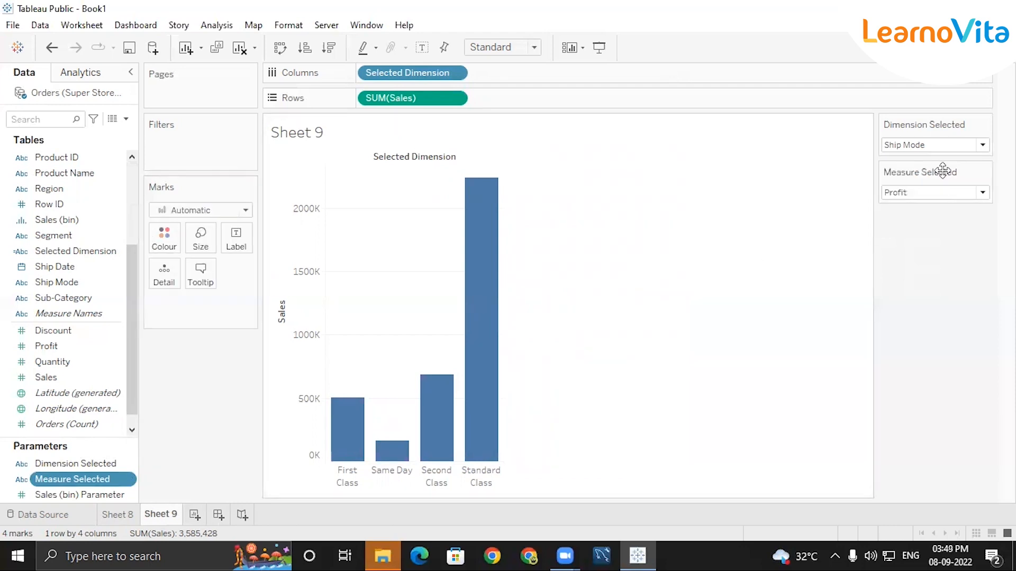
pyautogui.click(918, 196)
pyautogui.click(902, 232)
pyautogui.click(937, 196)
pyautogui.click(917, 220)
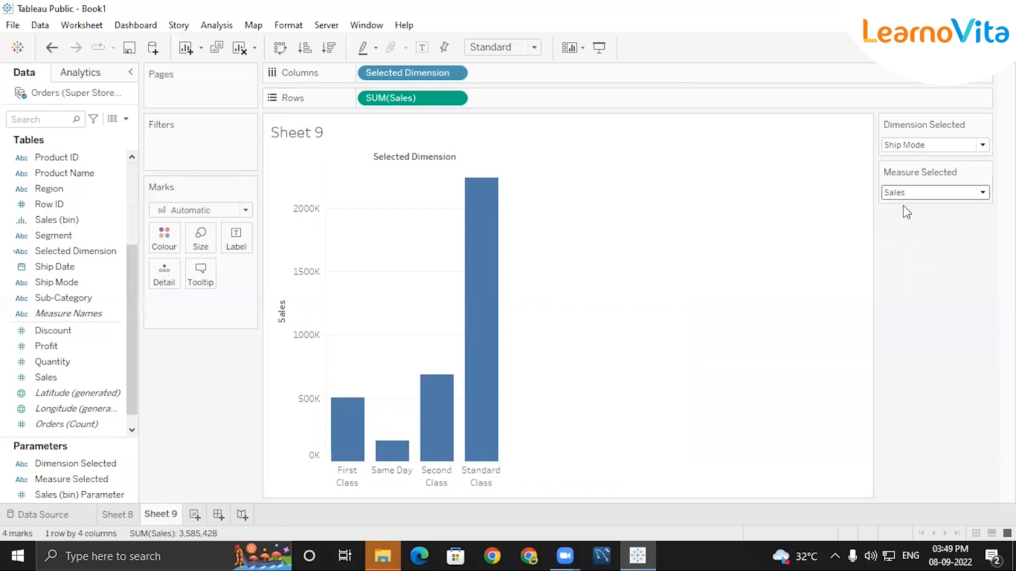
# - Create a new calculated field named Selected Measure
pyautogui.click(131, 167)
pyautogui.click(127, 120)
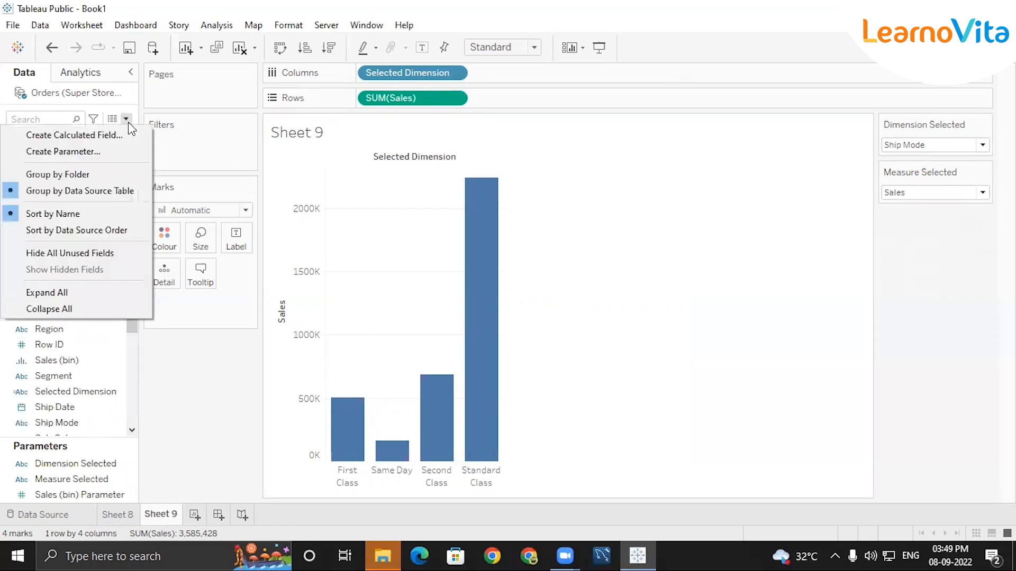
pyautogui.click(107, 133)
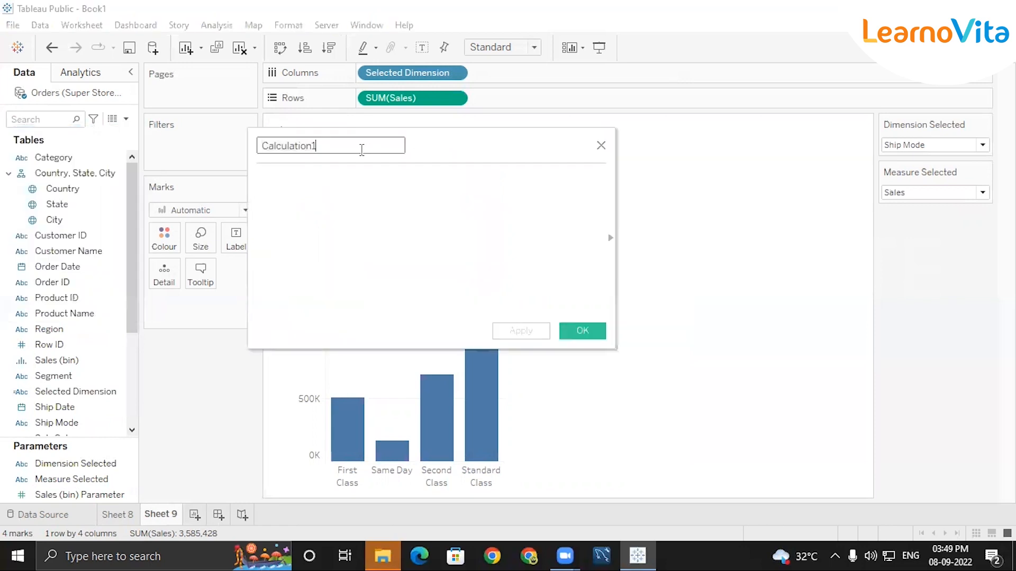
pyautogui.hotkey('ctrl', 'a')
pyautogui.press('BackSpace')
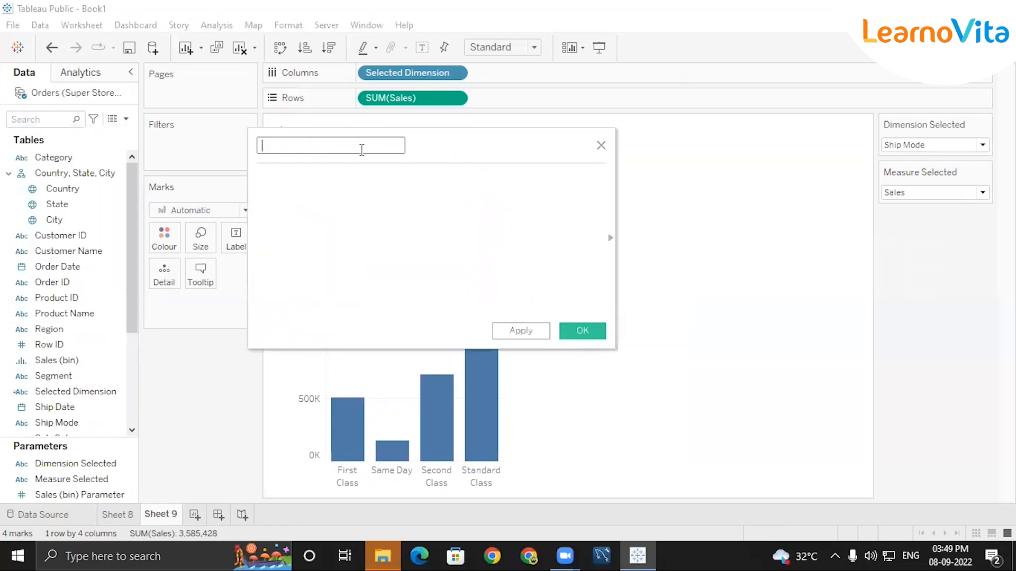
pyautogui.write('Selected Measure')
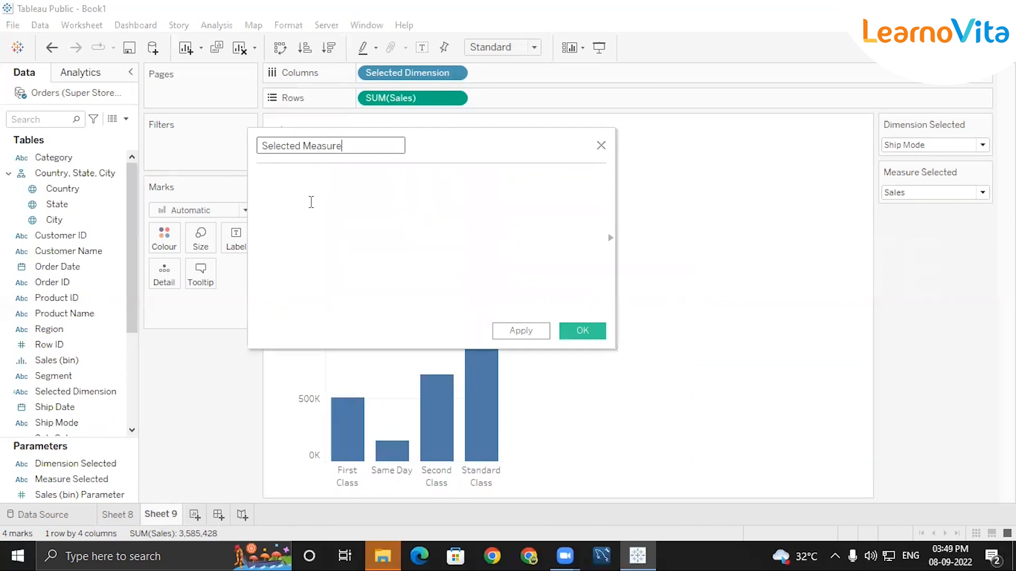
# - Start the Selected Measure formula with the condition IF [Measure Selected]="Sales" THEN
pyautogui.click(316, 184)
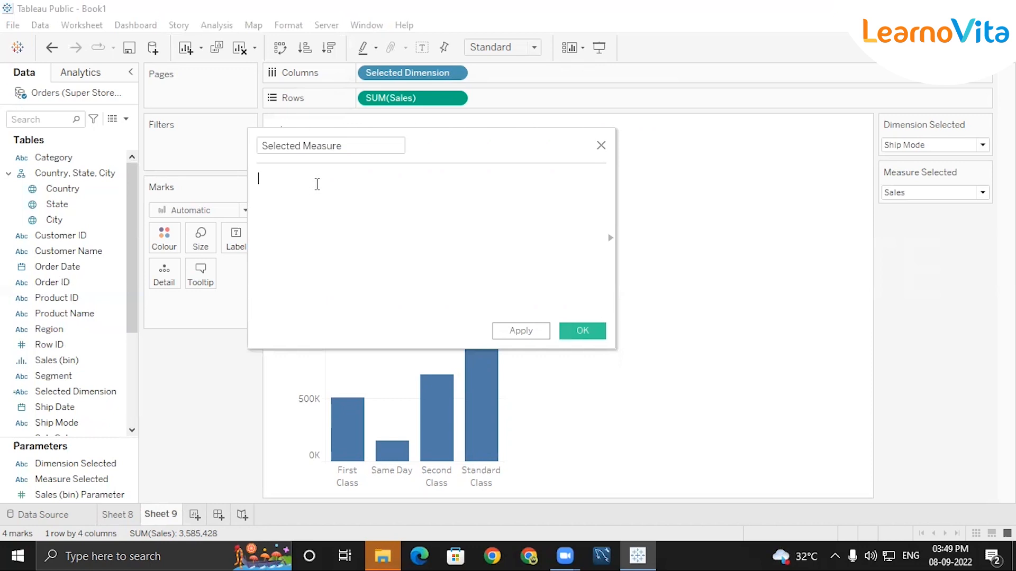
pyautogui.write('IF')
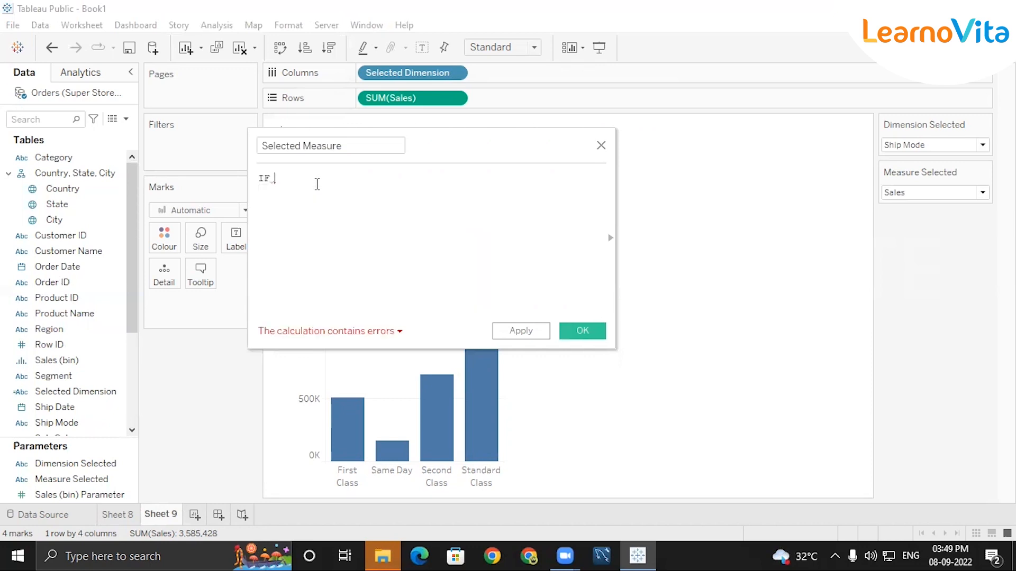
pyautogui.write(' me')
pyautogui.press('Return')
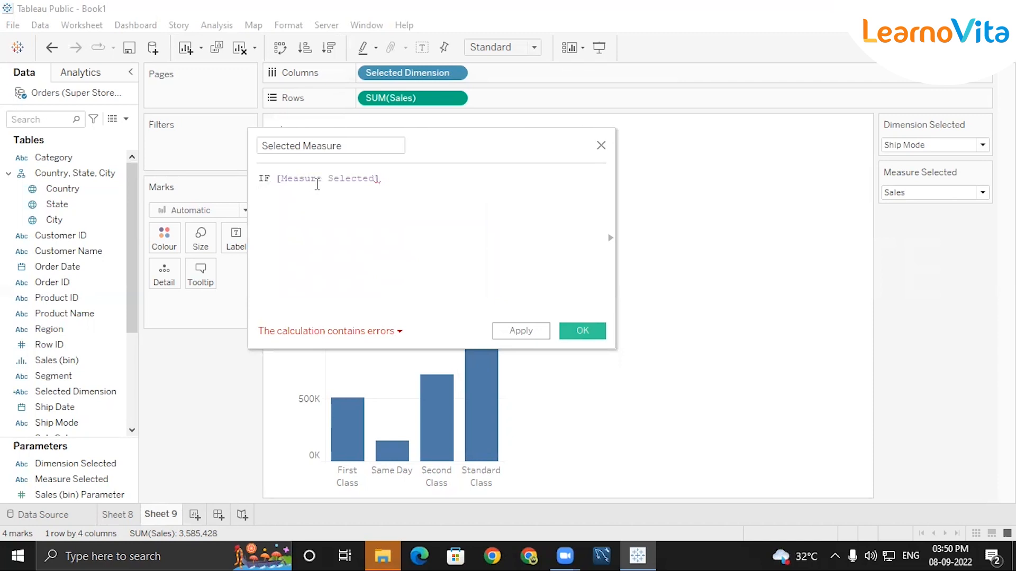
pyautogui.write('="Salwes')
pyautogui.press('BackSpace')
pyautogui.press('BackSpace')
pyautogui.press('BackSpace')
pyautogui.write('es"')
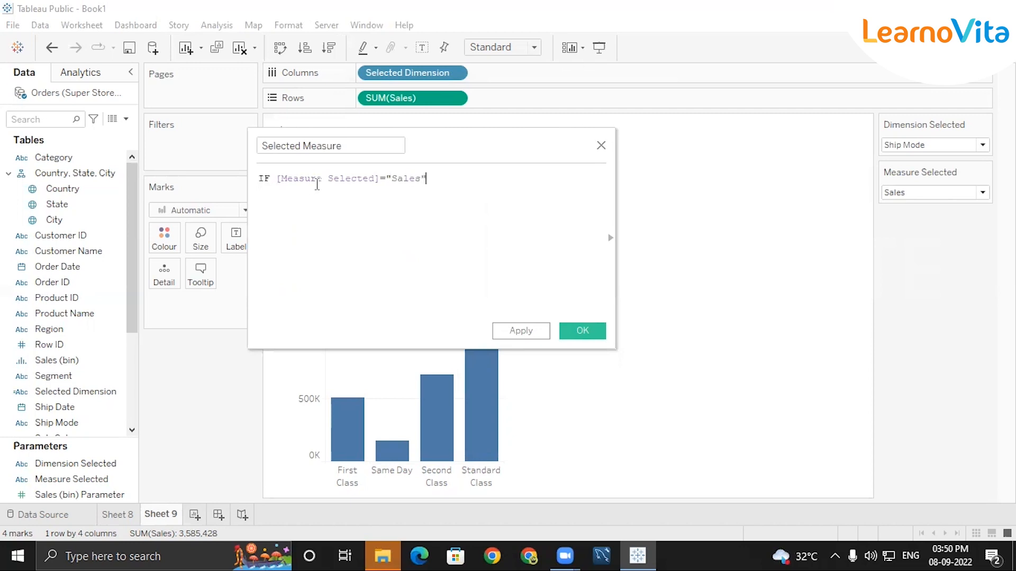
pyautogui.write(' THEN')
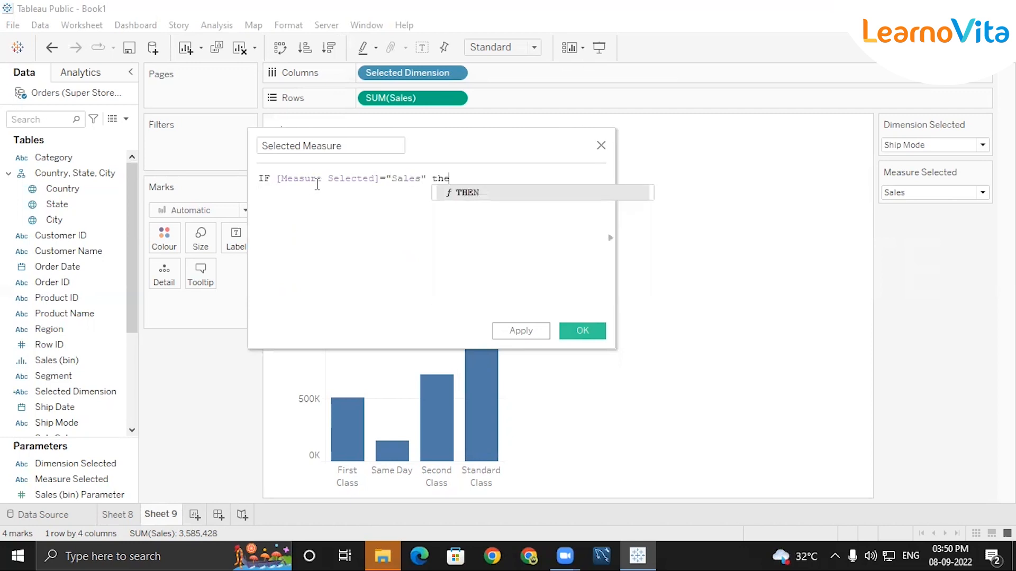
# - Enter sum([Sales] as the result of the Sales condition and start a new formula line
pyautogui.write(' sal')
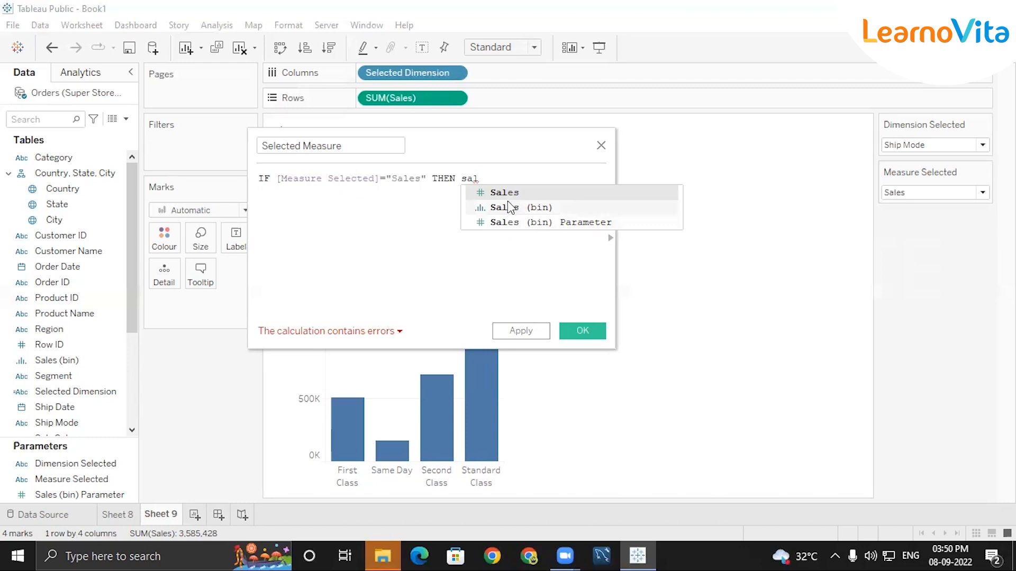
pyautogui.press('BackSpace')
pyautogui.press('BackSpace')
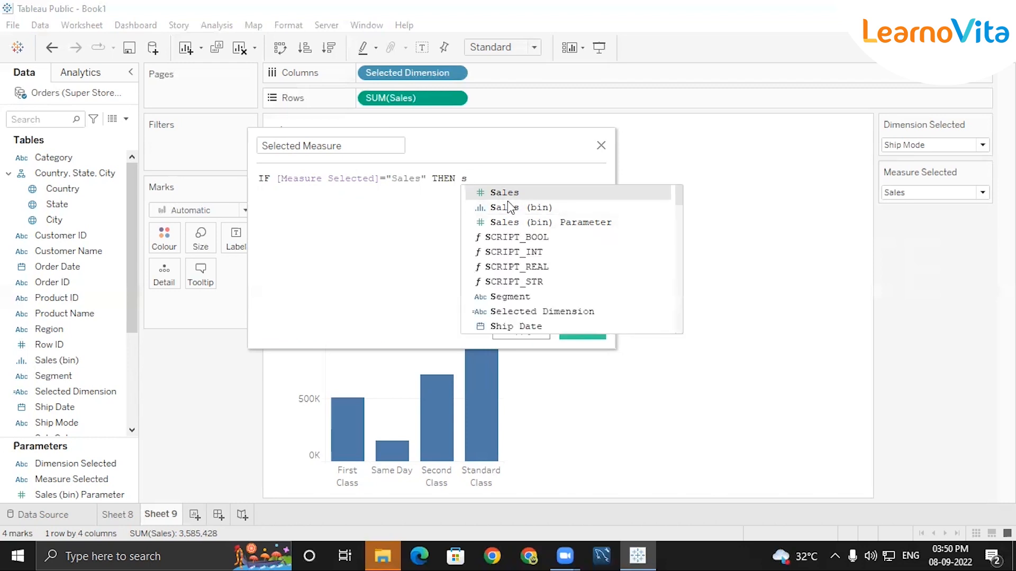
pyautogui.write('um')
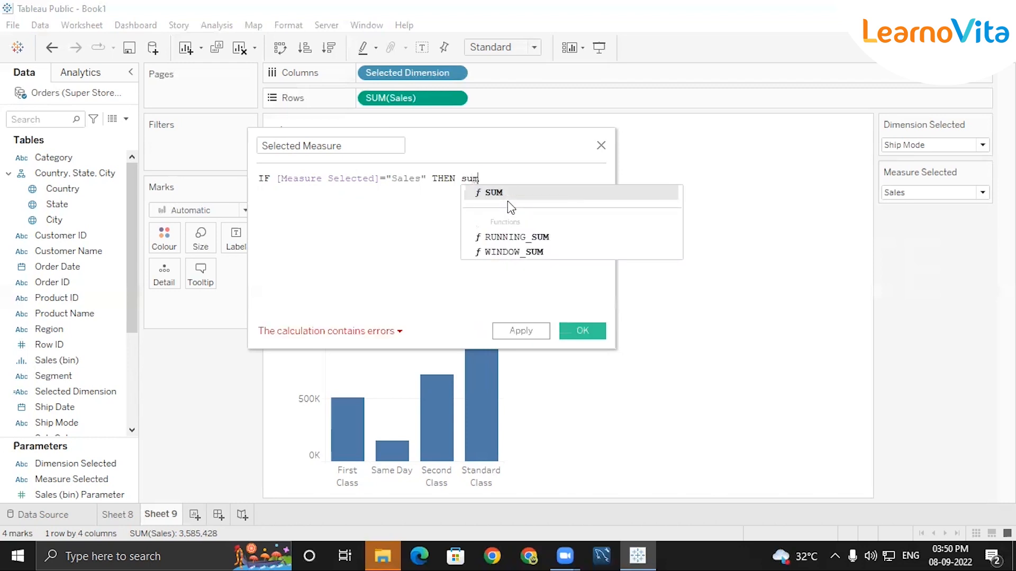
pyautogui.write('(')
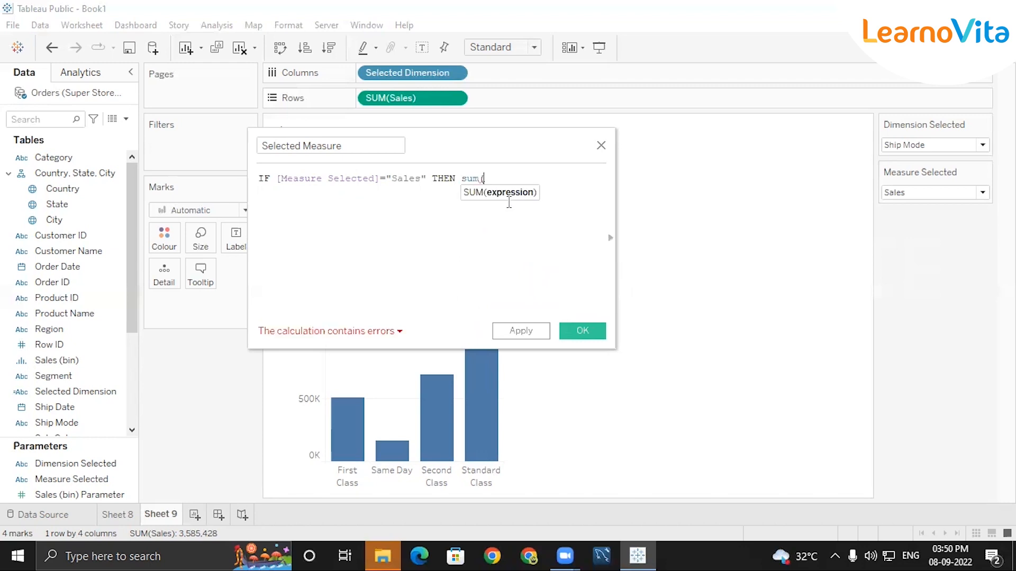
pyautogui.write('s')
pyautogui.press('Return')
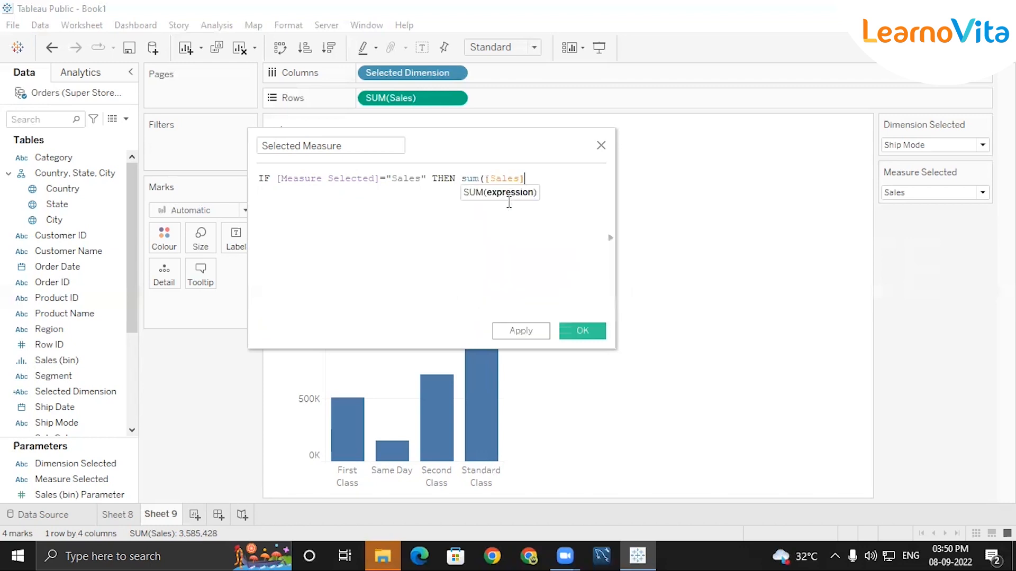
pyautogui.press('Return')
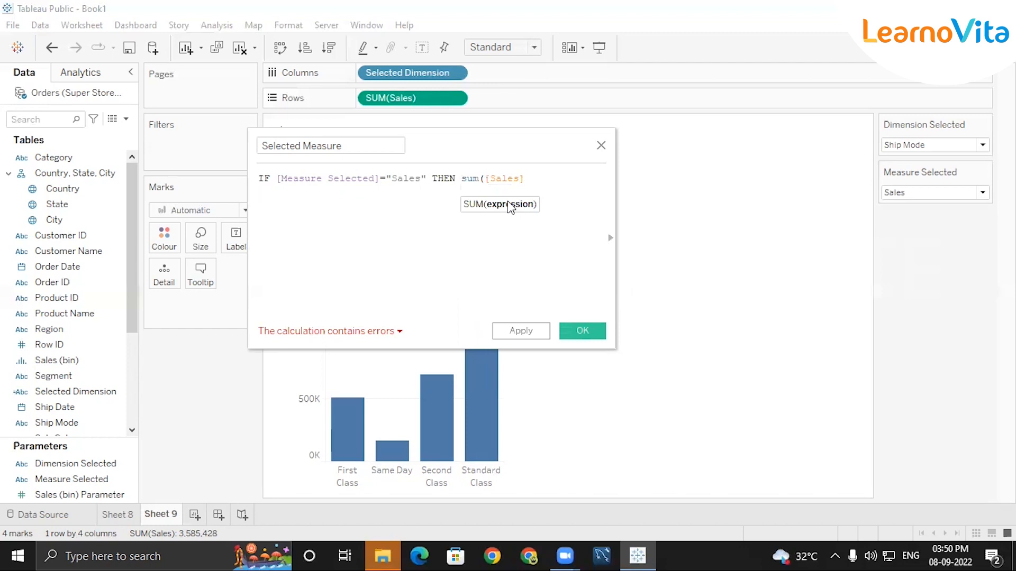
# - Add the second condition ELSEIF [Measure Selected]="Profit" THEN to the Selected Measure formula
pyautogui.write('el')
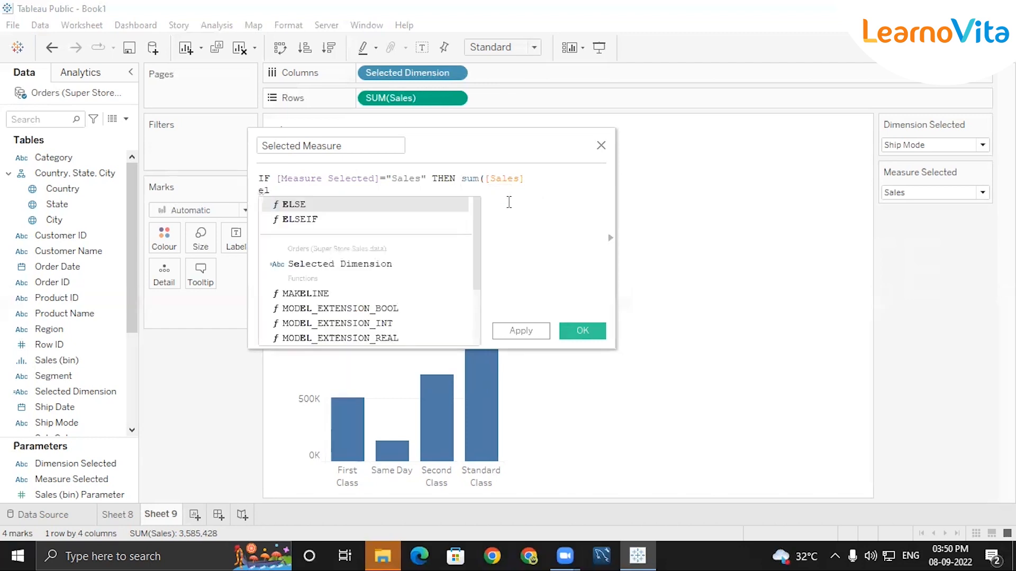
pyautogui.press('Down')
pyautogui.press('Return')
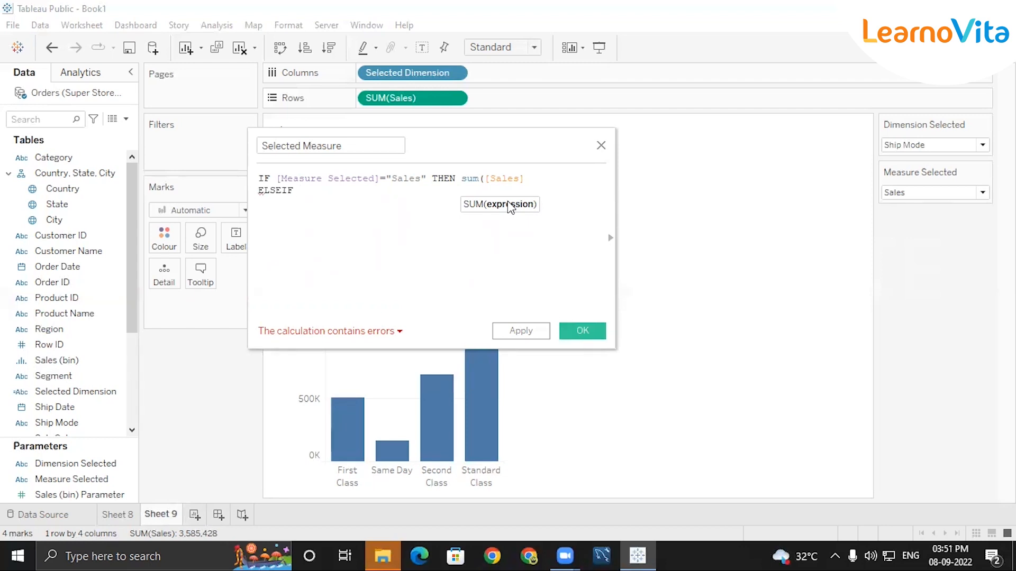
pyautogui.write('m')
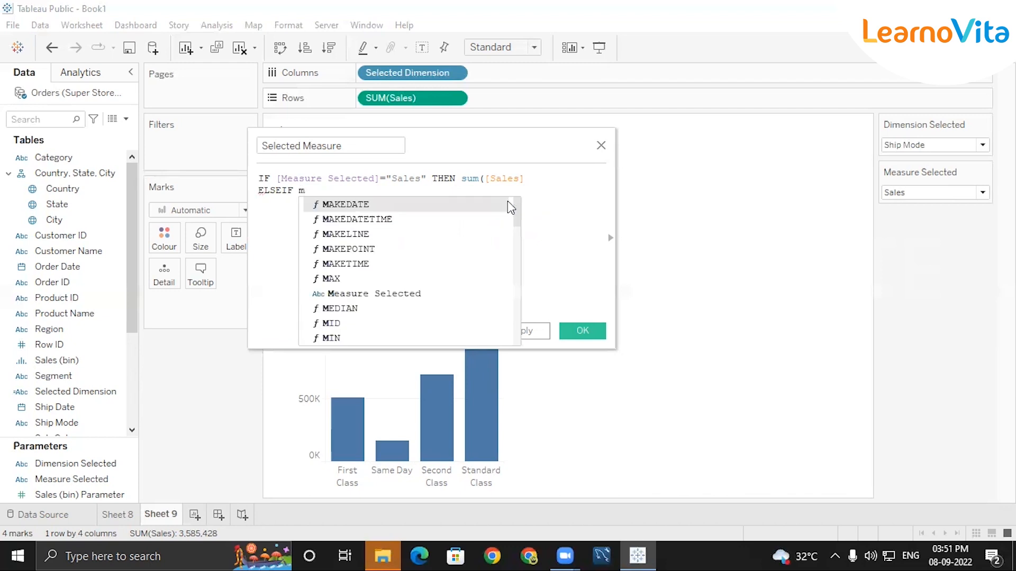
pyautogui.write('eas')
pyautogui.press('Return')
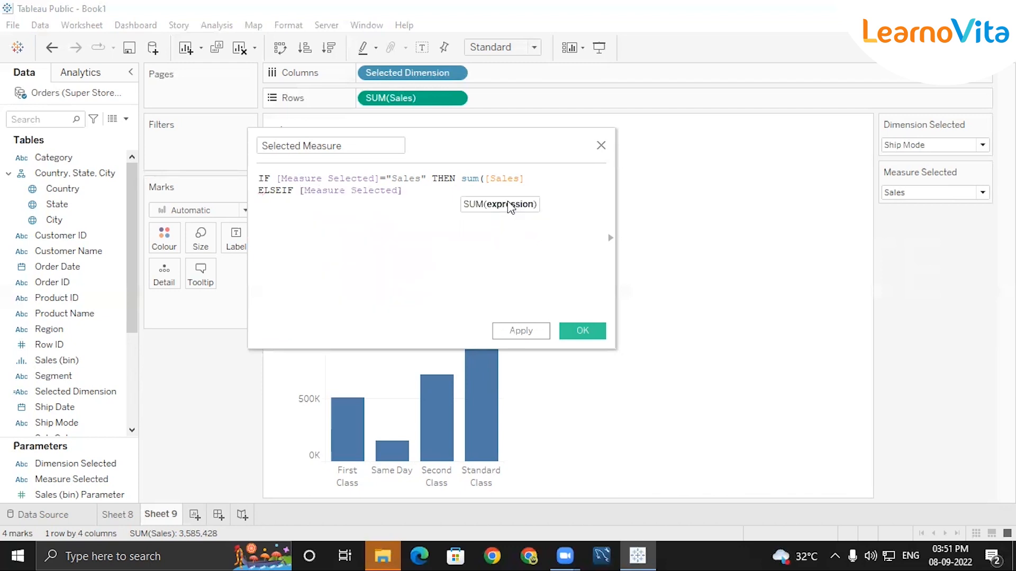
pyautogui.write('="Profit"')
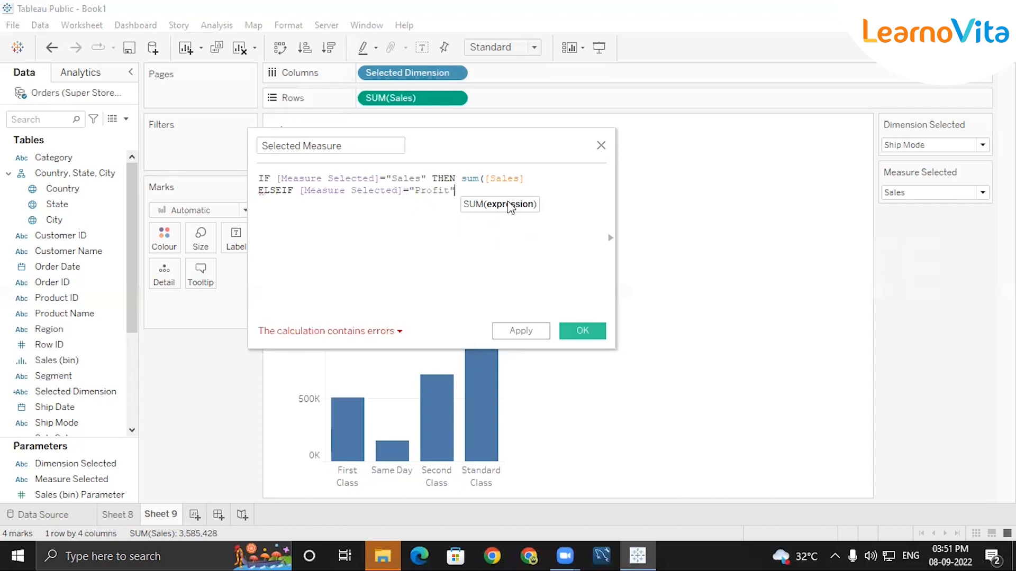
pyautogui.write(' the')
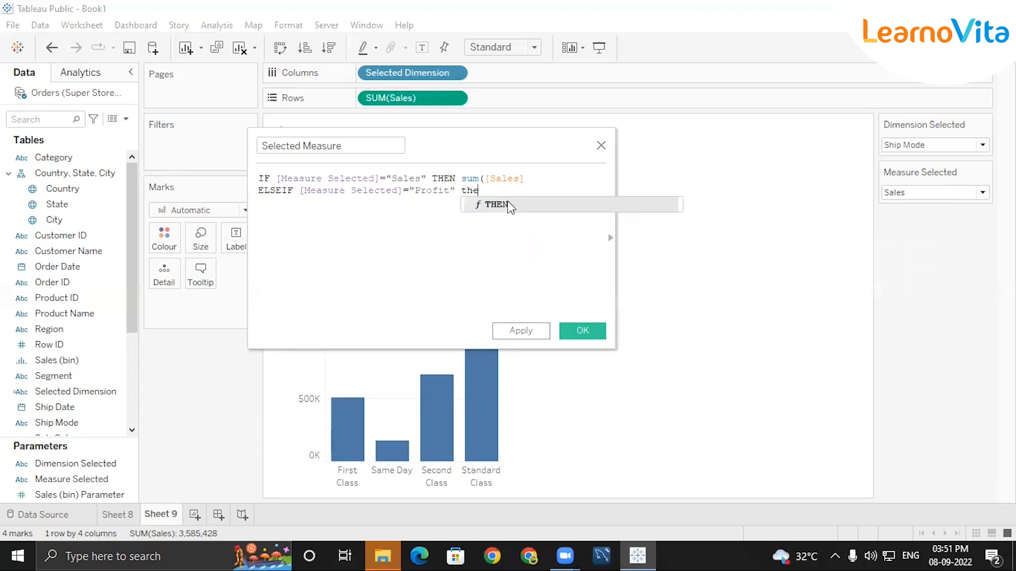
pyautogui.click(497, 205)
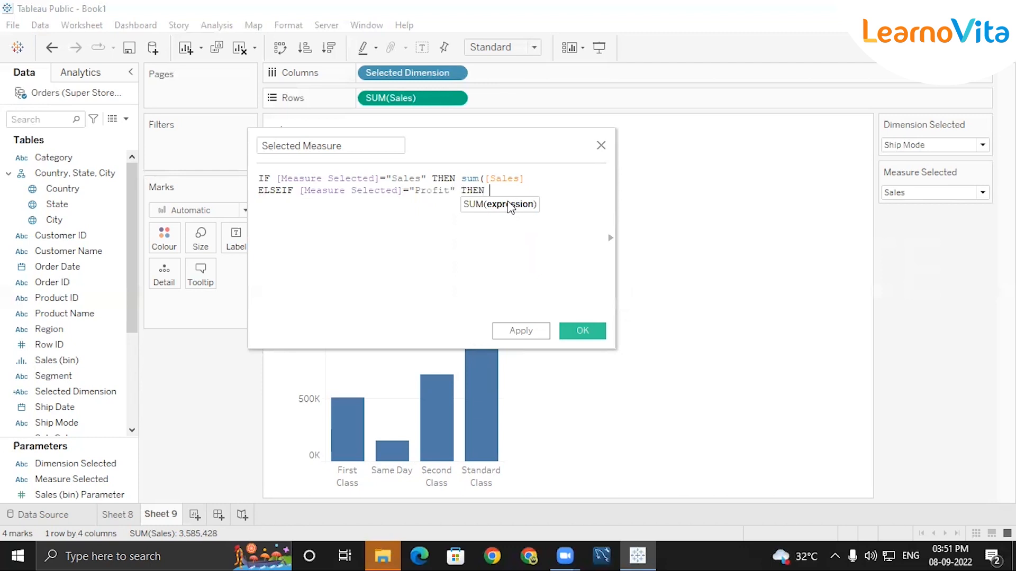
# - Enter sum([Profit]) as the result of the Profit condition and start a new formula line
pyautogui.write('sum(')
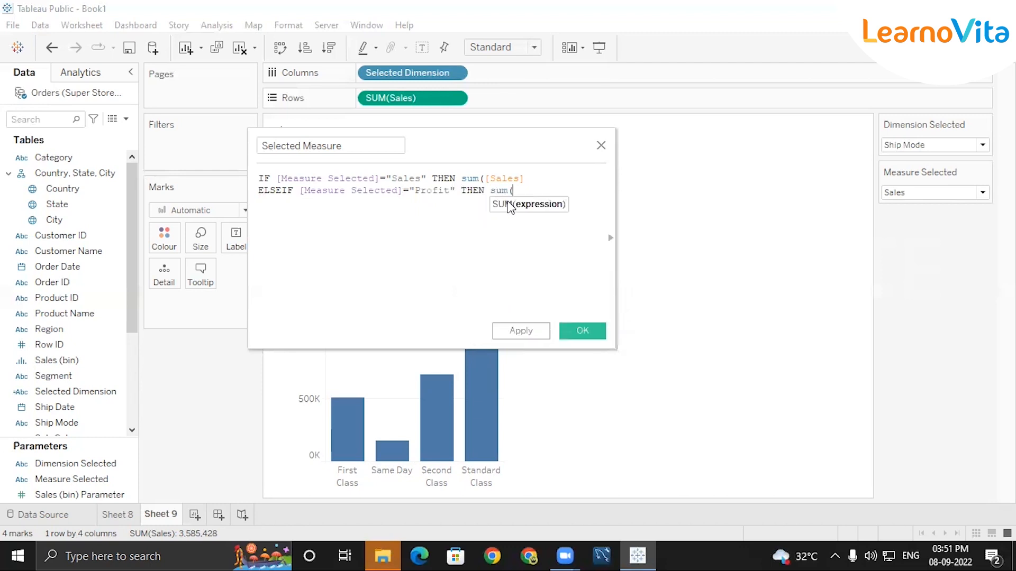
pyautogui.write('pr')
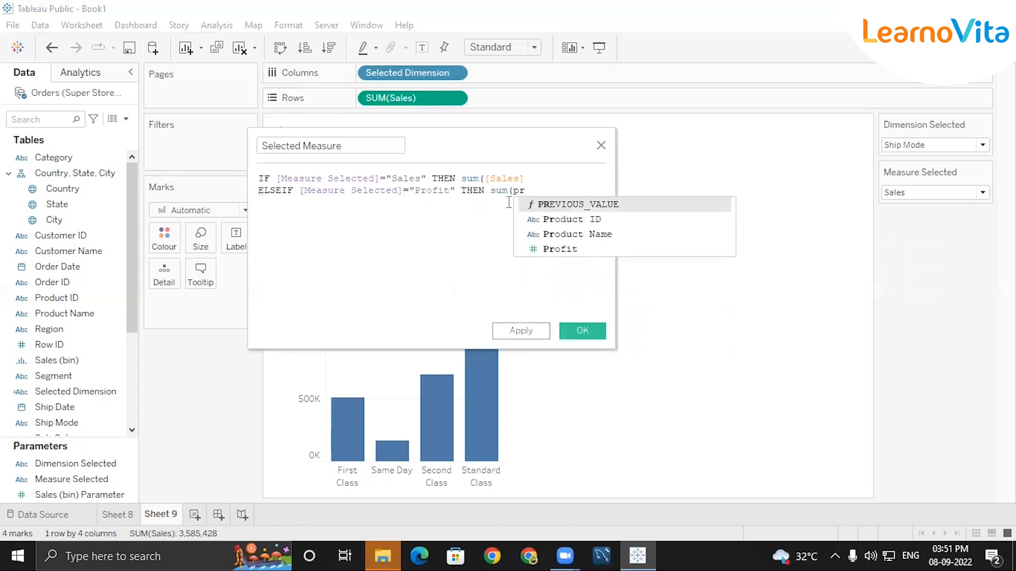
pyautogui.press('Return')
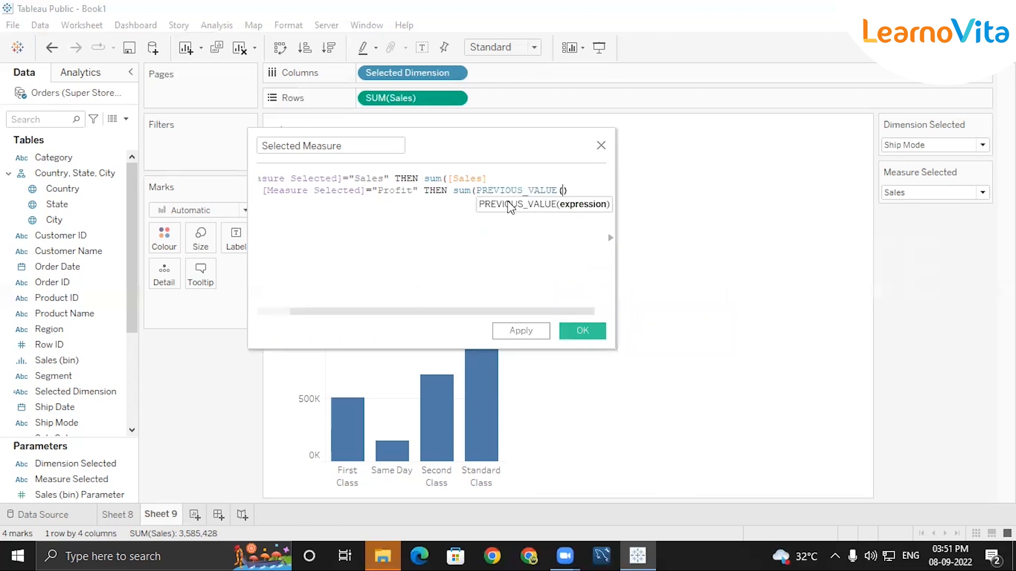
pyautogui.press('BackSpace')
pyautogui.press('BackSpace')
pyautogui.press('BackSpace')
pyautogui.press('BackSpace')
pyautogui.press('BackSpace')
pyautogui.press('BackSpace')
pyautogui.press('BackSpace')
pyautogui.press('BackSpace')
pyautogui.press('BackSpace')
pyautogui.press('BackSpace')
pyautogui.press('BackSpace')
pyautogui.press('BackSpace')
pyautogui.press('BackSpace')
pyautogui.write('of')
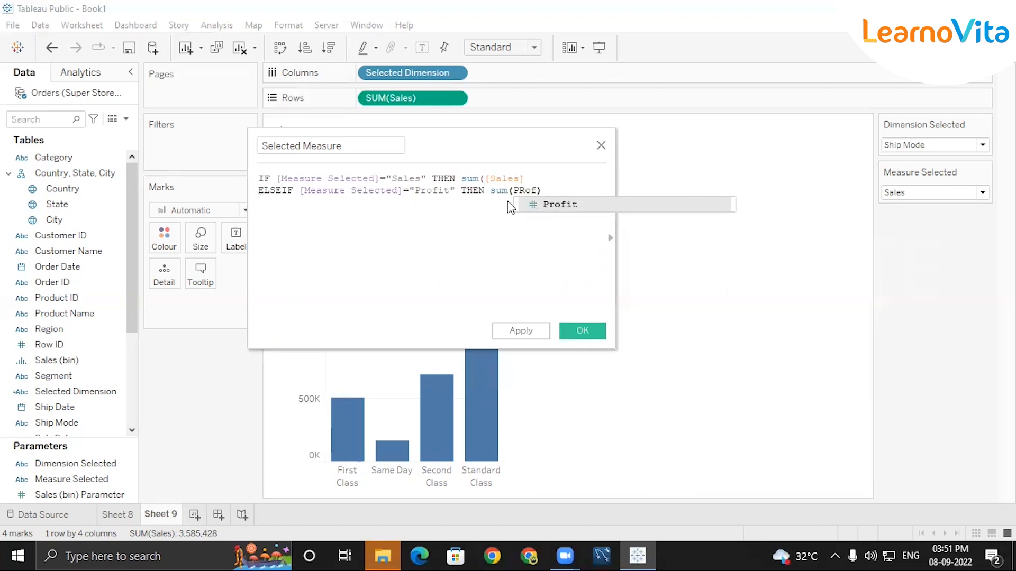
pyautogui.press('Return')
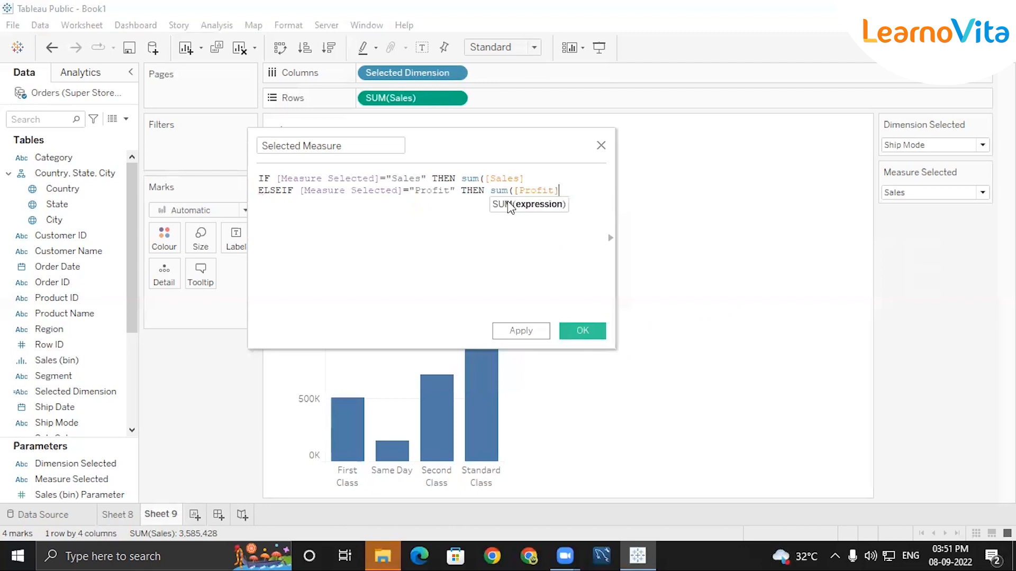
pyautogui.write(')')
pyautogui.press('Return')
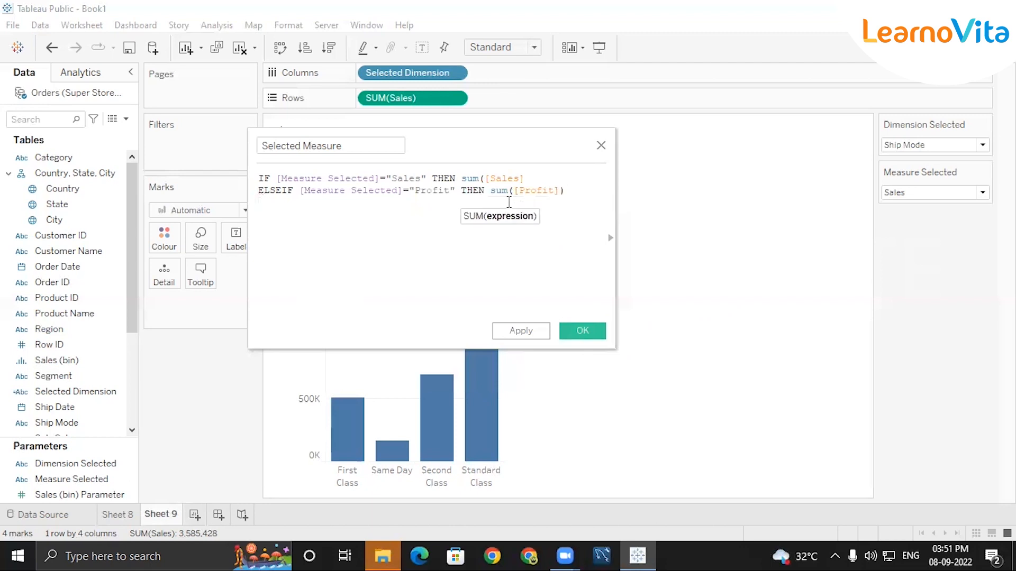
# - Finish the formula with an ELSE branch returning sum([Quantity]) and a closing END
pyautogui.write('ELSE')
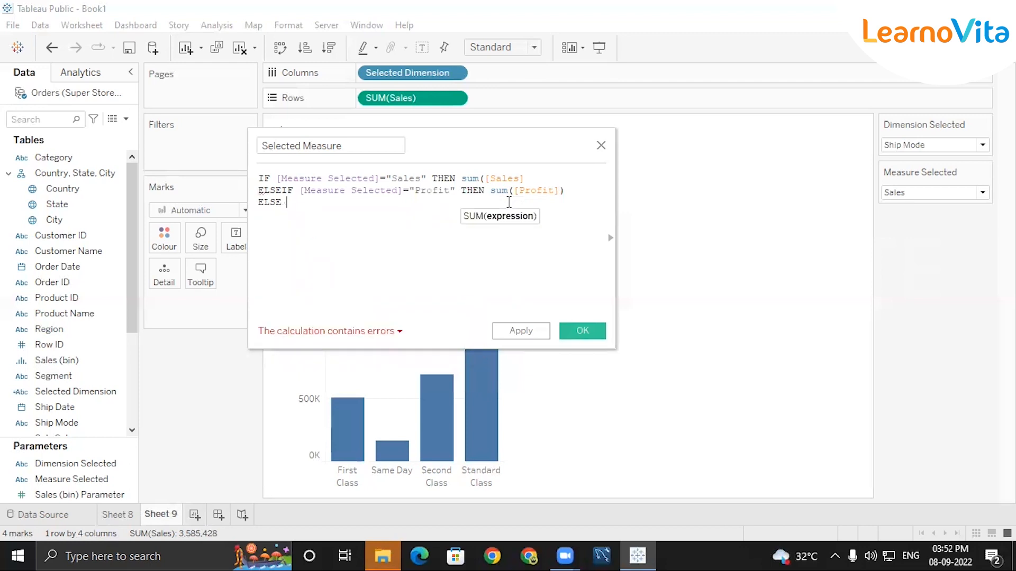
pyautogui.write(' sum')
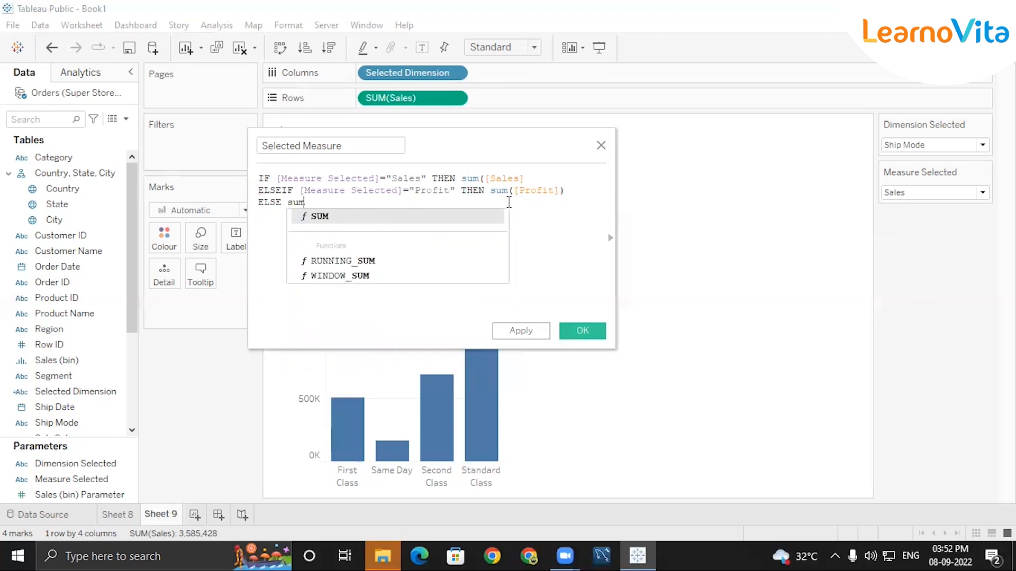
pyautogui.write('(qu')
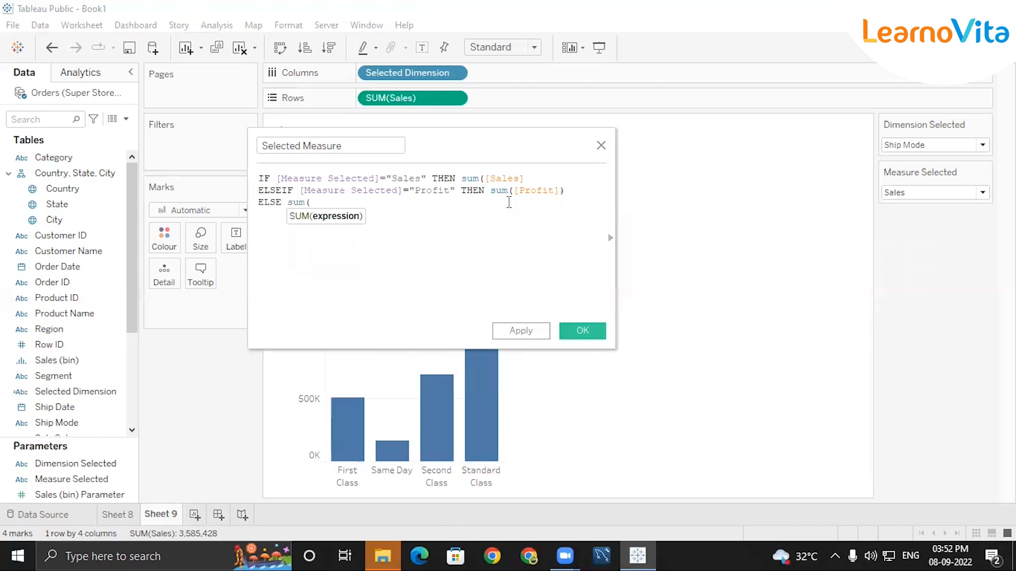
pyautogui.write('an')
pyautogui.press('Return')
pyautogui.write(')')
pyautogui.press('Return')
pyautogui.write('end')
pyautogui.press('Return')
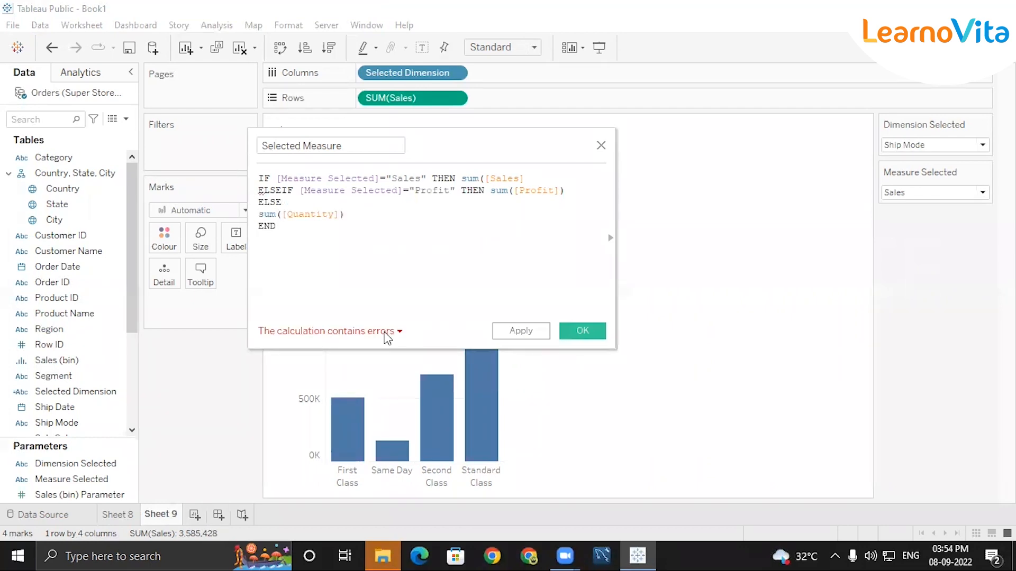
# - Rewrite the Sales result with uppercase SUM and add its missing closing parenthesis, giving SUM([Sales])
pyautogui.click(486, 179)
pyautogui.press('BackSpace')
pyautogui.press('BackSpace')
pyautogui.press('BackSpace')
pyautogui.press('BackSpace')
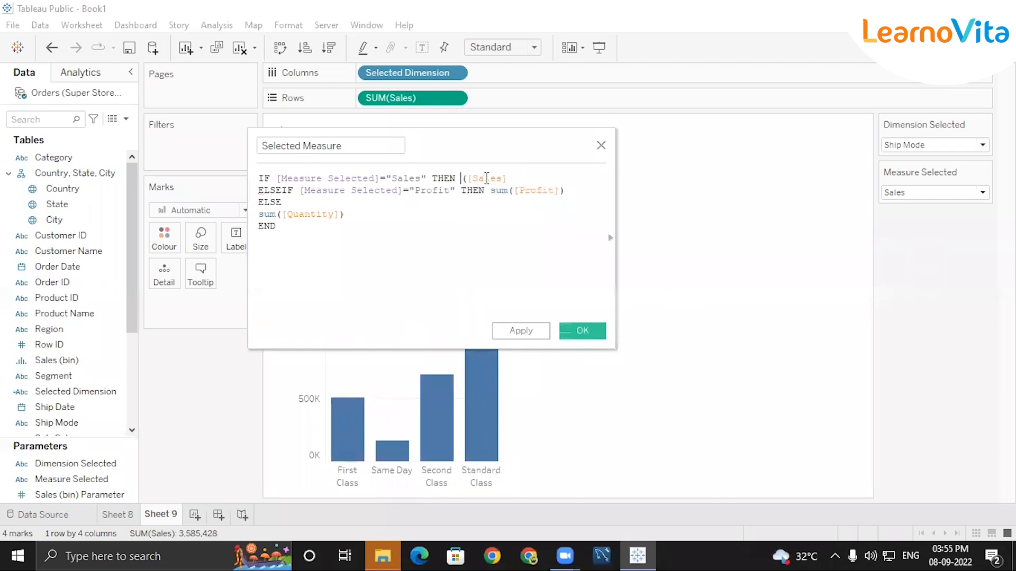
pyautogui.write('sum')
pyautogui.press('Return')
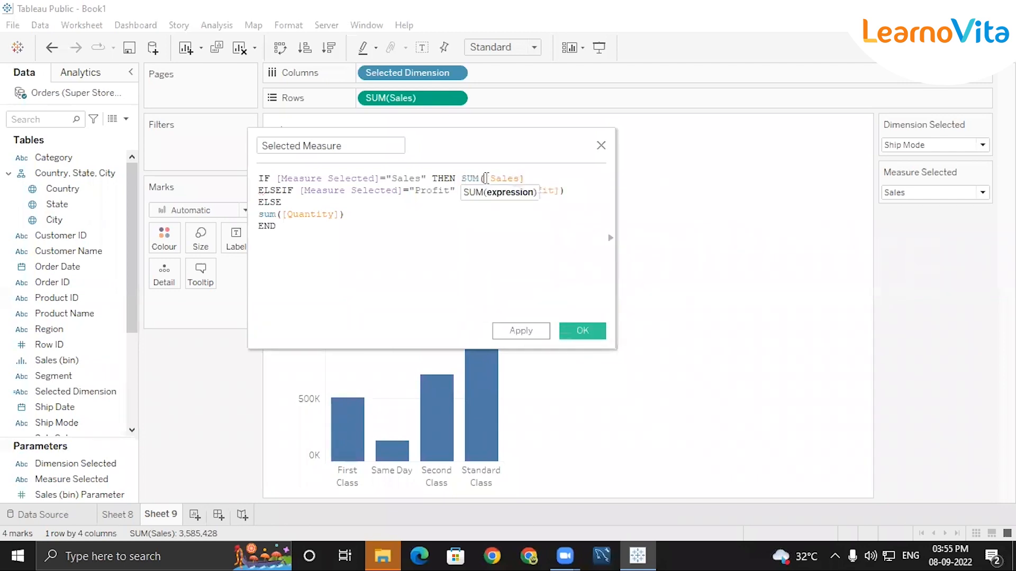
pyautogui.click(535, 174)
pyautogui.write(')')
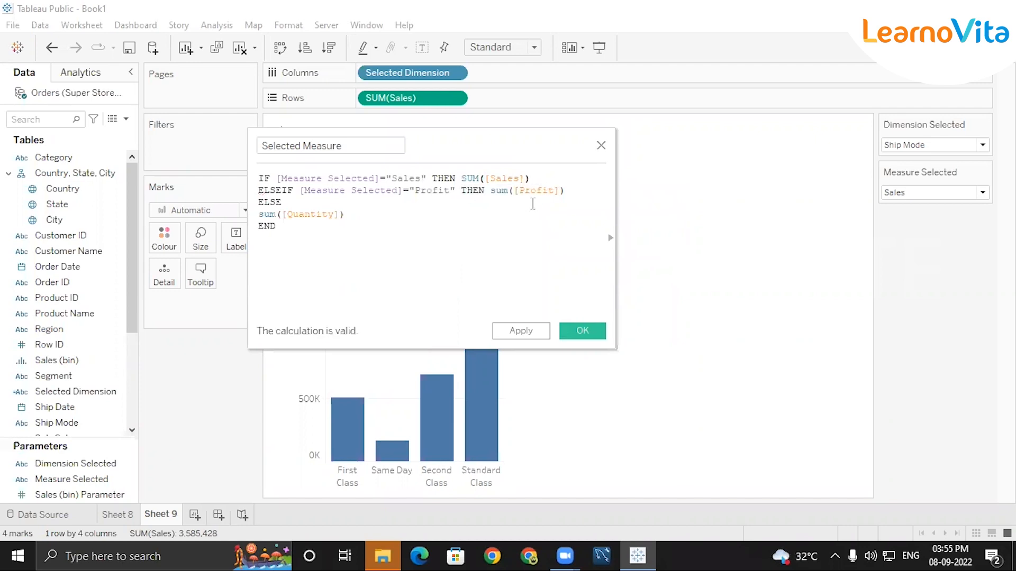
# - Rewrite the Profit result with uppercase SUM and add a closing parenthesis at the line's end
pyautogui.click(513, 191)
pyautogui.press('BackSpace')
pyautogui.press('BackSpace')
pyautogui.press('BackSpace')
pyautogui.press('BackSpace')
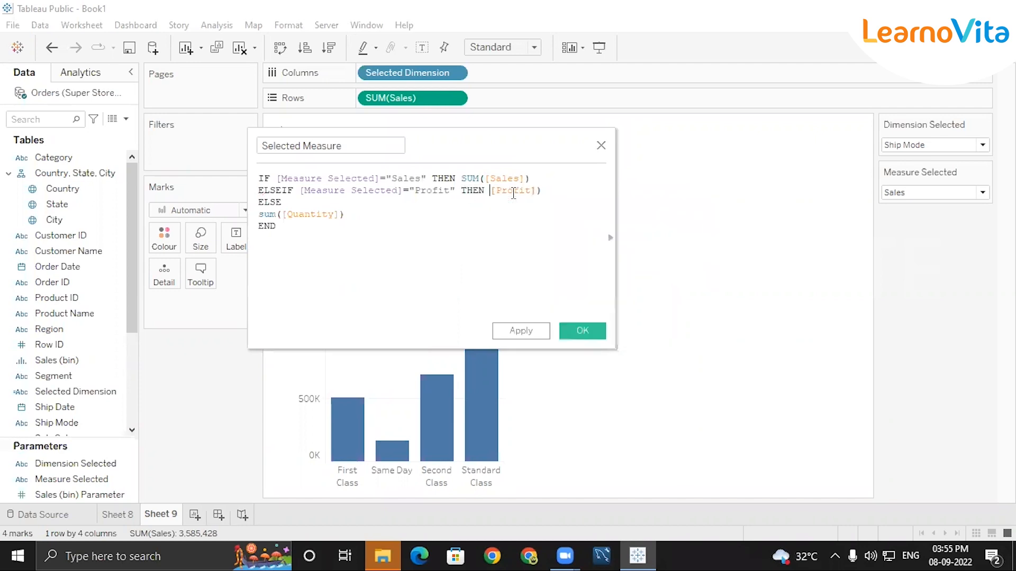
pyautogui.write('SUM(')
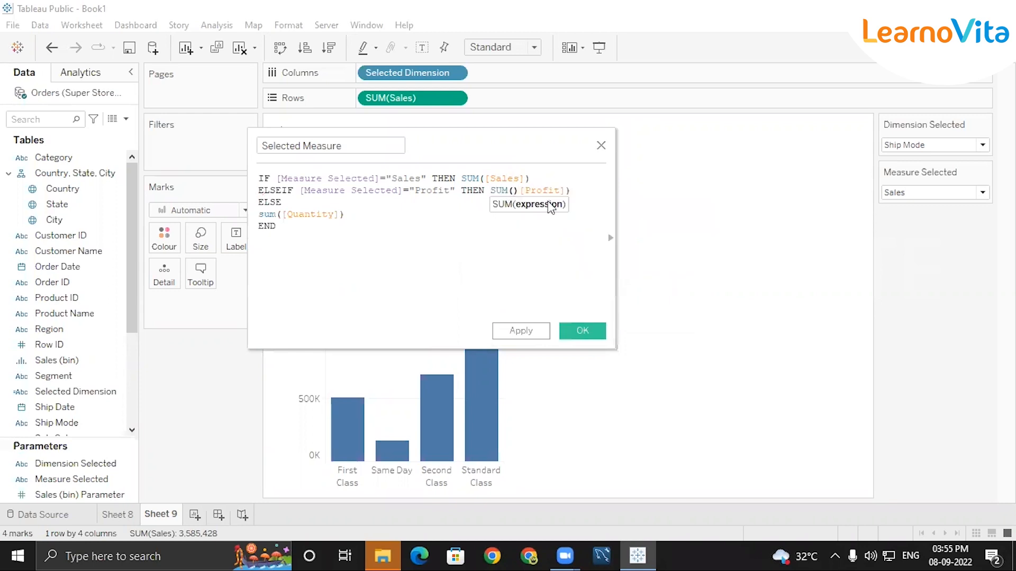
pyautogui.click(586, 196)
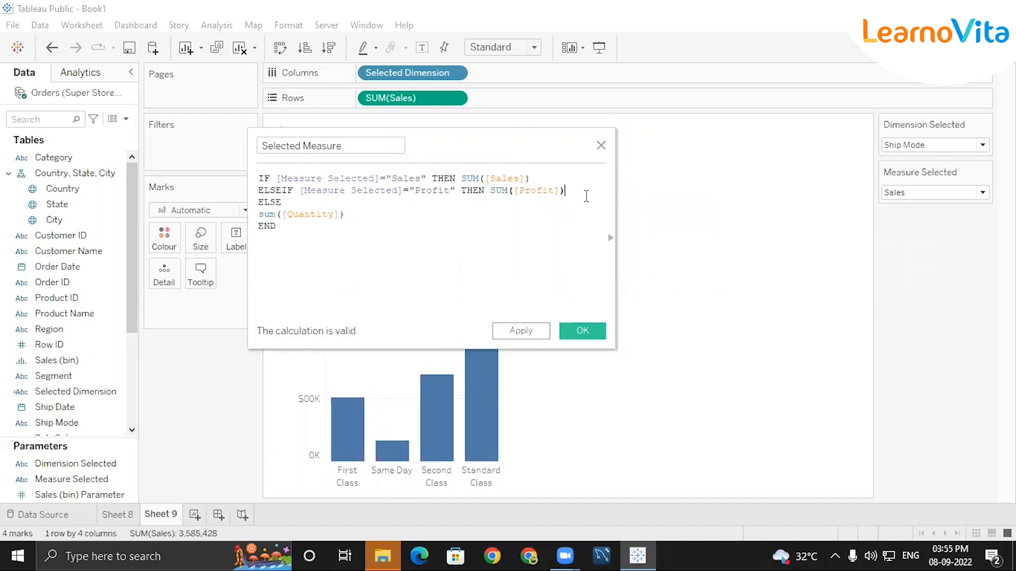
pyautogui.write(')')
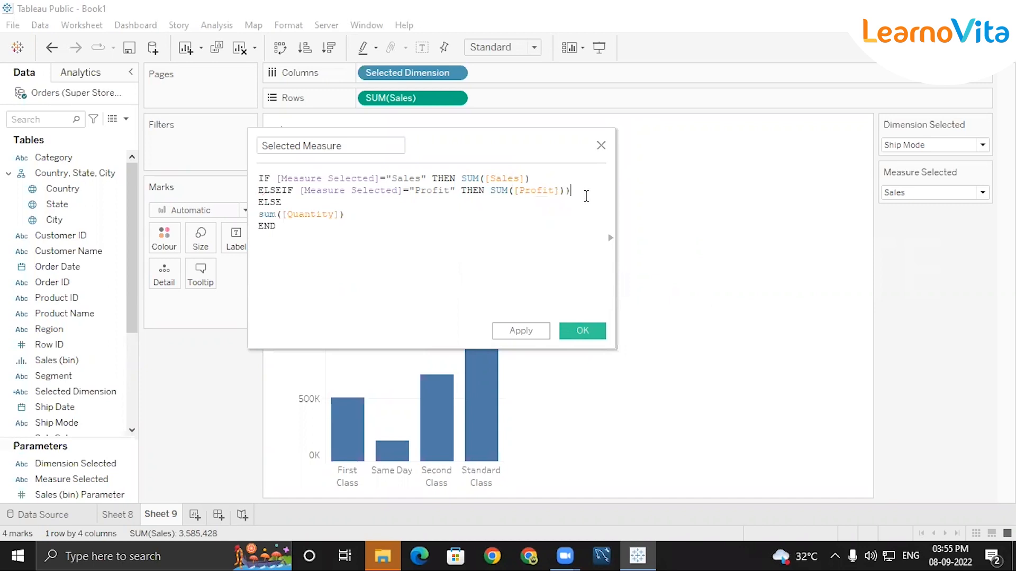
# - Replace the Quantity line with SUM([Quantity]) on the same line as ELSE, keeping END below it
pyautogui.tripleClick(258, 215)
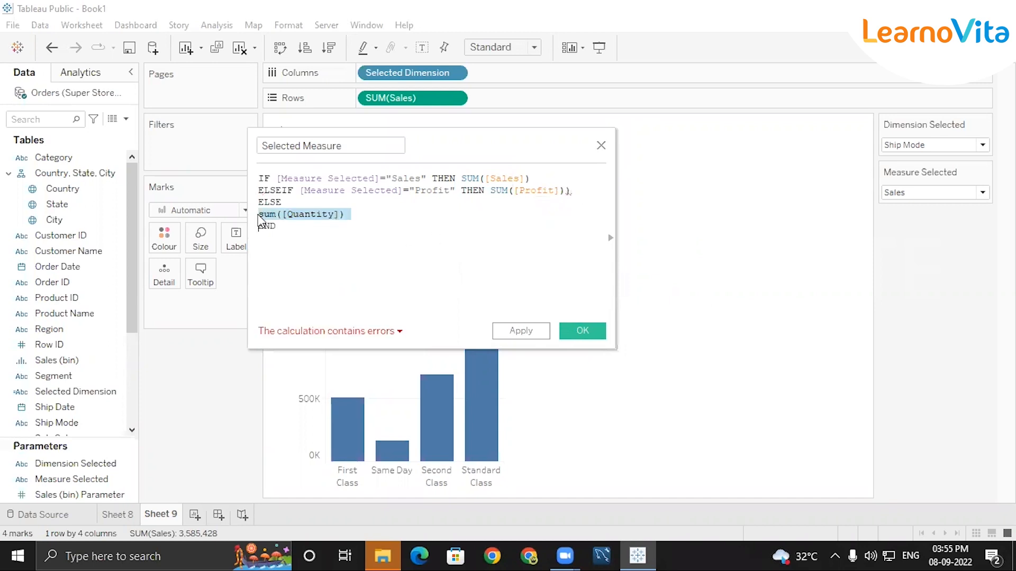
pyautogui.doubleClick(264, 214)
pyautogui.press('BackSpace')
pyautogui.press('BackSpace')
pyautogui.write('sum([Quantity')
pyautogui.press('Return')
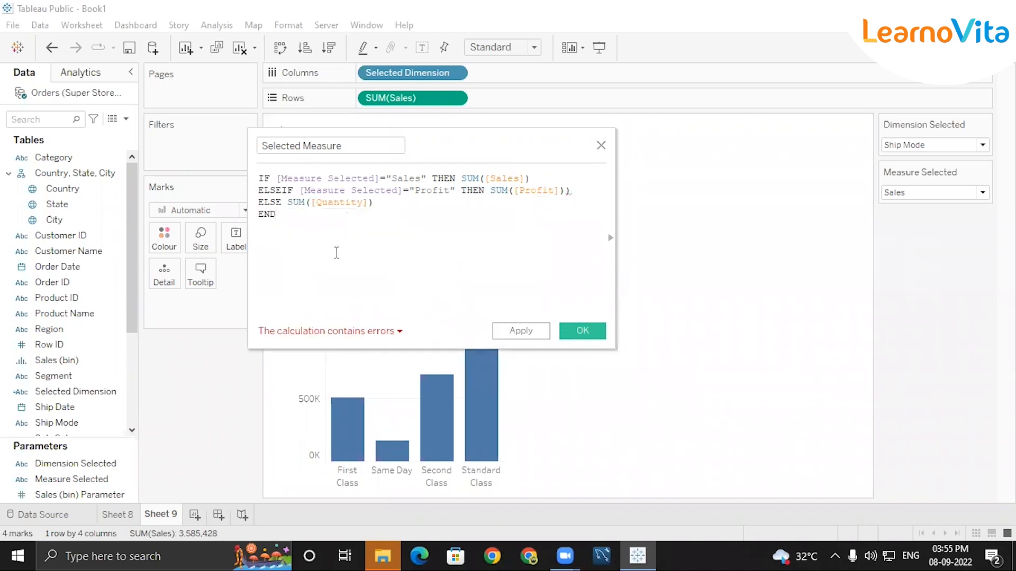
# - Insert a space after the equals sign in both the Sales and Profit conditions
pyautogui.click(387, 203)
pyautogui.click(386, 178)
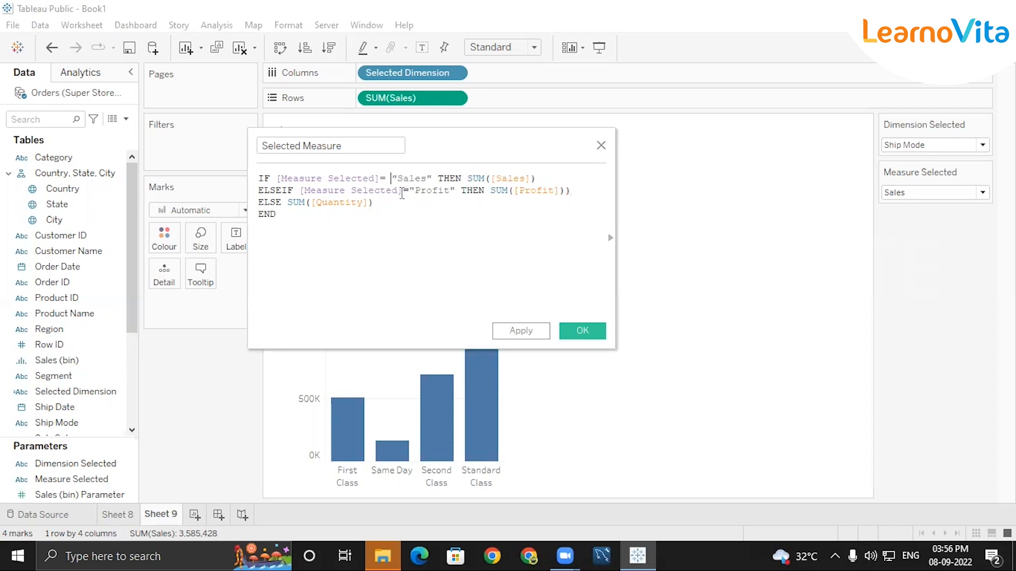
pyautogui.click(408, 190)
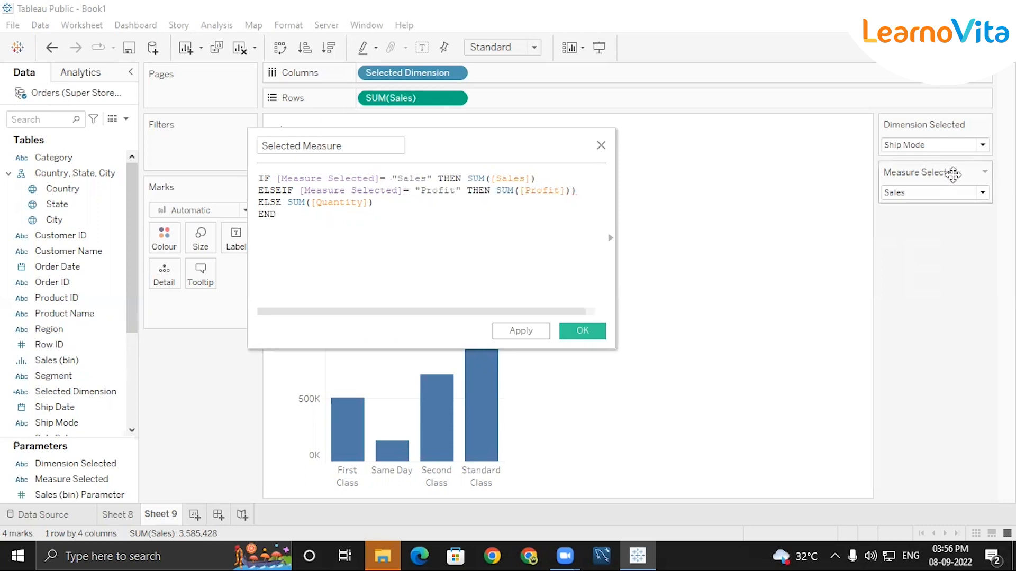
# - Remove the extra closing parenthesis after SUM([Profit]), then apply and save the Selected Measure calculation
pyautogui.click(320, 223)
pyautogui.click(576, 195)
pyautogui.press('BackSpace')
pyautogui.click(531, 332)
pyautogui.click(583, 332)
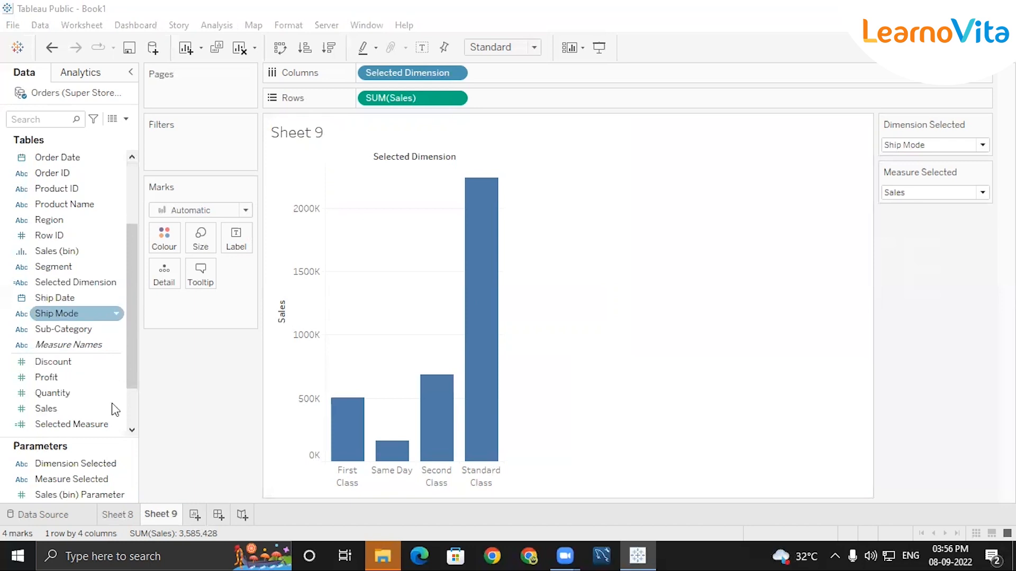
# - Reopen the Selected Measure calculated field and review its IF, ELSEIF and ELSE branches through END
pyautogui.rightClick(113, 429)
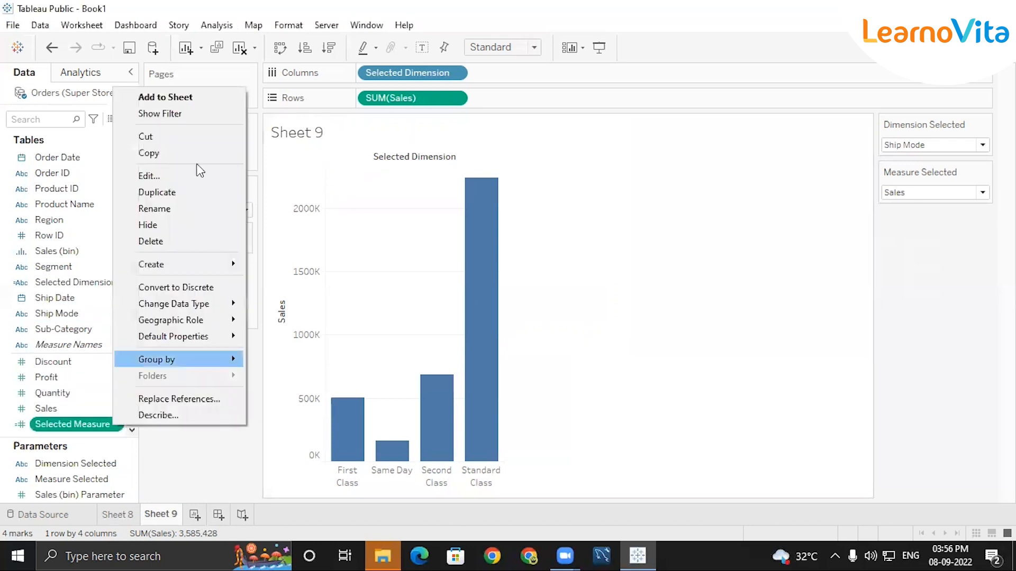
pyautogui.click(158, 177)
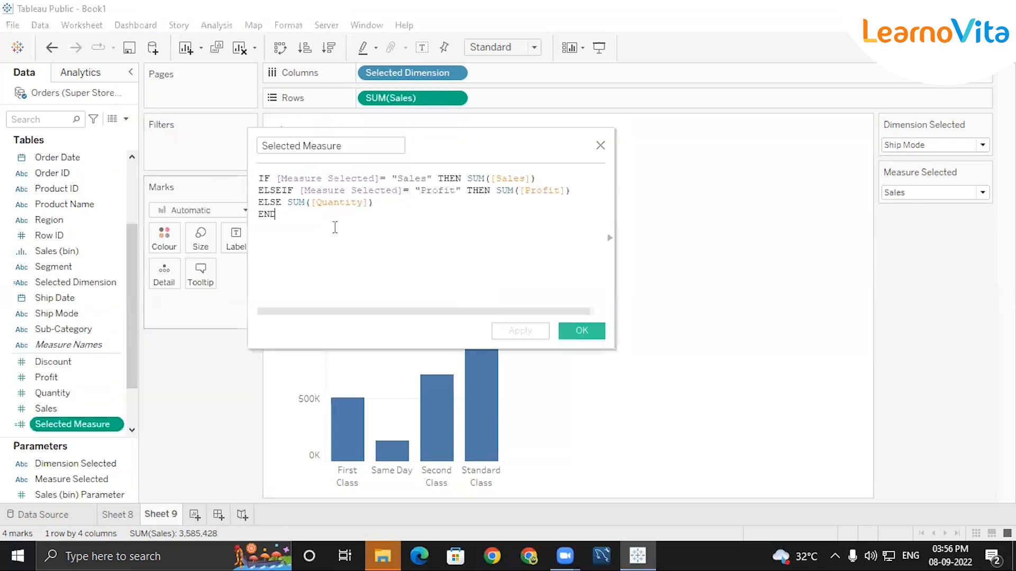
pyautogui.moveTo(277, 216); pyautogui.dragTo(236, 181)
pyautogui.click(276, 215)
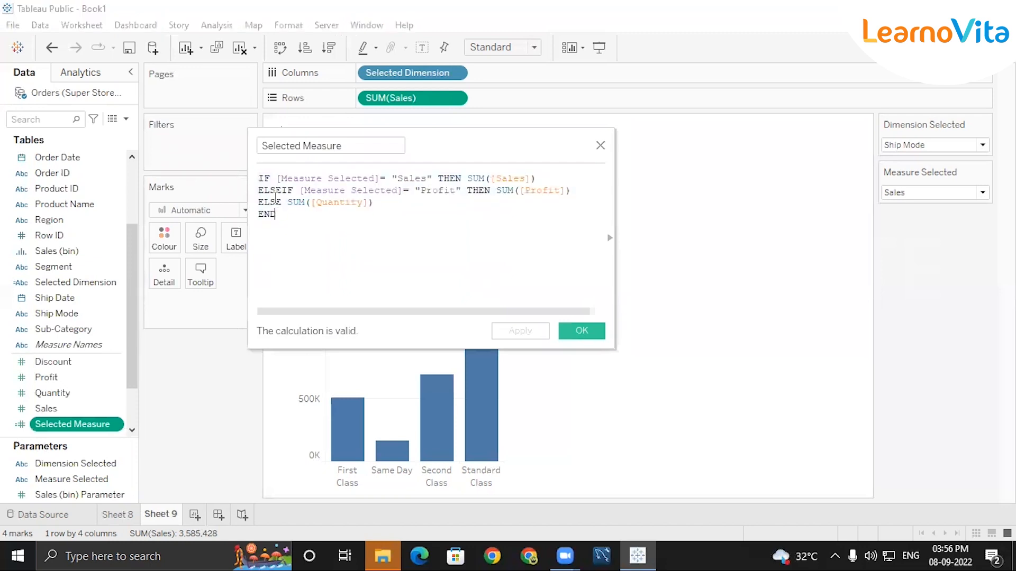
pyautogui.click(261, 179)
pyautogui.click(527, 179)
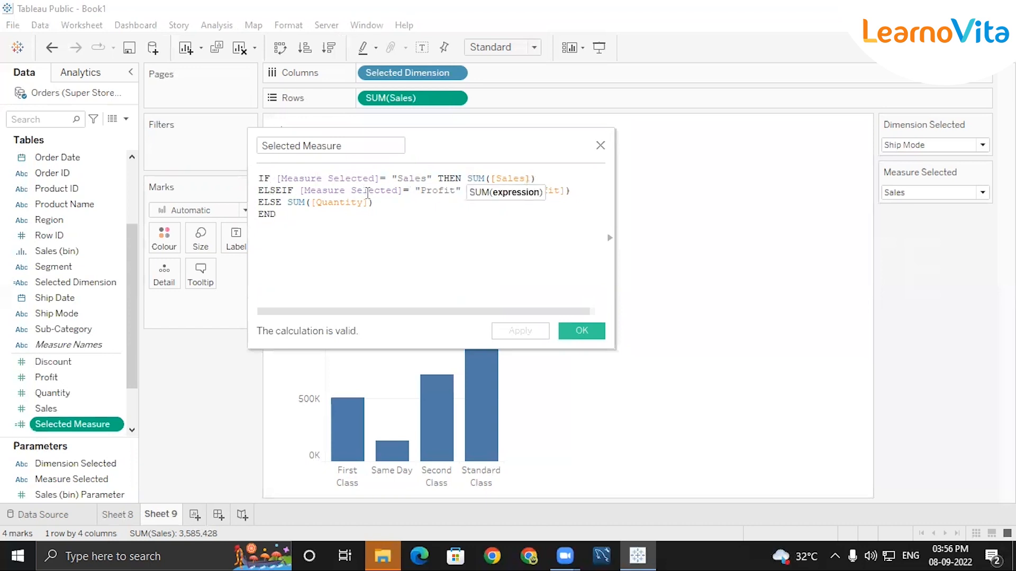
pyautogui.click(502, 192)
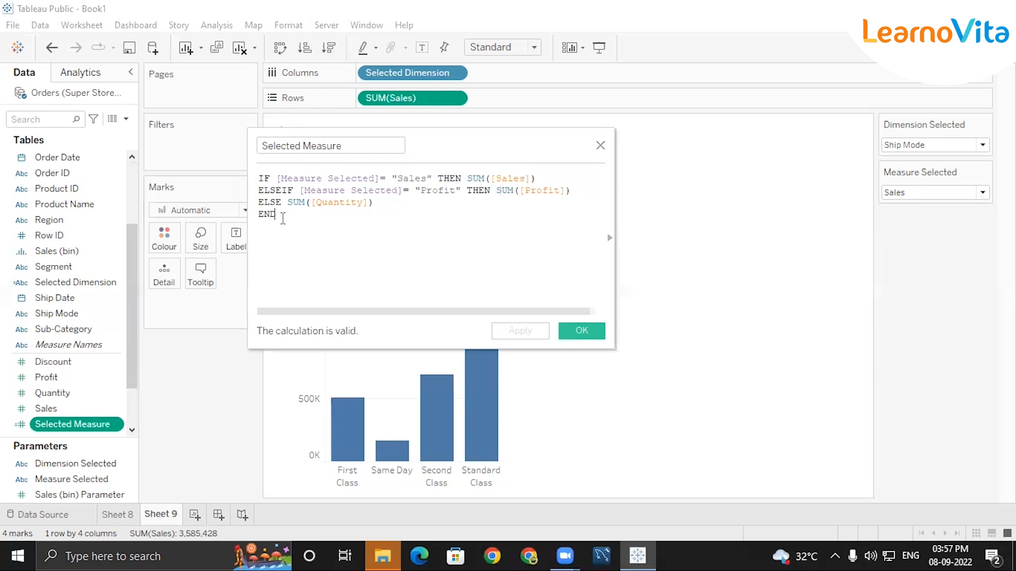
pyautogui.moveTo(283, 219); pyautogui.dragTo(257, 179)
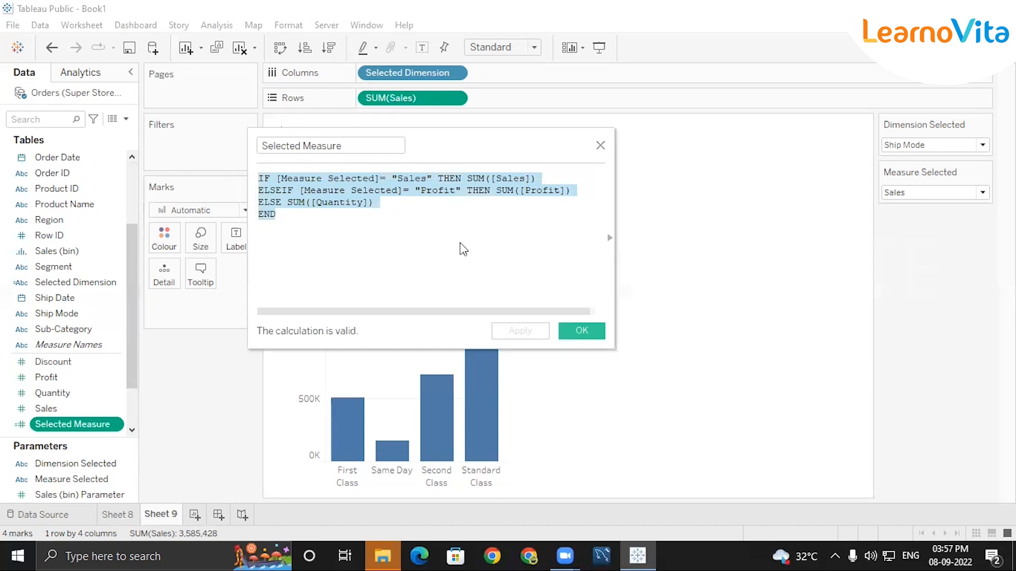
# - Close the calculation editor and replace SUM(Sales) on Rows with the Selected Measure calculated field
pyautogui.click(579, 333)
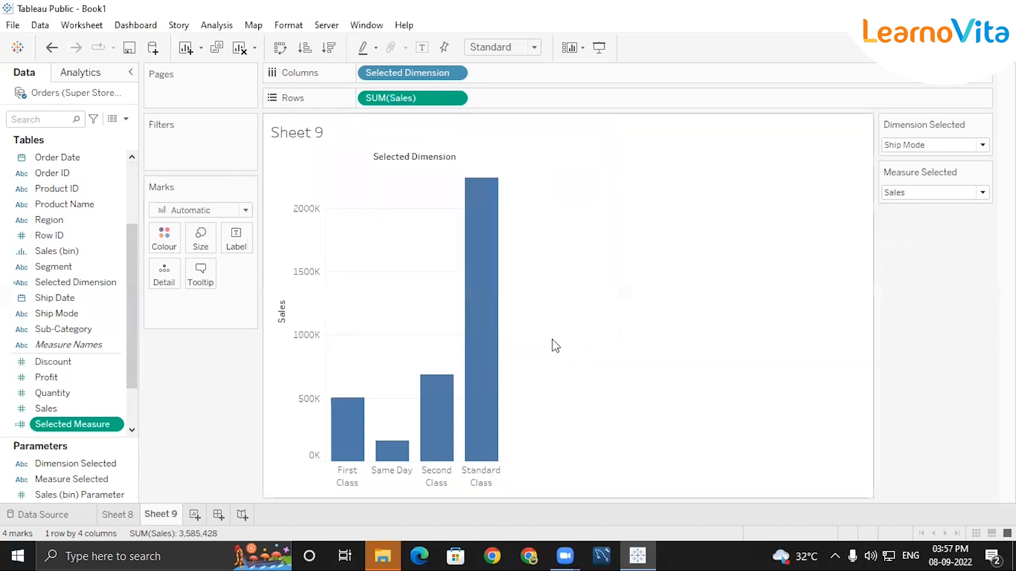
pyautogui.click(925, 194)
pyautogui.click(906, 215)
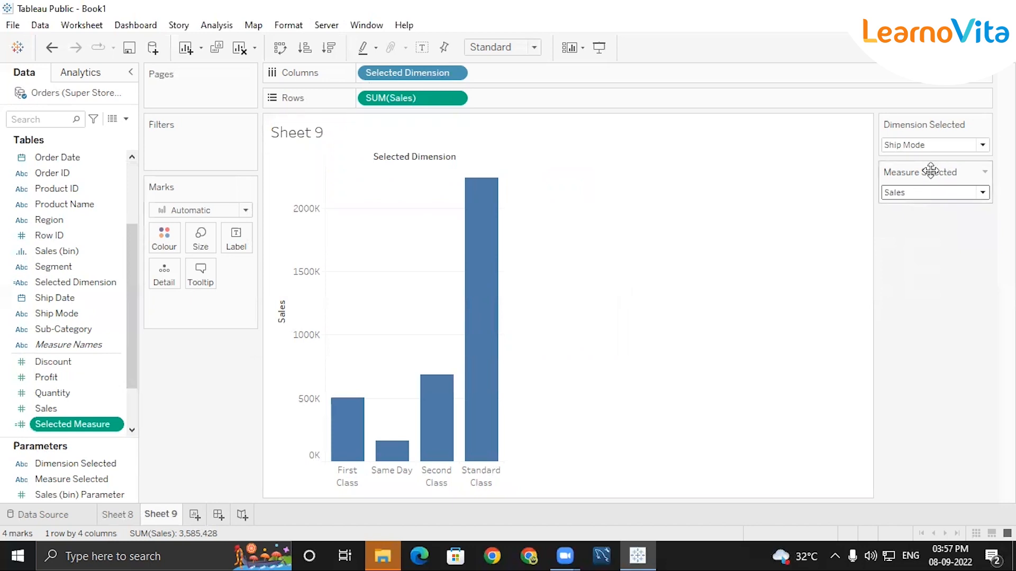
pyautogui.click(453, 98)
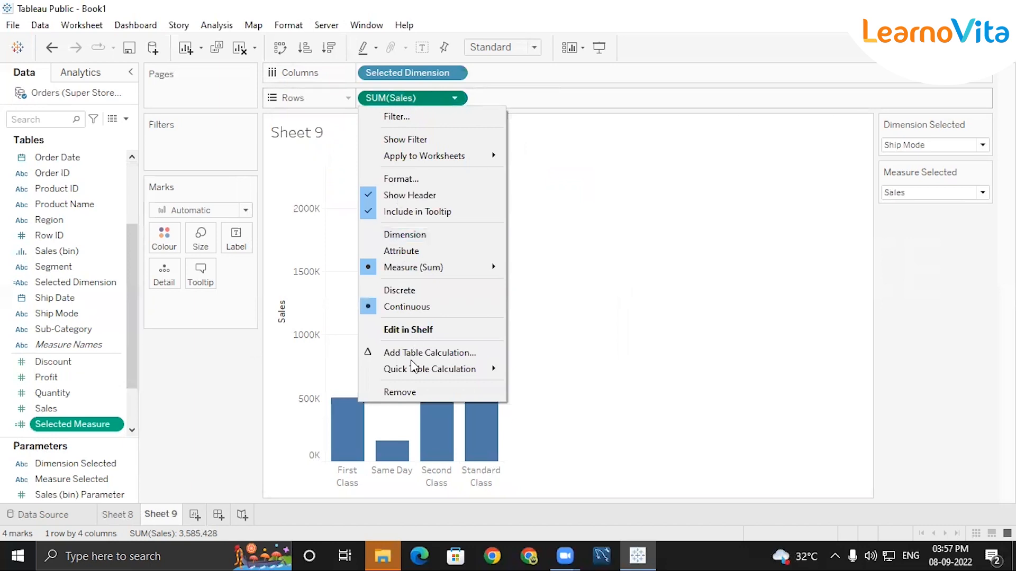
pyautogui.click(402, 394)
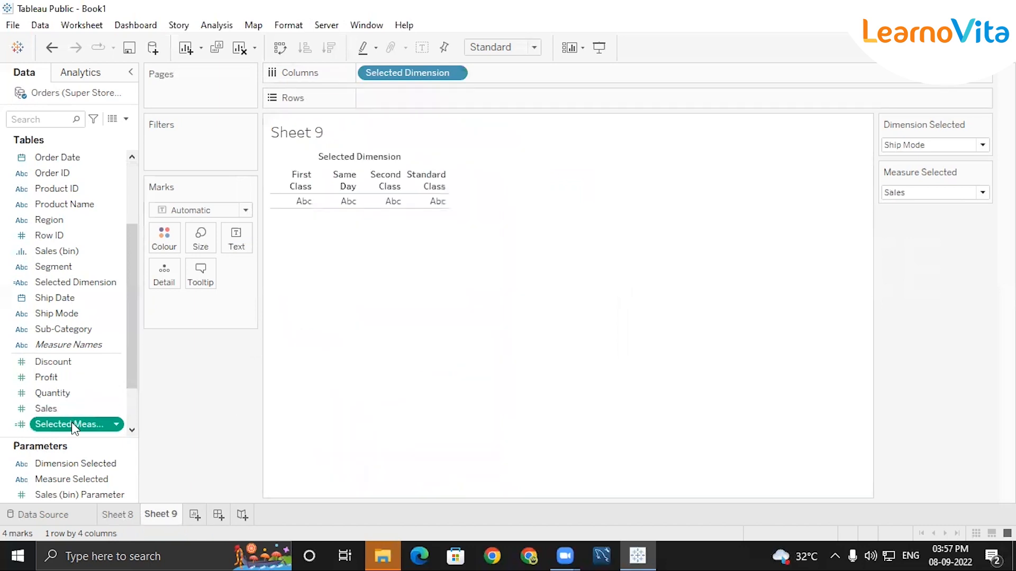
pyautogui.moveTo(74, 424); pyautogui.dragTo(450, 99)
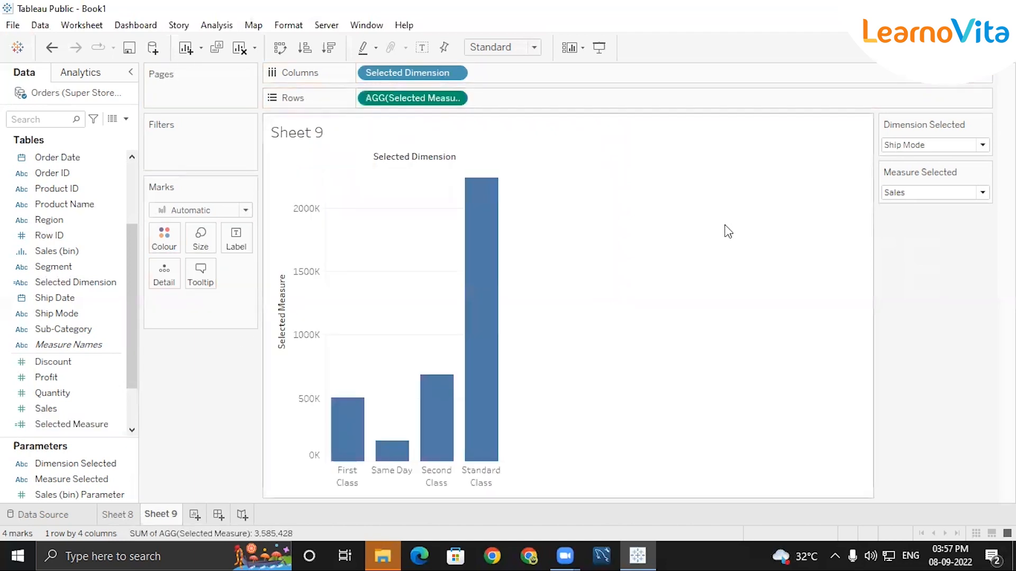
# - Test the Measure Selected parameter on the Ship Mode chart by switching it between Profit and Sales
pyautogui.click(925, 194)
pyautogui.click(908, 216)
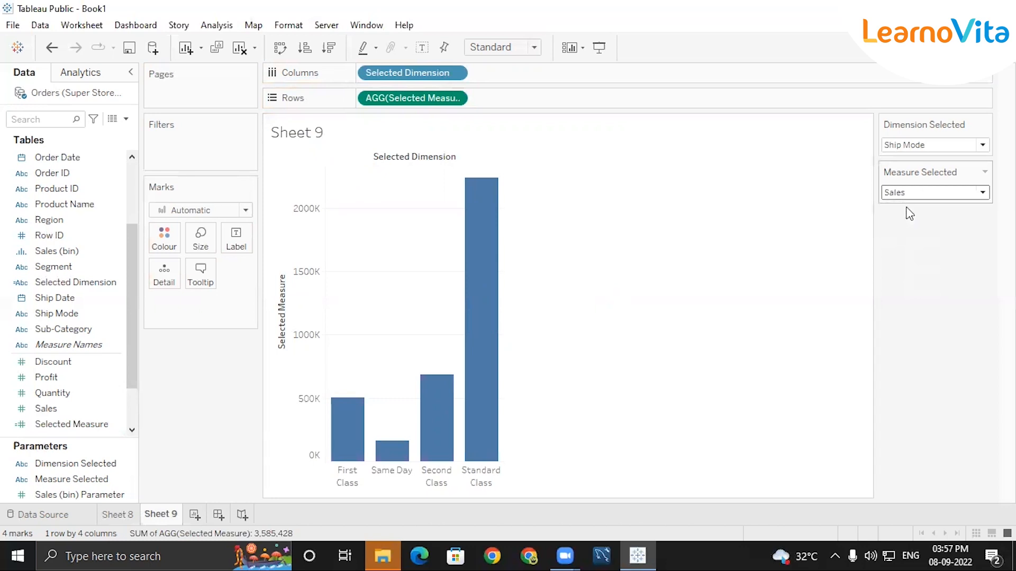
pyautogui.click(913, 195)
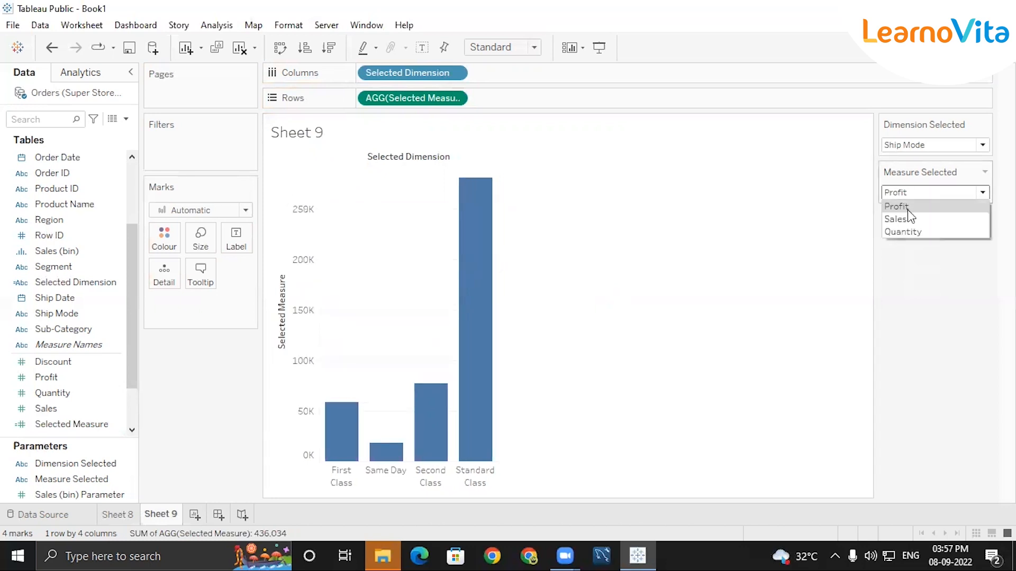
pyautogui.click(905, 224)
pyautogui.click(916, 196)
pyautogui.click(918, 228)
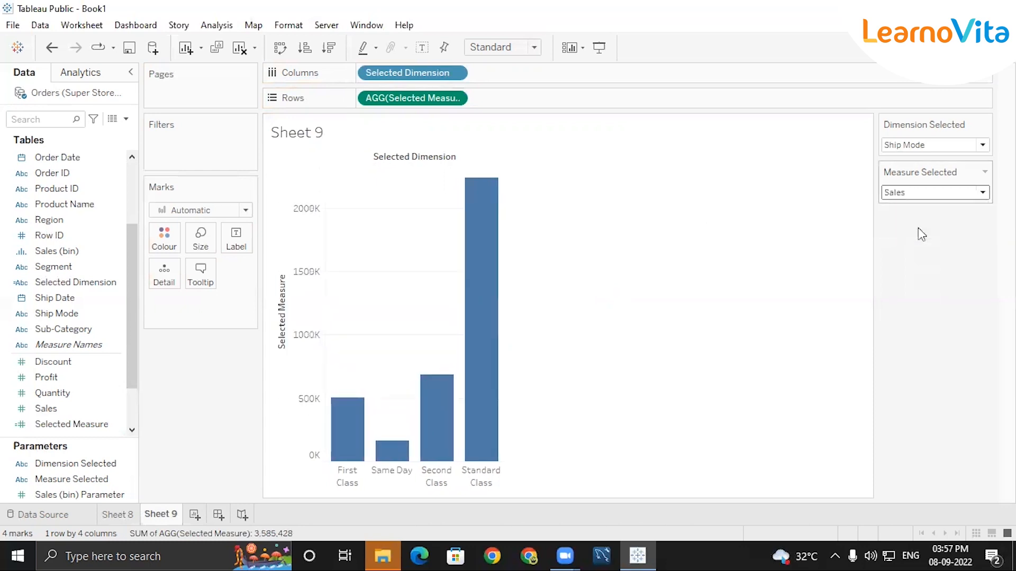
# - Switch Dimension Selected to Segment with Measure Selected on Sales
pyautogui.click(919, 144)
pyautogui.click(907, 157)
pyautogui.click(917, 193)
pyautogui.click(909, 189)
pyautogui.click(910, 189)
pyautogui.click(908, 180)
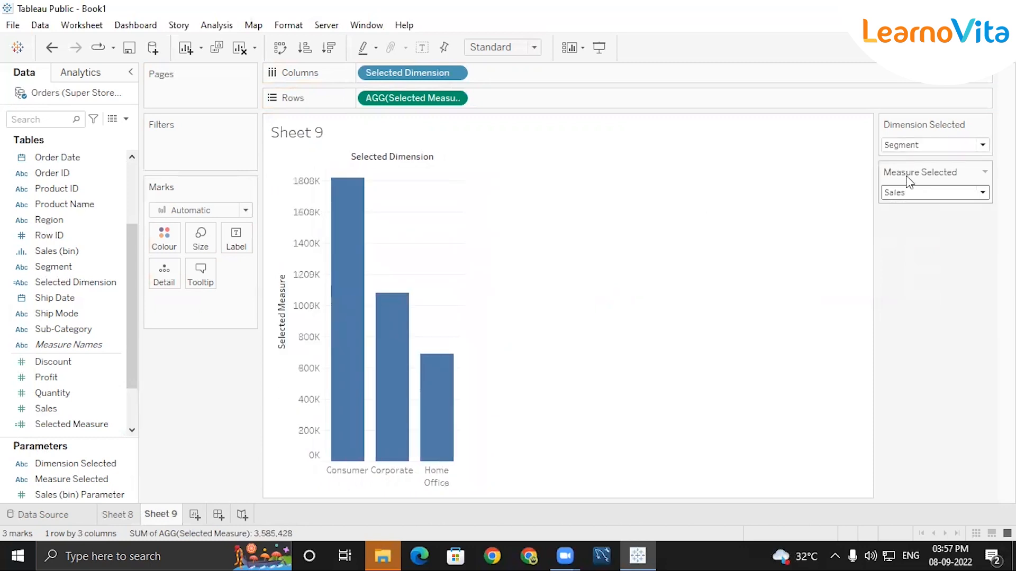
# - Set Dimension Selected to Sub-Category and cycle Measure Selected through Profit, Sales and Quantity
pyautogui.click(916, 146)
pyautogui.click(914, 185)
pyautogui.click(914, 192)
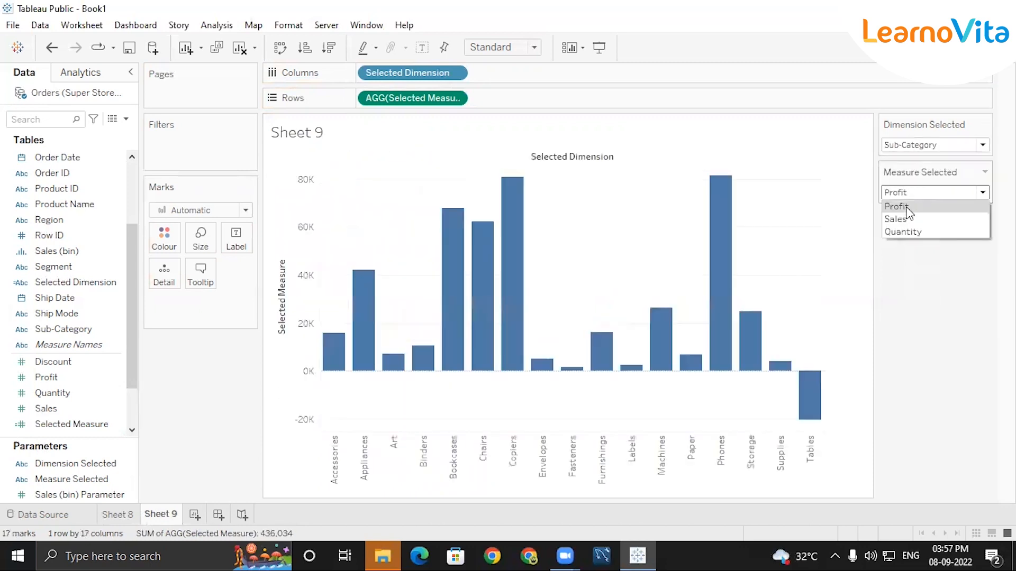
pyautogui.click(905, 217)
pyautogui.click(908, 192)
pyautogui.click(906, 233)
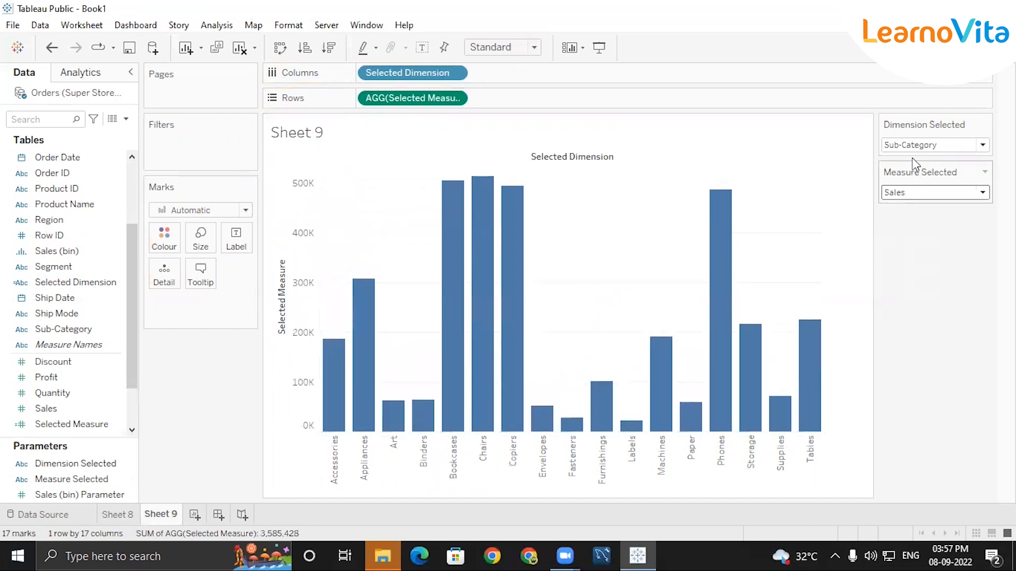
# - Set Dimension Selected to Ship Mode and switch Measure Selected to Sales and on to Profit
pyautogui.click(914, 148)
pyautogui.click(907, 198)
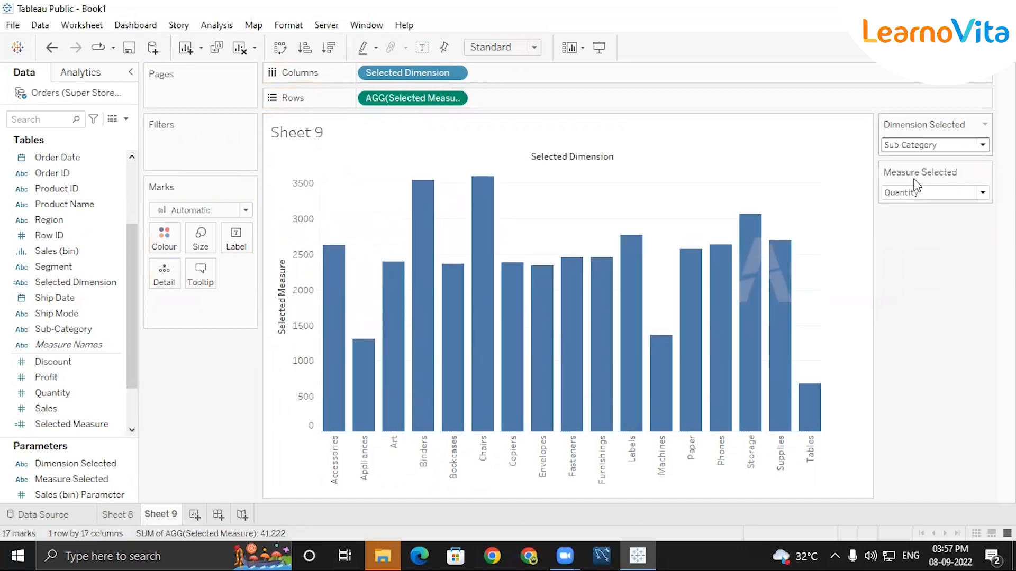
pyautogui.click(915, 191)
pyautogui.click(904, 219)
pyautogui.click(909, 192)
pyautogui.click(906, 206)
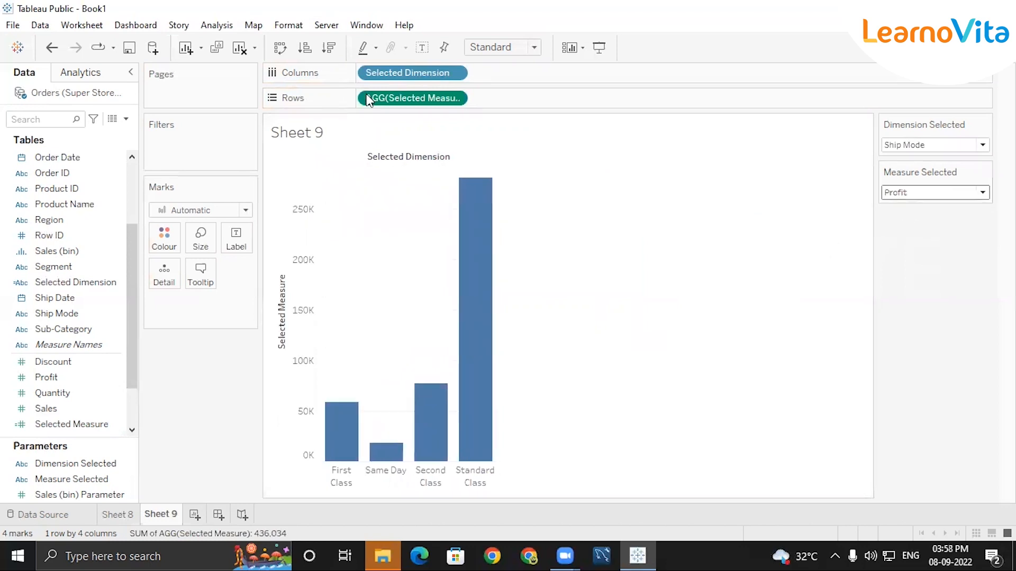
# - Swap the rows and columns so the chart uses horizontal bars
pyautogui.moveTo(460, 355)
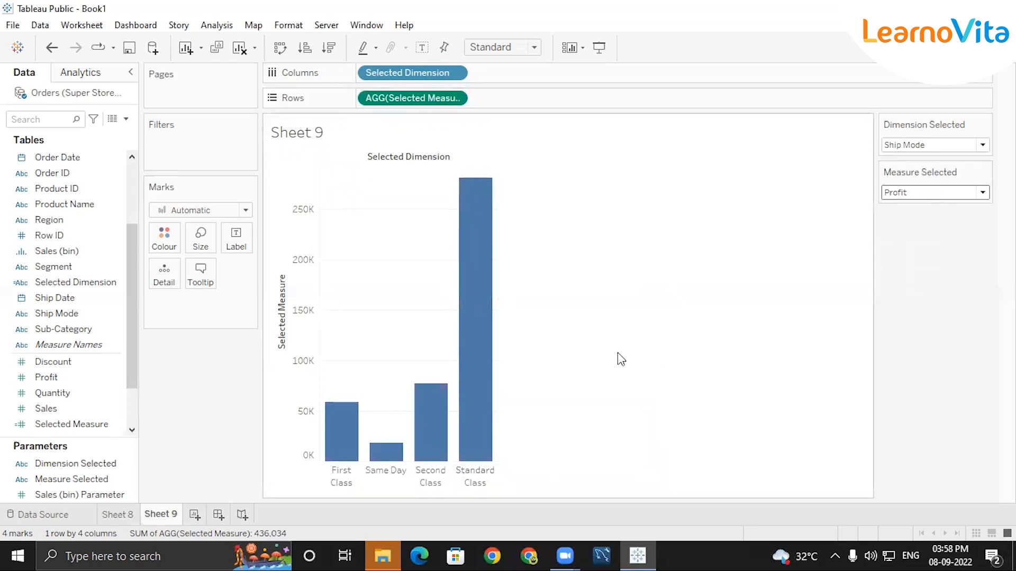
pyautogui.click(280, 48)
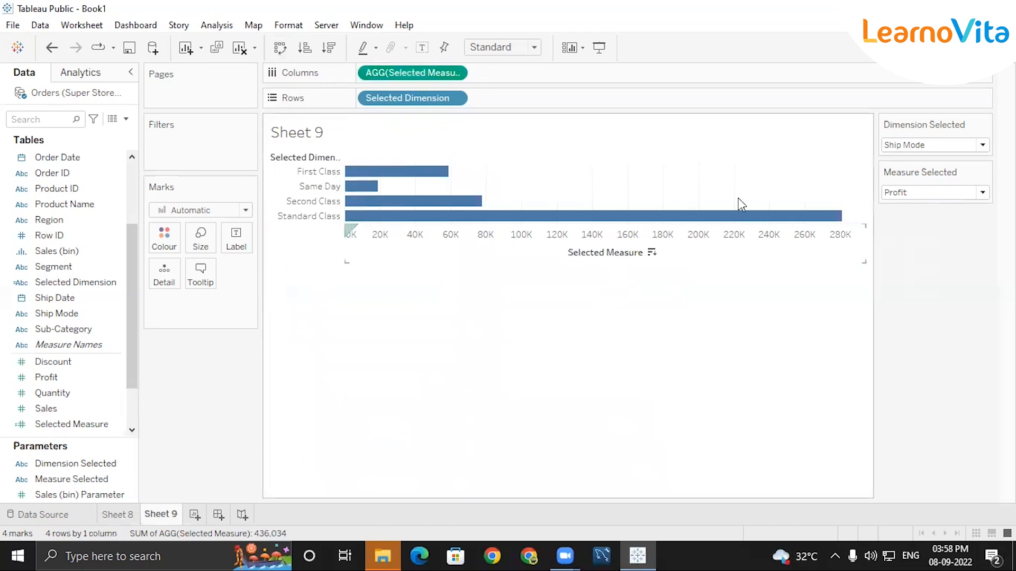
# - Try the horizontal chart with Sub-Category and Sales, and switch Dimension Selected to Category
pyautogui.click(906, 148)
pyautogui.click(918, 184)
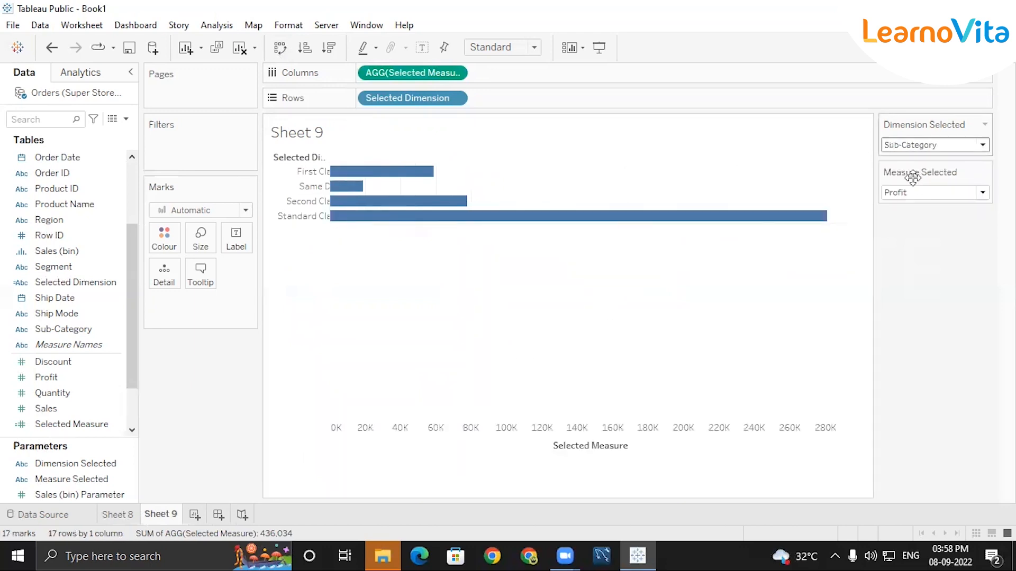
pyautogui.click(917, 193)
pyautogui.click(915, 217)
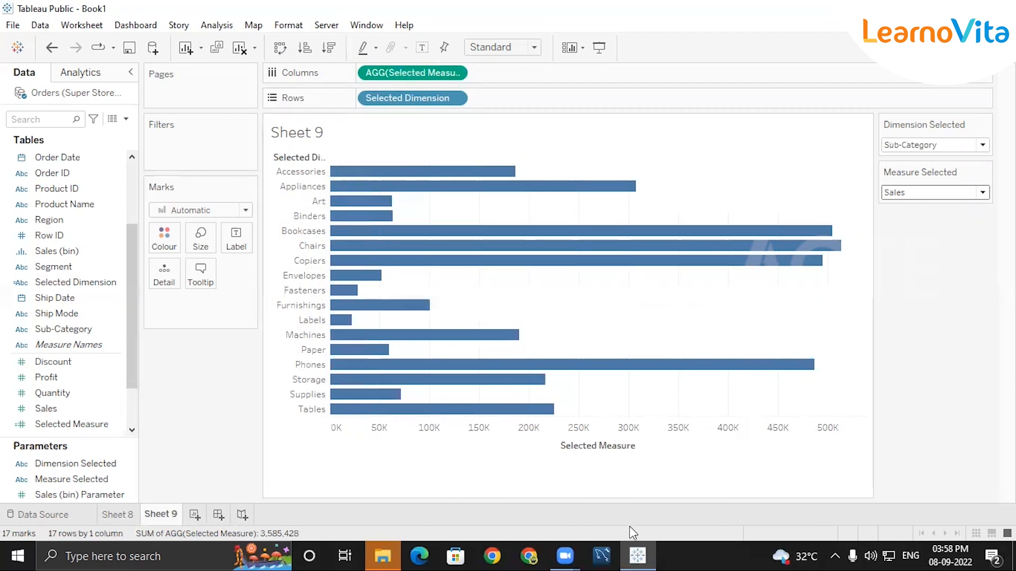
pyautogui.click(943, 145)
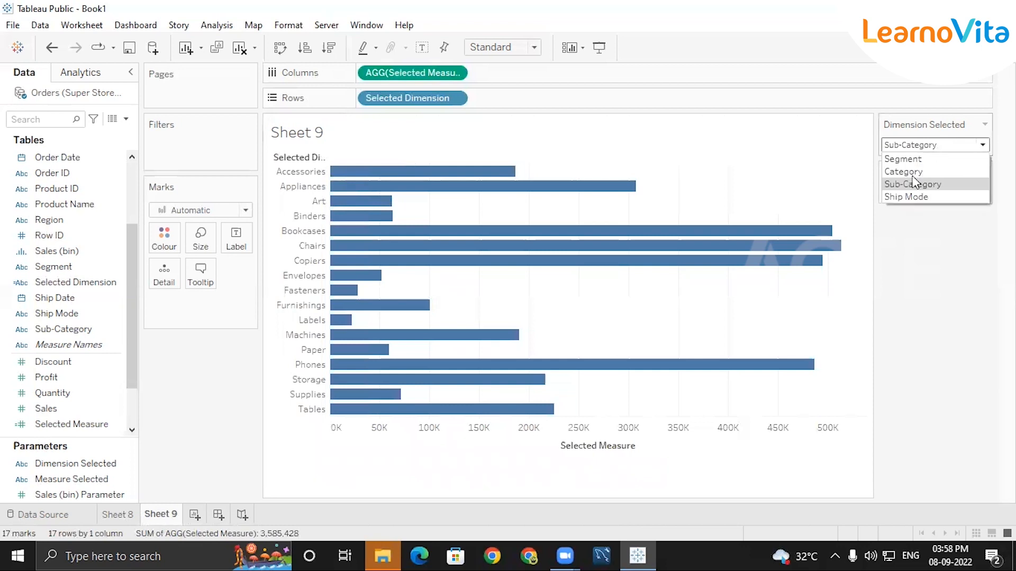
pyautogui.click(914, 173)
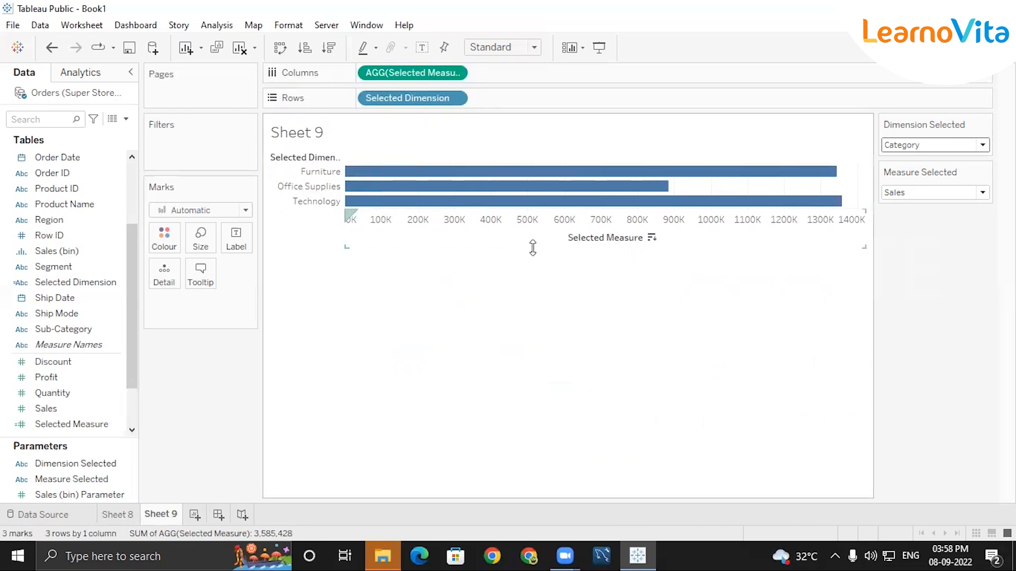
# - Hide the Selected Measure axis header and the Selected Dimension field label for rows
pyautogui.rightClick(613, 246)
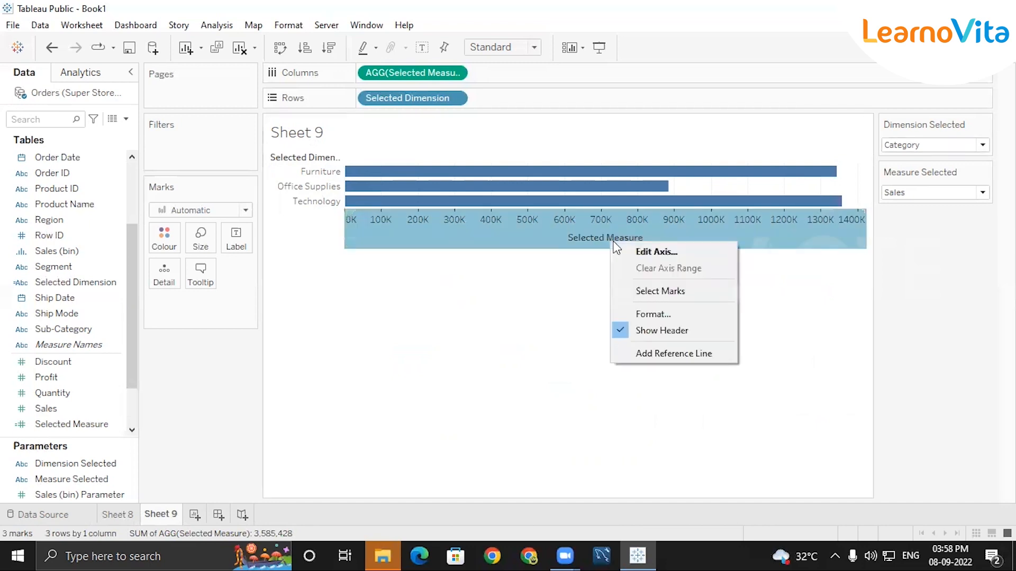
pyautogui.click(660, 334)
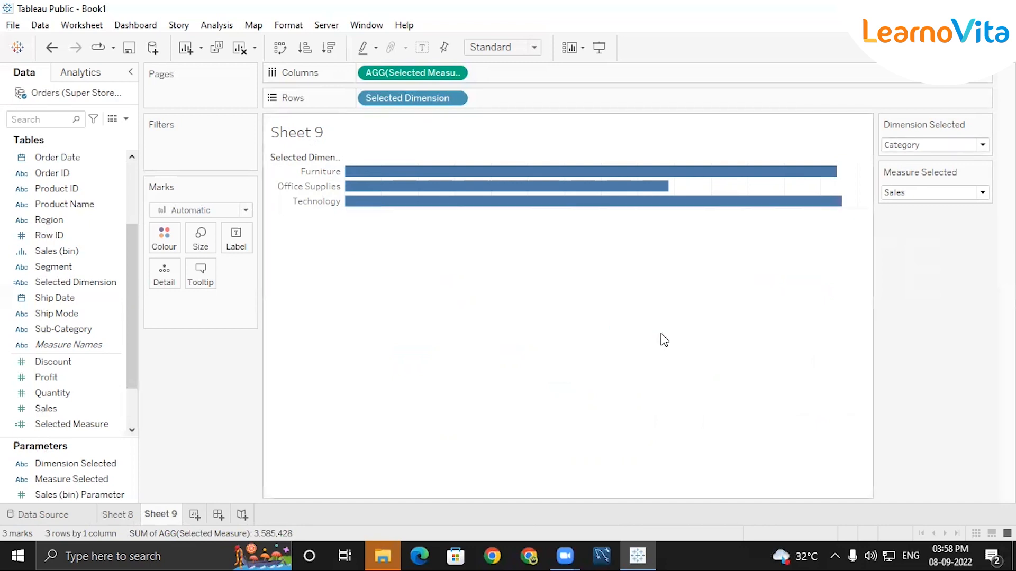
pyautogui.rightClick(296, 161)
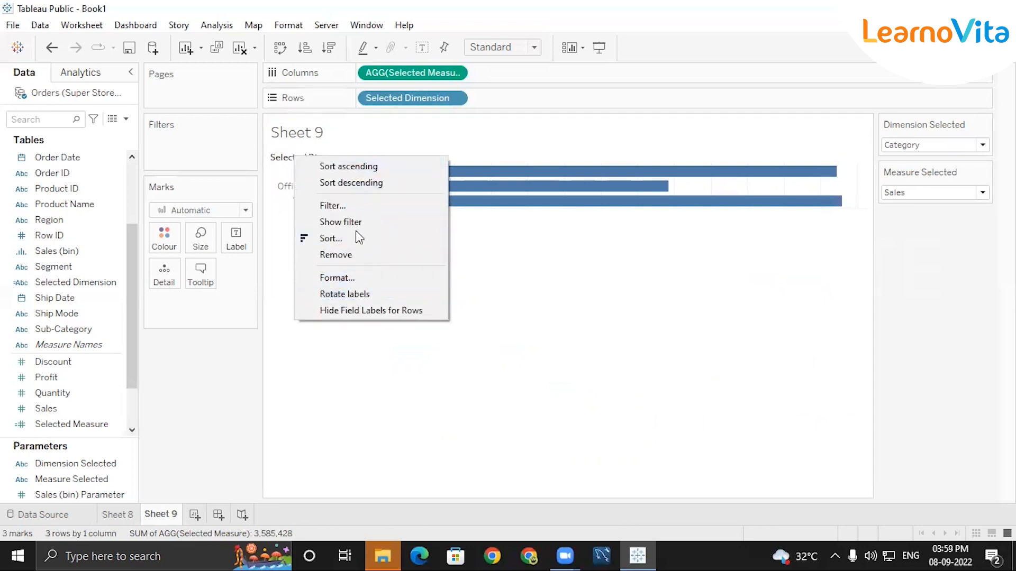
pyautogui.click(364, 312)
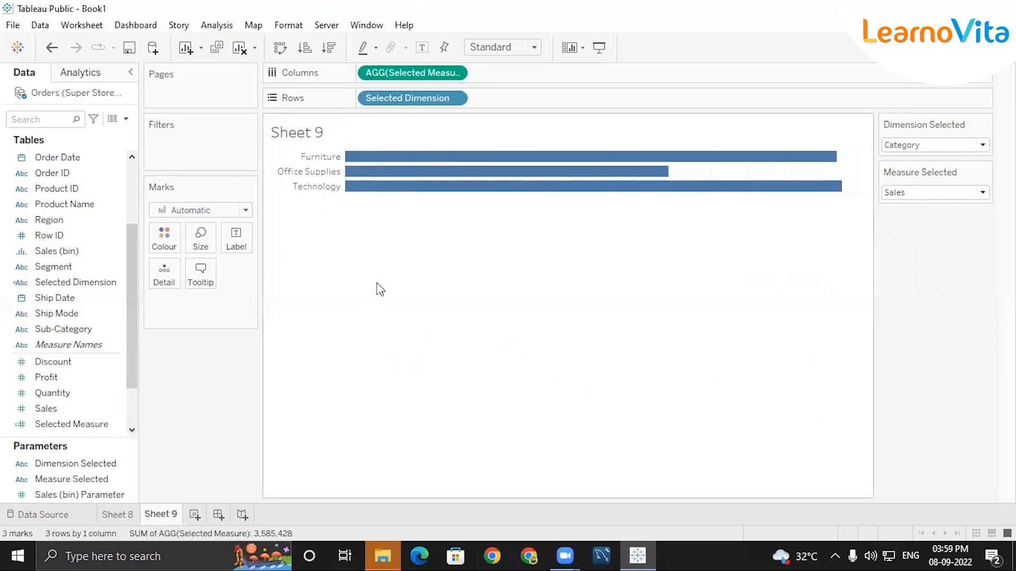
# - Open the sheet title for editing and delete its <Sheet Name> placeholder
pyautogui.doubleClick(302, 141)
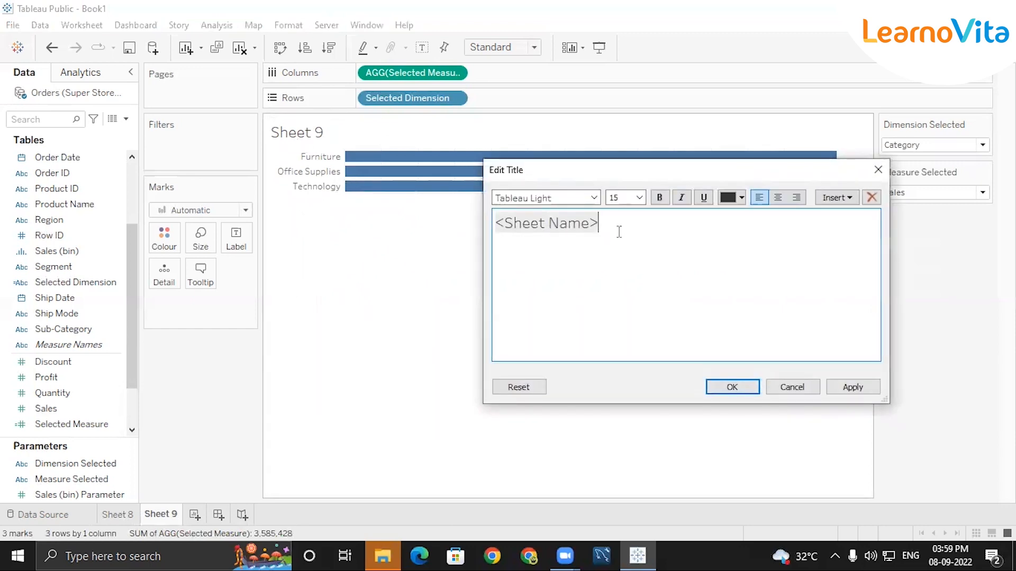
pyautogui.press('BackSpace')
pyautogui.press('BackSpace')
pyautogui.press('BackSpace')
pyautogui.press('BackSpace')
pyautogui.press('BackSpace')
pyautogui.press('BackSpace')
pyautogui.press('BackSpace')
pyautogui.press('BackSpace')
pyautogui.press('BackSpace')
pyautogui.press('BackSpace')
pyautogui.press('BackSpace')
pyautogui.press('BackSpace')
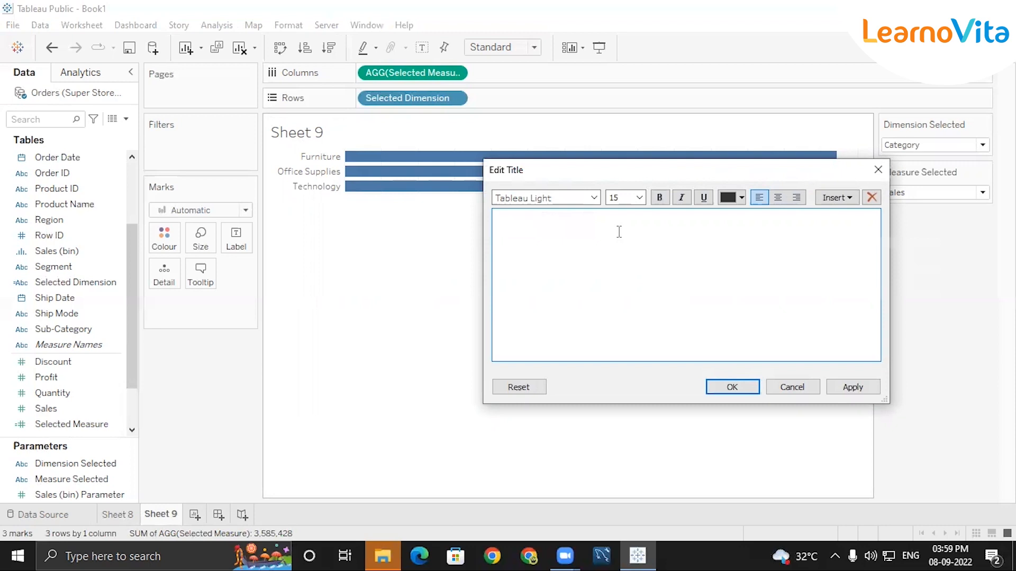
# - Build the title as the Dimension Selected parameter, the word "wise" and the Measure Selected parameter, and save it
pyautogui.click(833, 199)
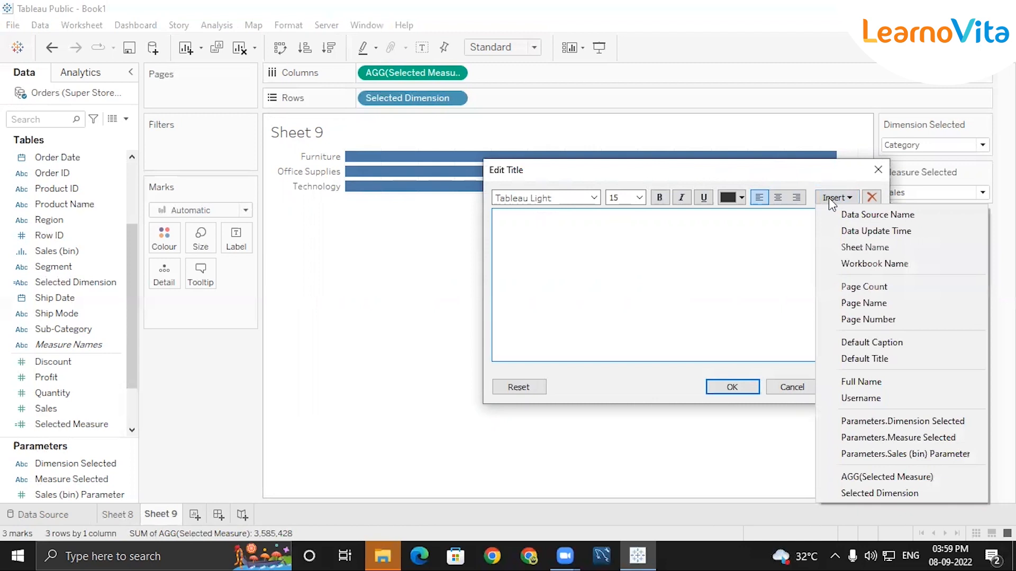
pyautogui.click(904, 423)
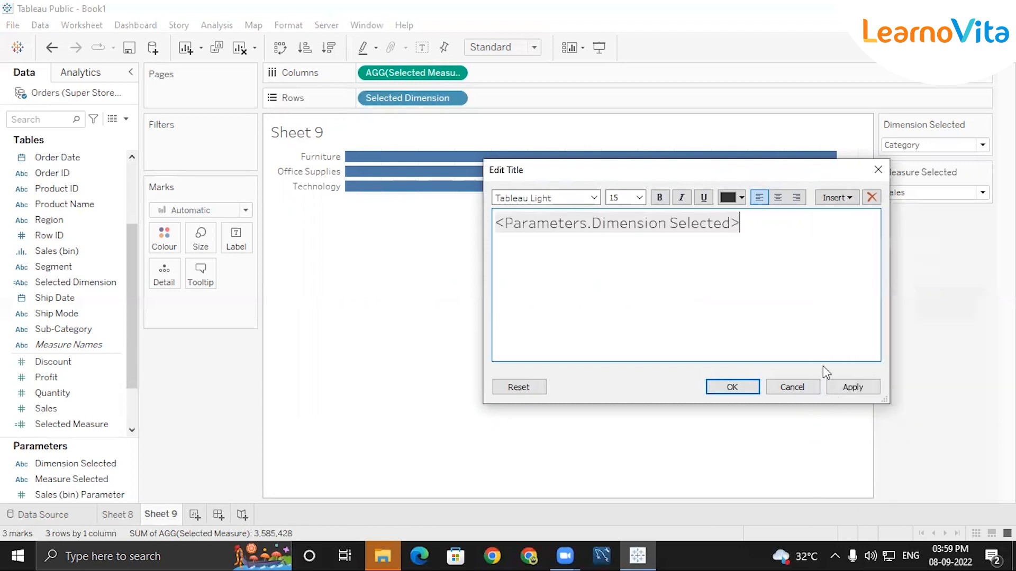
pyautogui.write('wise')
pyautogui.click(837, 198)
pyautogui.click(917, 443)
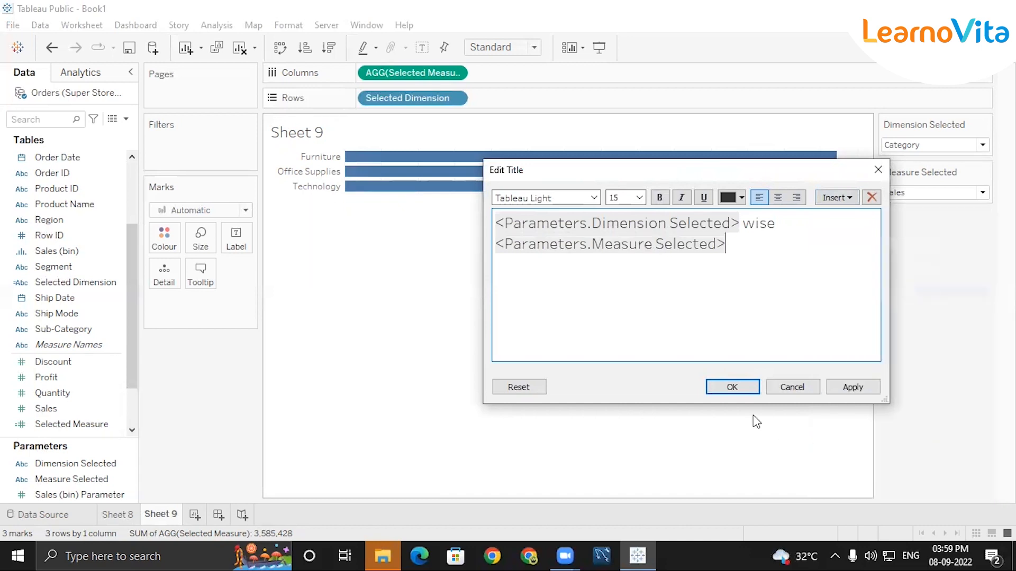
pyautogui.click(737, 390)
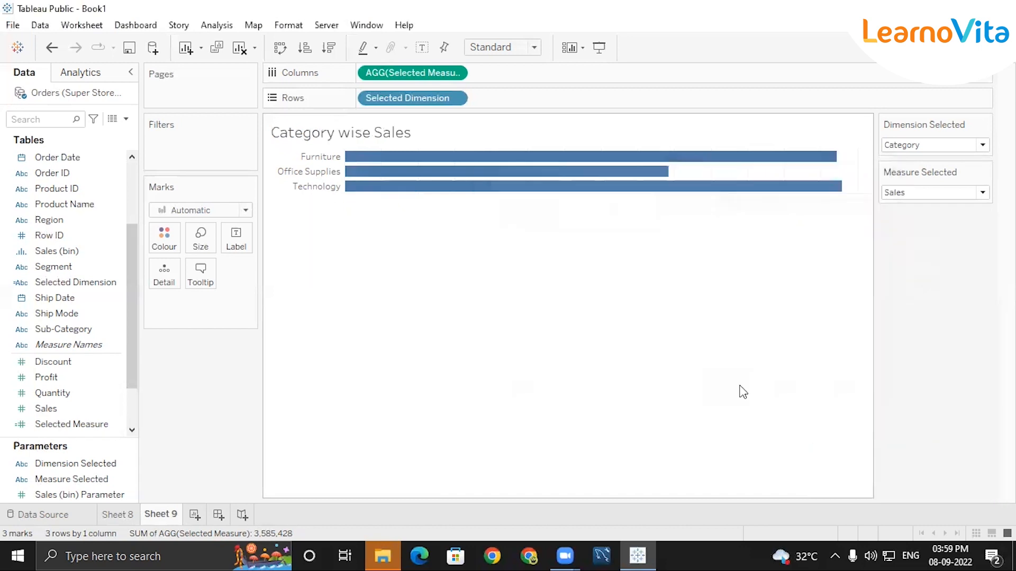
# - Check the dynamic title by switching Dimension Selected to Sub-Category, Segment and back to Sub-Category
pyautogui.click(915, 150)
pyautogui.click(914, 170)
pyautogui.click(909, 150)
pyautogui.click(917, 185)
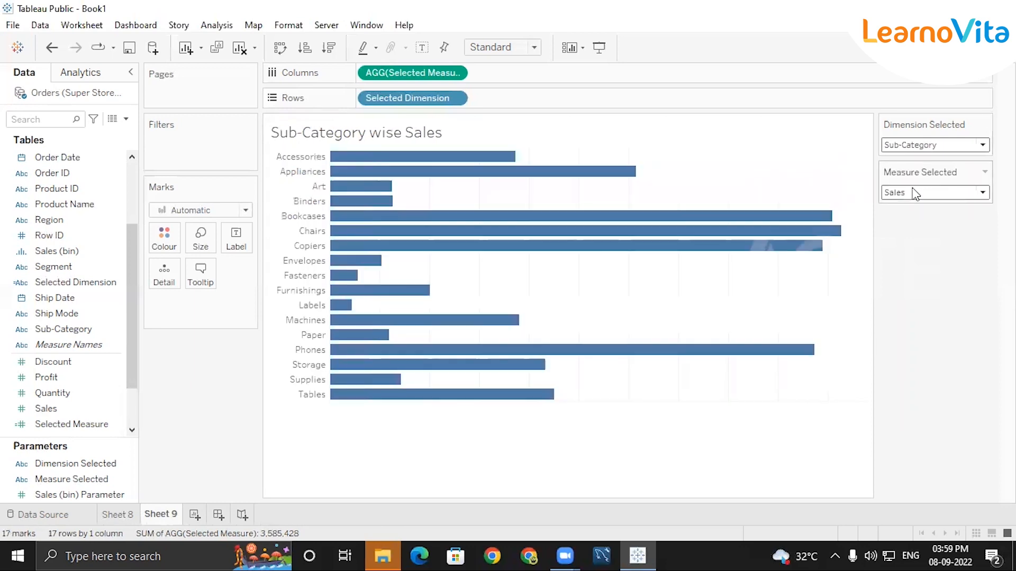
pyautogui.click(928, 148)
pyautogui.click(920, 158)
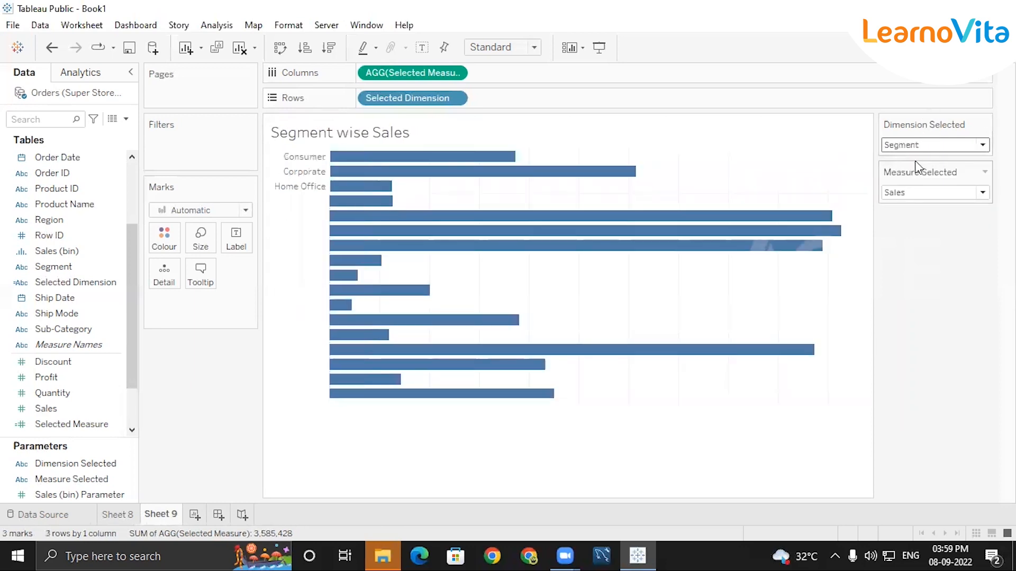
pyautogui.click(918, 143)
pyautogui.click(915, 191)
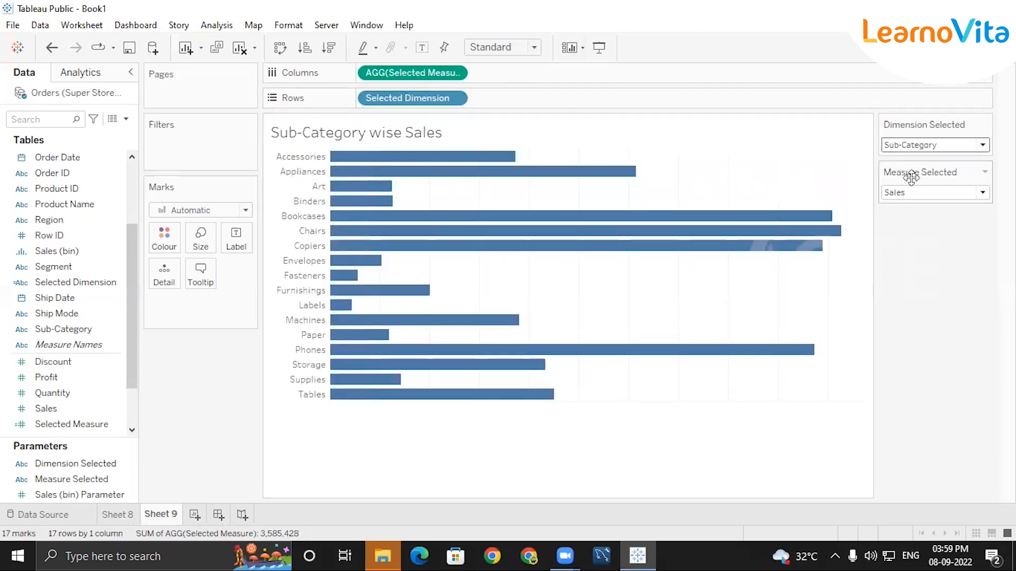
# - Check the title's measure part by switching Measure Selected to Profit and finally to Quantity
pyautogui.click(916, 193)
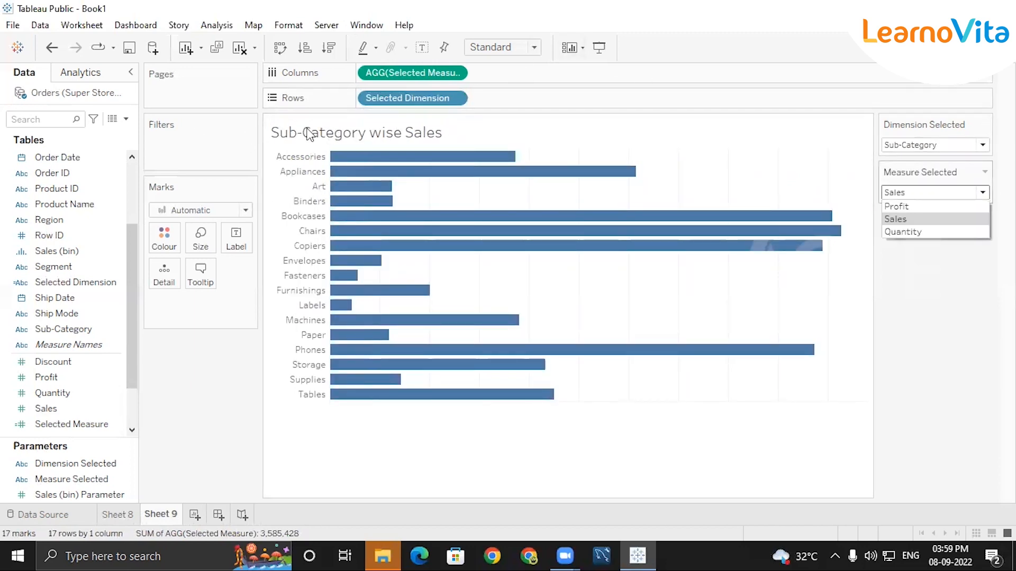
pyautogui.click(948, 219)
pyautogui.click(926, 195)
pyautogui.click(916, 206)
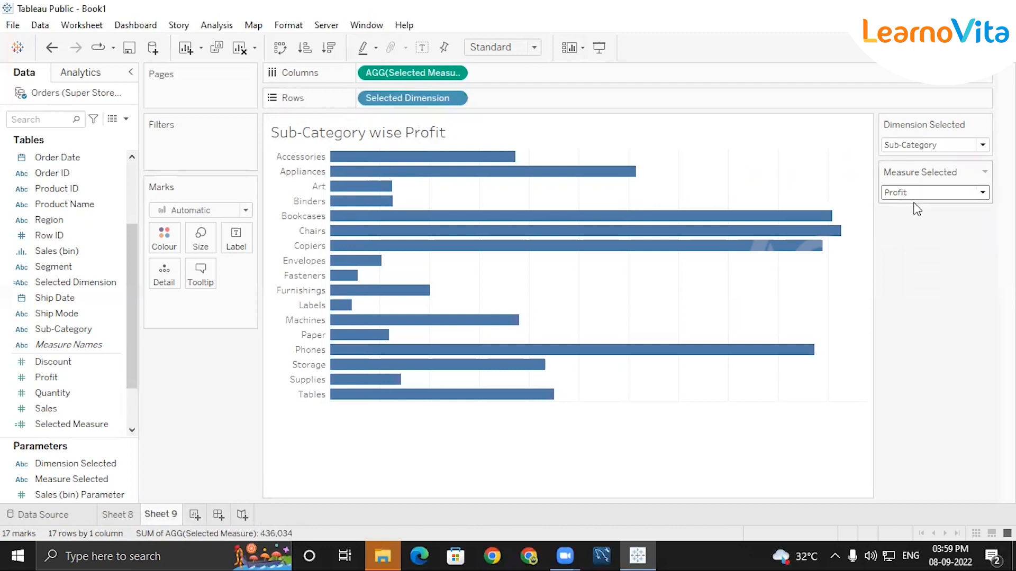
pyautogui.click(935, 190)
pyautogui.click(917, 232)
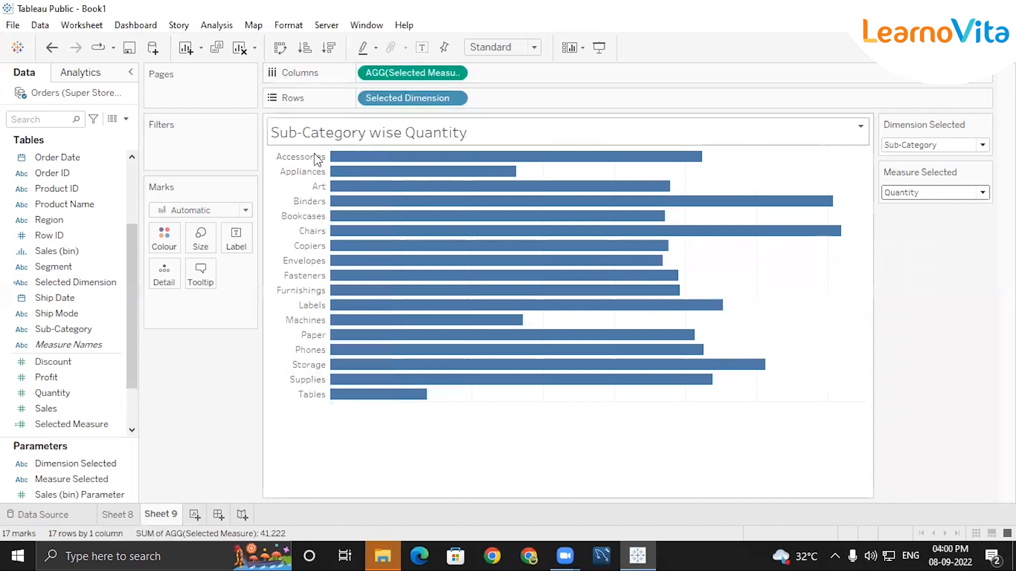
# - Create a new worksheet and build a map from the Country and State fields
pyautogui.moveTo(367, 331)
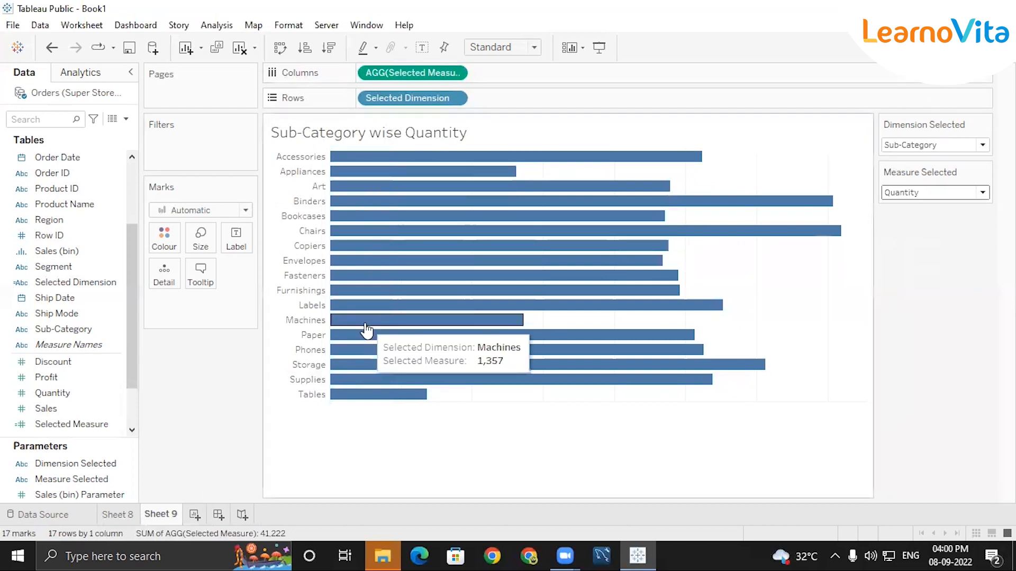
pyautogui.click(195, 514)
pyautogui.click(135, 202)
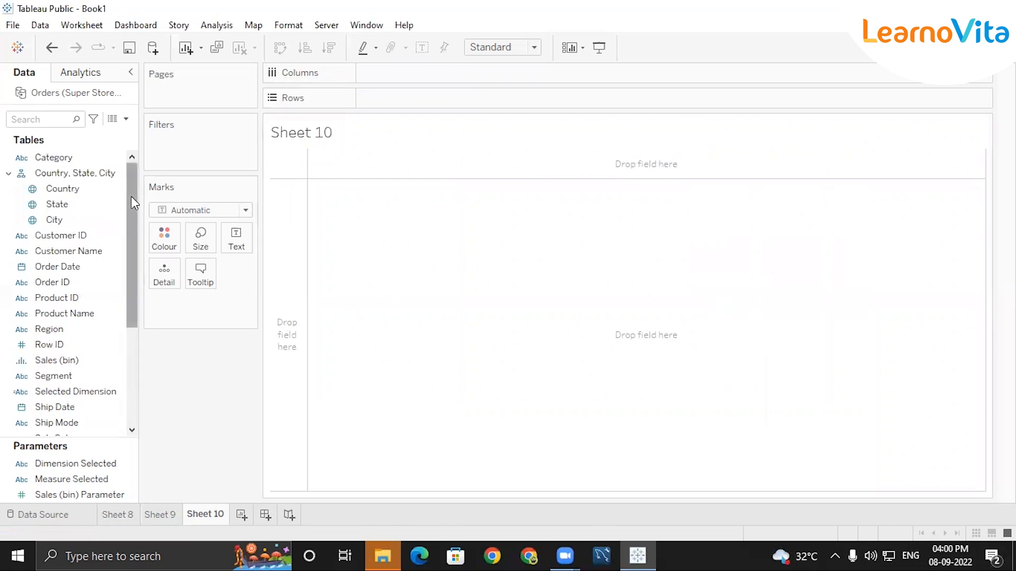
pyautogui.click(83, 189)
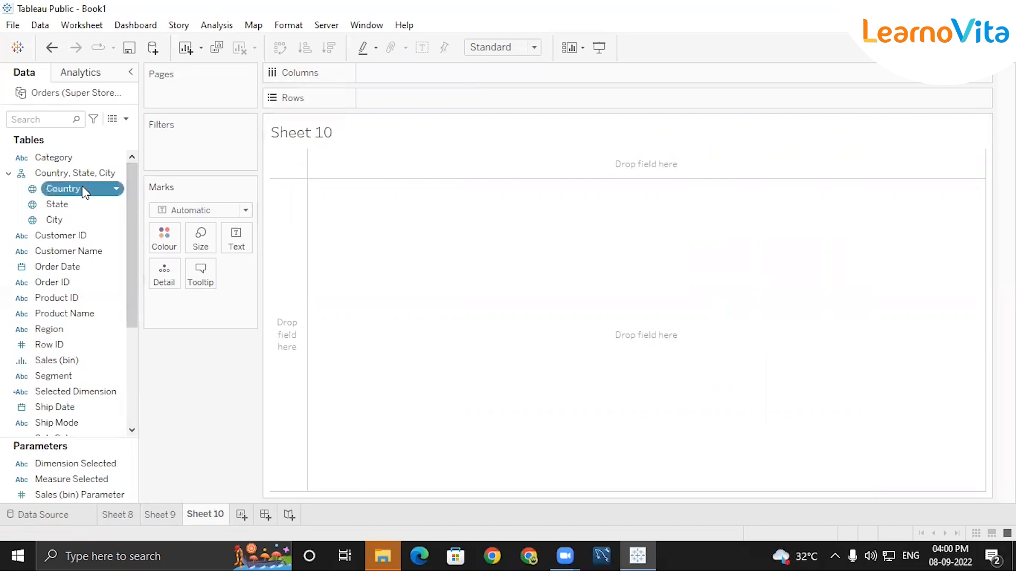
pyautogui.doubleClick(82, 187)
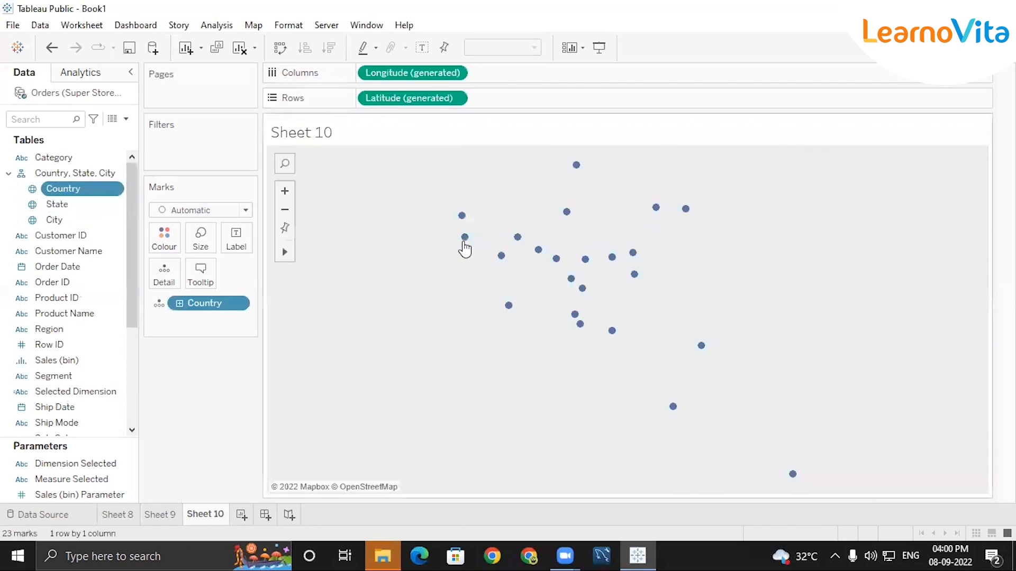
pyautogui.click(58, 204)
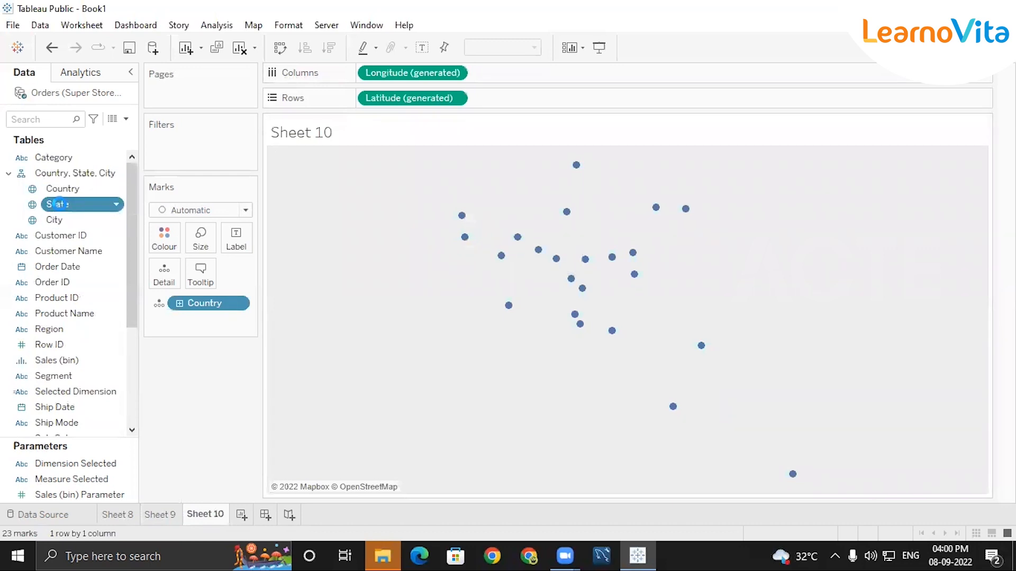
pyautogui.doubleClick(58, 203)
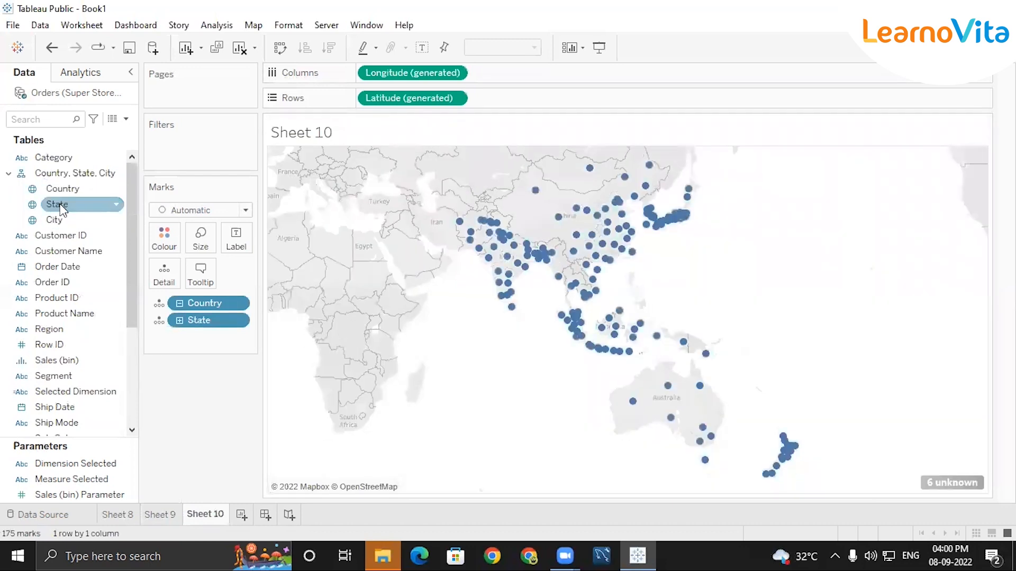
# - Add Country as a filter with all values included and show its filter control
pyautogui.click(71, 190)
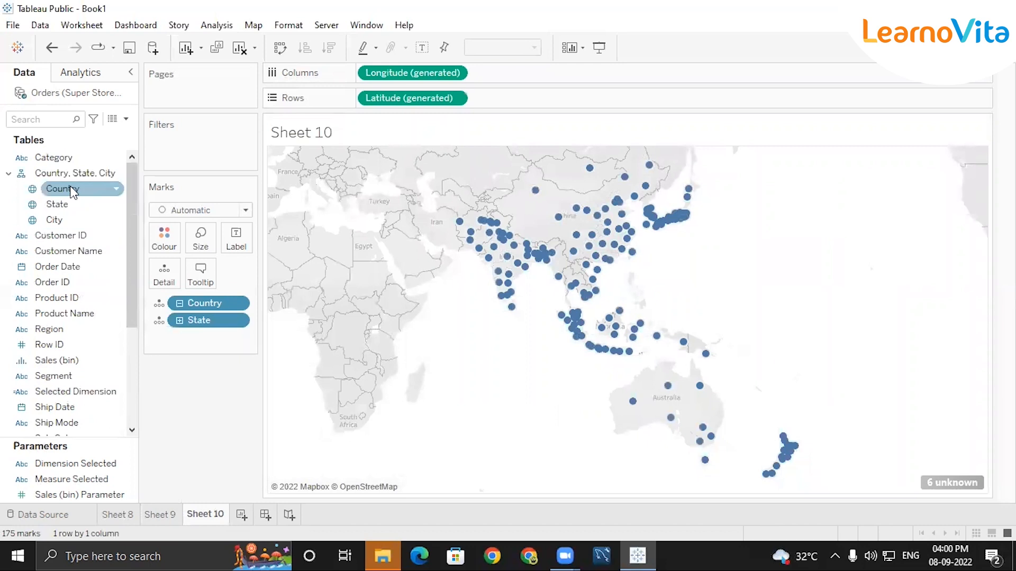
pyautogui.moveTo(71, 190); pyautogui.dragTo(190, 132)
pyautogui.moveTo(74, 194); pyautogui.dragTo(206, 152)
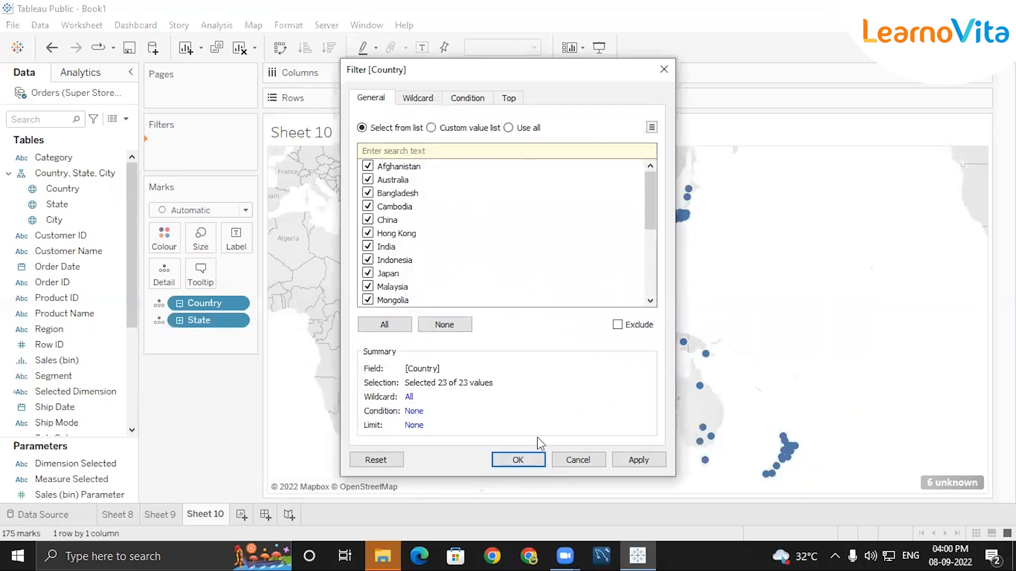
pyautogui.click(529, 462)
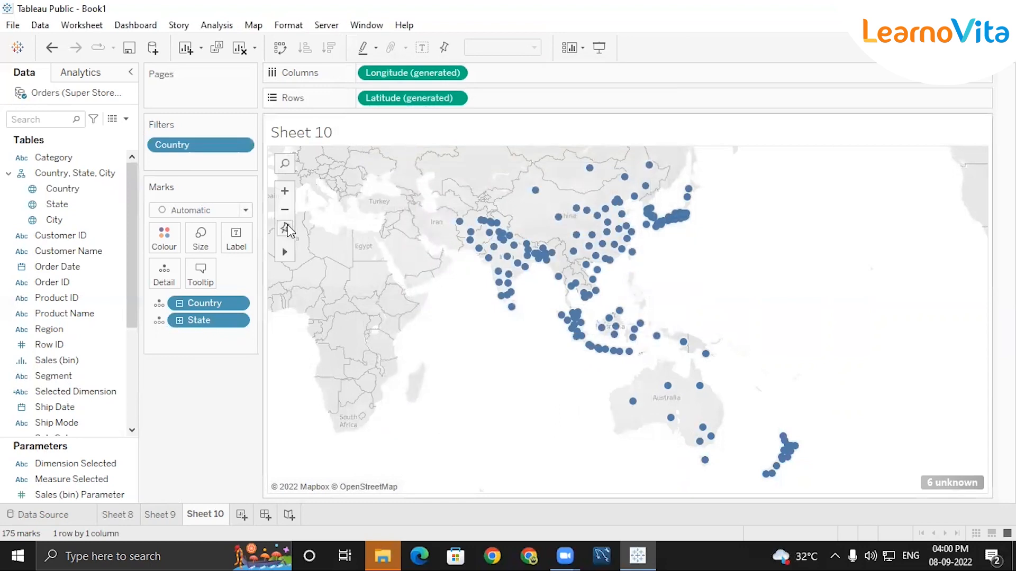
pyautogui.click(241, 146)
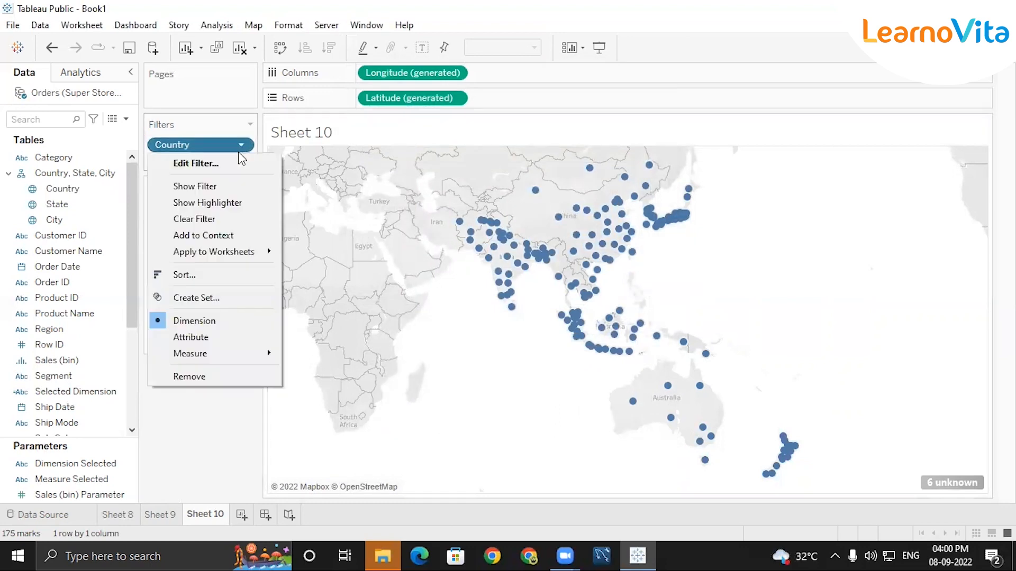
pyautogui.click(208, 187)
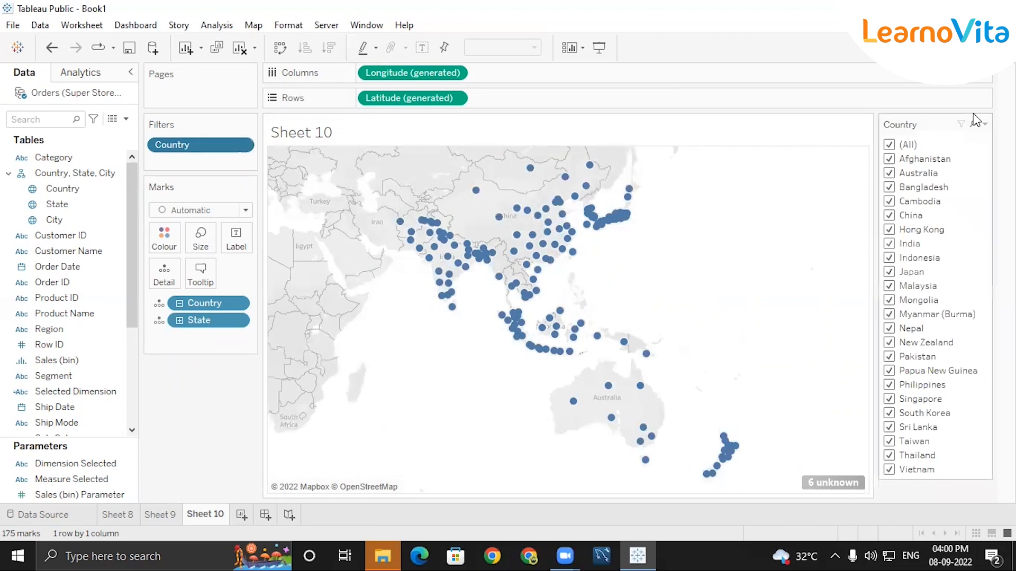
# - Change the Country filter control to a single-value dropdown and choose India
pyautogui.click(984, 125)
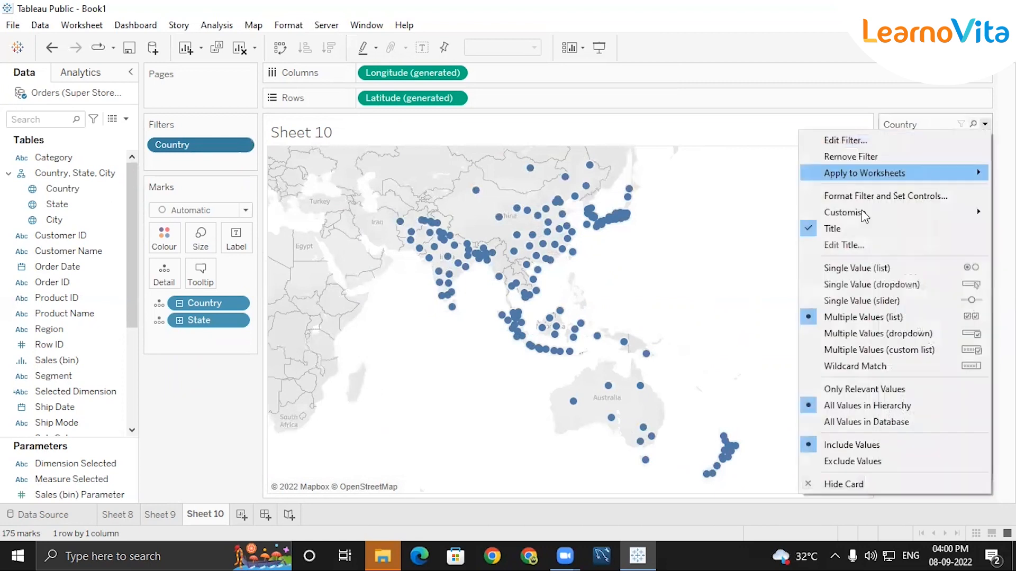
pyautogui.click(859, 290)
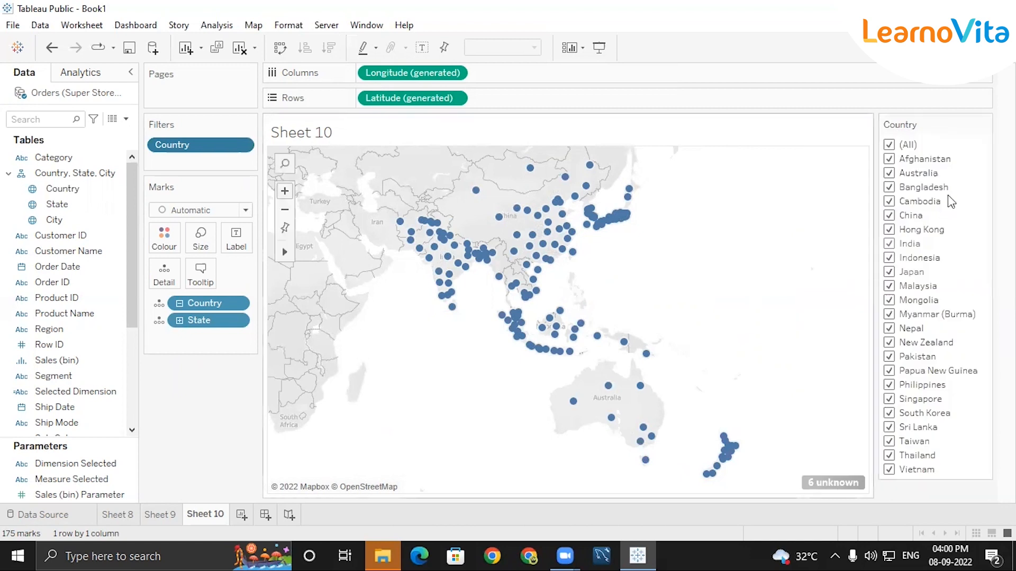
pyautogui.click(945, 146)
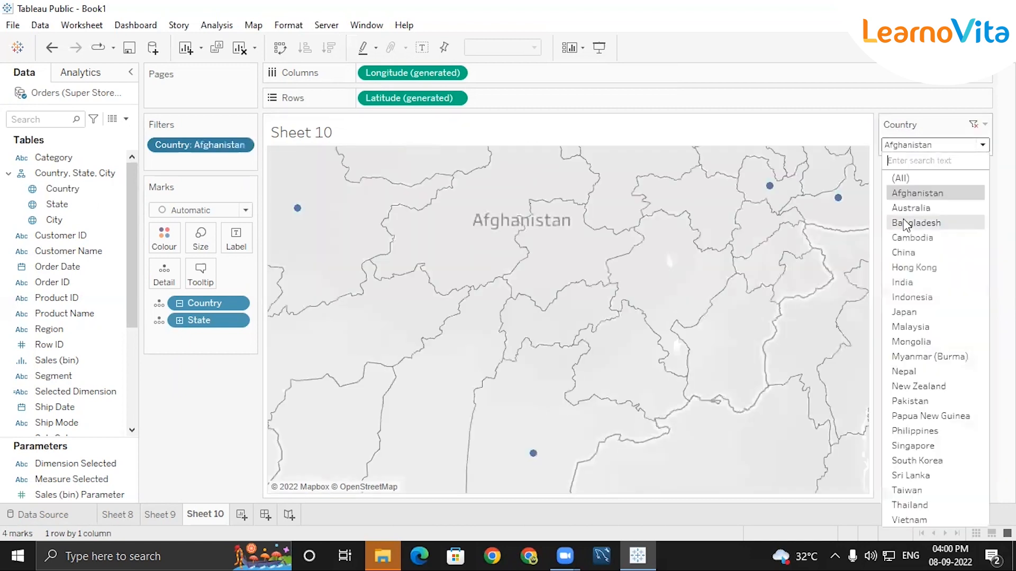
pyautogui.click(909, 284)
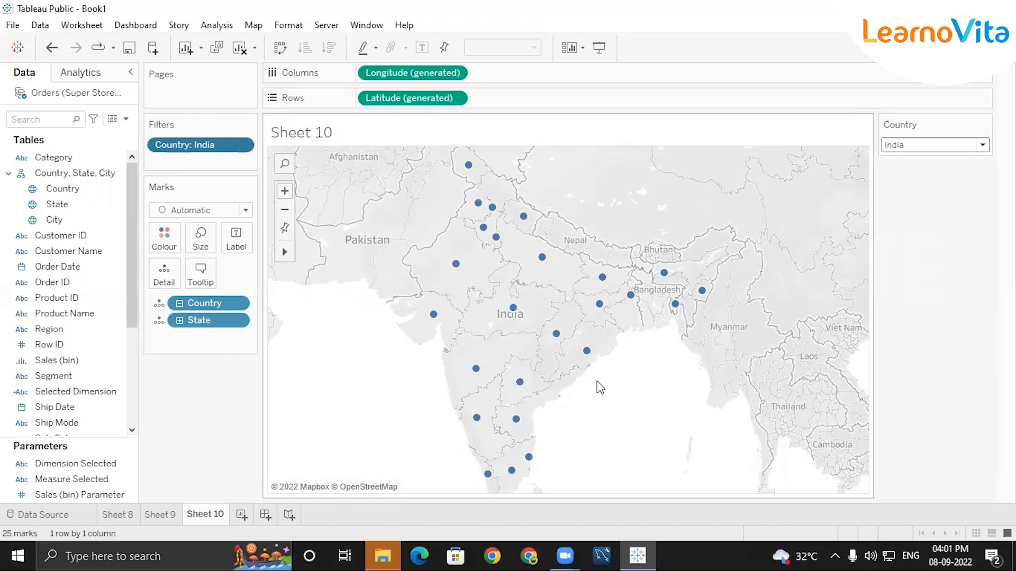
# - Filter State by field to the top 3 by Sales
pyautogui.click(236, 321)
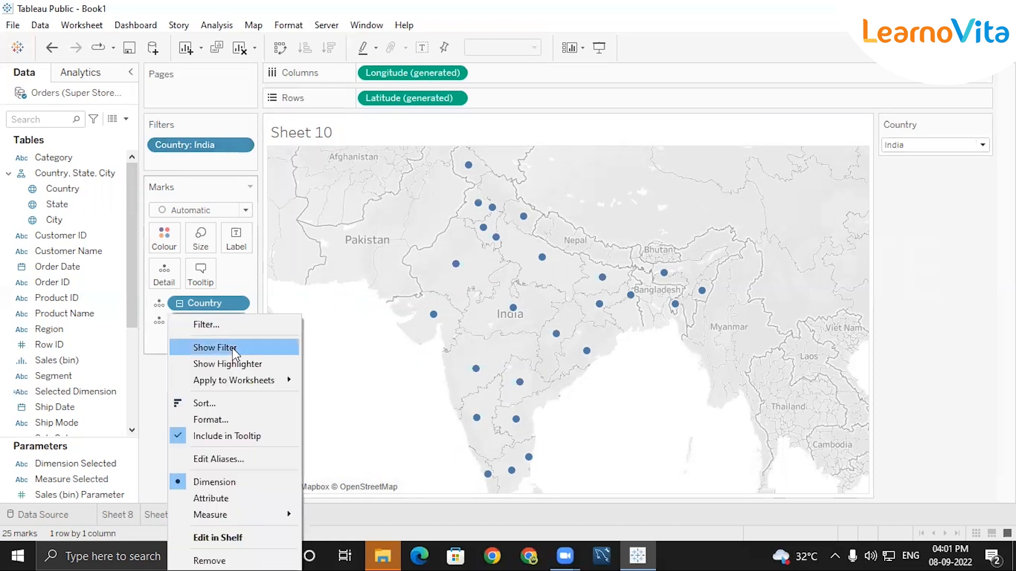
pyautogui.click(228, 327)
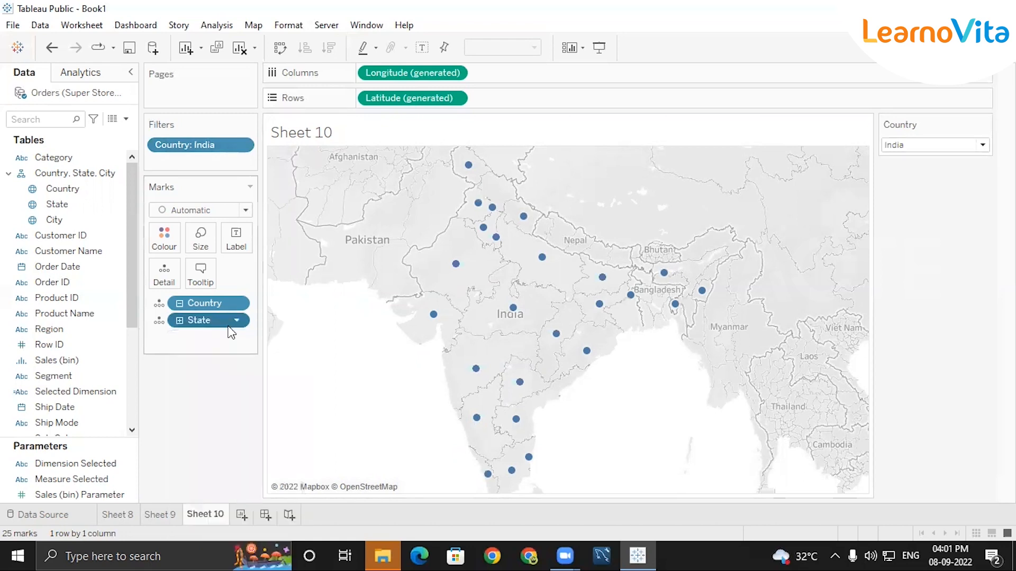
pyautogui.click(508, 99)
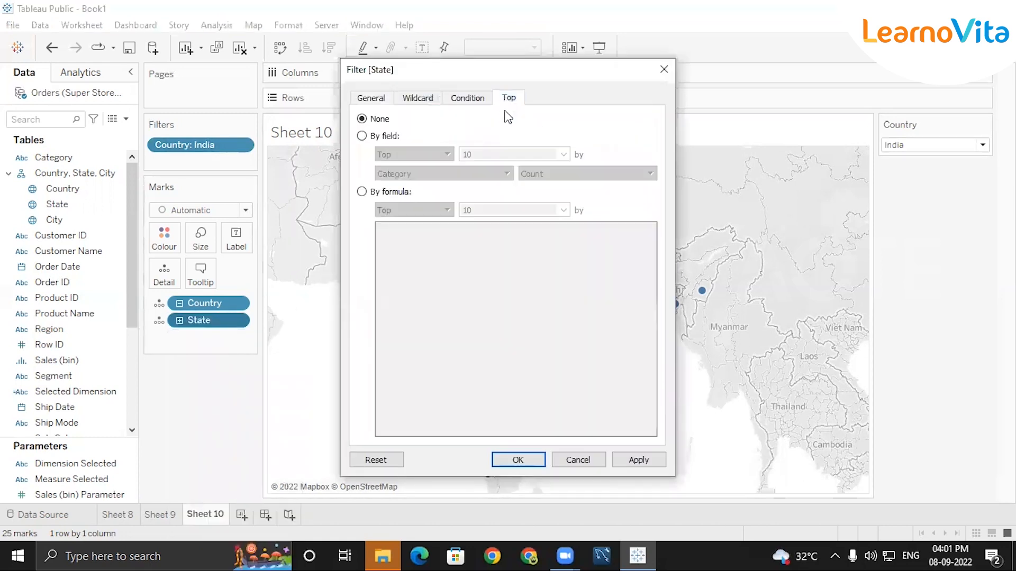
pyautogui.click(386, 139)
pyautogui.click(496, 153)
pyautogui.press('BackSpace')
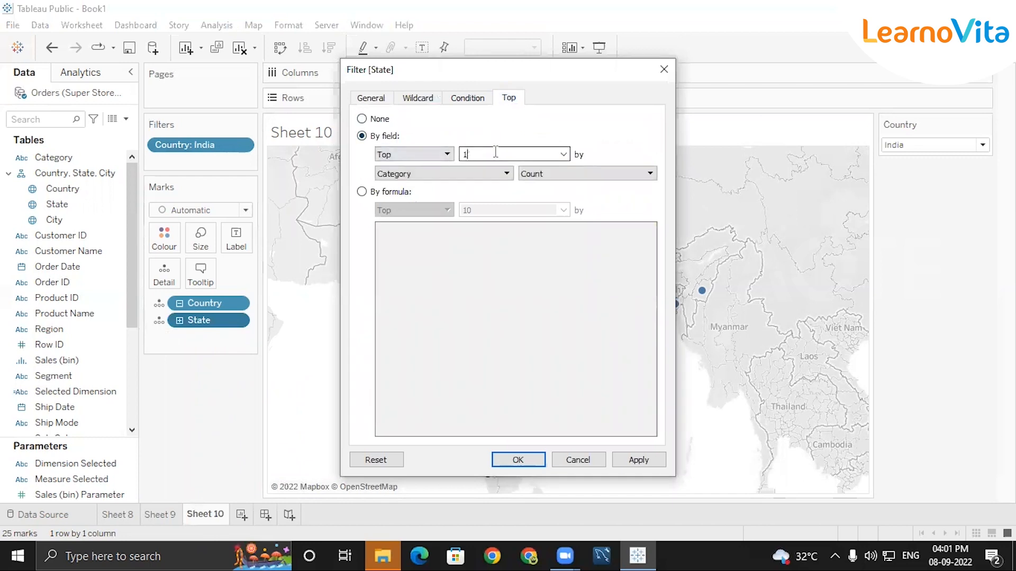
pyautogui.press('BackSpace')
pyautogui.write('3')
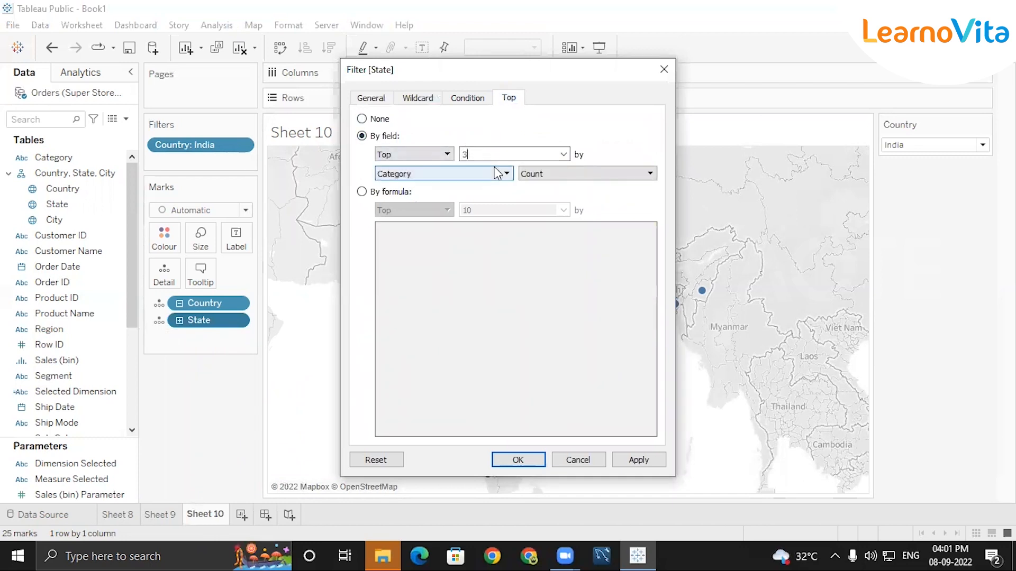
pyautogui.click(497, 173)
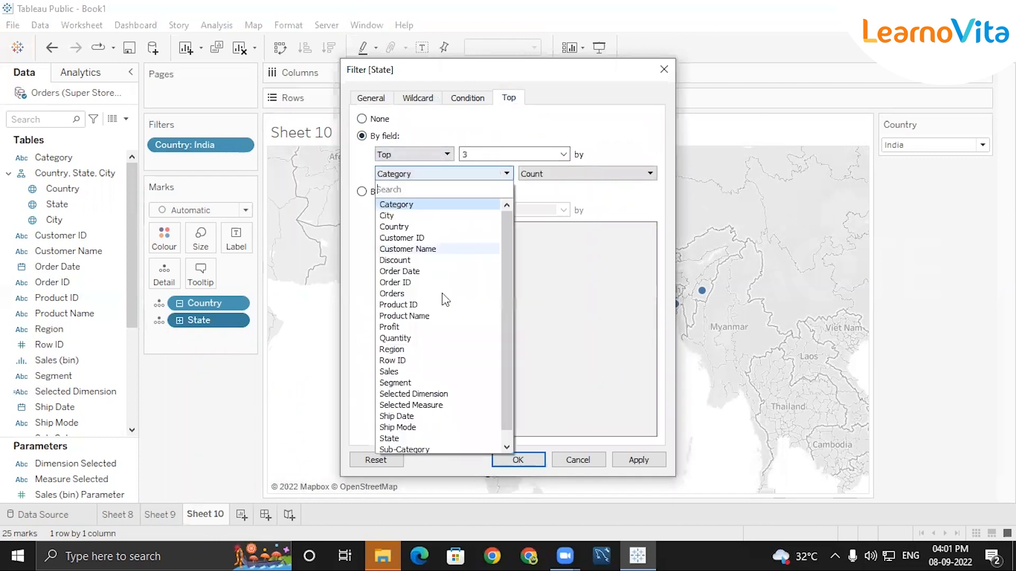
pyautogui.click(392, 372)
pyautogui.click(506, 460)
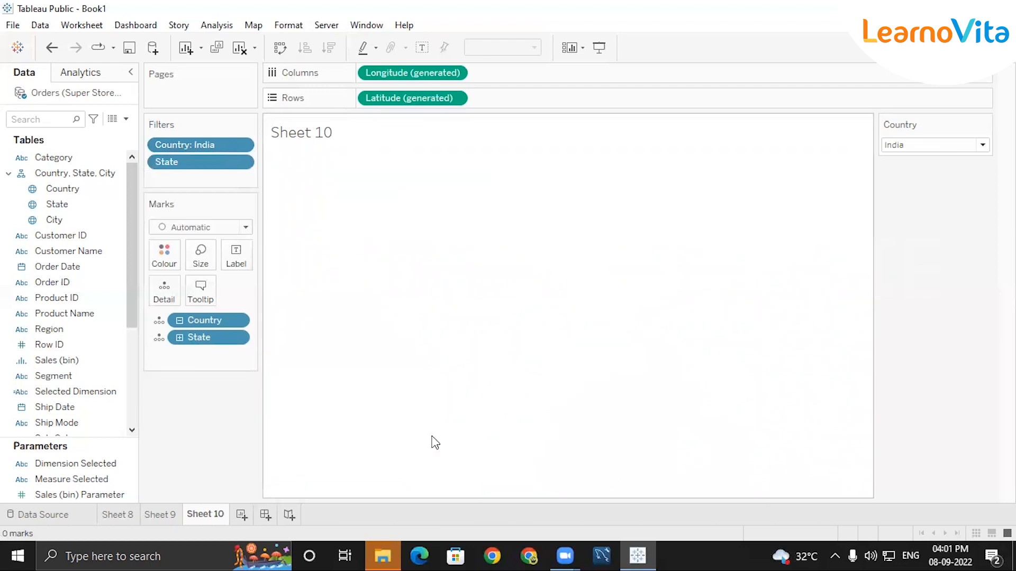
# - Add the Country filter to context
pyautogui.click(239, 145)
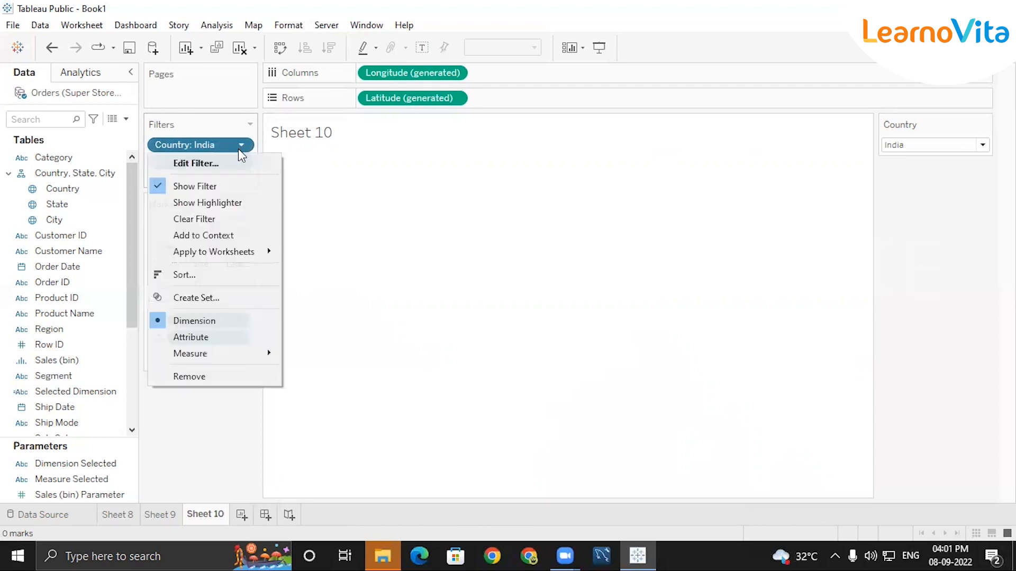
pyautogui.click(220, 235)
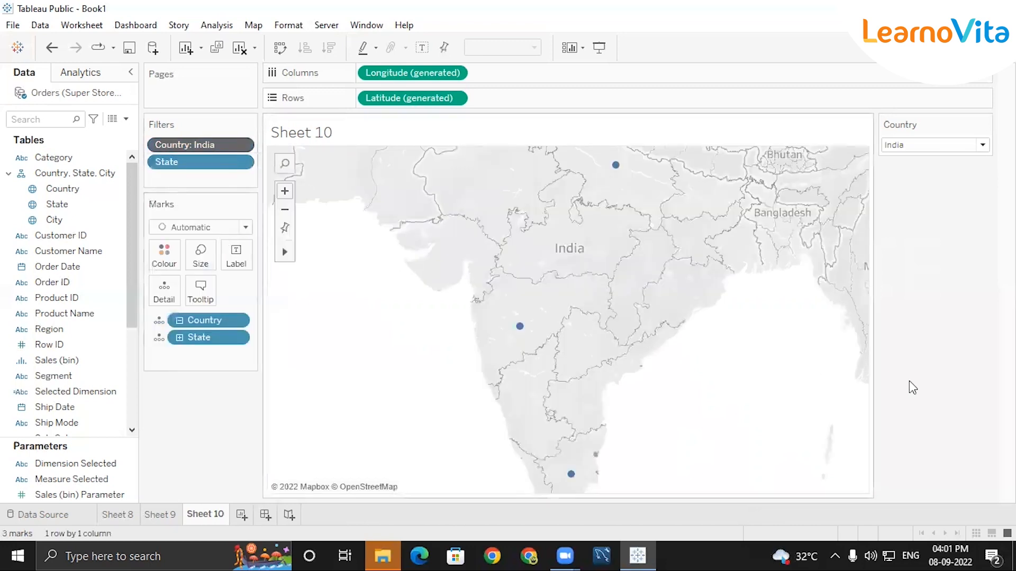
# - Change the map to a filled map and label the regions with the State field
pyautogui.click(979, 48)
pyautogui.click(931, 127)
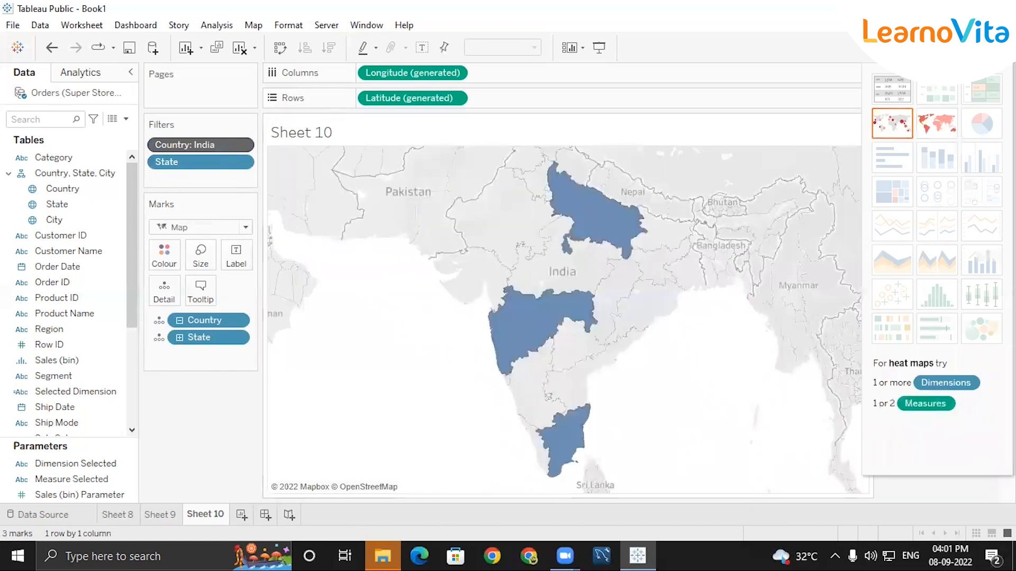
pyautogui.click(976, 48)
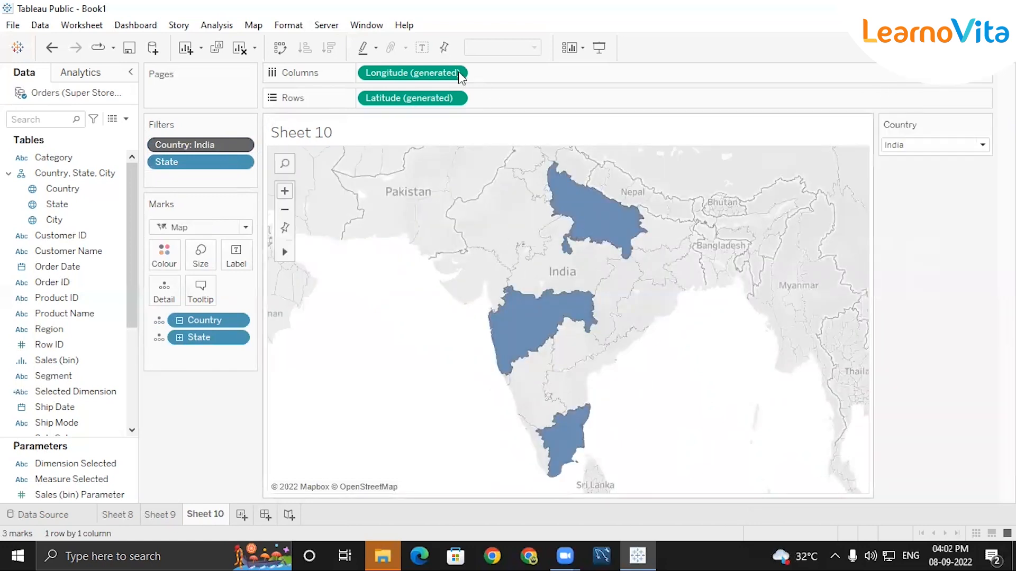
pyautogui.click(424, 54)
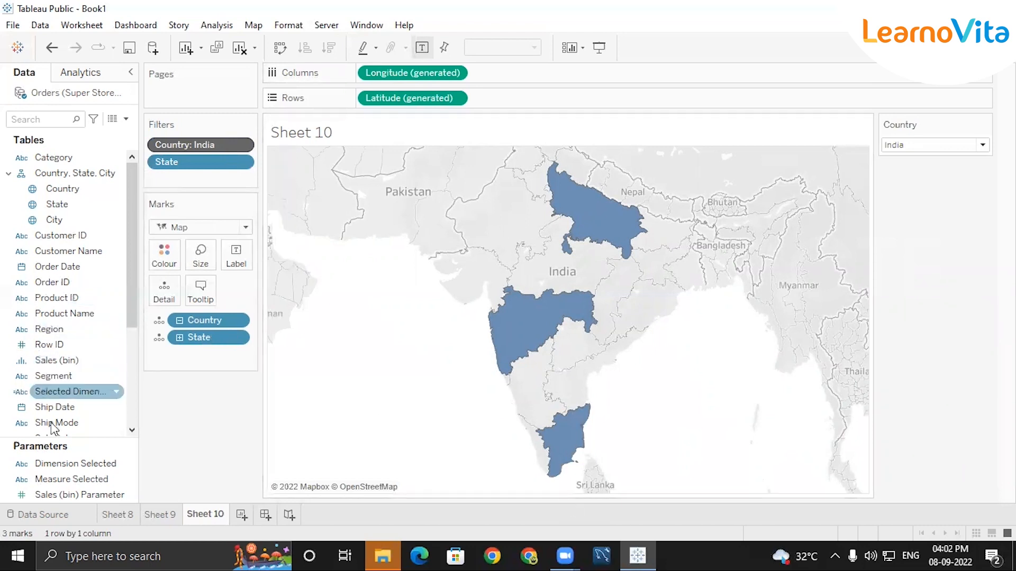
pyautogui.moveTo(57, 204); pyautogui.dragTo(235, 255)
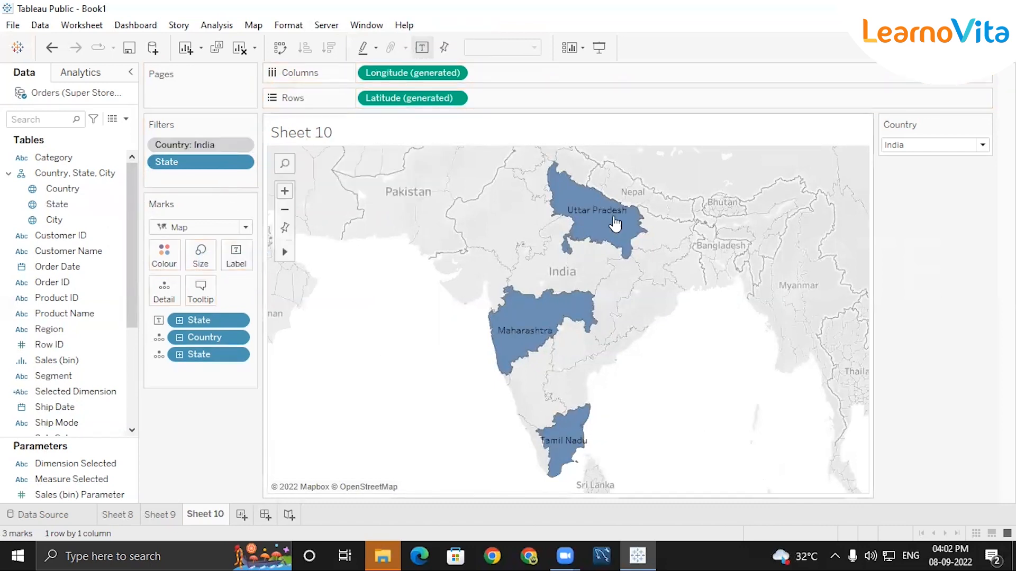
pyautogui.moveTo(576, 455)
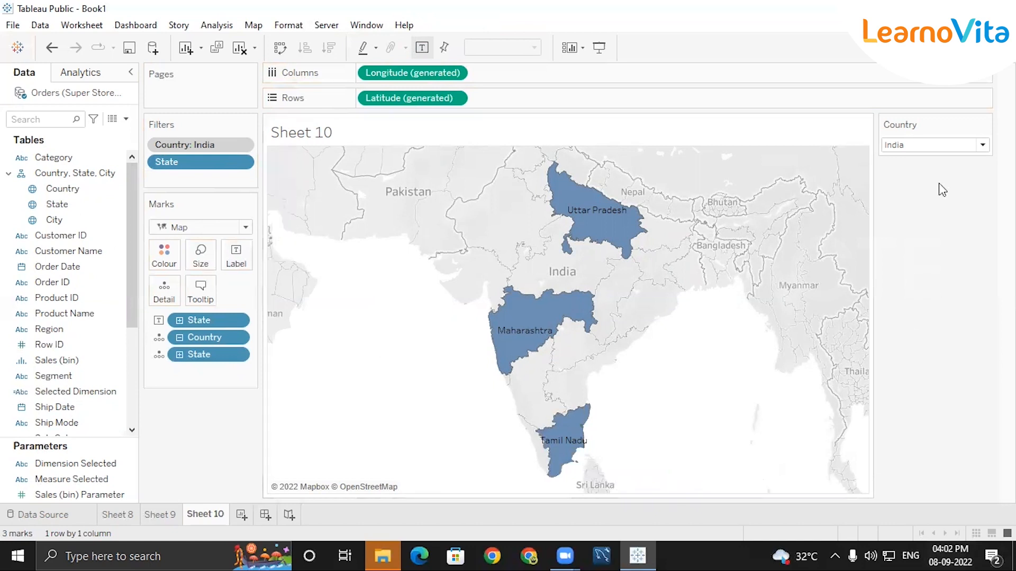
# - Check the top-3 states per country by switching the Country filter to Afghanistan, Indonesia, Japan and finally New Zealand
pyautogui.click(958, 145)
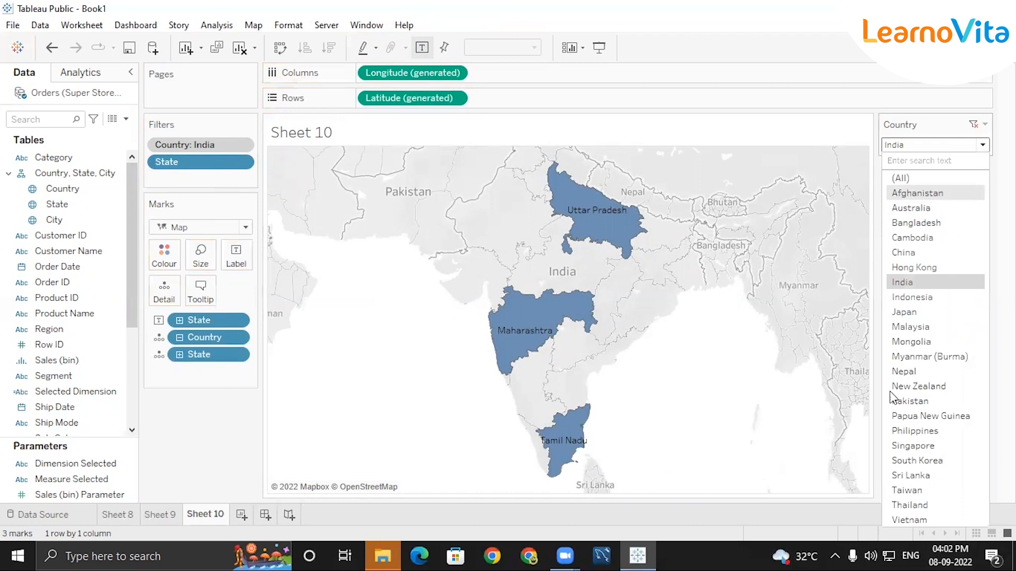
pyautogui.click(900, 193)
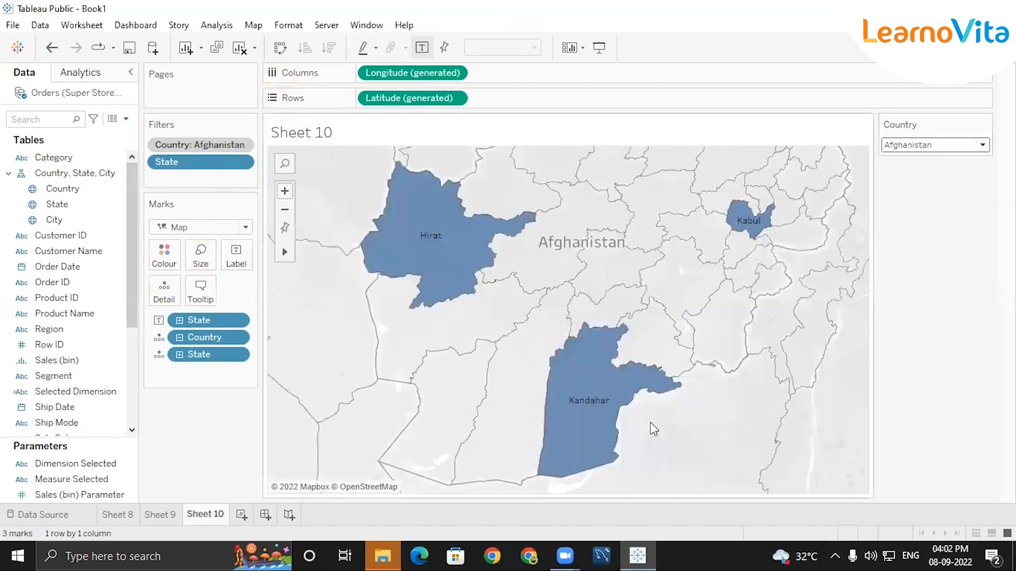
pyautogui.click(932, 144)
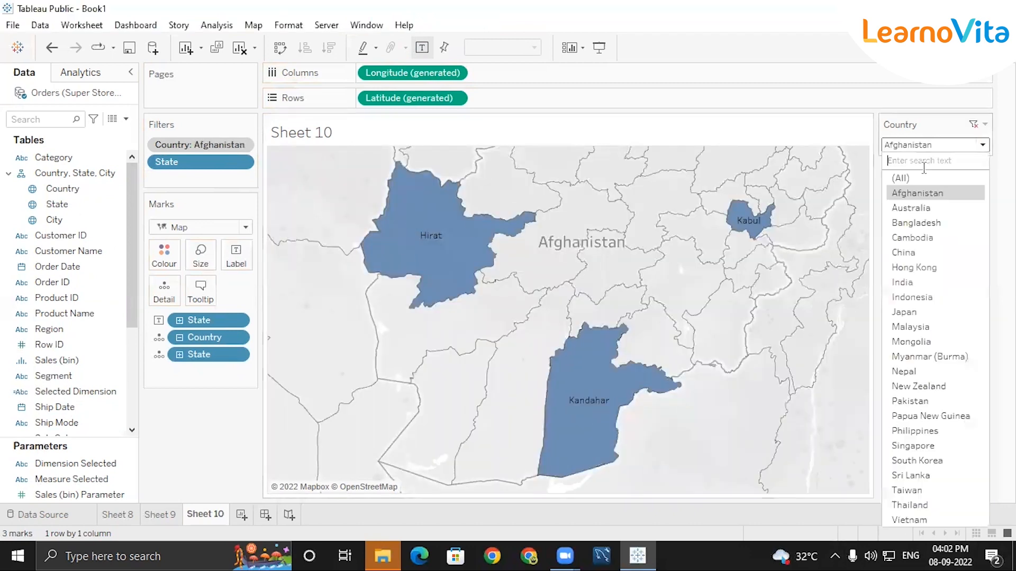
pyautogui.click(924, 299)
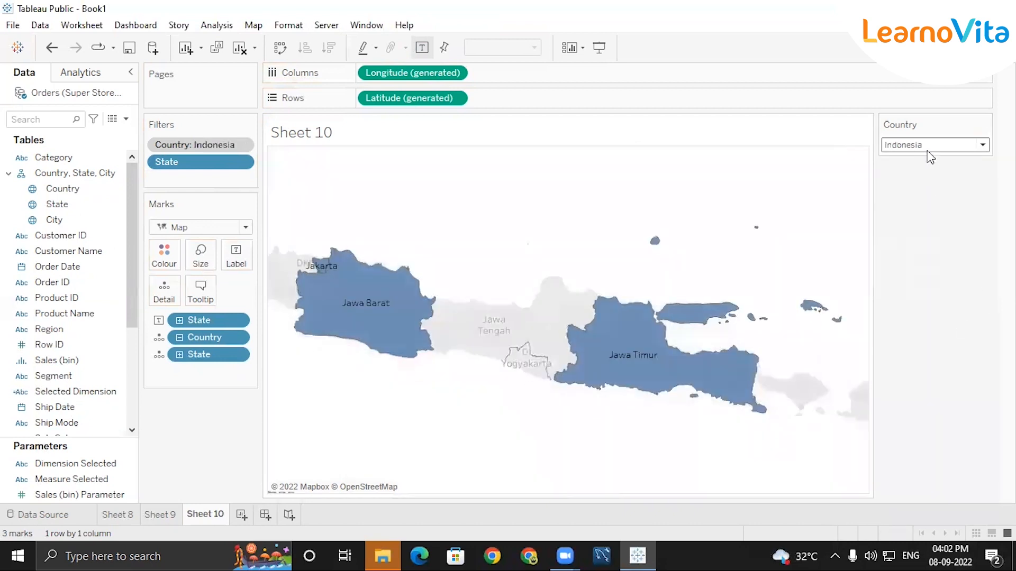
pyautogui.click(931, 146)
pyautogui.click(918, 314)
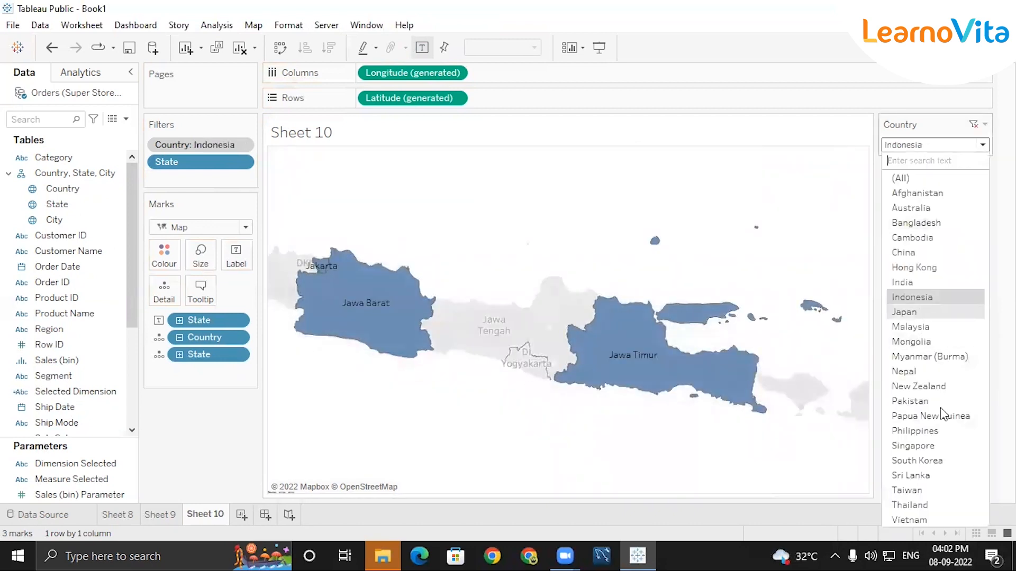
pyautogui.click(922, 147)
pyautogui.click(903, 387)
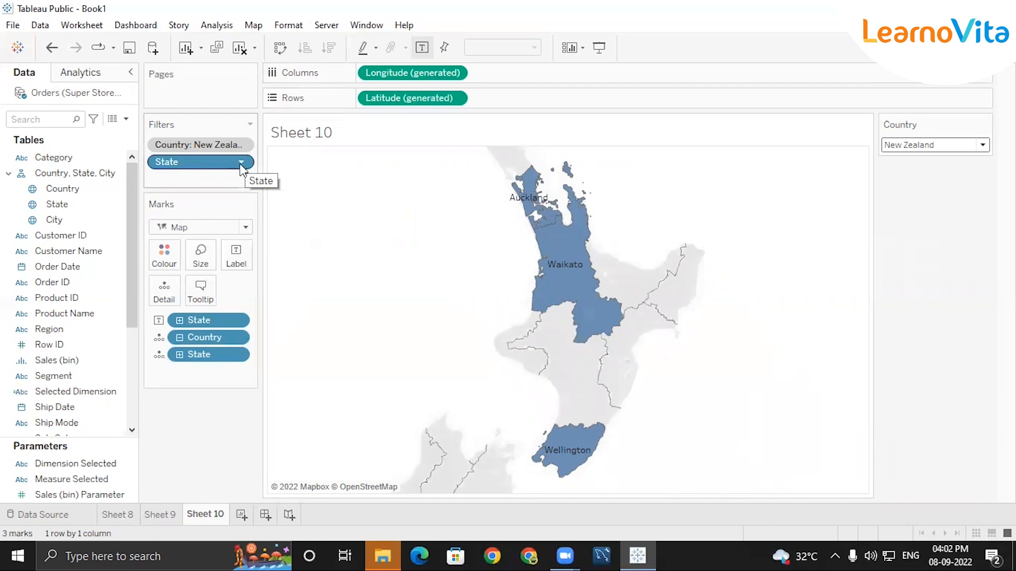
# - Set the State filter to the top 5 by Sales and switch the Country filter to India
pyautogui.click(241, 162)
pyautogui.click(215, 180)
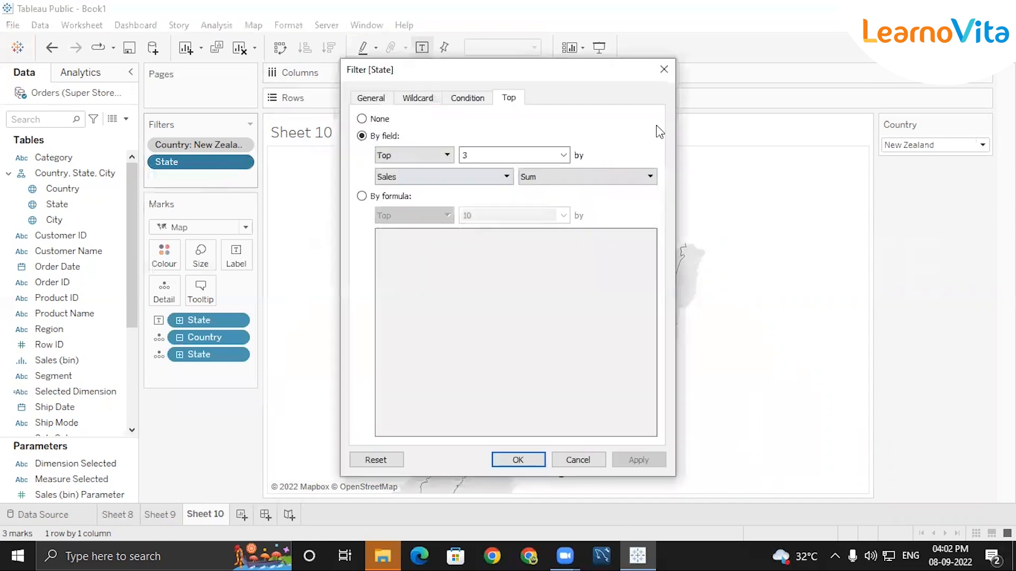
pyautogui.press('BackSpace')
pyautogui.write('5')
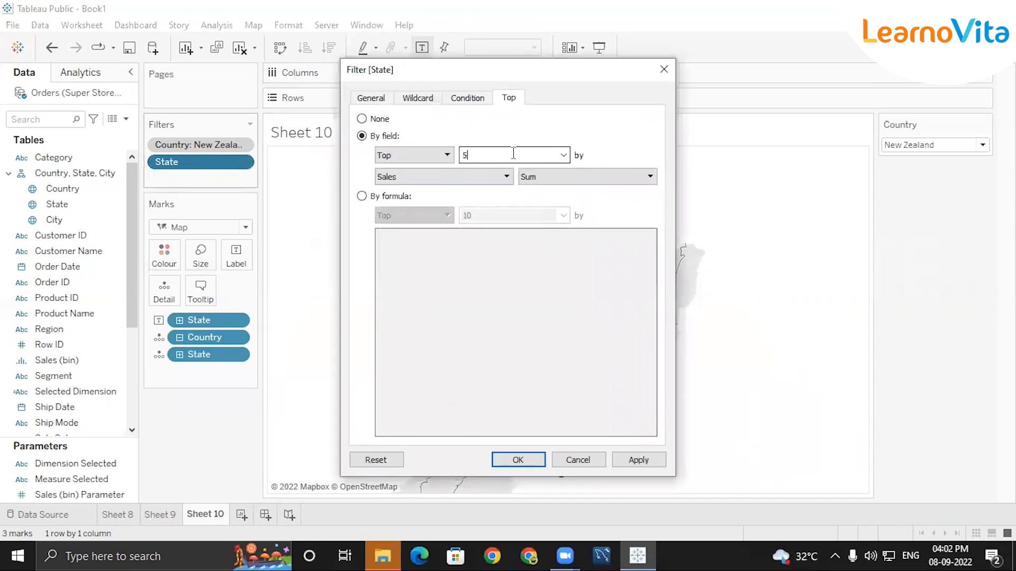
pyautogui.click(496, 459)
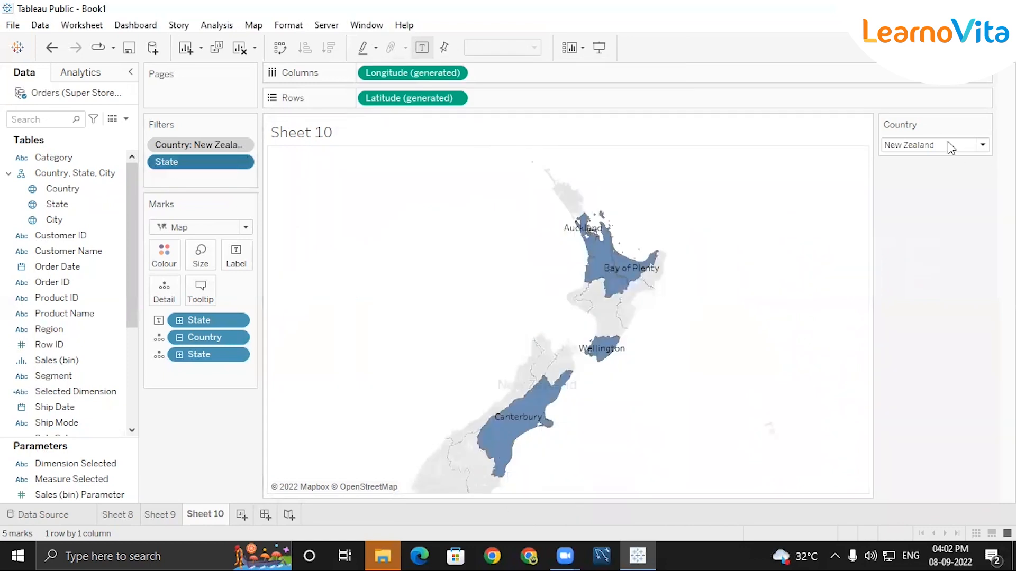
pyautogui.click(982, 145)
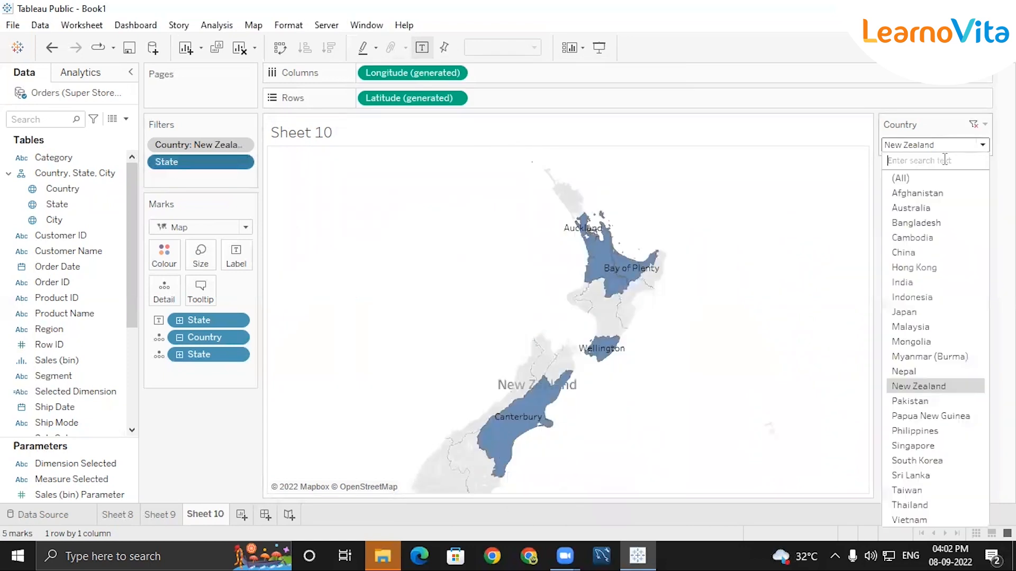
pyautogui.click(910, 284)
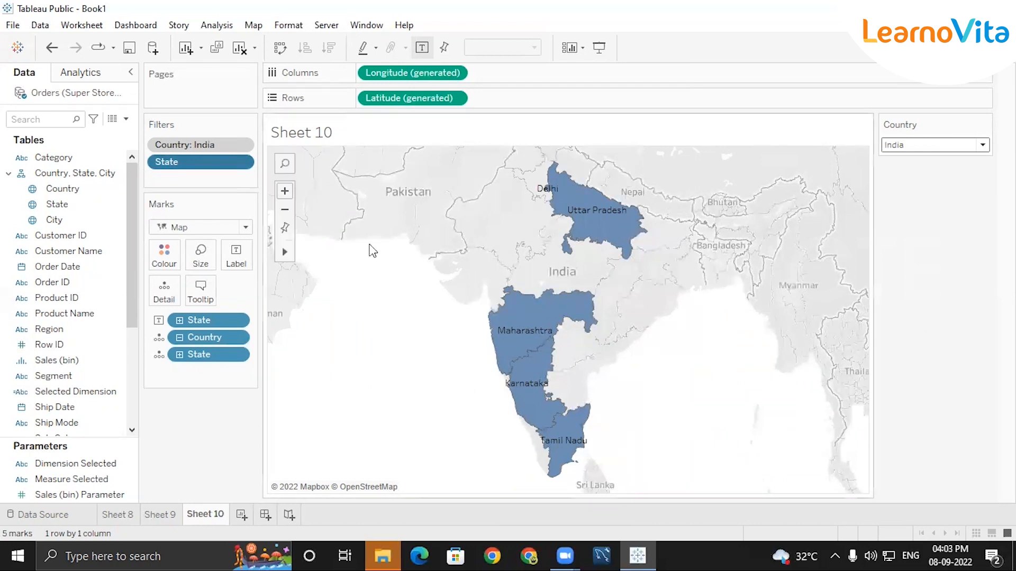
pyautogui.click(242, 162)
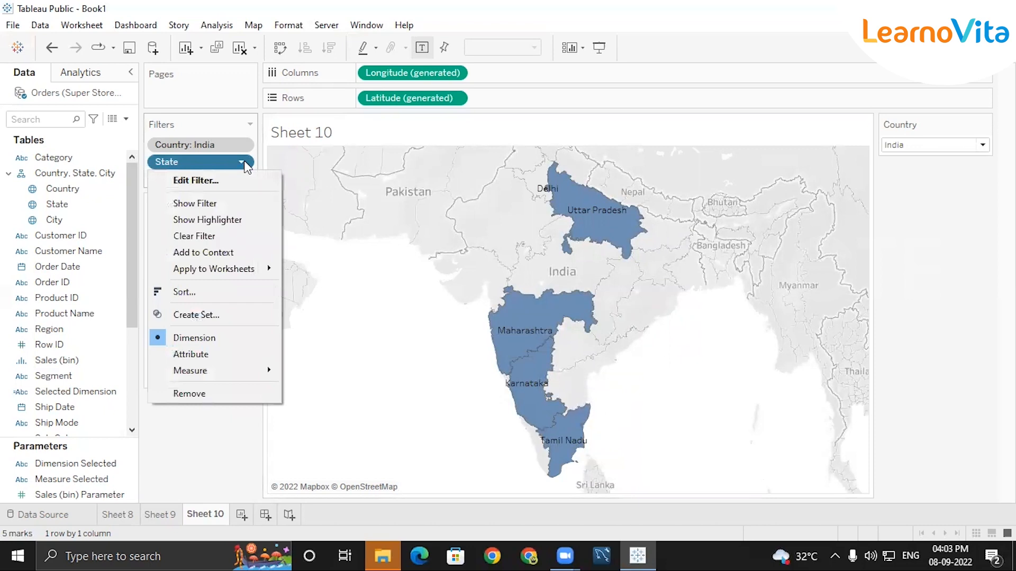
pyautogui.click(324, 318)
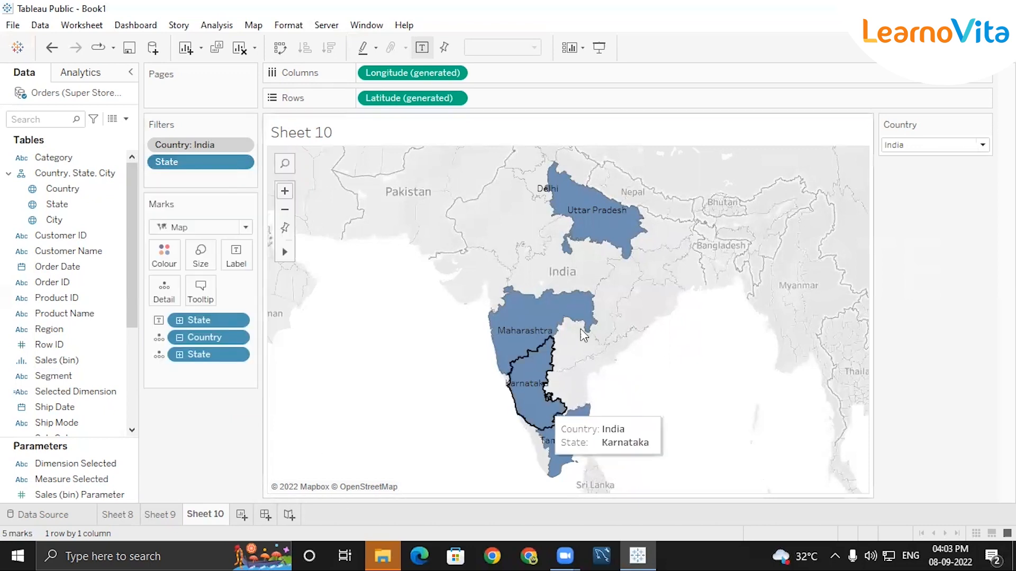
pyautogui.click(236, 319)
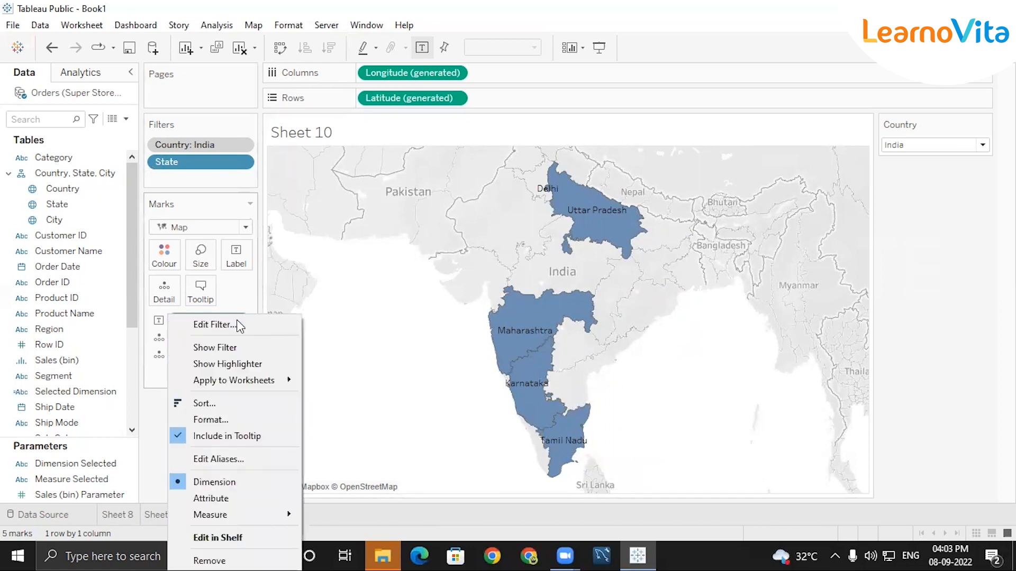
pyautogui.click(342, 423)
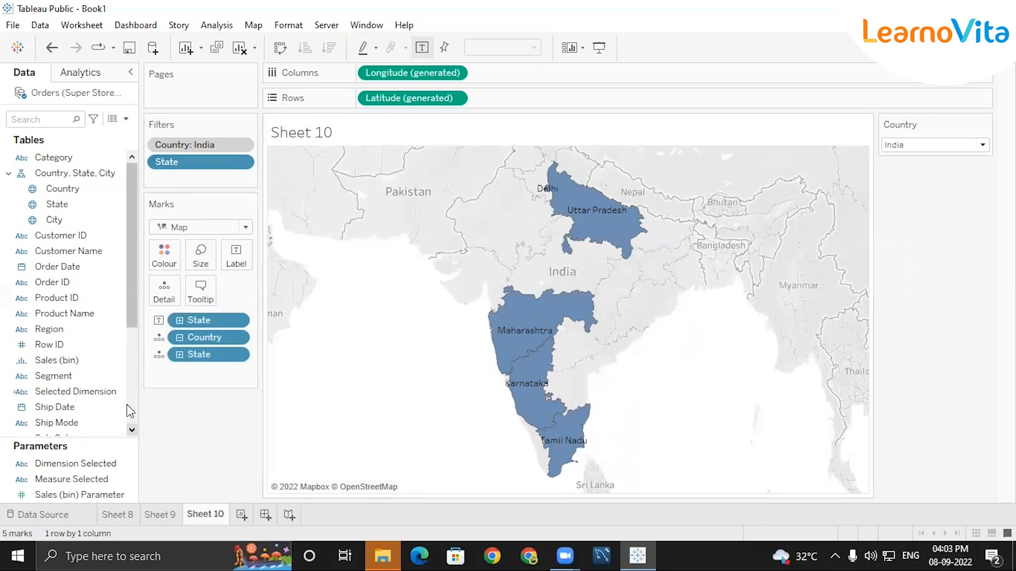
# - Create a new parameter named Top N with the Integer data type
pyautogui.click(127, 118)
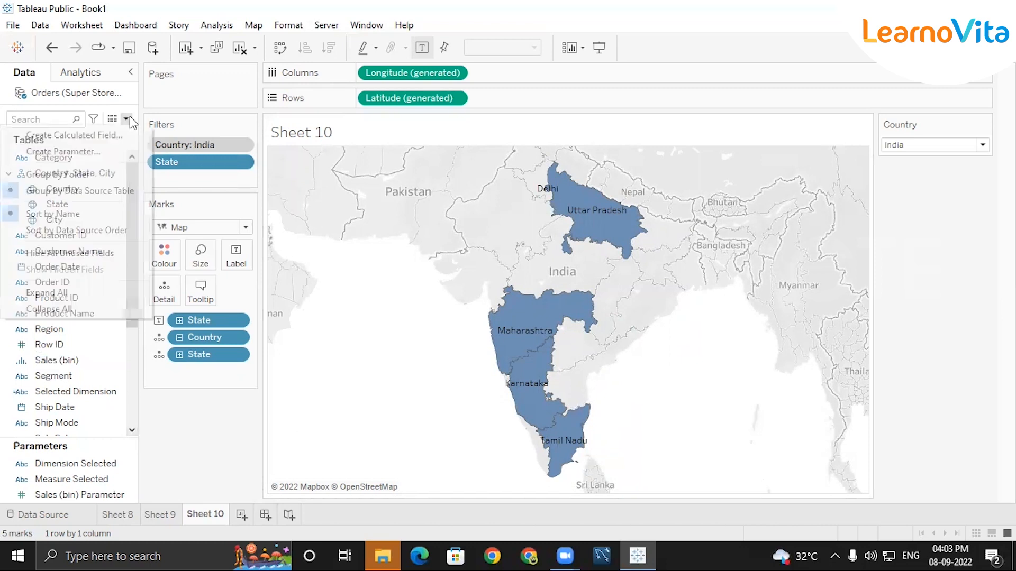
pyautogui.click(102, 152)
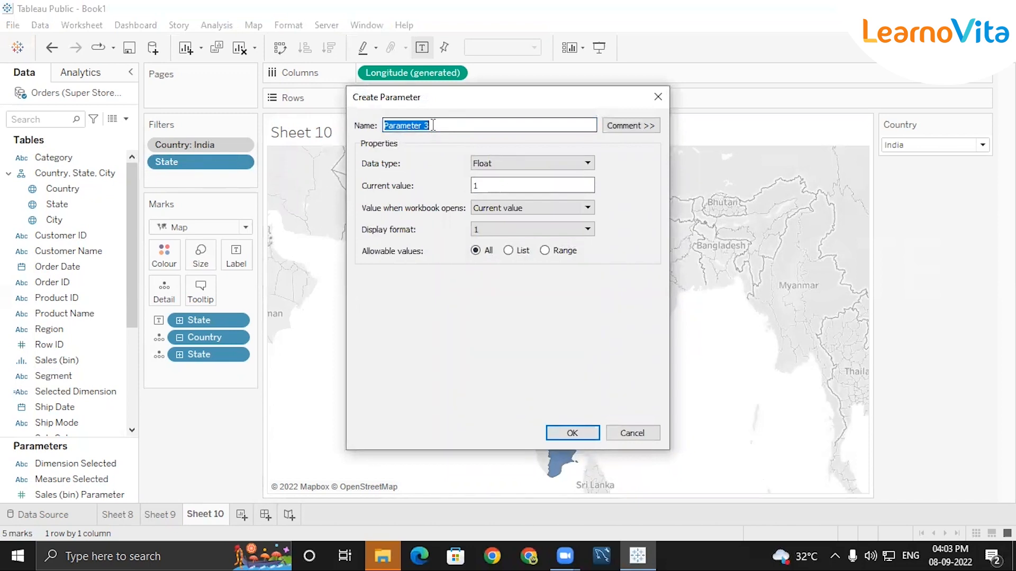
pyautogui.click(433, 124)
pyautogui.tripleClick(433, 125)
pyautogui.press('BackSpace')
pyautogui.write('Top N')
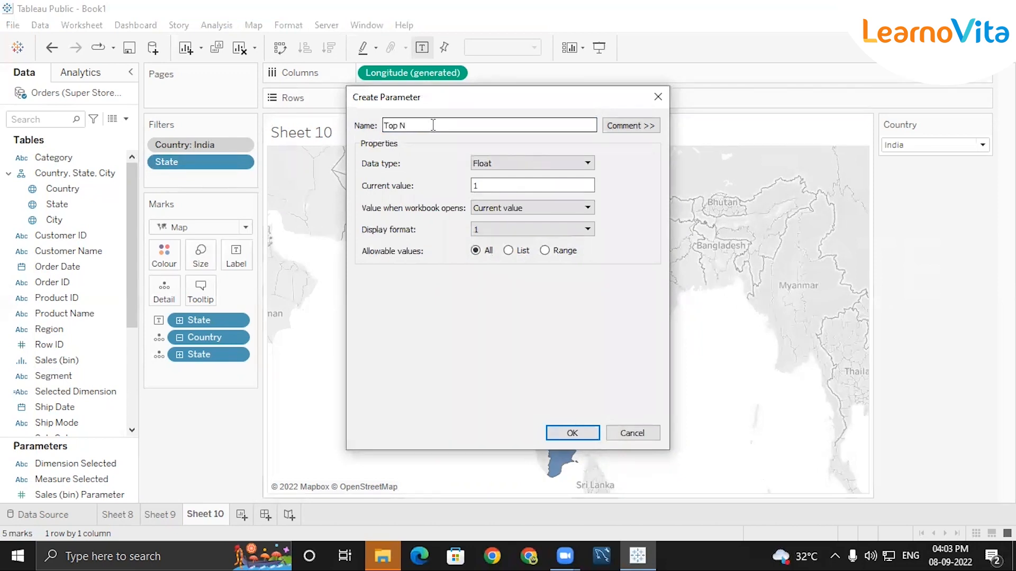
pyautogui.click(507, 161)
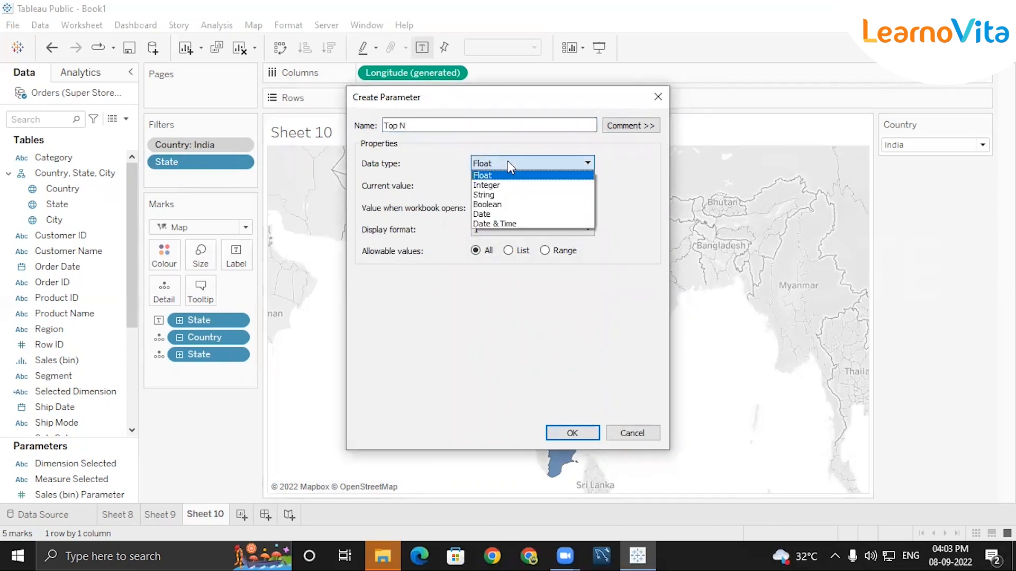
pyautogui.click(493, 186)
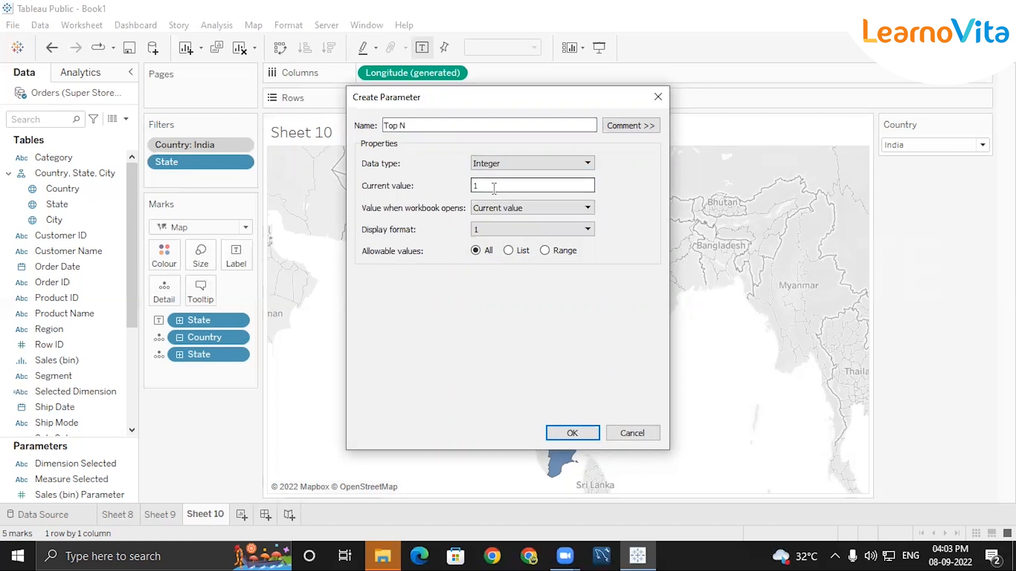
# - Restrict the Top N parameter to a range with minimum 1 and maximum 10, and save it
pyautogui.click(544, 251)
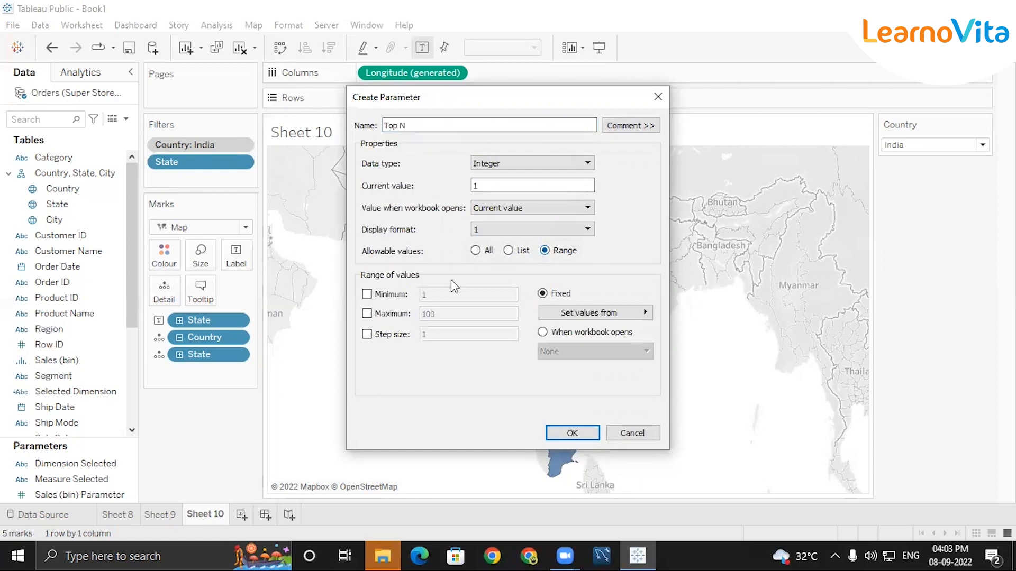
pyautogui.click(367, 295)
pyautogui.click(367, 314)
pyautogui.click(439, 315)
pyautogui.press('BackSpace')
pyautogui.press('BackSpace')
pyautogui.write('0')
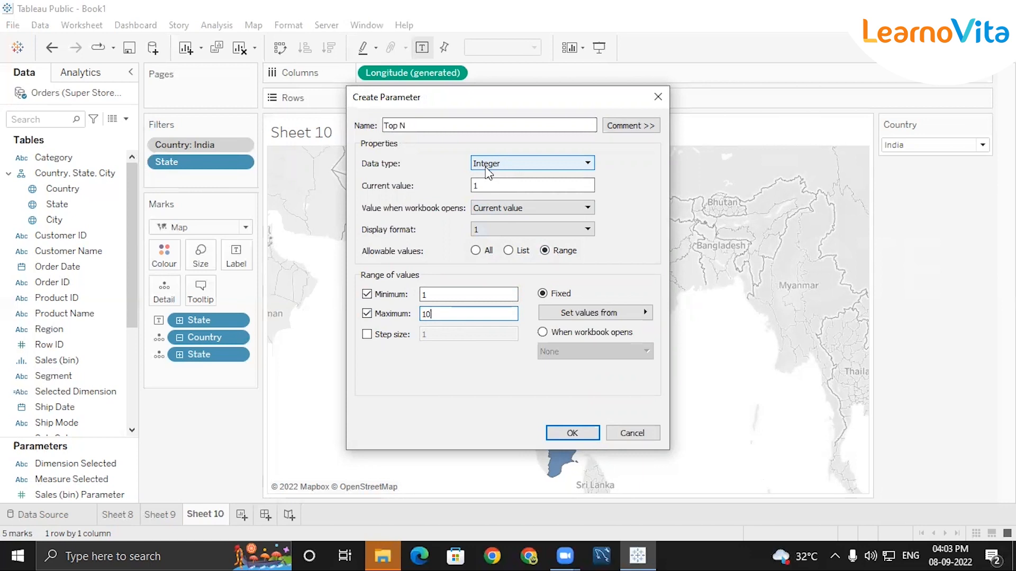
pyautogui.click(572, 434)
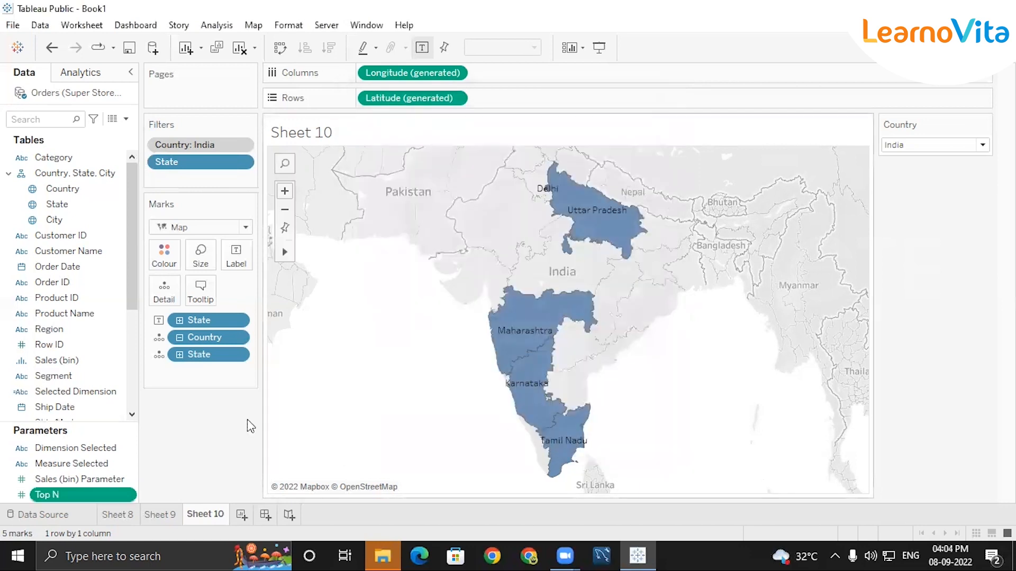
# - Show the Top N parameter control beside the map and try several slider values, including 3 and 2
pyautogui.click(129, 495)
pyautogui.click(180, 248)
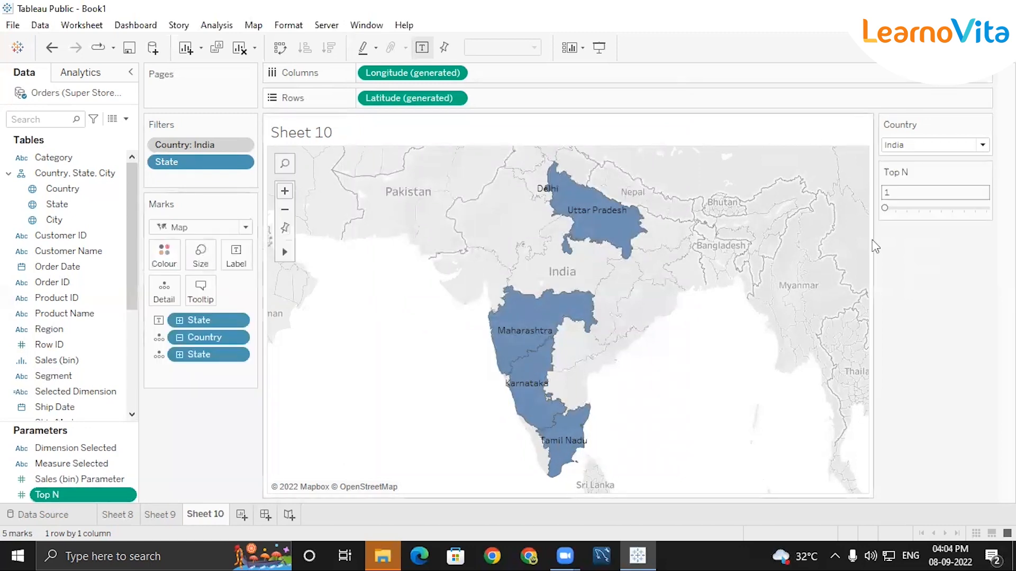
pyautogui.click(900, 209)
pyautogui.click(910, 209)
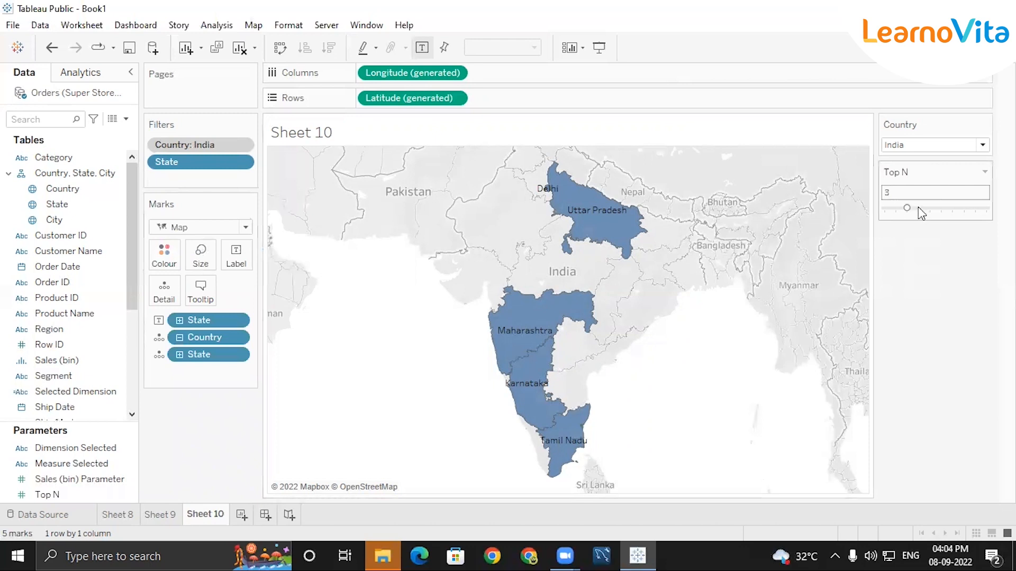
pyautogui.click(974, 210)
pyautogui.click(894, 209)
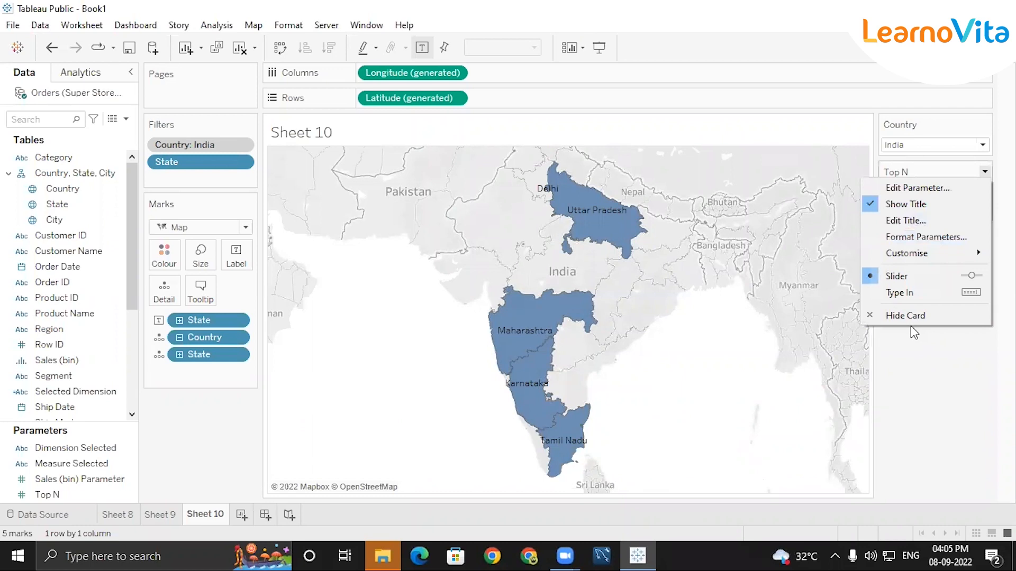
pyautogui.click(970, 169)
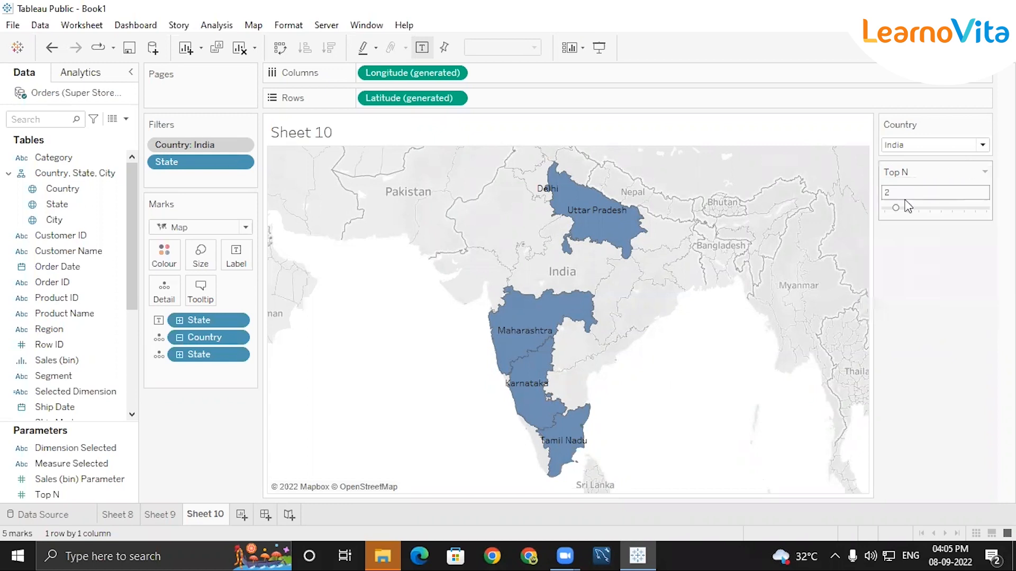
# - Hide the Top N parameter control and delete the Top N parameter
pyautogui.click(985, 171)
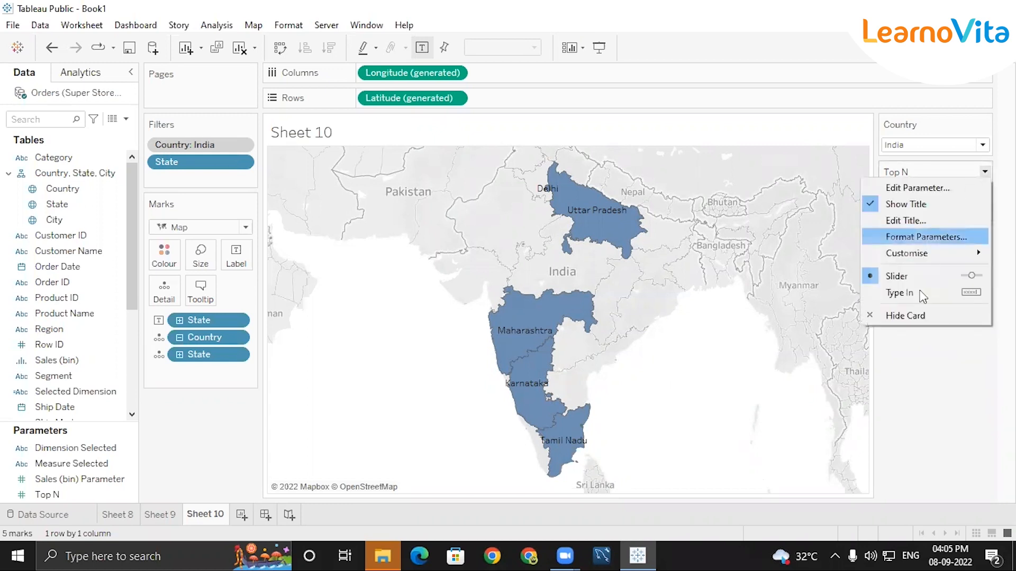
pyautogui.click(906, 317)
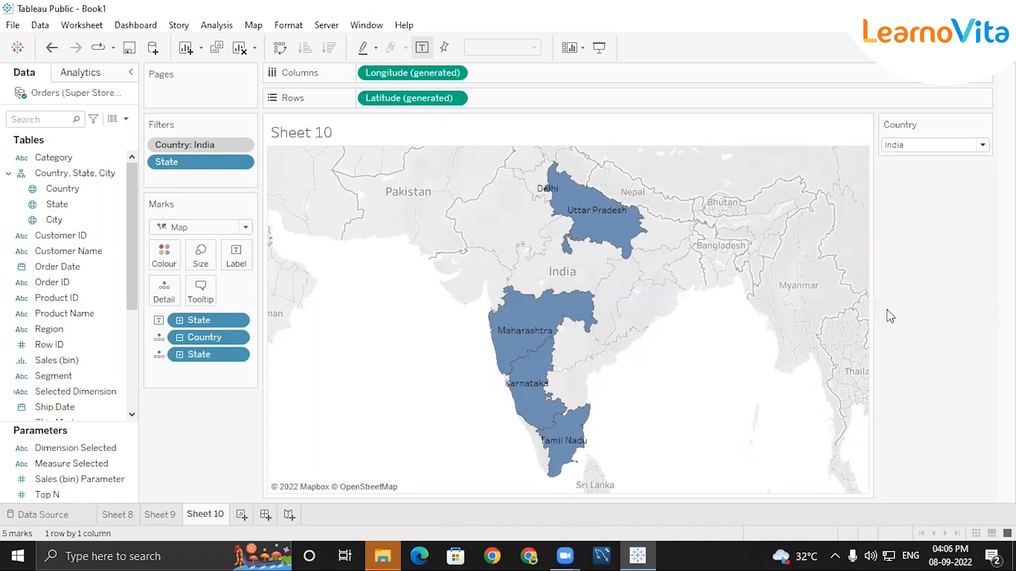
pyautogui.rightClick(58, 495)
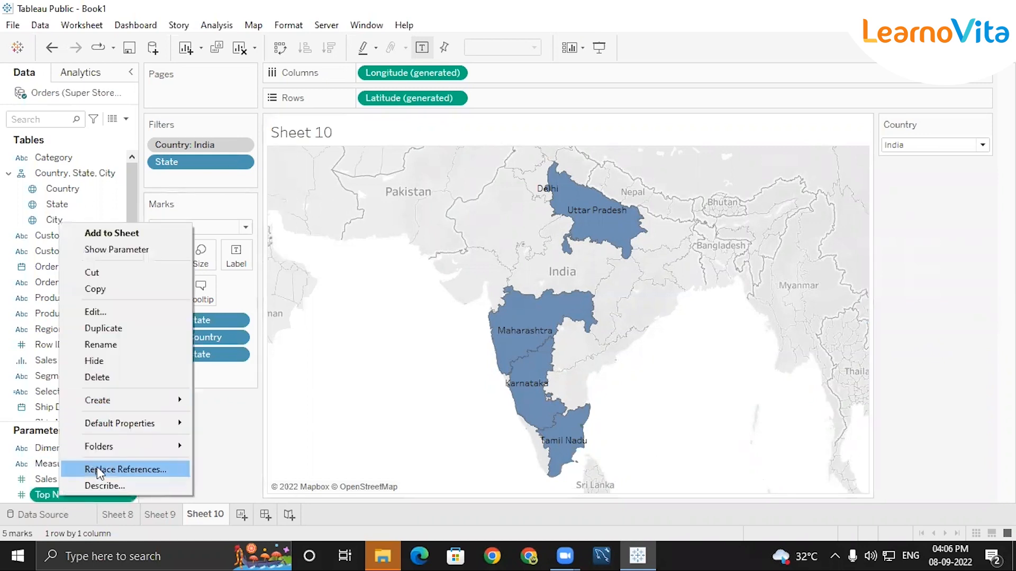
pyautogui.click(98, 377)
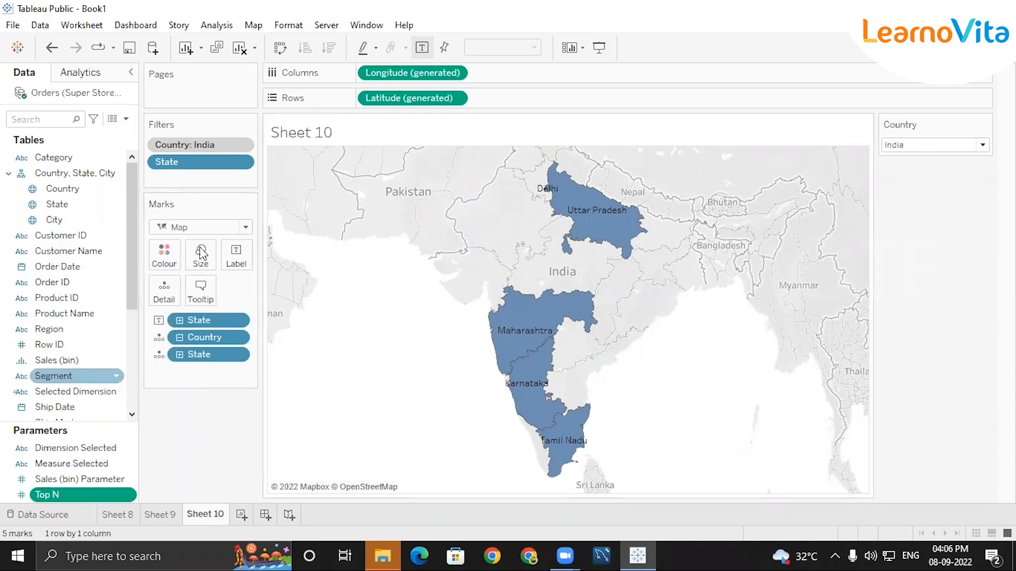
pyautogui.click(241, 162)
pyautogui.click(213, 181)
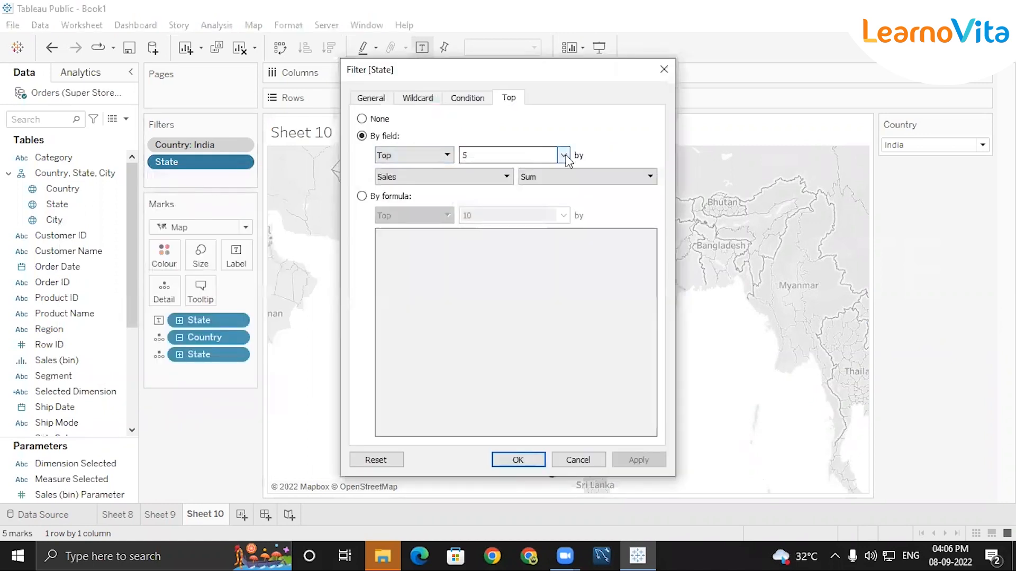
pyautogui.click(563, 155)
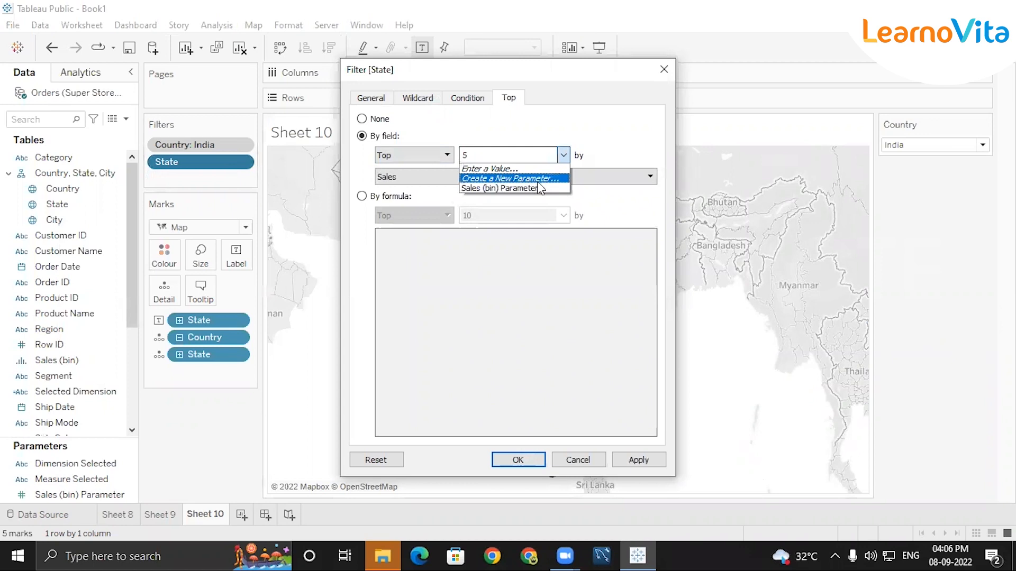
pyautogui.click(522, 179)
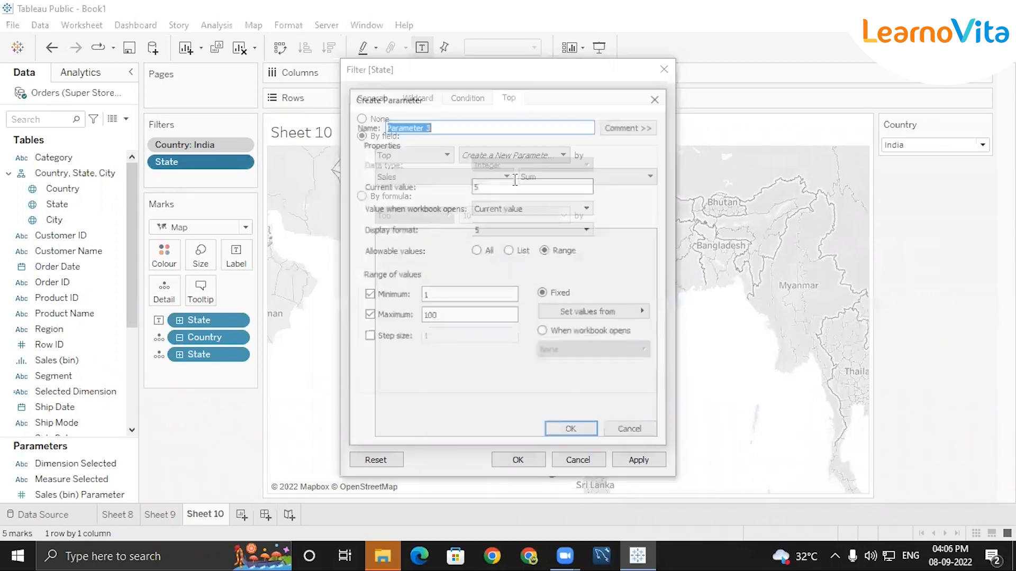
pyautogui.write('Top N')
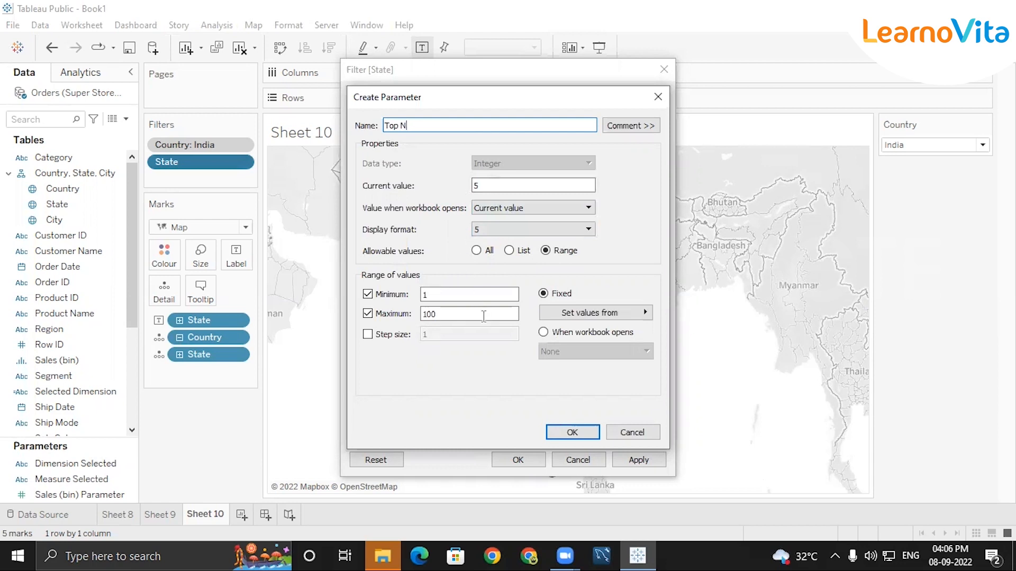
pyautogui.click(453, 314)
pyautogui.press('BackSpace')
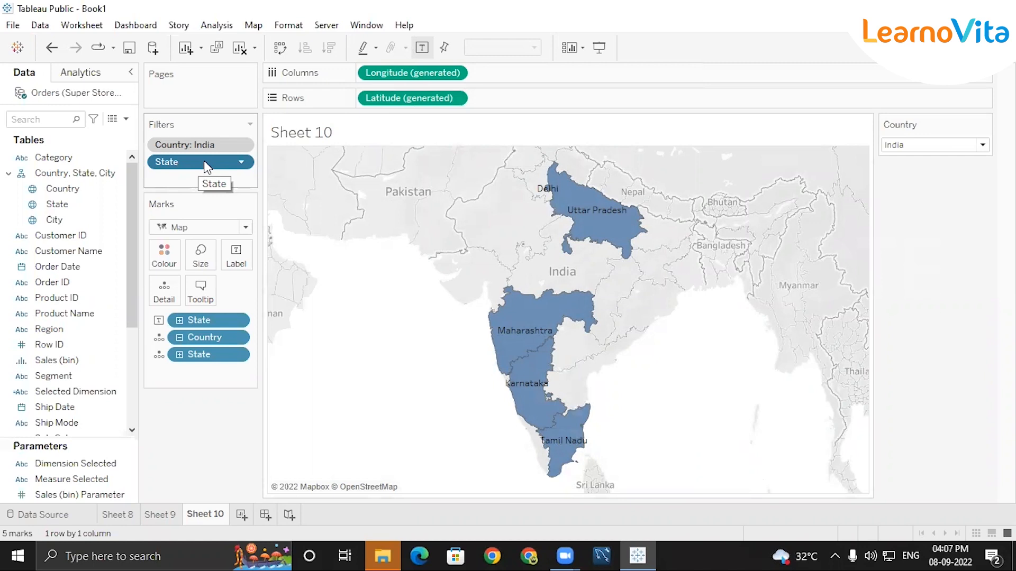
# - Edit the State filter's Top by-field condition and start a new parameter named Top N for its count
pyautogui.click(242, 163)
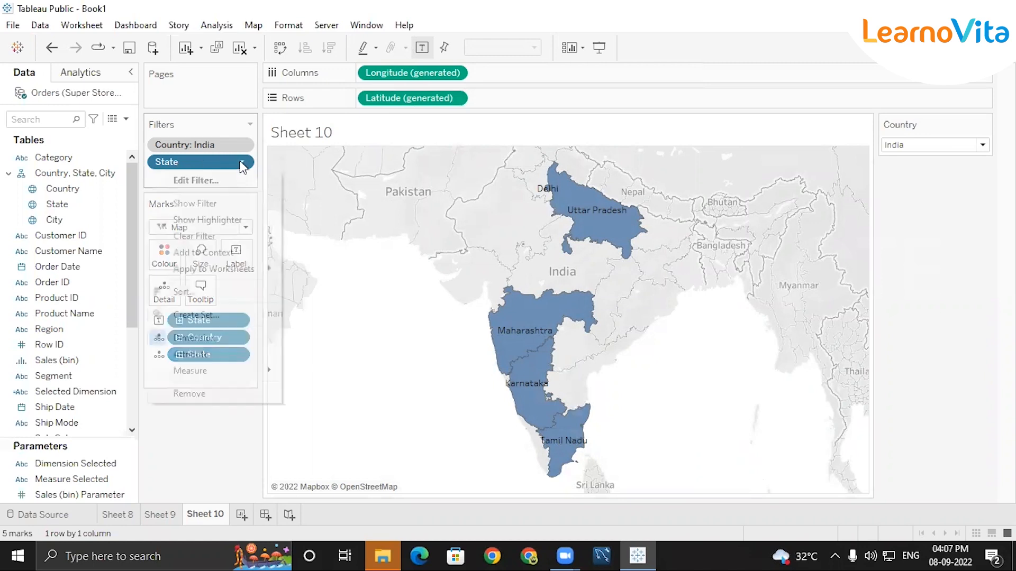
pyautogui.click(213, 183)
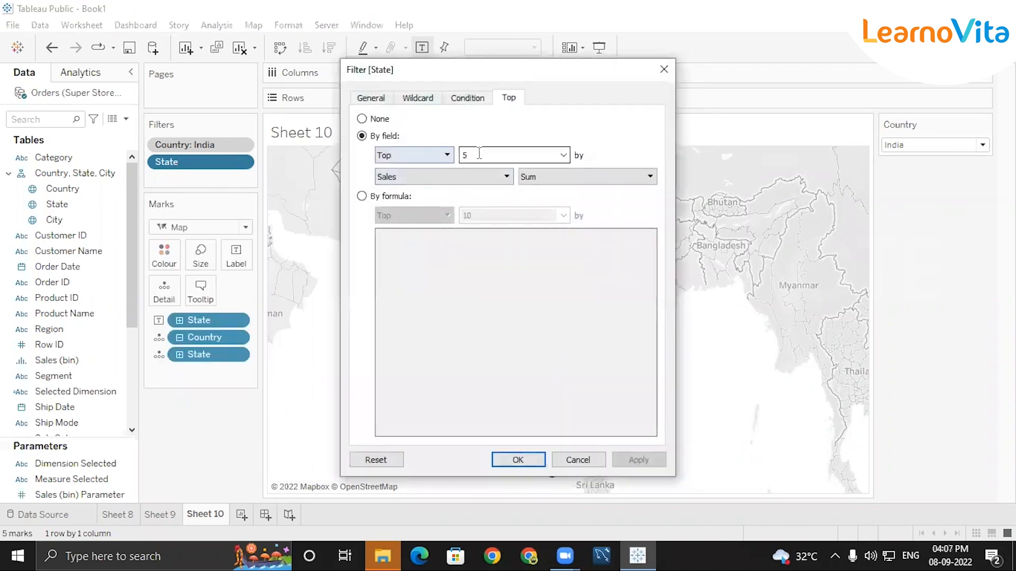
pyautogui.click(563, 156)
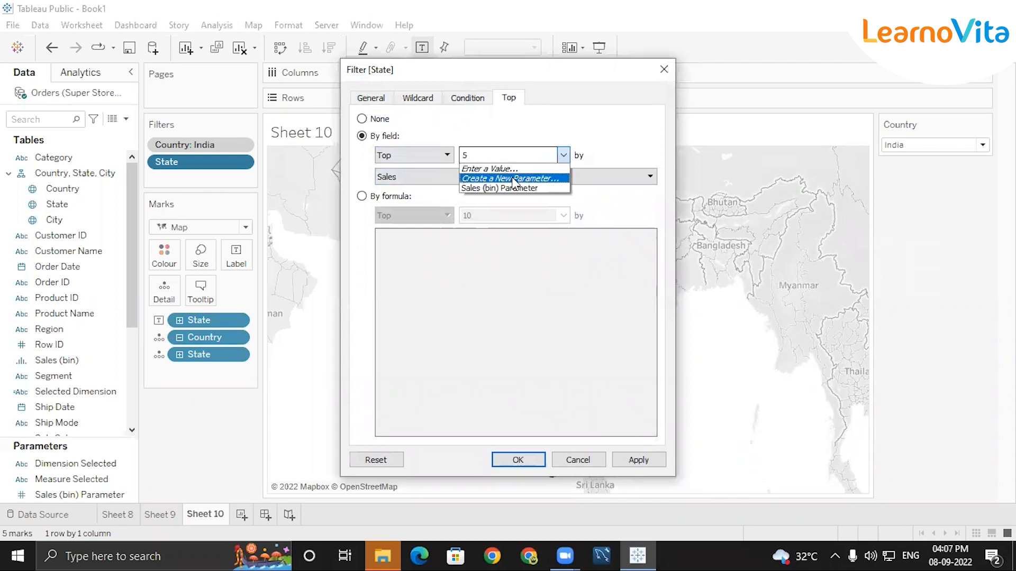
pyautogui.click(546, 183)
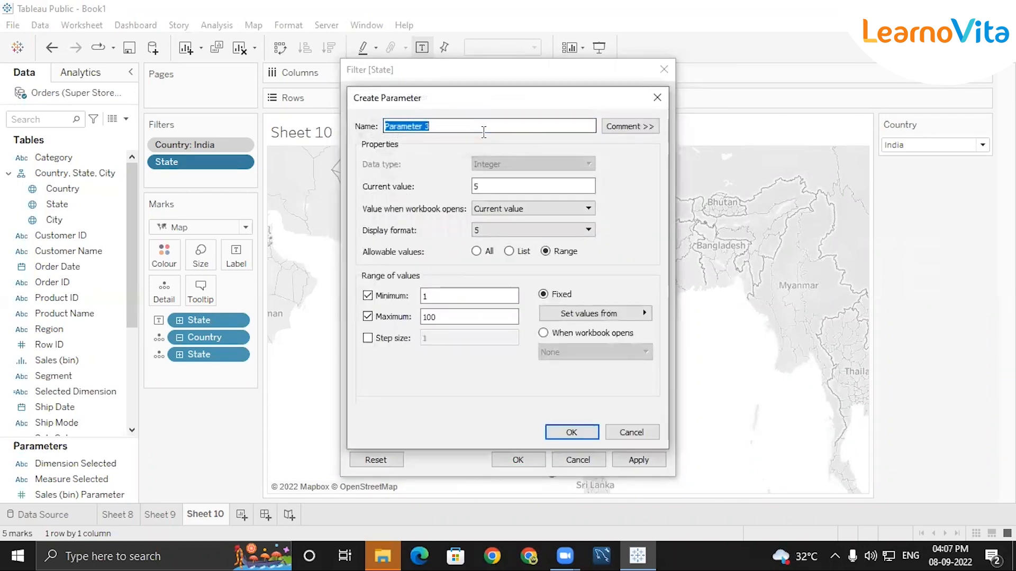
pyautogui.write('To')
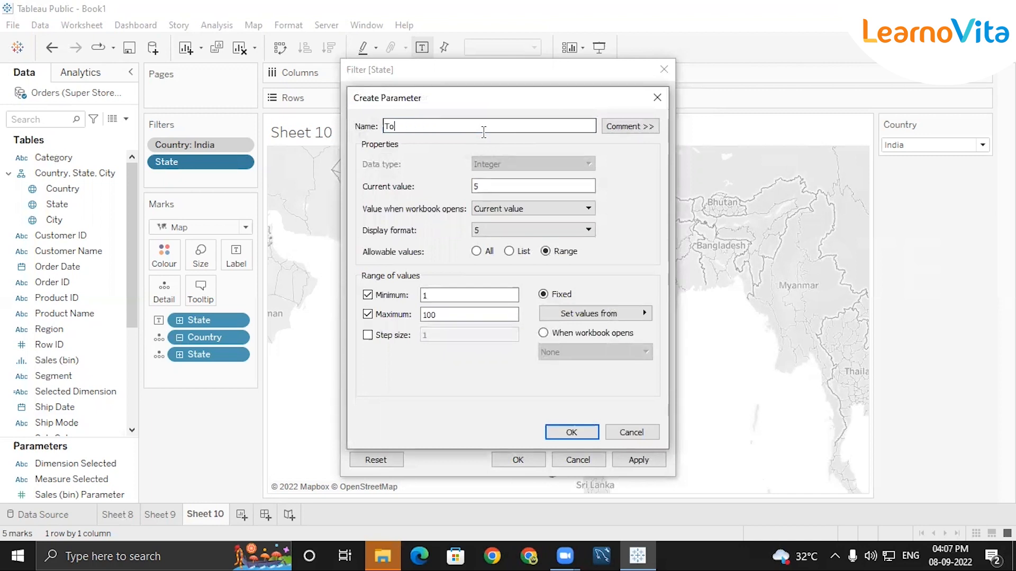
pyautogui.write('p N')
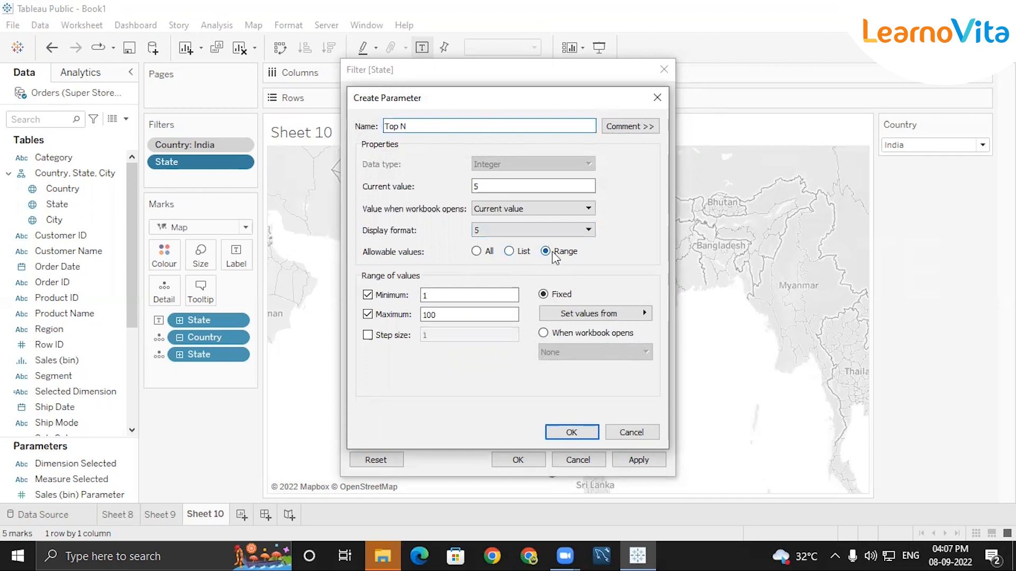
# - Set the Top N parameter's maximum to 10, save it, and apply it to the State filter
pyautogui.click(459, 316)
pyautogui.press('BackSpace')
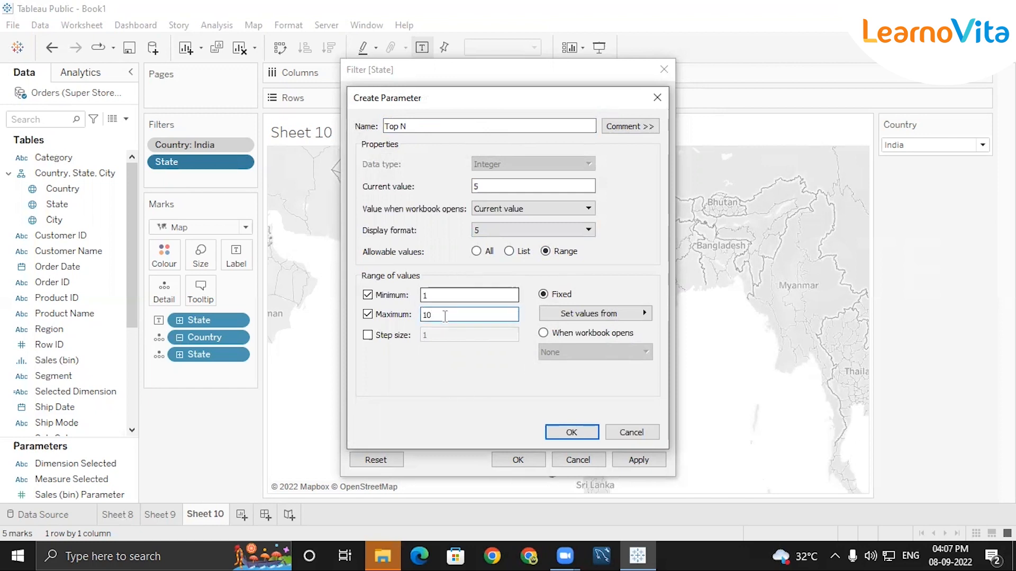
pyautogui.click(571, 432)
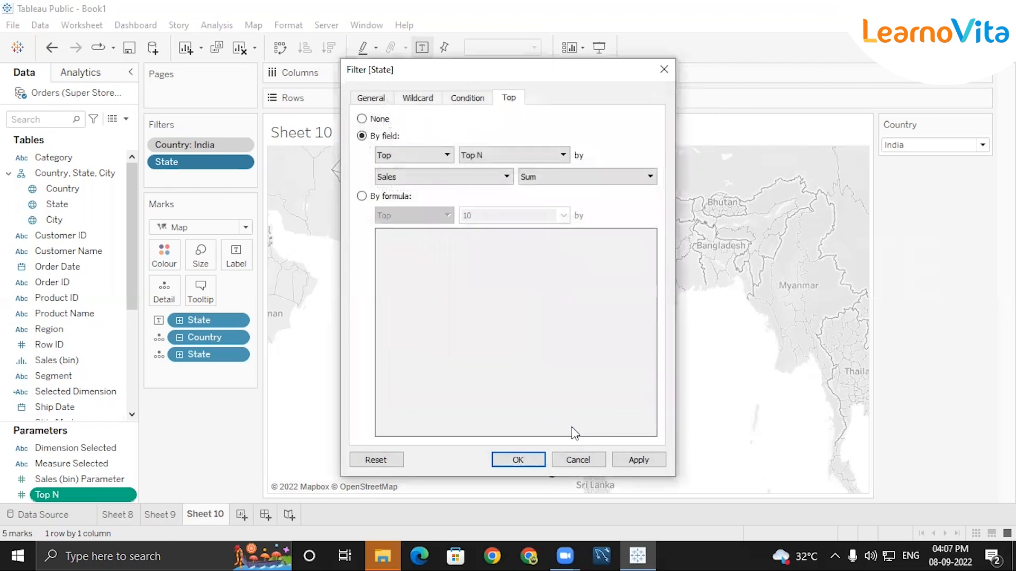
pyautogui.click(518, 460)
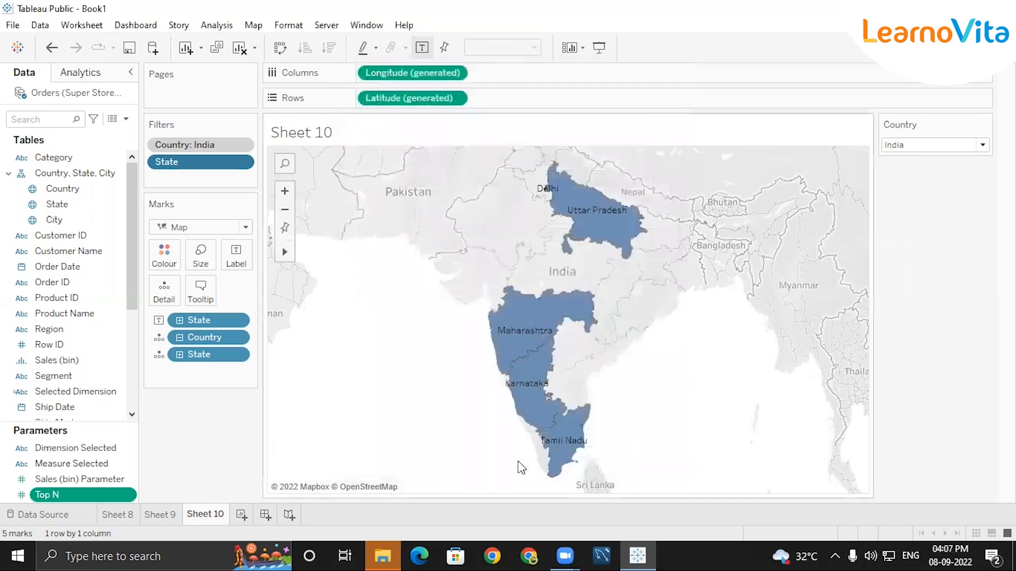
# - Show the Top N parameter control beside the map and try several slider values, including 4, finishing at 9
pyautogui.rightClick(130, 495)
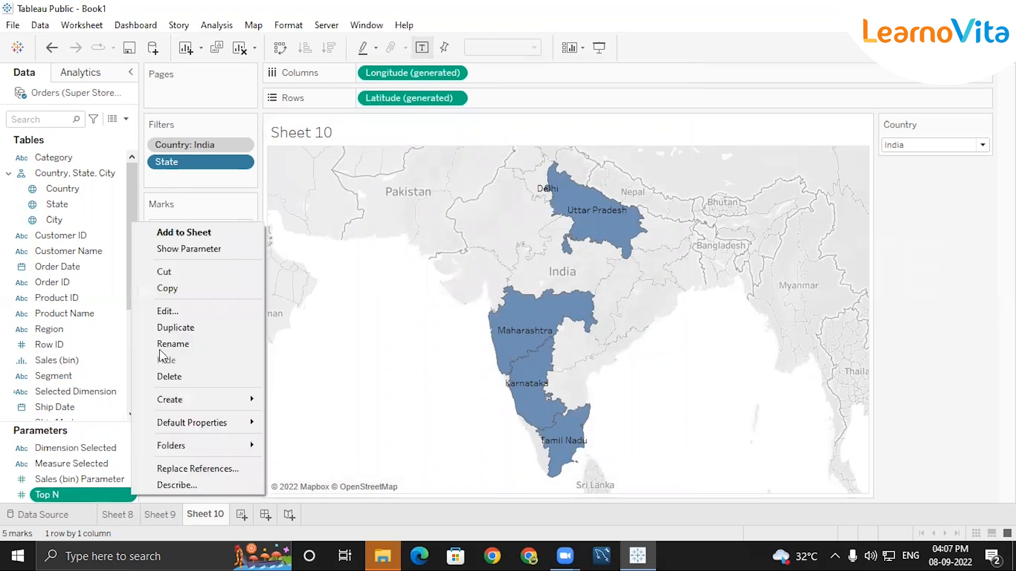
pyautogui.click(189, 249)
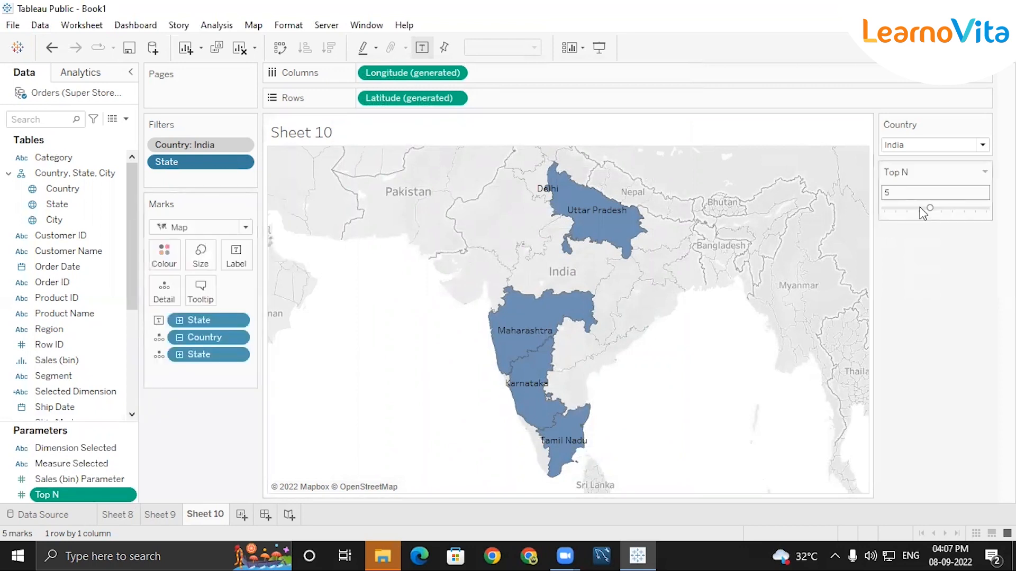
pyautogui.click(903, 209)
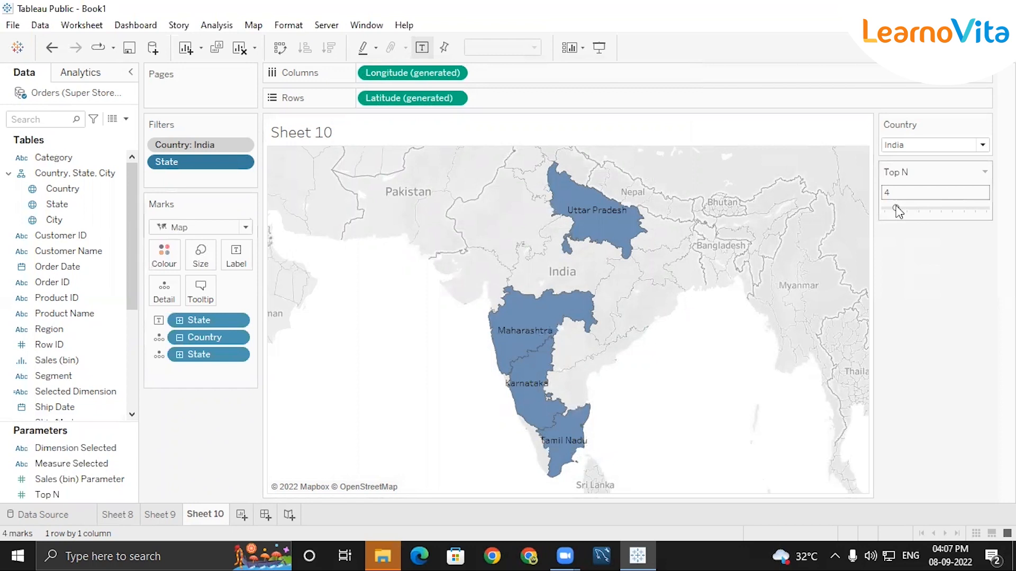
pyautogui.click(931, 210)
pyautogui.click(959, 213)
pyautogui.click(970, 213)
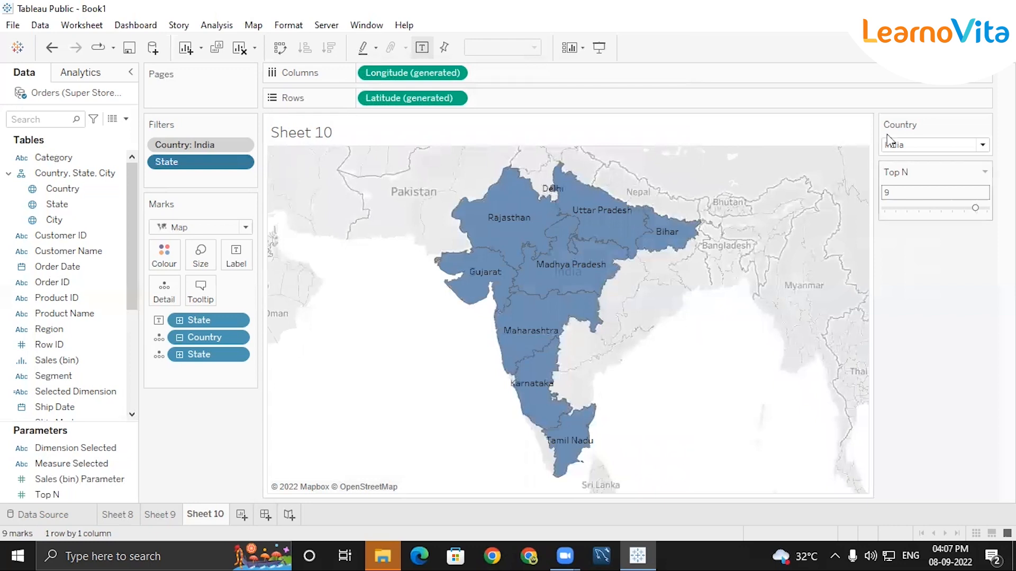
# - Switch the Country filter to Australia and set the Top N parameter to 4
pyautogui.click(910, 145)
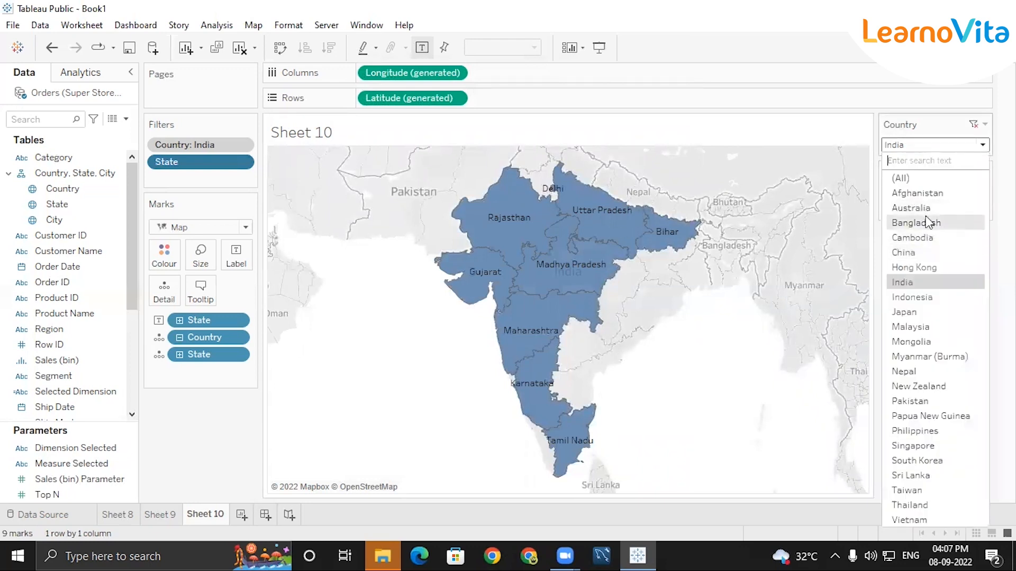
pyautogui.click(923, 155)
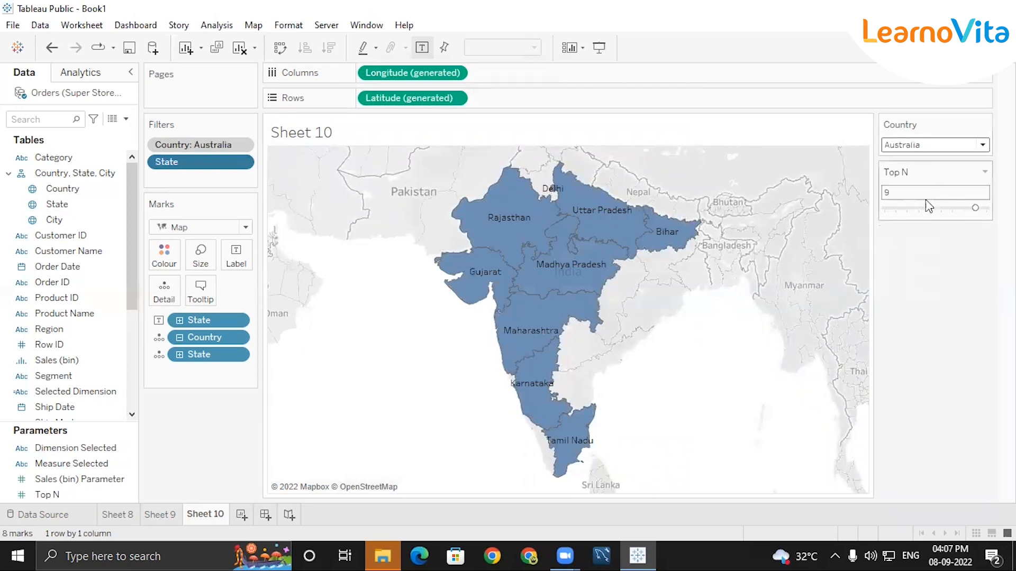
pyautogui.click(919, 209)
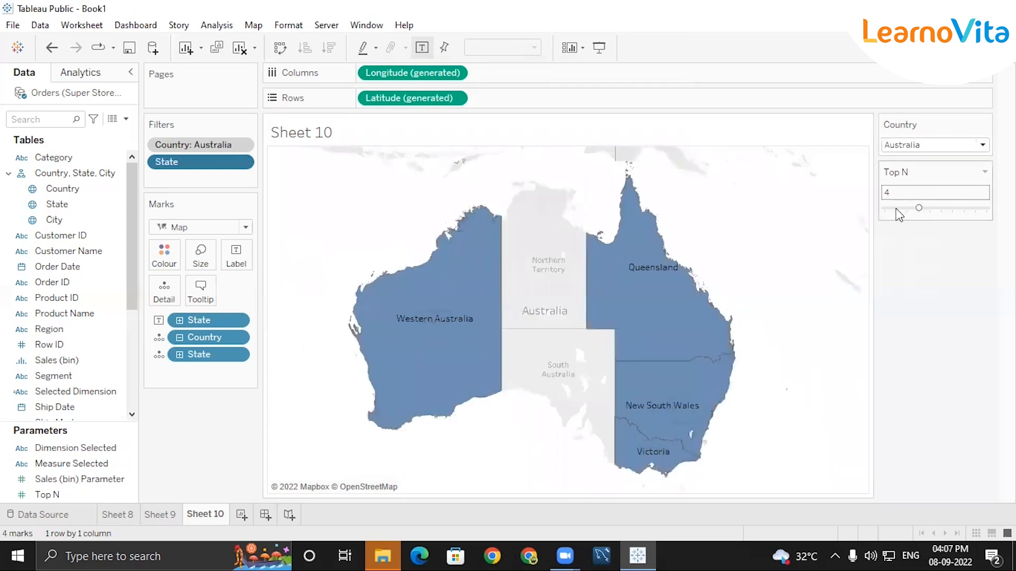
pyautogui.click(921, 209)
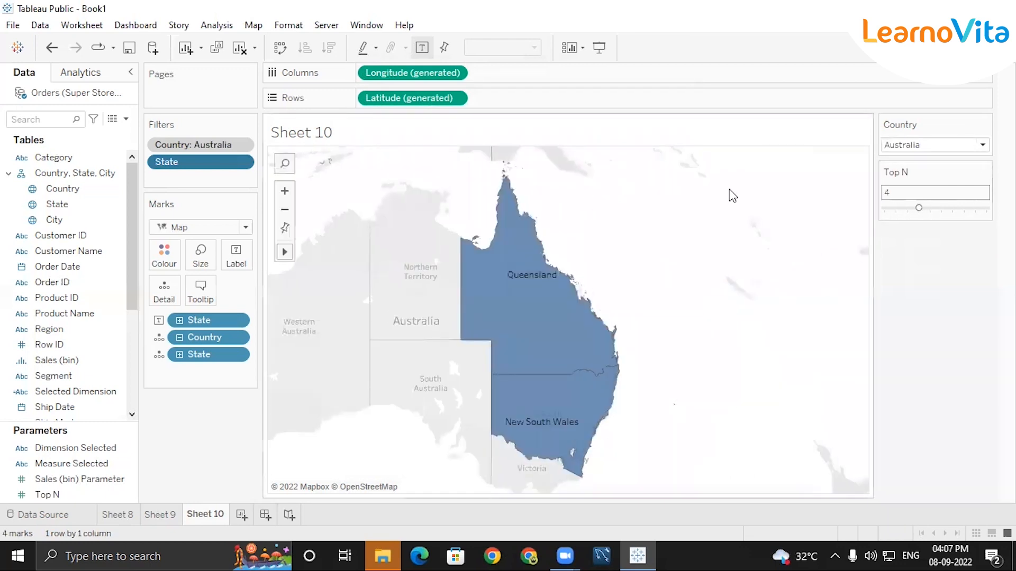